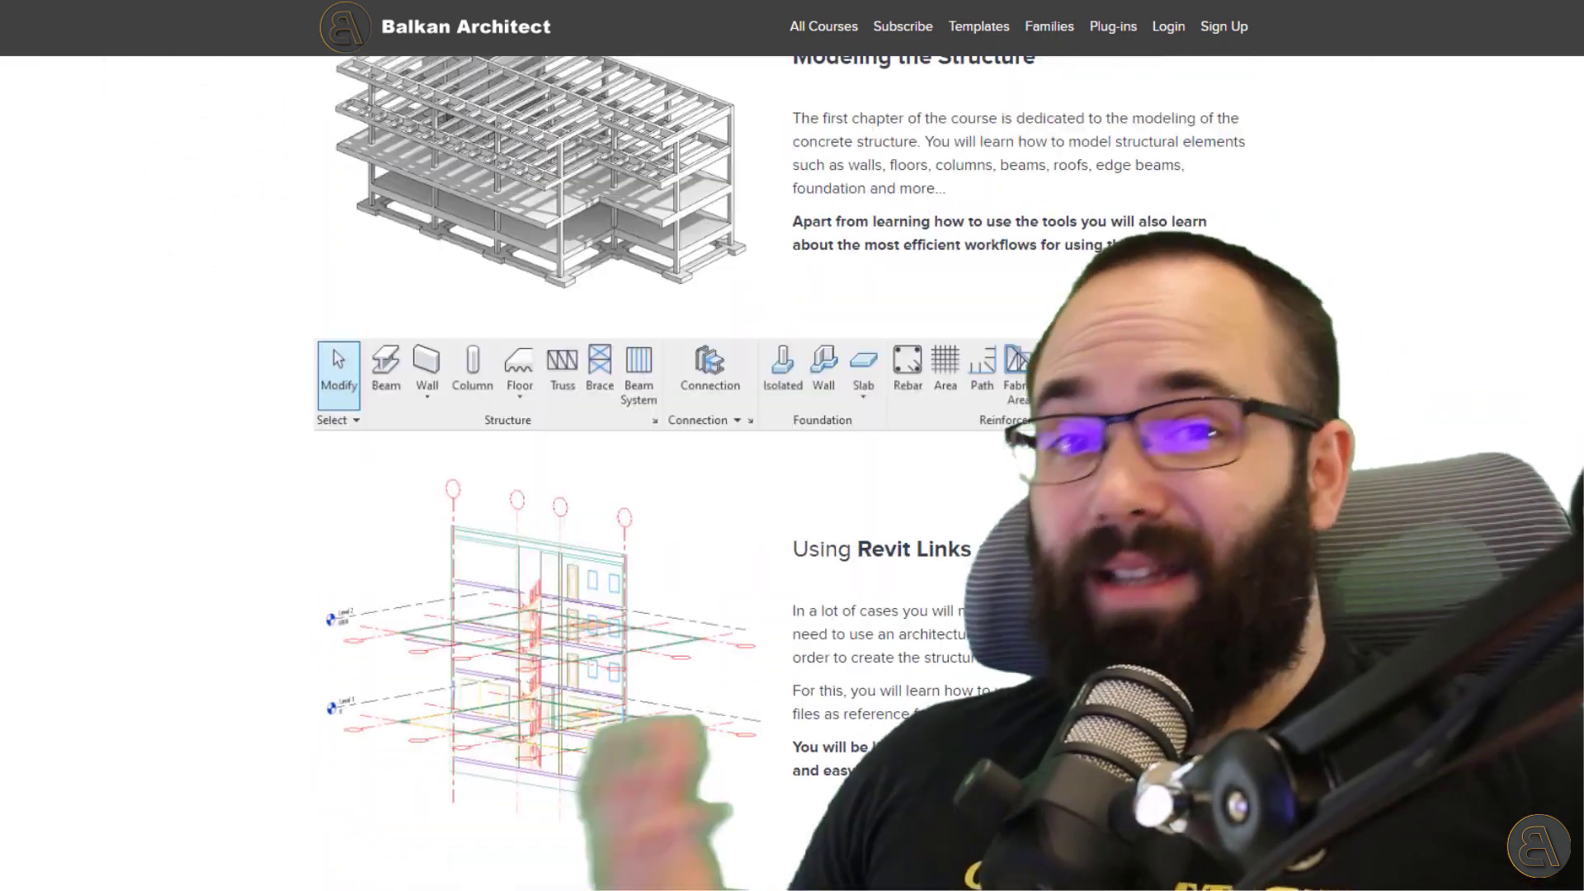
Examine the course page's sections on structure modeling, Revit links, rebar, precast structures, annotation and scheduling.
{"action": "scroll", "coordinate": [792, 495], "scroll_direction": "down", "scroll_amount": 8}
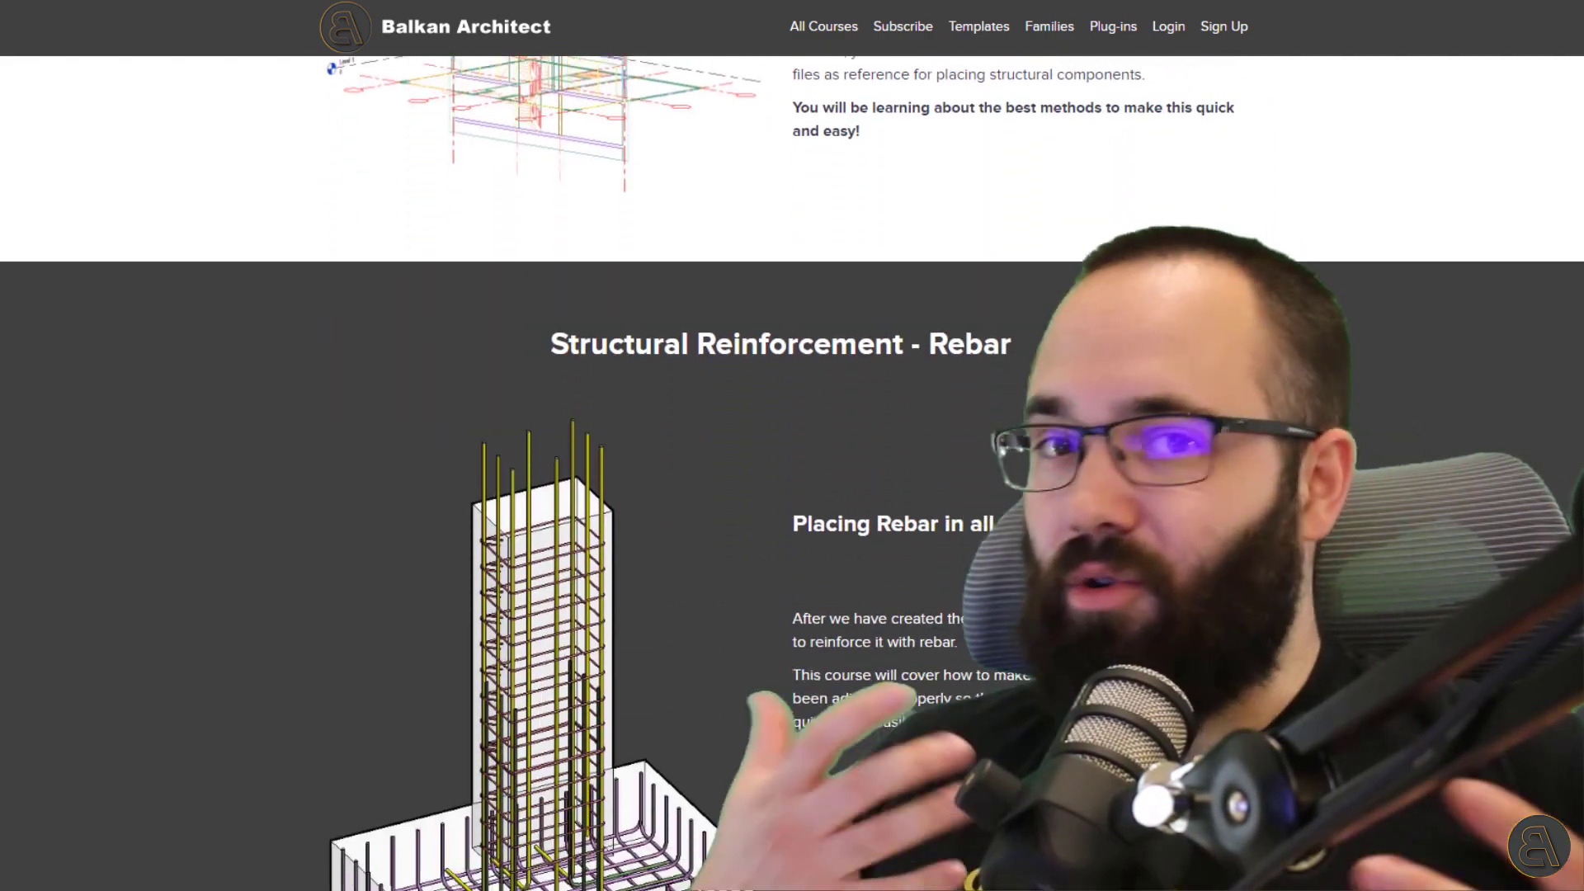
{"action": "scroll", "coordinate": [792, 495], "scroll_direction": "down", "scroll_amount": 11}
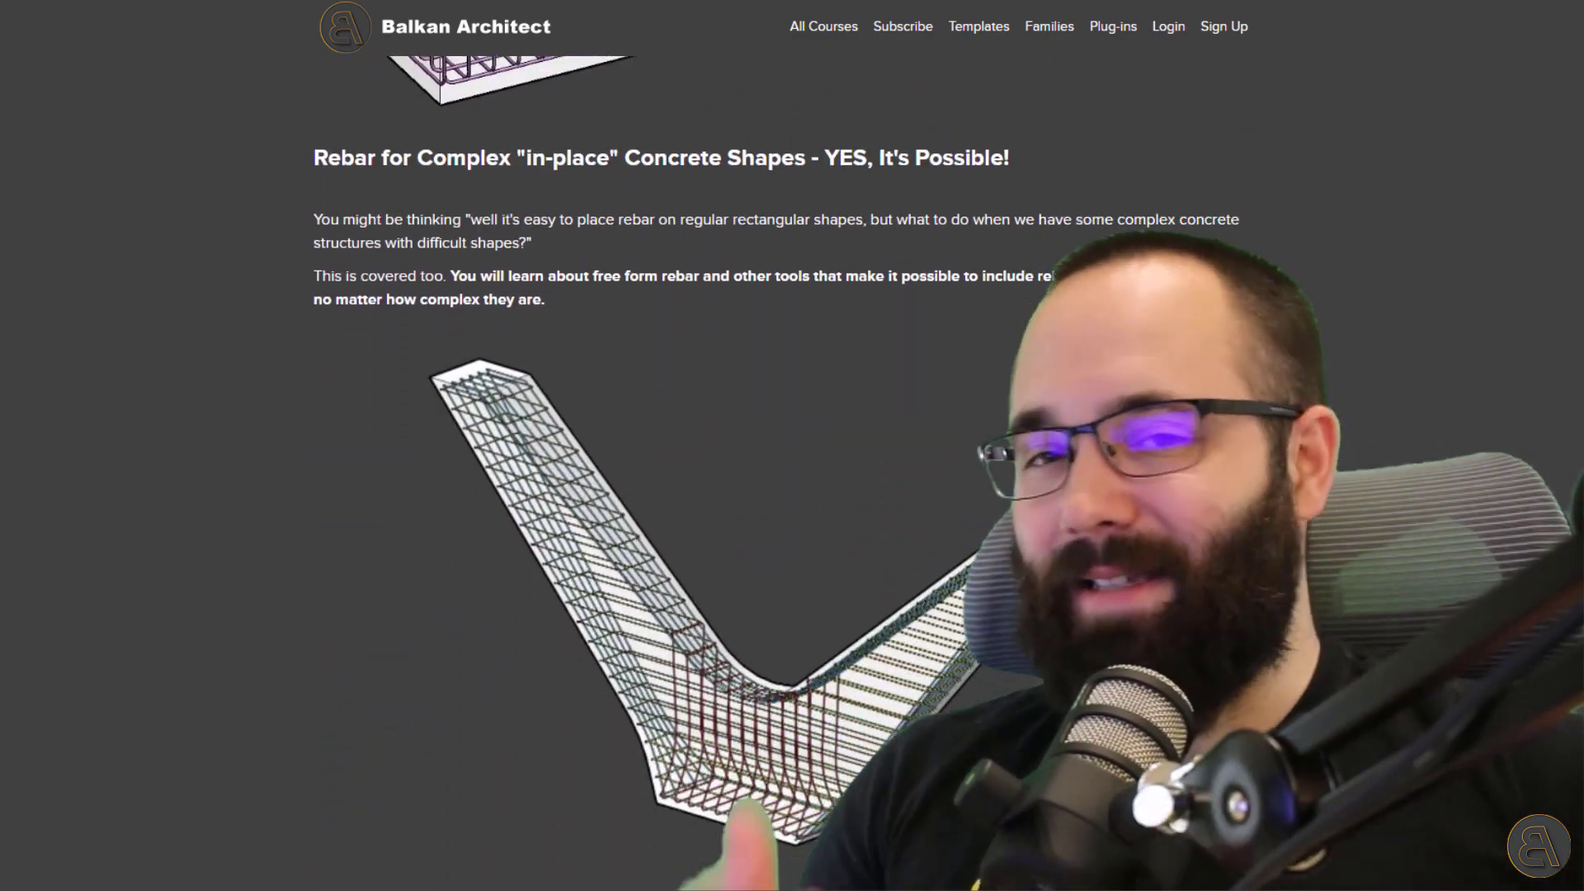
{"action": "scroll", "coordinate": [792, 495], "scroll_direction": "down", "scroll_amount": 4}
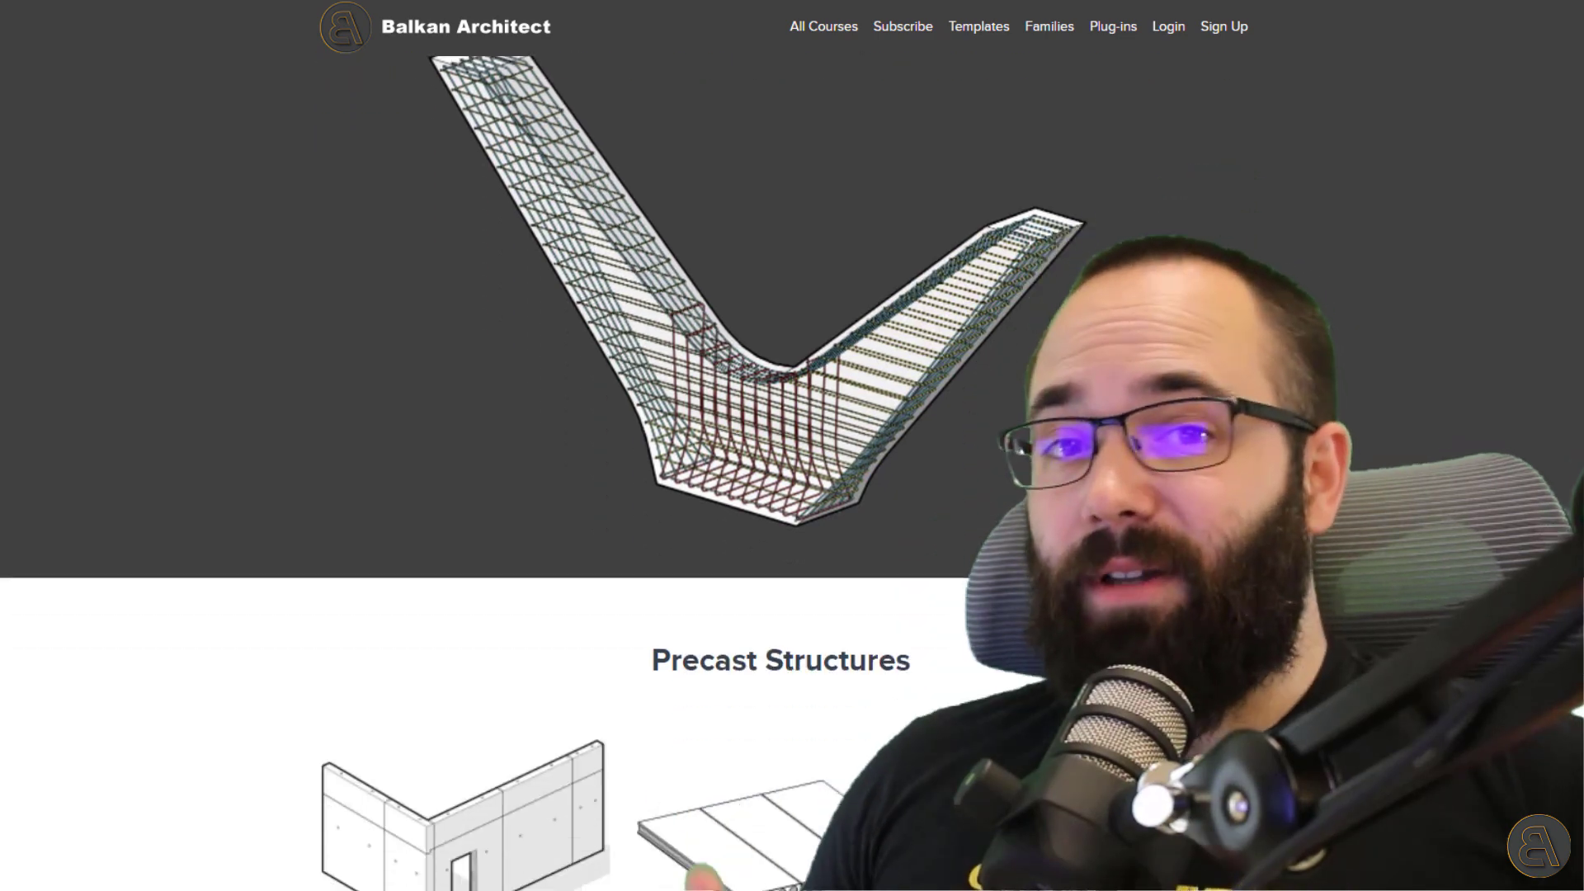
{"action": "scroll", "coordinate": [792, 495], "scroll_direction": "down", "scroll_amount": 7}
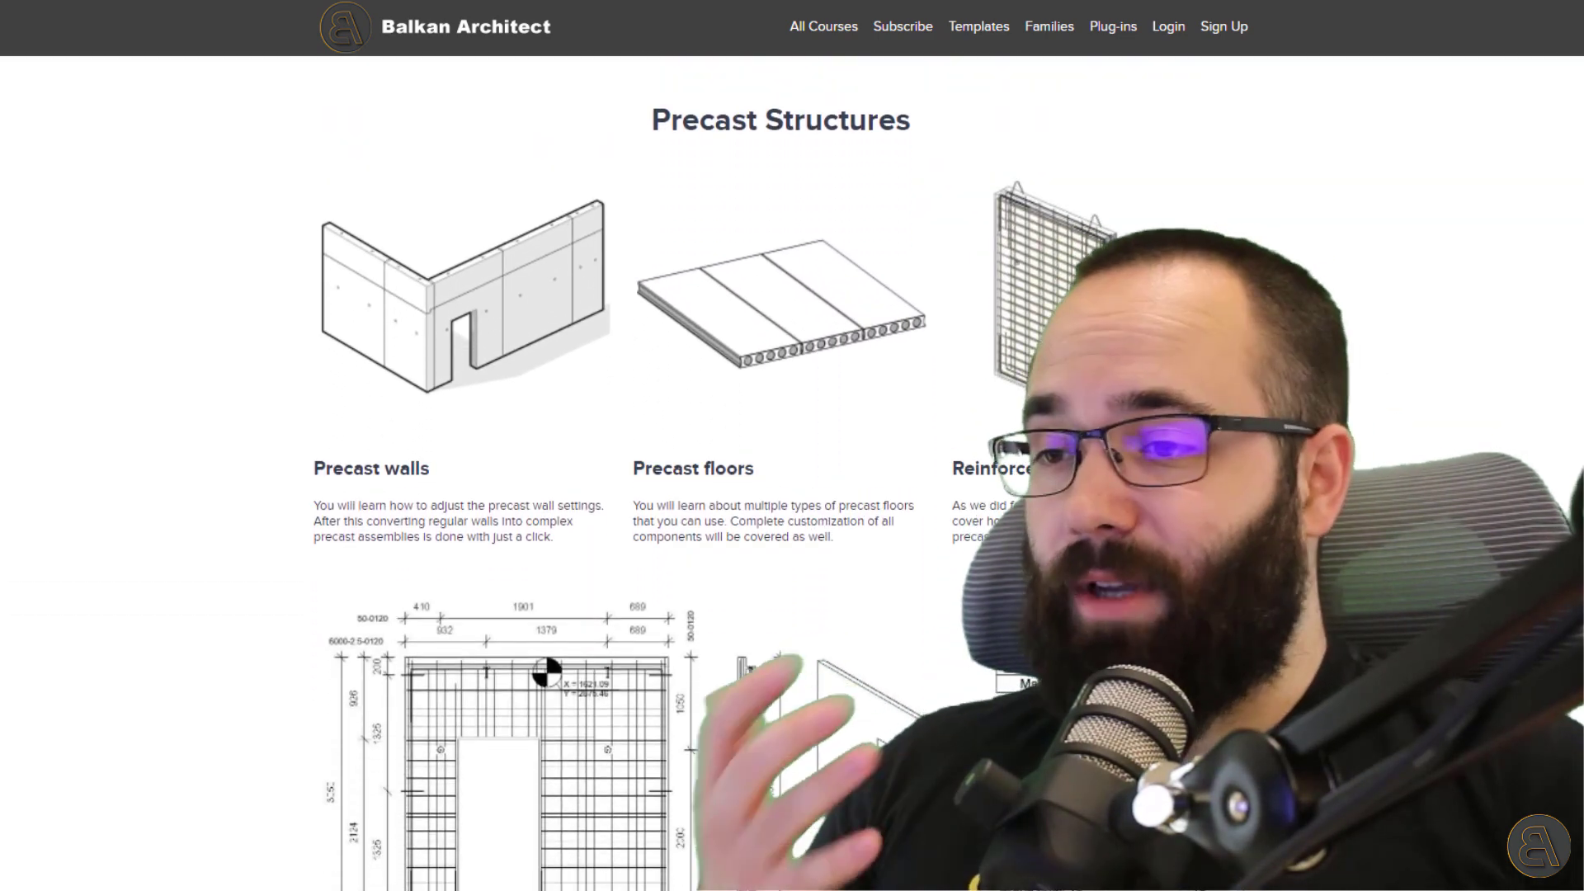
{"action": "scroll", "coordinate": [792, 495], "scroll_direction": "down", "scroll_amount": 6}
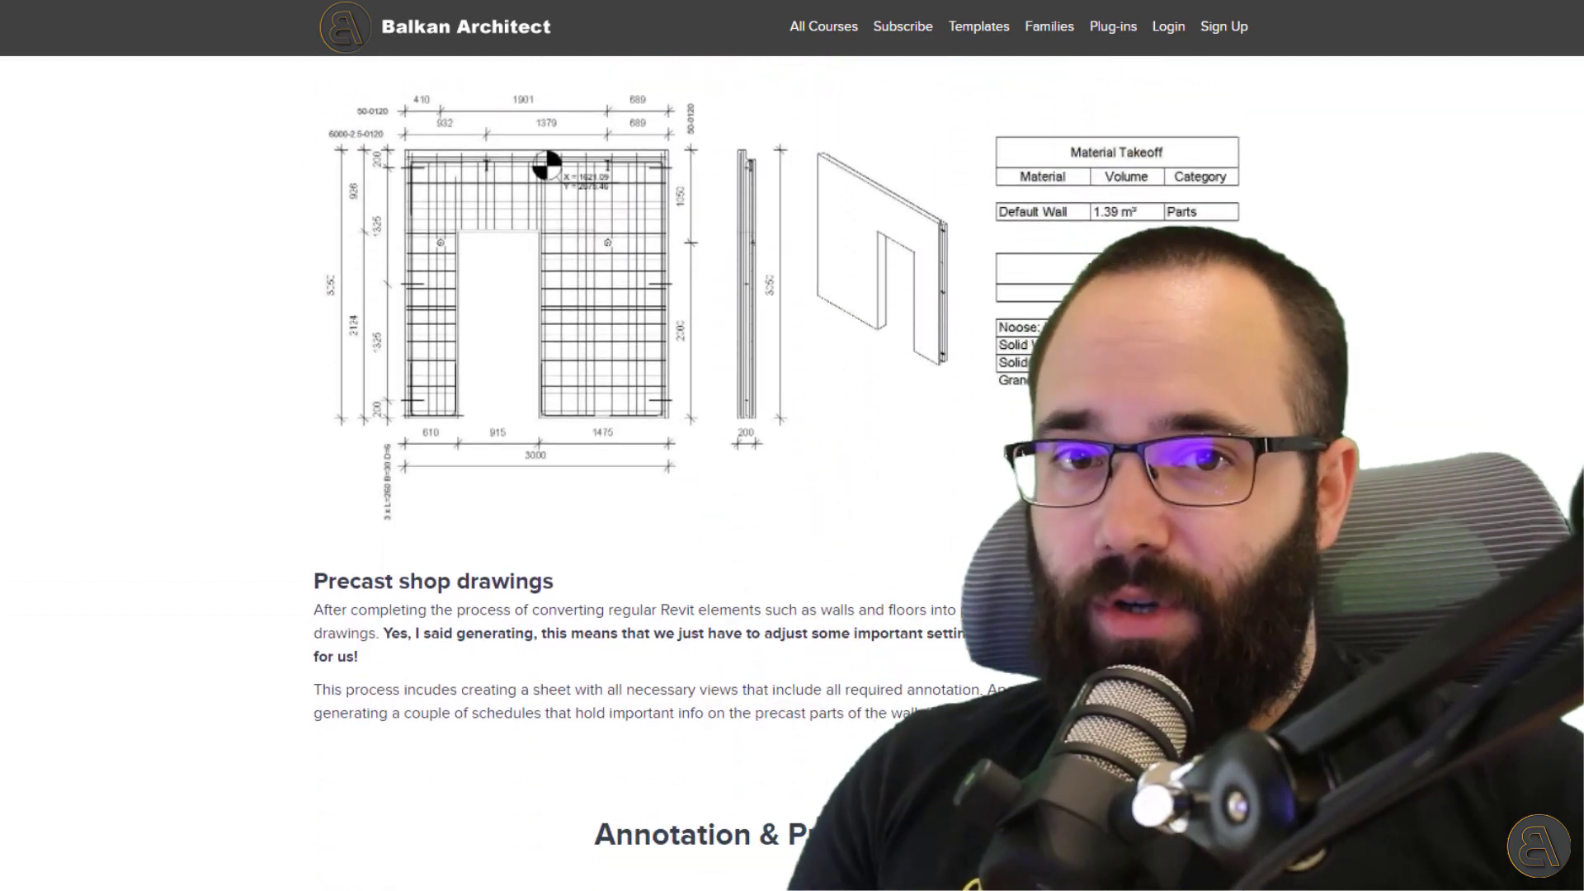
{"action": "scroll", "coordinate": [792, 495], "scroll_direction": "down", "scroll_amount": 8}
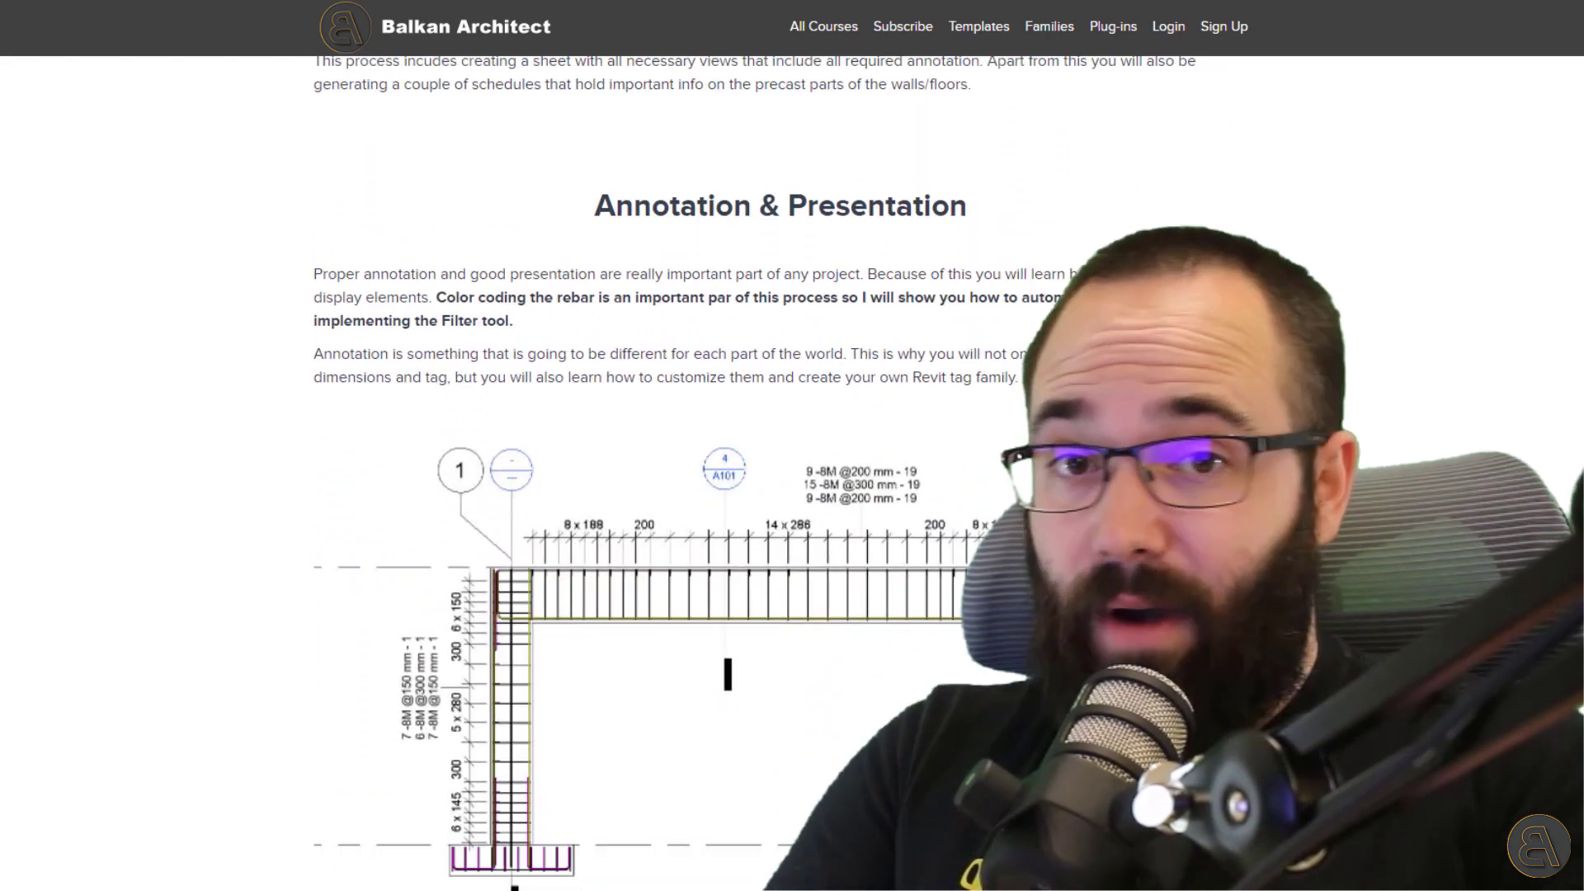
{"action": "scroll", "coordinate": [791, 495], "scroll_direction": "down", "scroll_amount": 3}
{"action": "scroll", "coordinate": [792, 495], "scroll_direction": "down", "scroll_amount": 1}
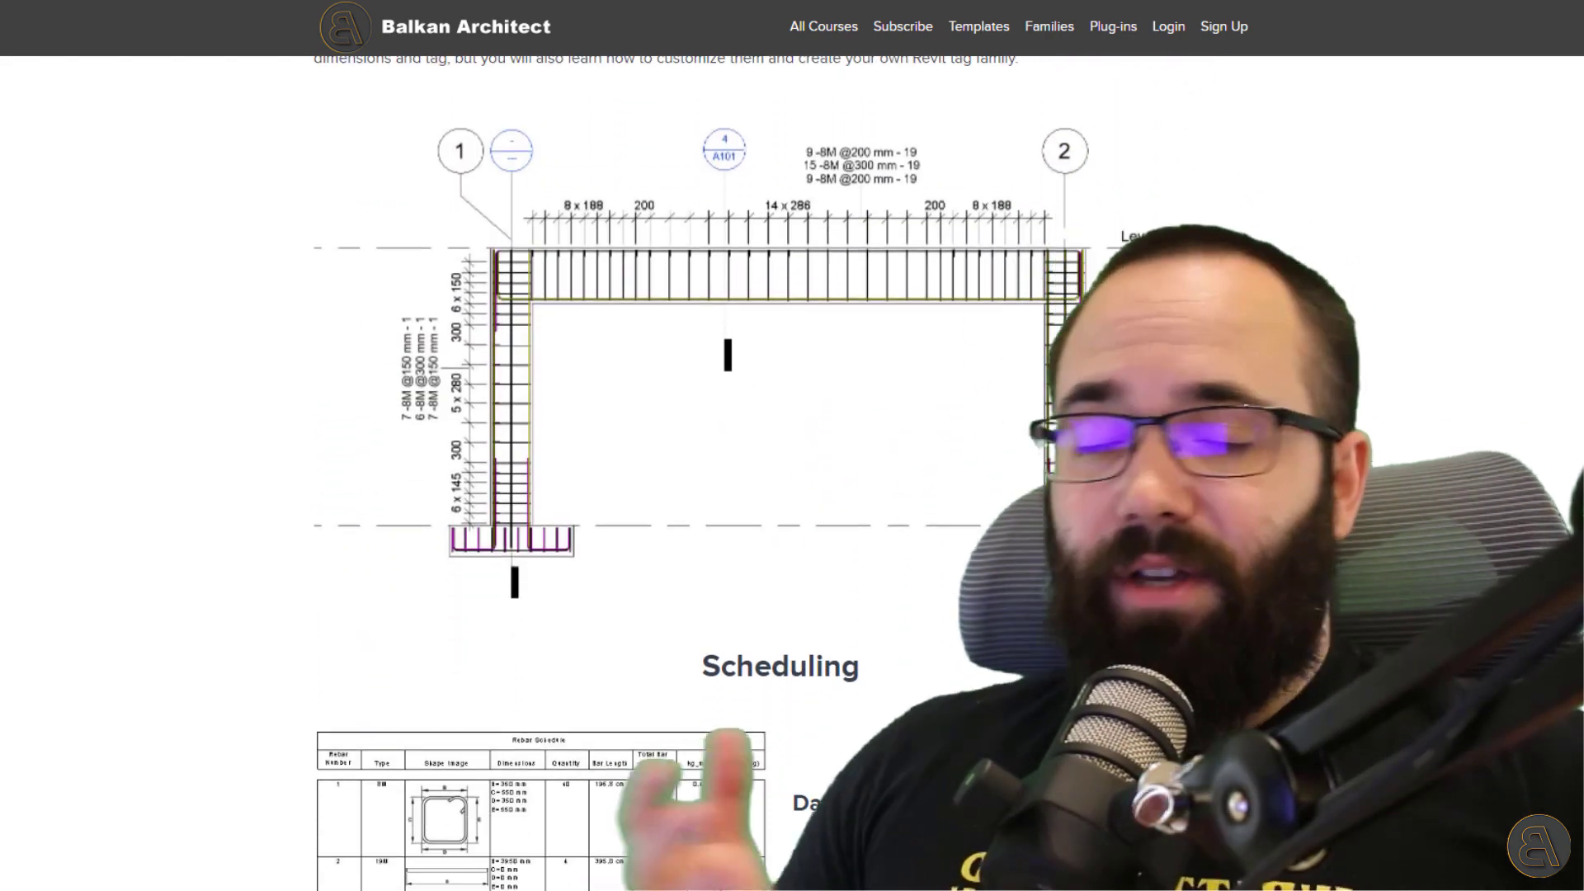
{"action": "scroll", "coordinate": [792, 495], "scroll_direction": "down", "scroll_amount": 2}
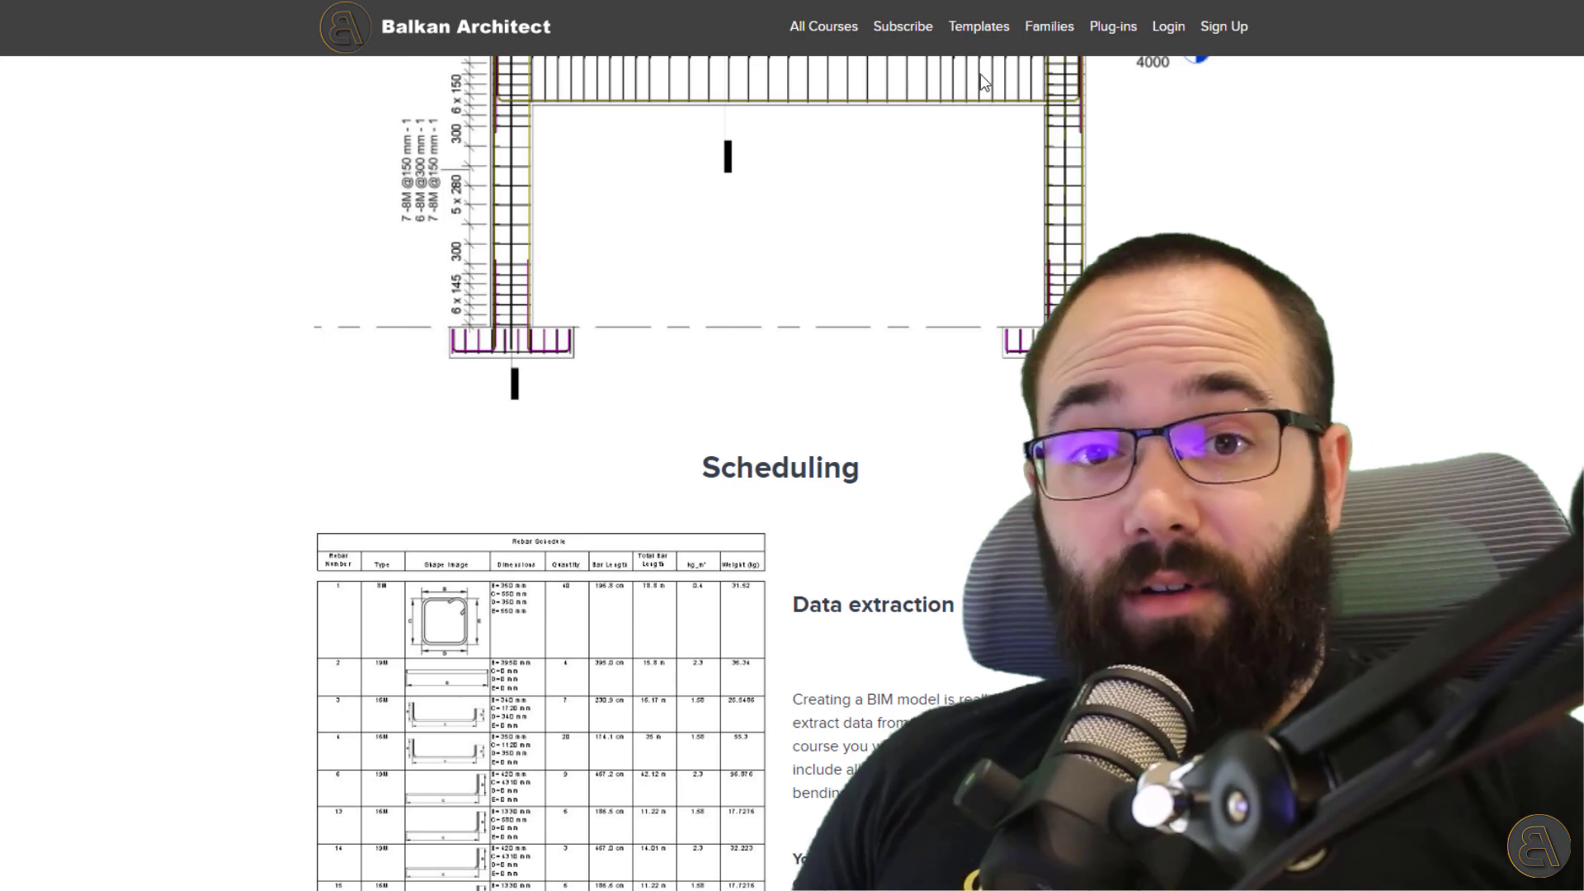
Open the Reinforced Concrete Structure Template for Revit - Metric from the site's templates and examine its included contents.
{"action": "left_click", "coordinate": [957, 34]}
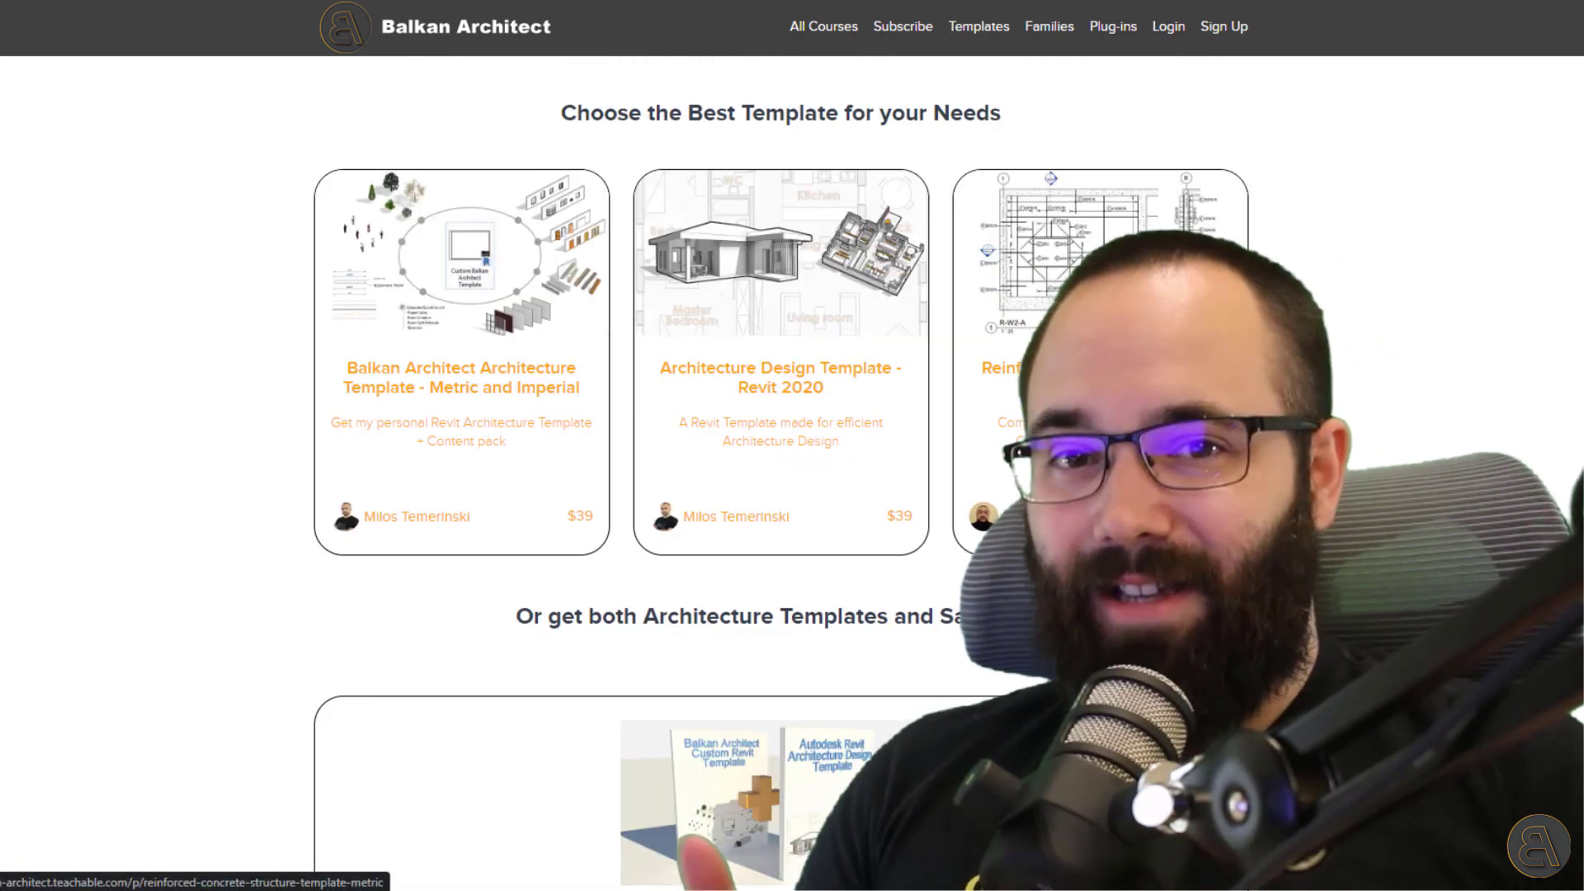
{"action": "left_click", "coordinate": [1099, 363]}
{"action": "scroll", "coordinate": [792, 470], "scroll_direction": "down", "scroll_amount": 3}
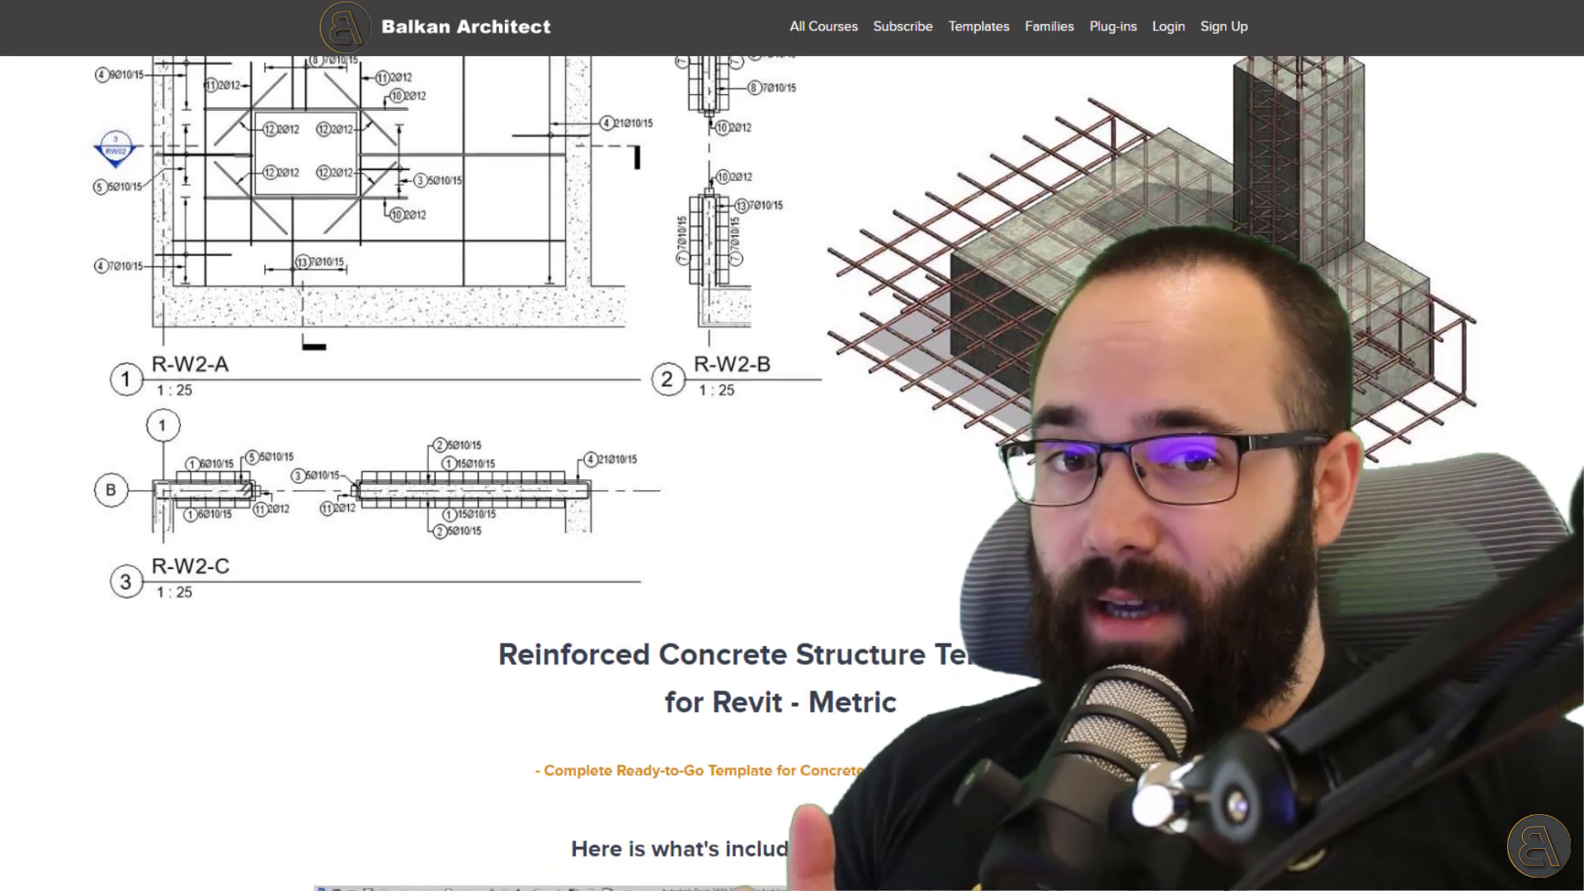
{"action": "scroll", "coordinate": [647, 435], "scroll_direction": "down", "scroll_amount": 5}
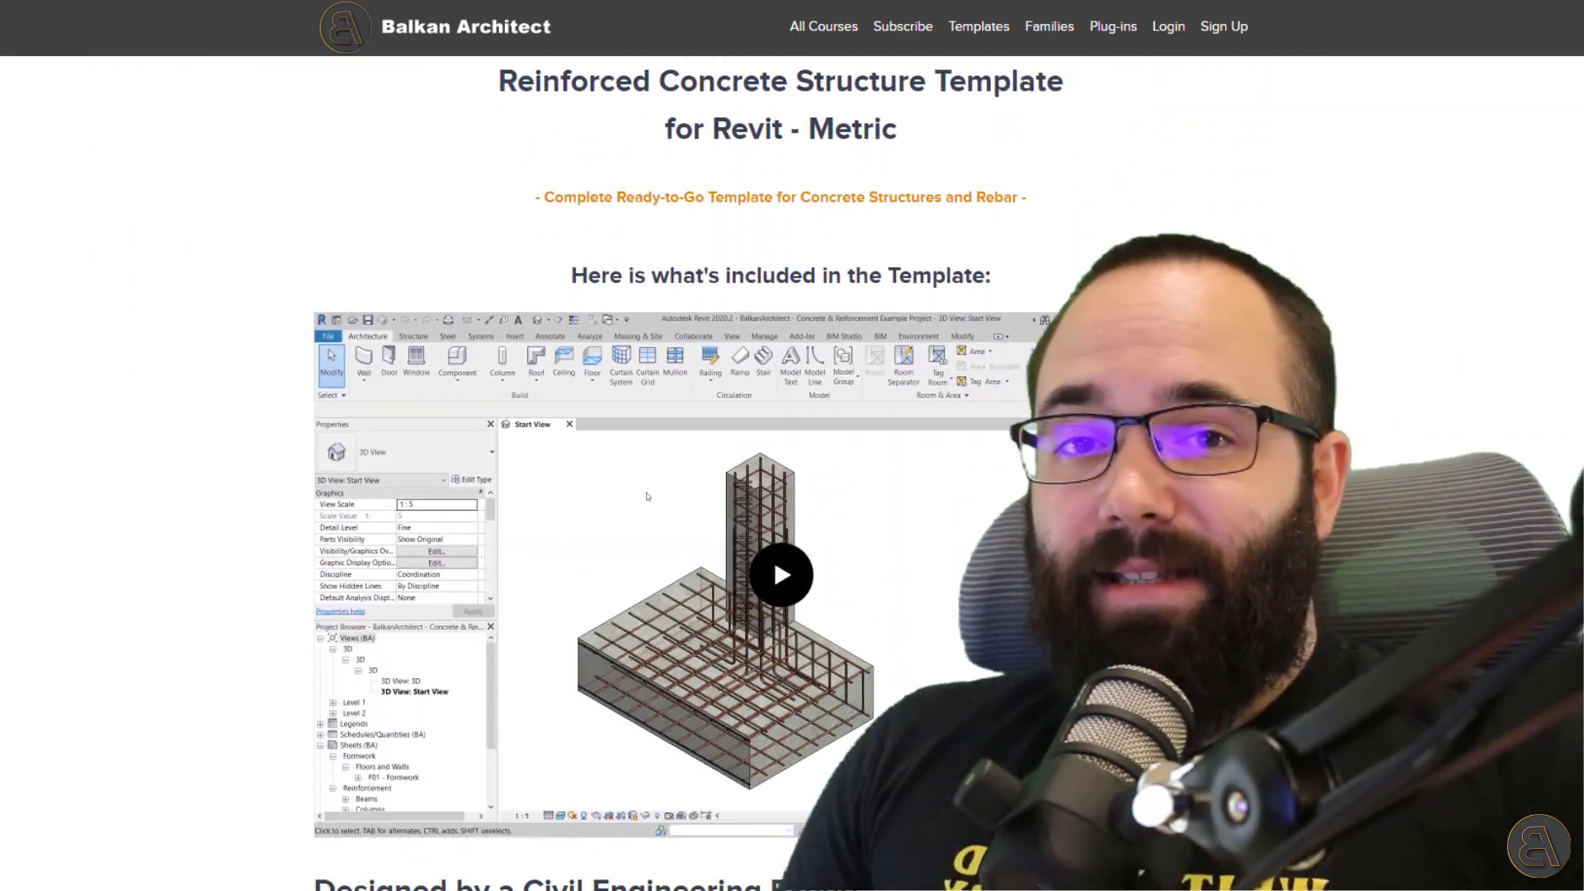
{"action": "scroll", "coordinate": [647, 435], "scroll_direction": "down", "scroll_amount": 6}
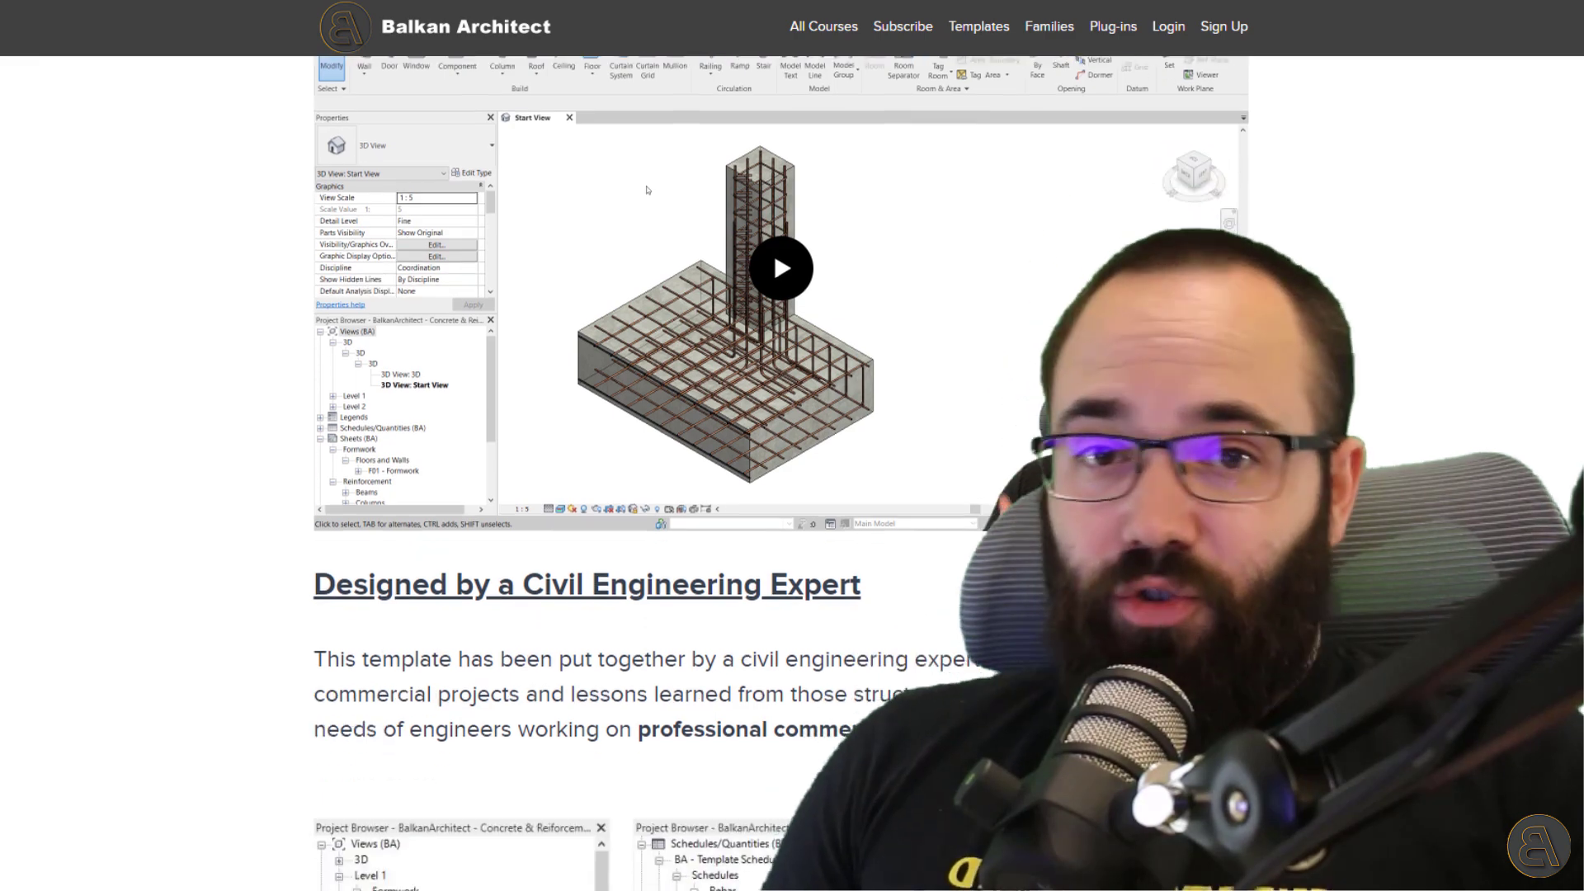
{"action": "scroll", "coordinate": [648, 434], "scroll_direction": "down", "scroll_amount": 9}
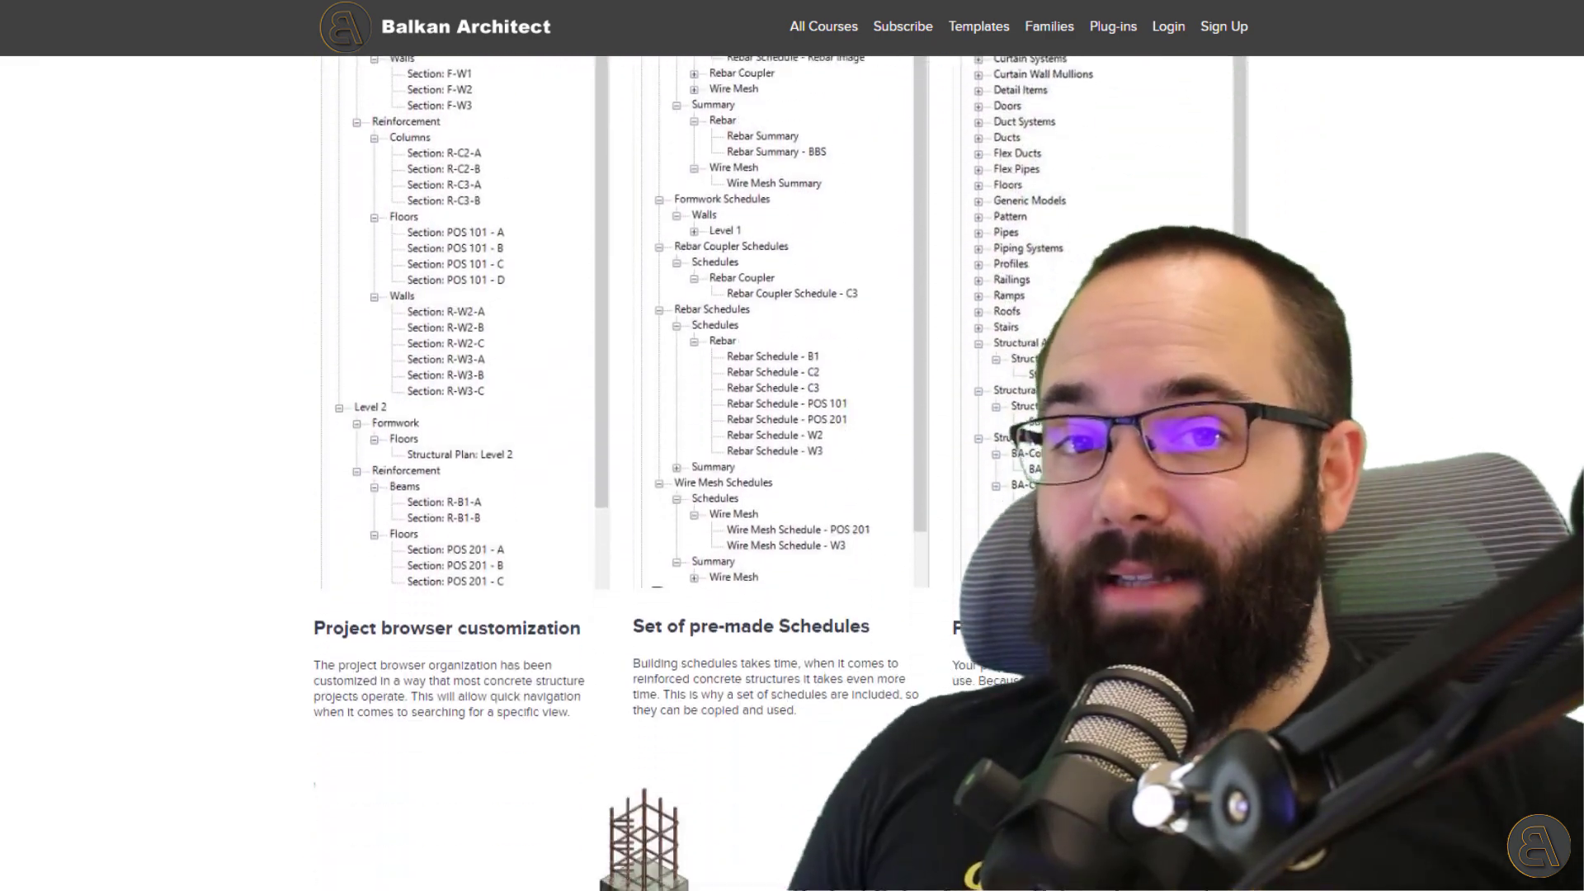
{"action": "scroll", "coordinate": [647, 434], "scroll_direction": "down", "scroll_amount": 4}
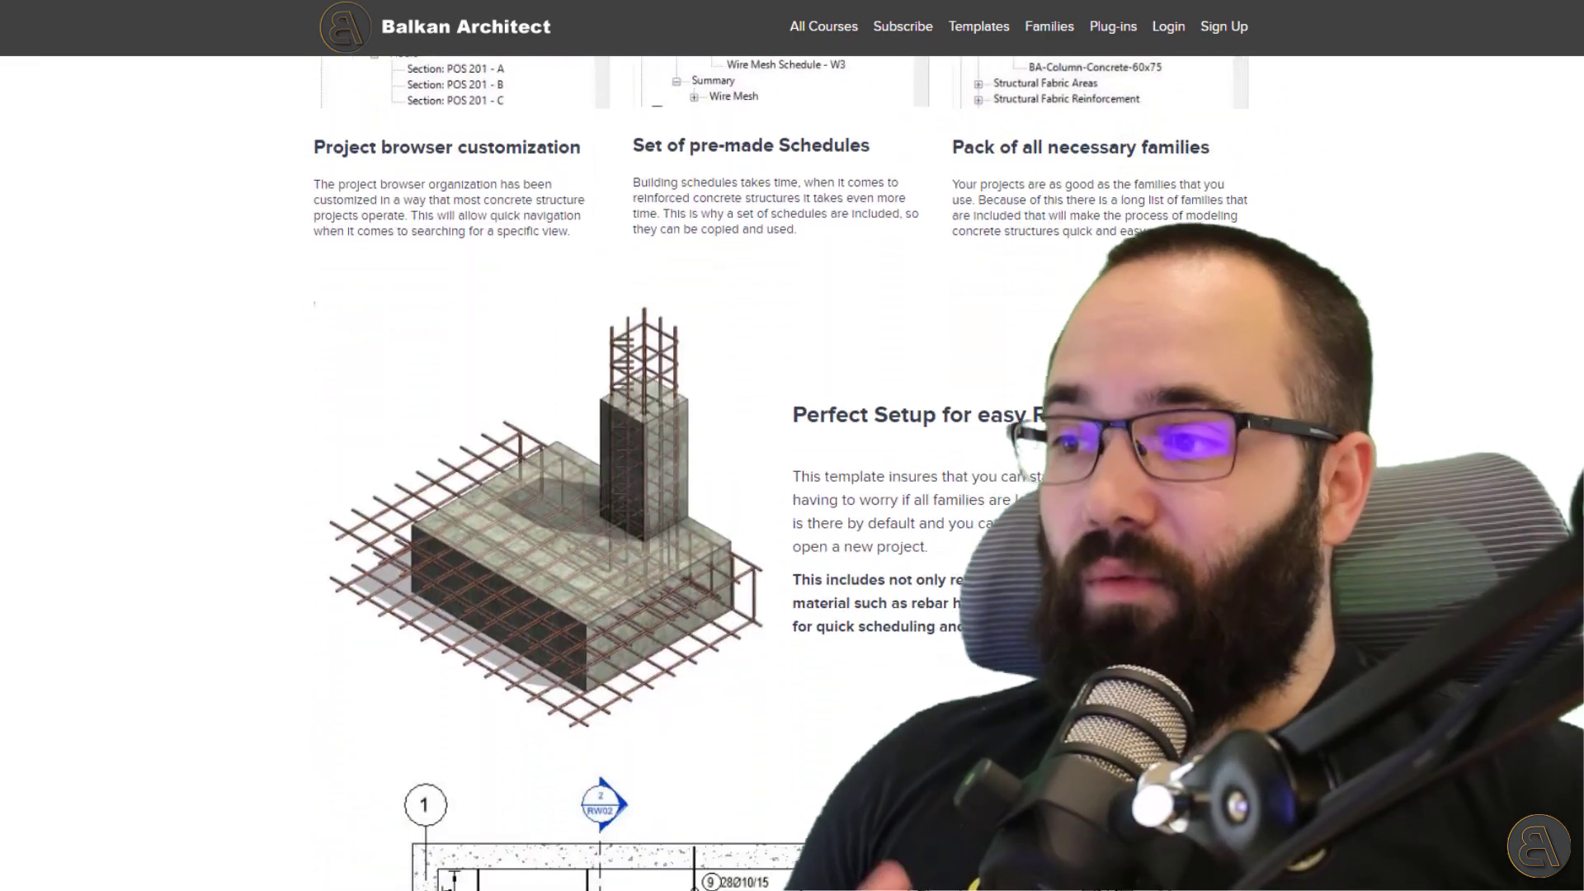
{"action": "scroll", "coordinate": [648, 435], "scroll_direction": "down", "scroll_amount": 5}
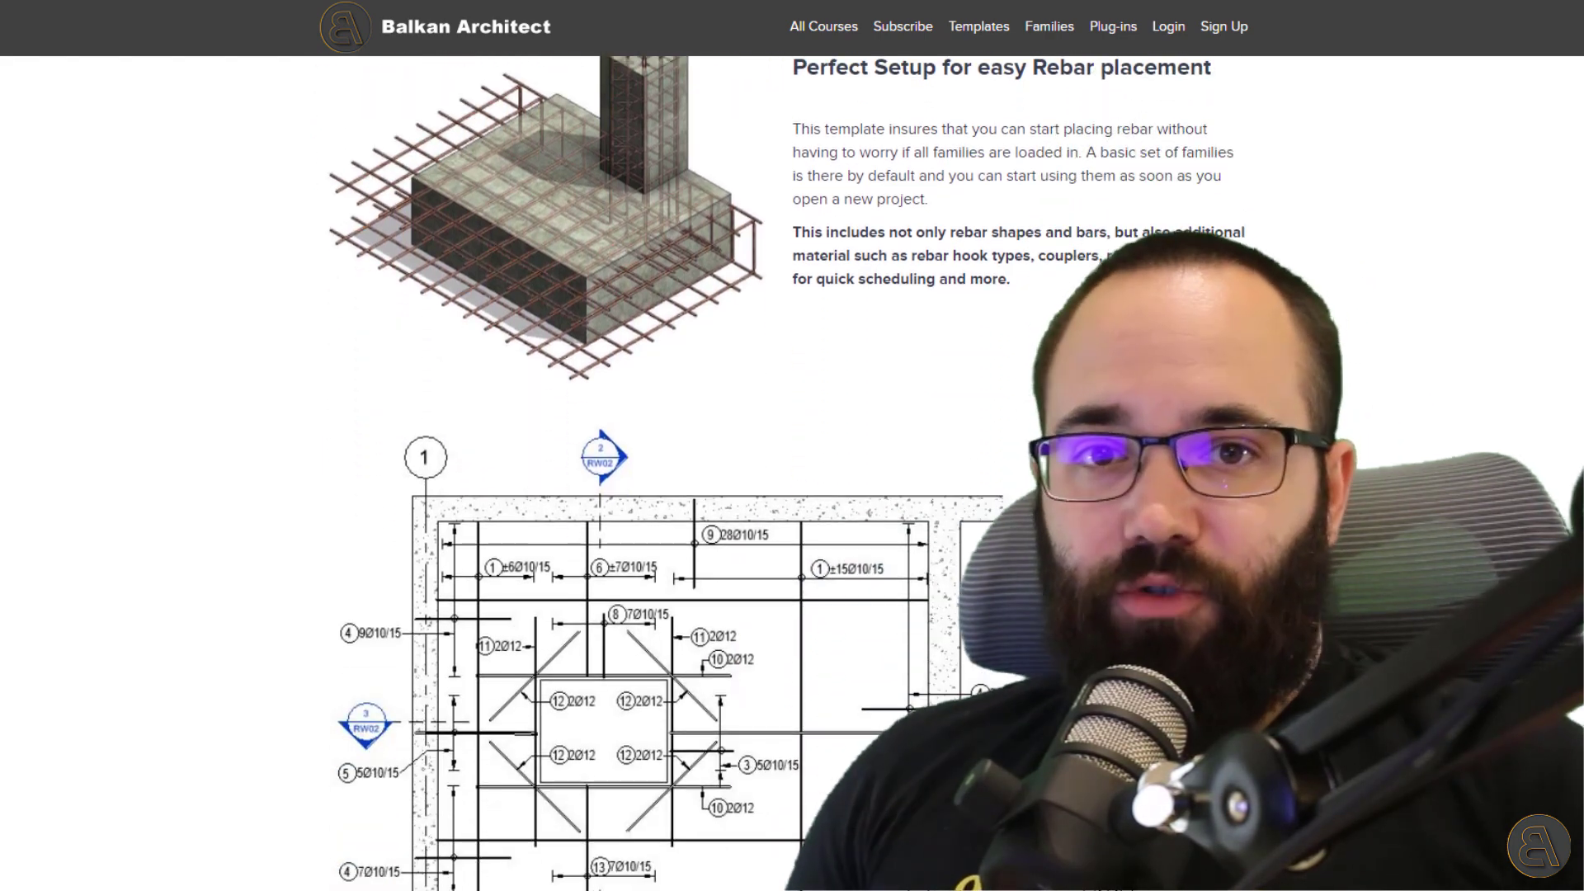
{"action": "scroll", "coordinate": [647, 435], "scroll_direction": "down", "scroll_amount": 8}
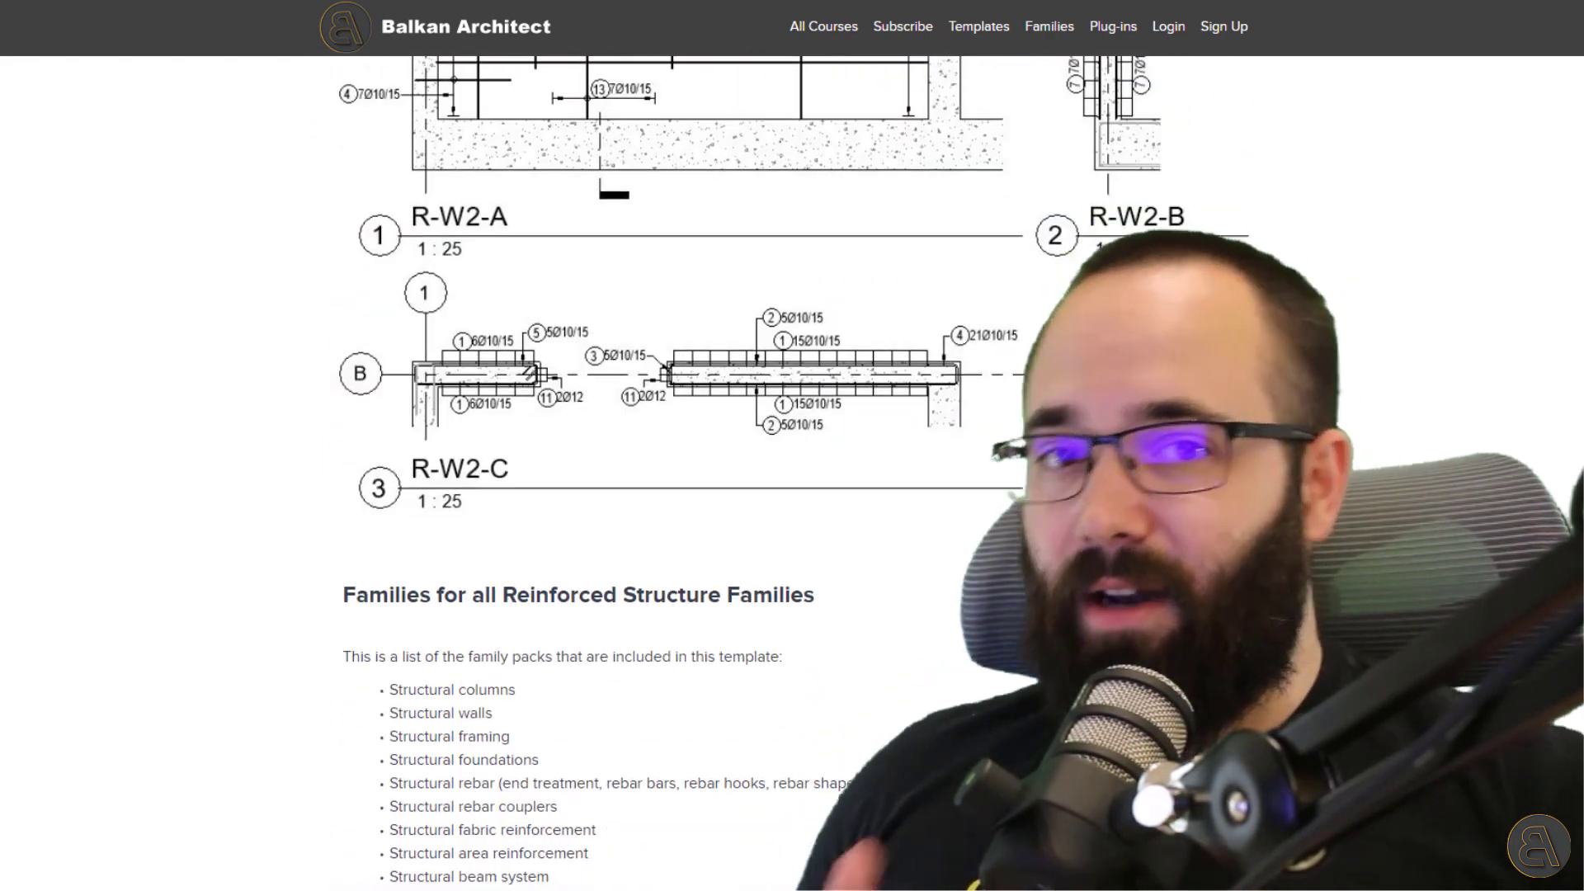
{"action": "scroll", "coordinate": [647, 435], "scroll_direction": "down", "scroll_amount": 11}
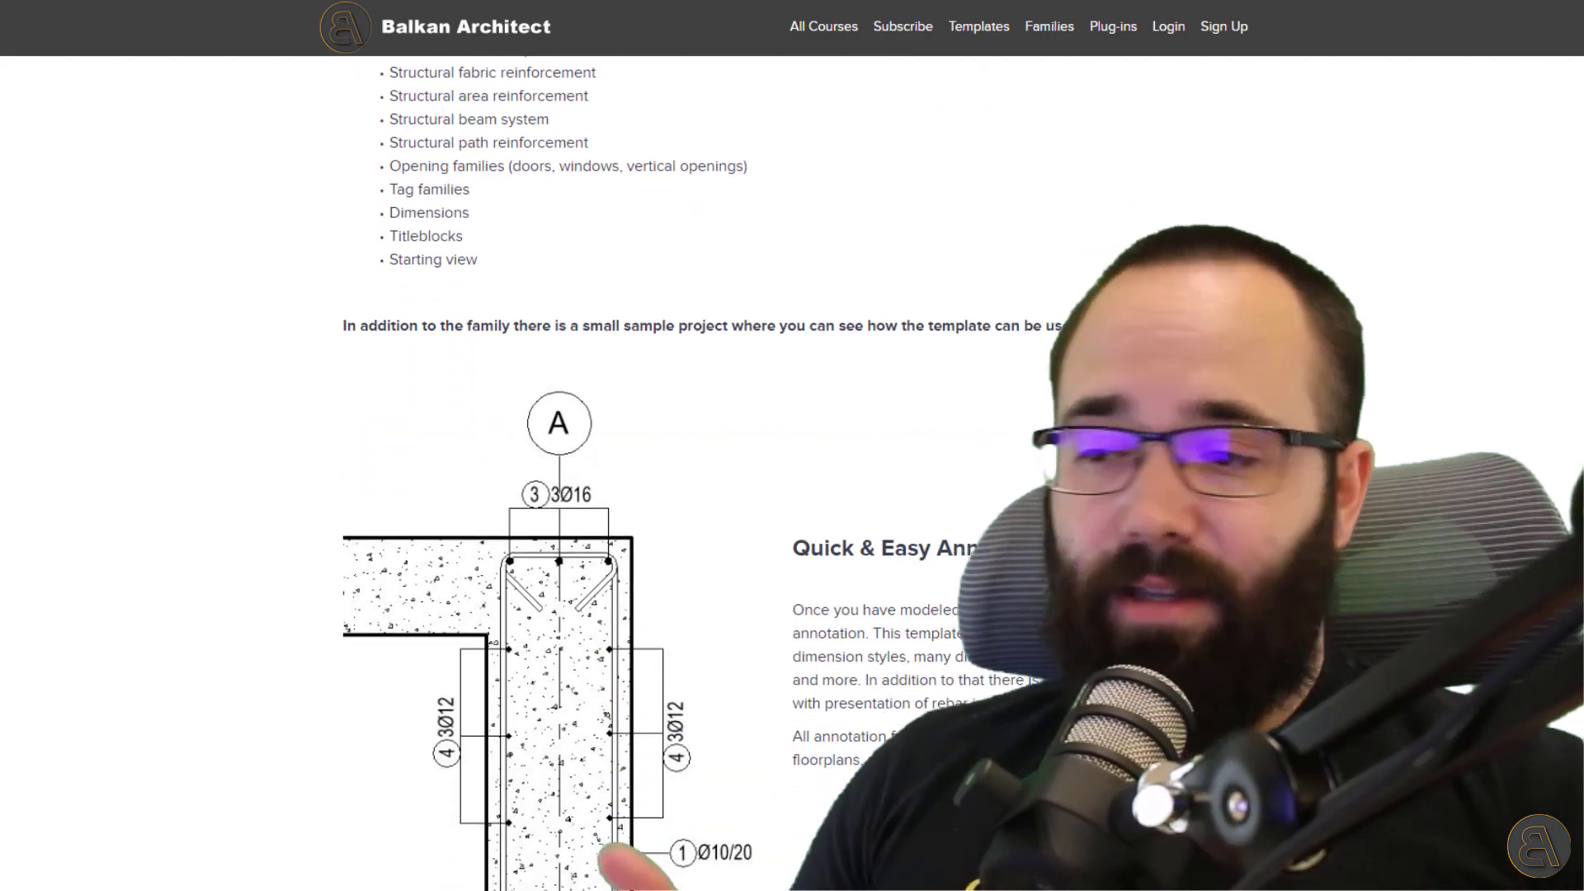
{"action": "scroll", "coordinate": [647, 435], "scroll_direction": "down", "scroll_amount": 6}
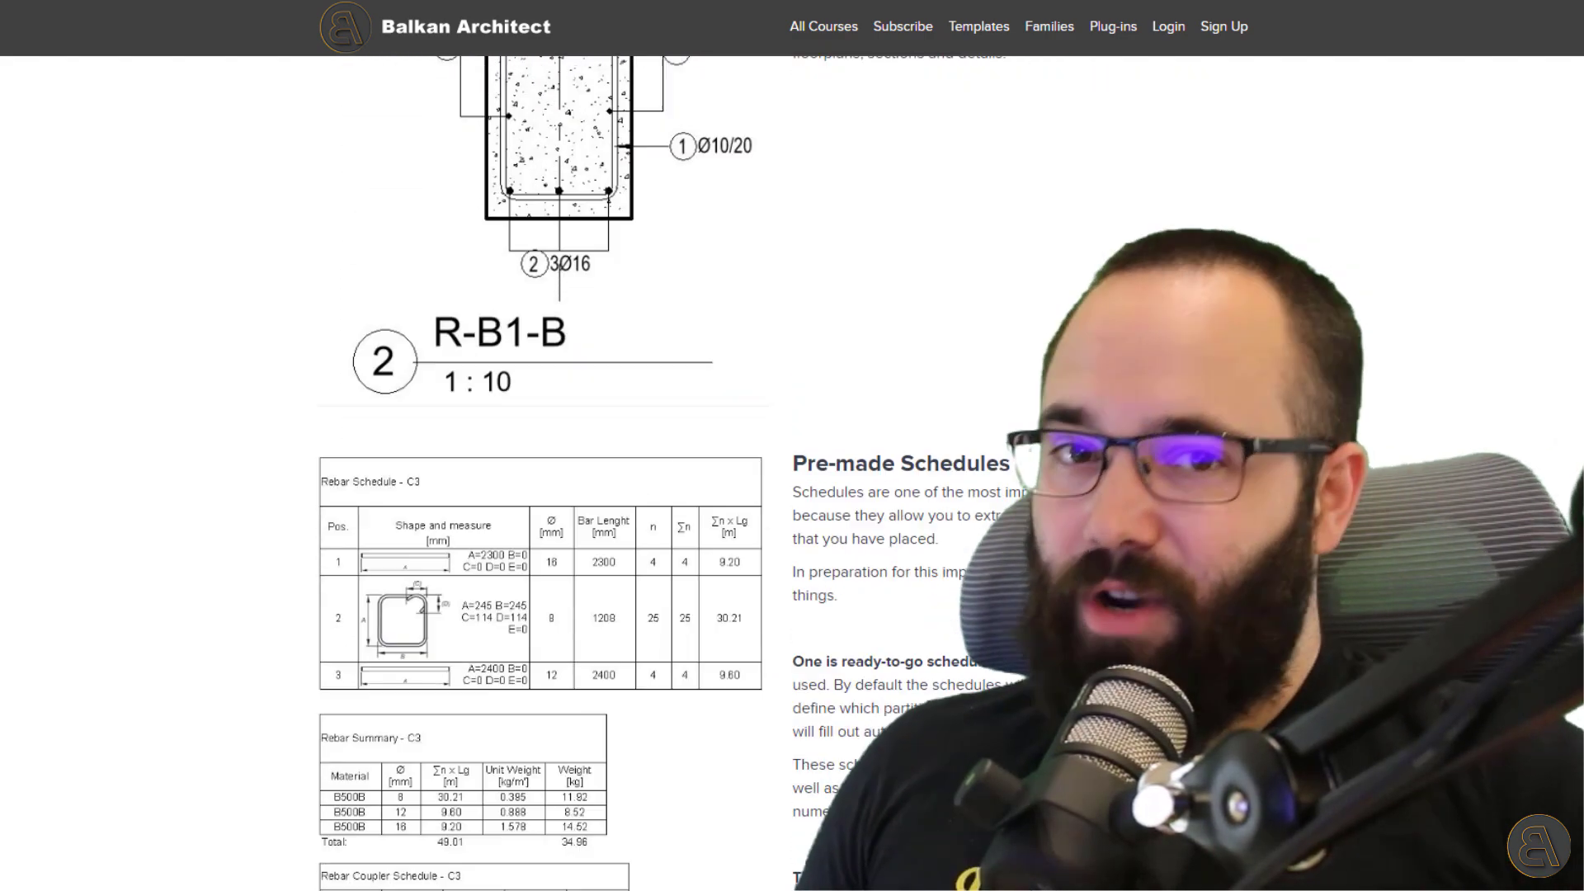
{"action": "scroll", "coordinate": [647, 435], "scroll_direction": "down", "scroll_amount": 7}
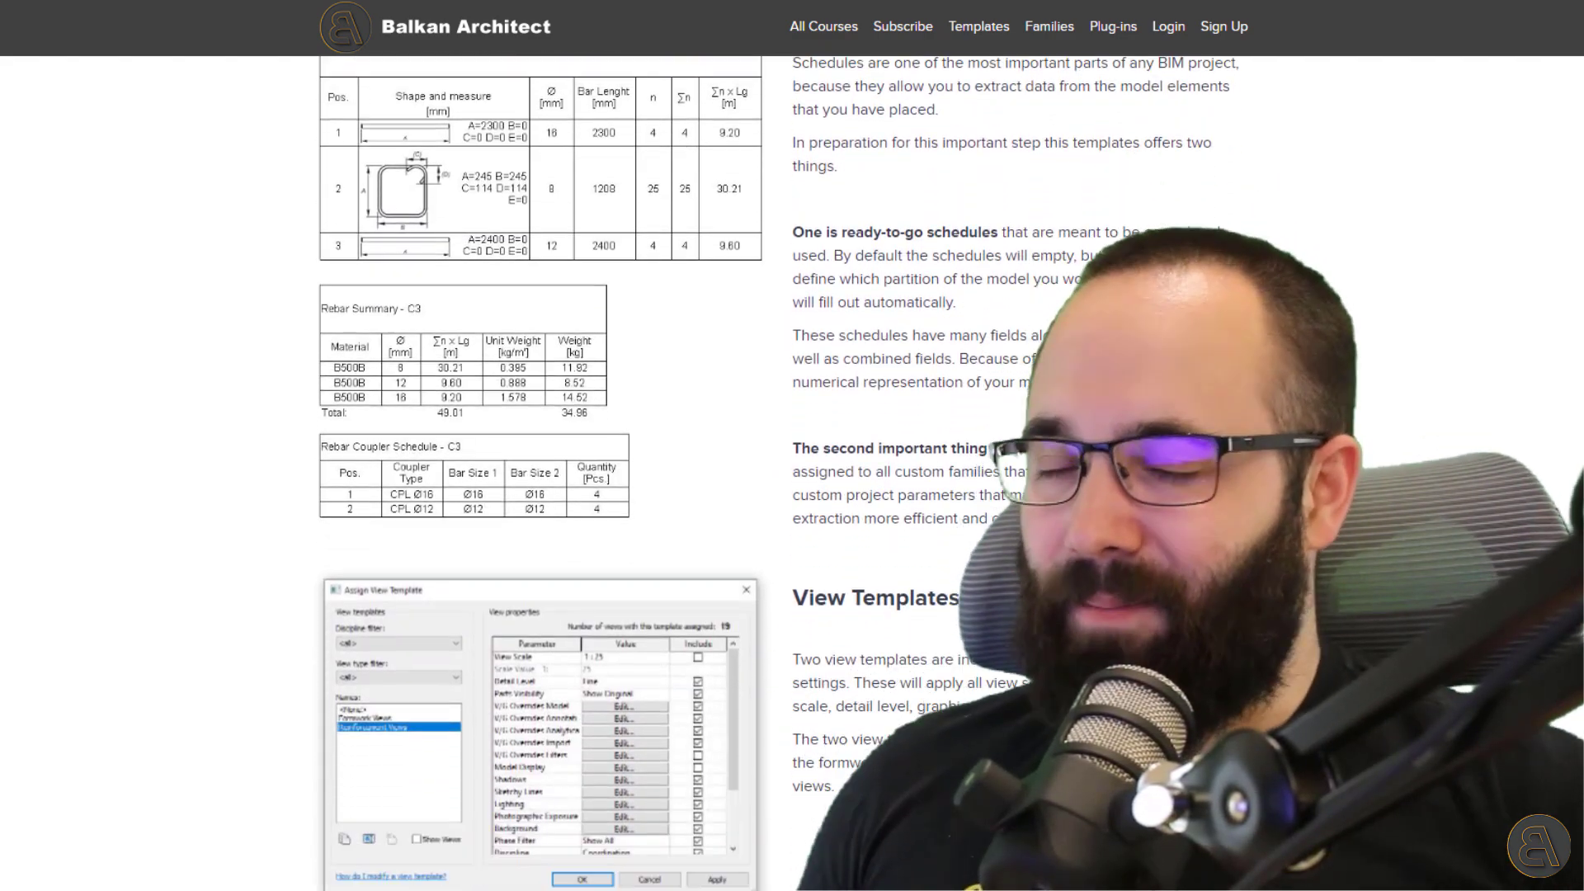
{"action": "scroll", "coordinate": [1172, 176], "scroll_direction": "down", "scroll_amount": 4}
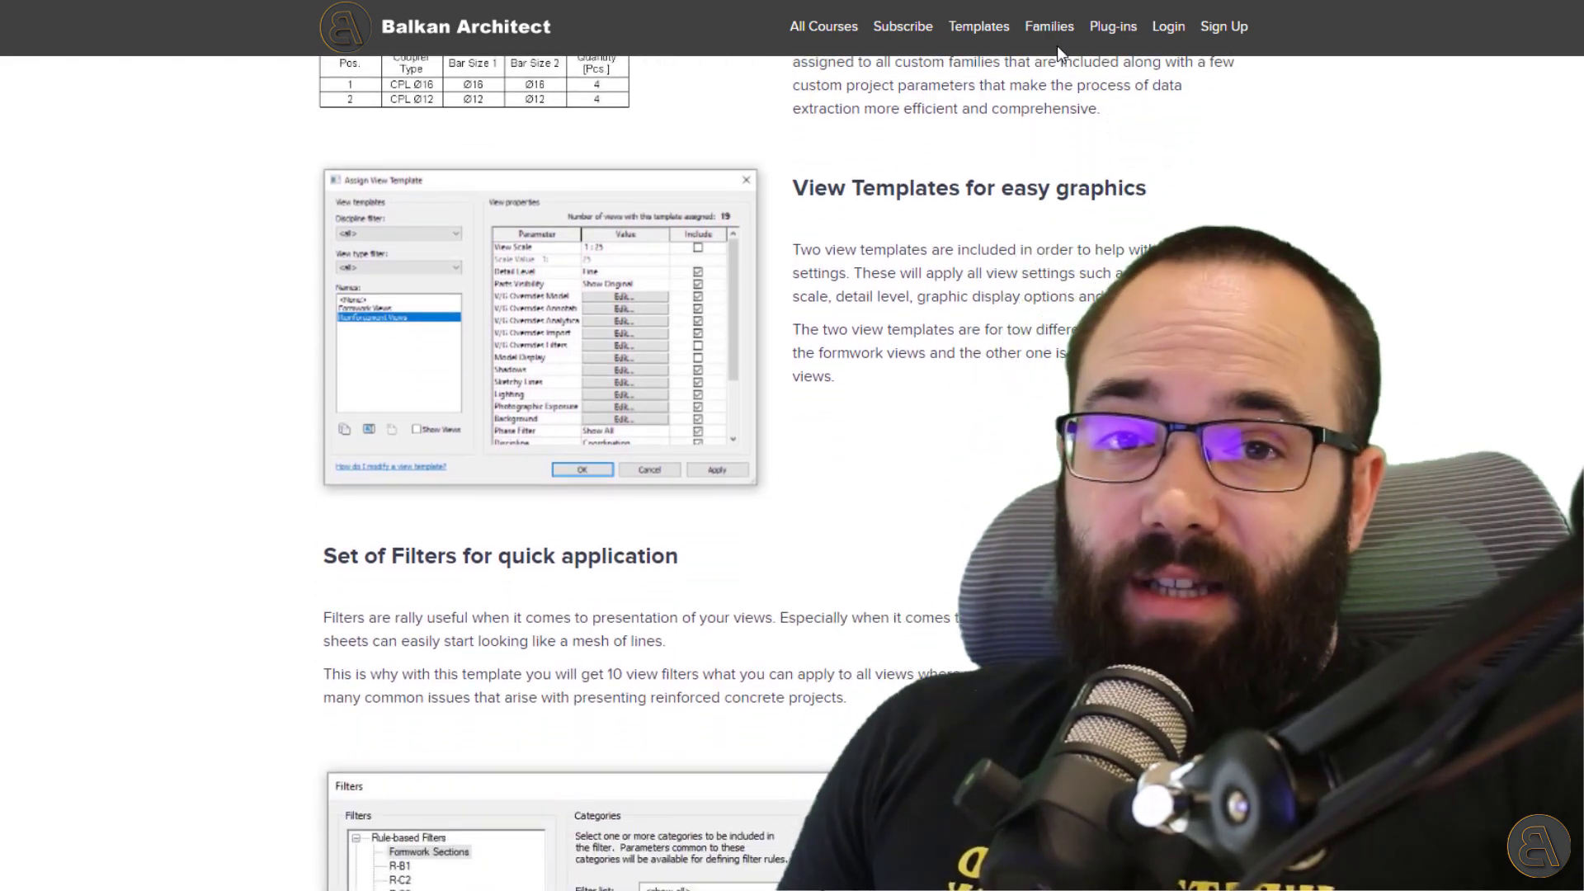
Open the site's Families page and look through the available family packs.
{"action": "scroll", "coordinate": [1403, 407], "scroll_direction": "down", "scroll_amount": 3}
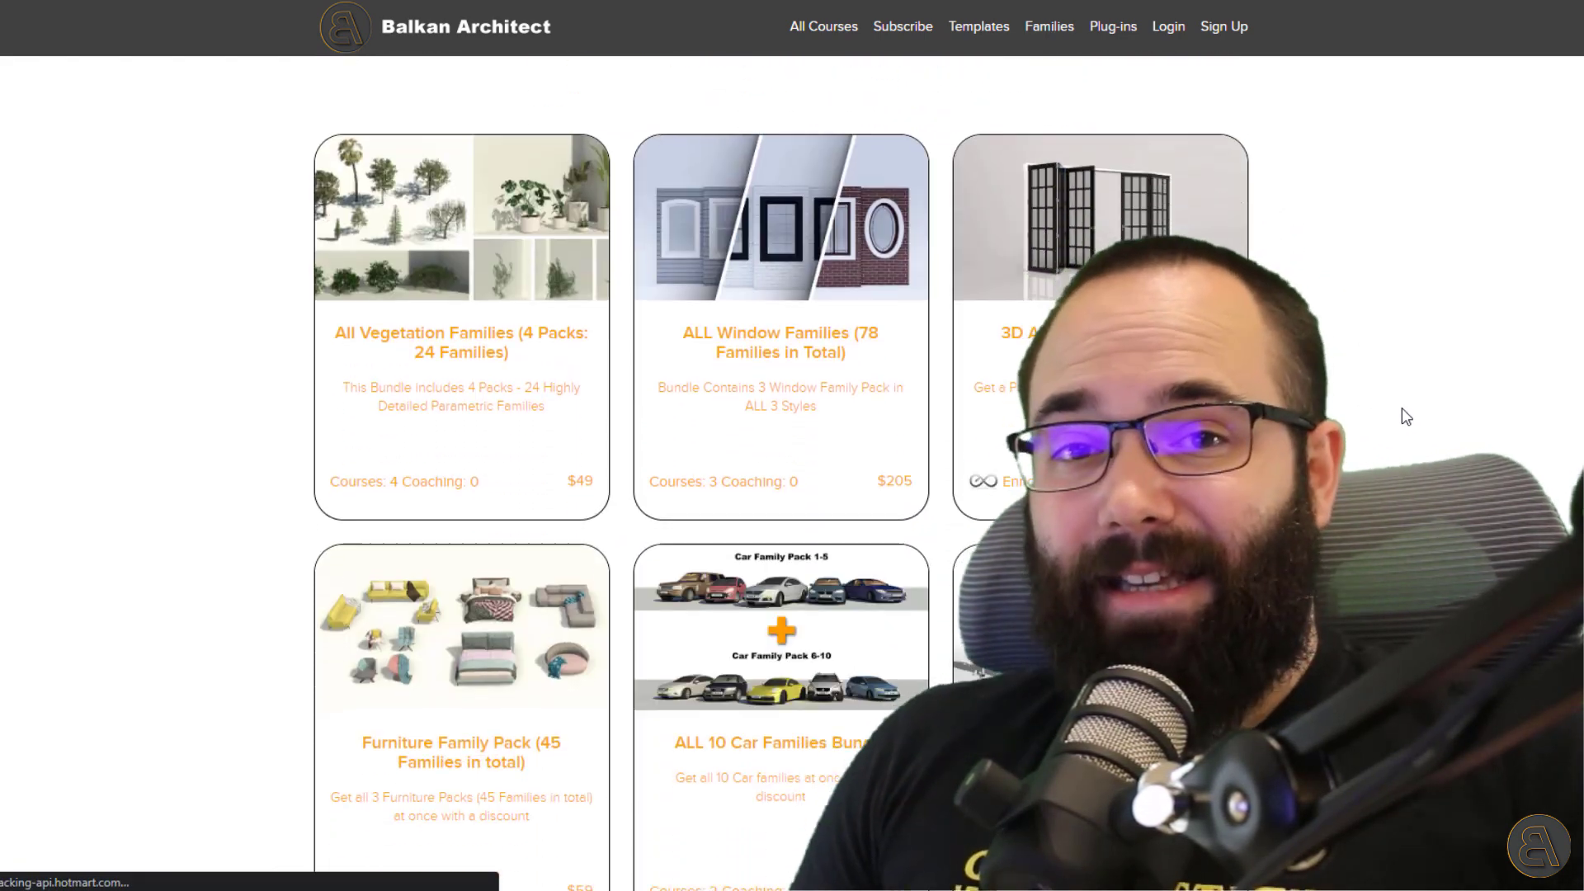
{"action": "scroll", "coordinate": [1402, 412], "scroll_direction": "down", "scroll_amount": 5}
{"action": "left_click", "coordinate": [1060, 32]}
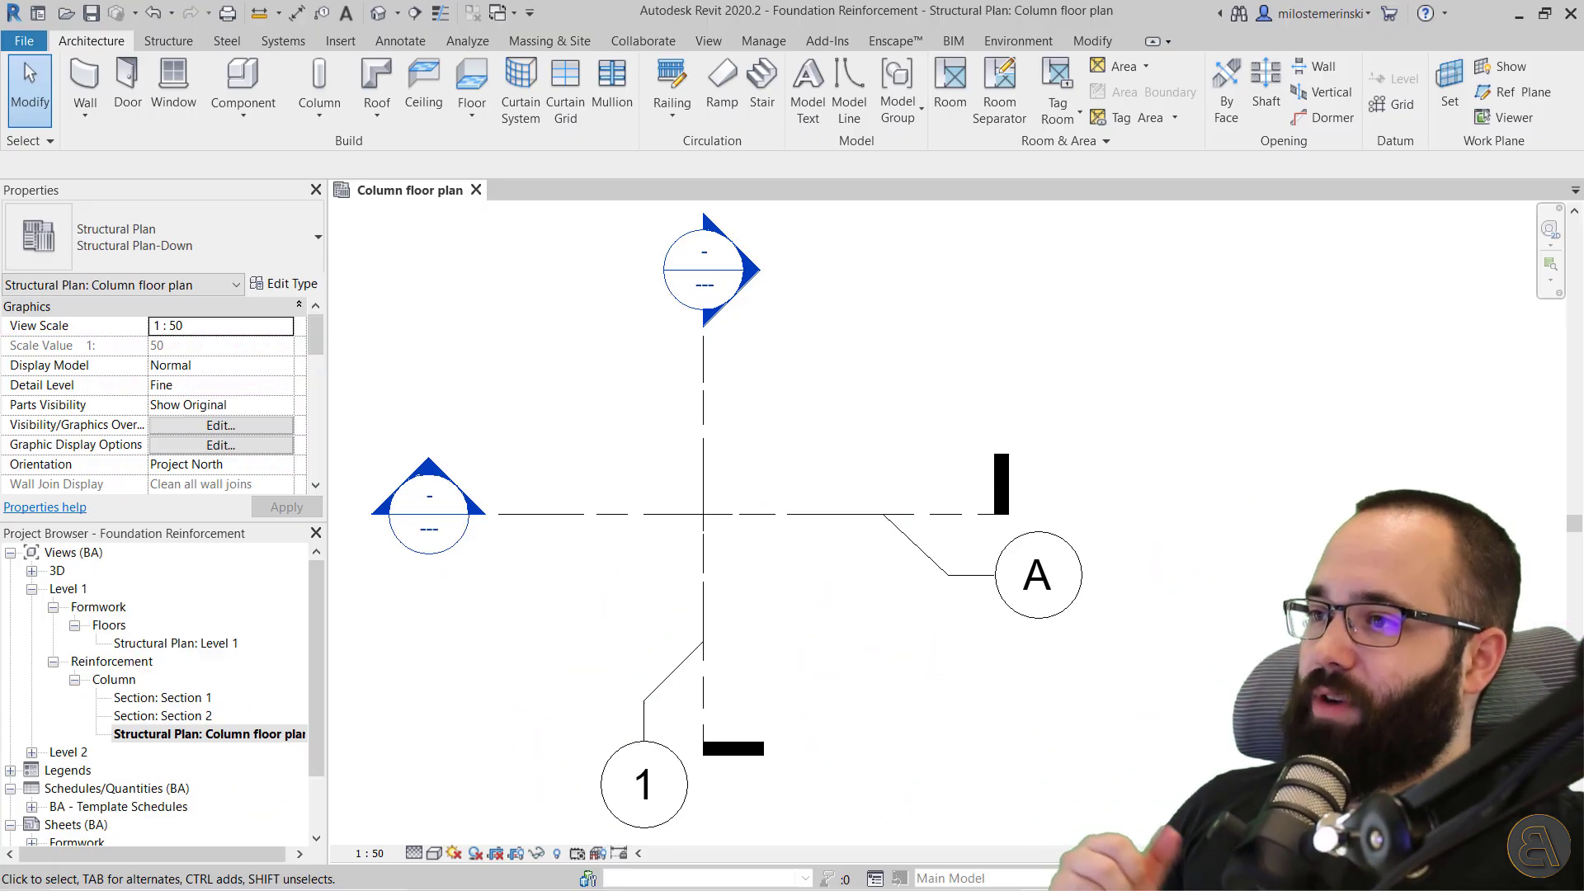
In Revit, review the template files offered for a new project and cancel without creating one.
{"action": "middle_click_drag", "start_coordinate": [783, 453], "coordinate": [782, 468]}
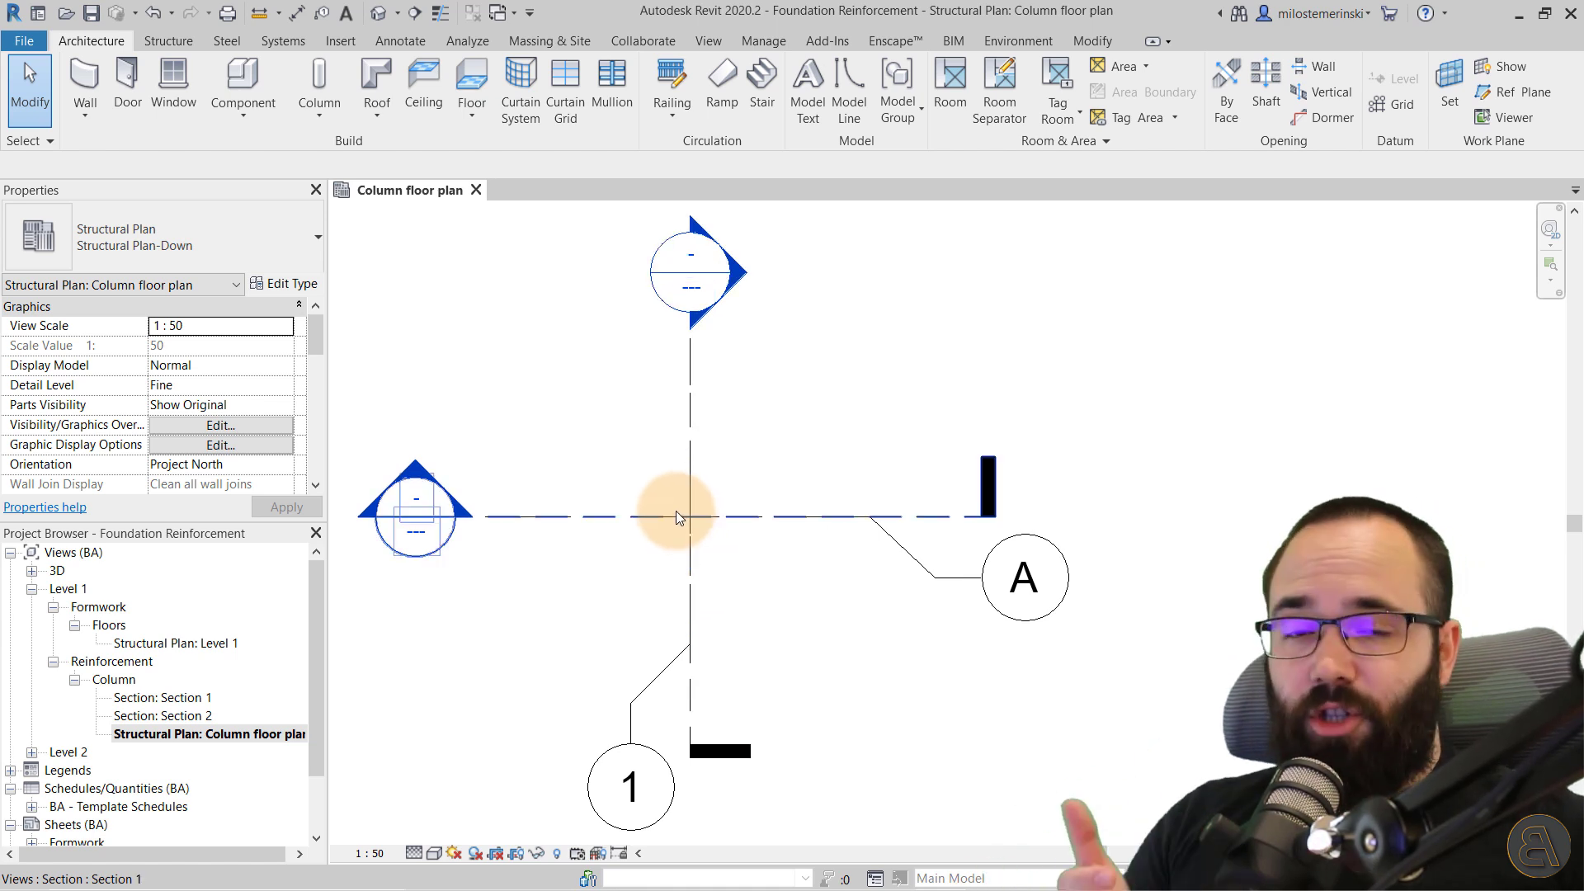
{"action": "left_click", "coordinate": [24, 41]}
{"action": "mouse_move", "coordinate": [87, 127]}
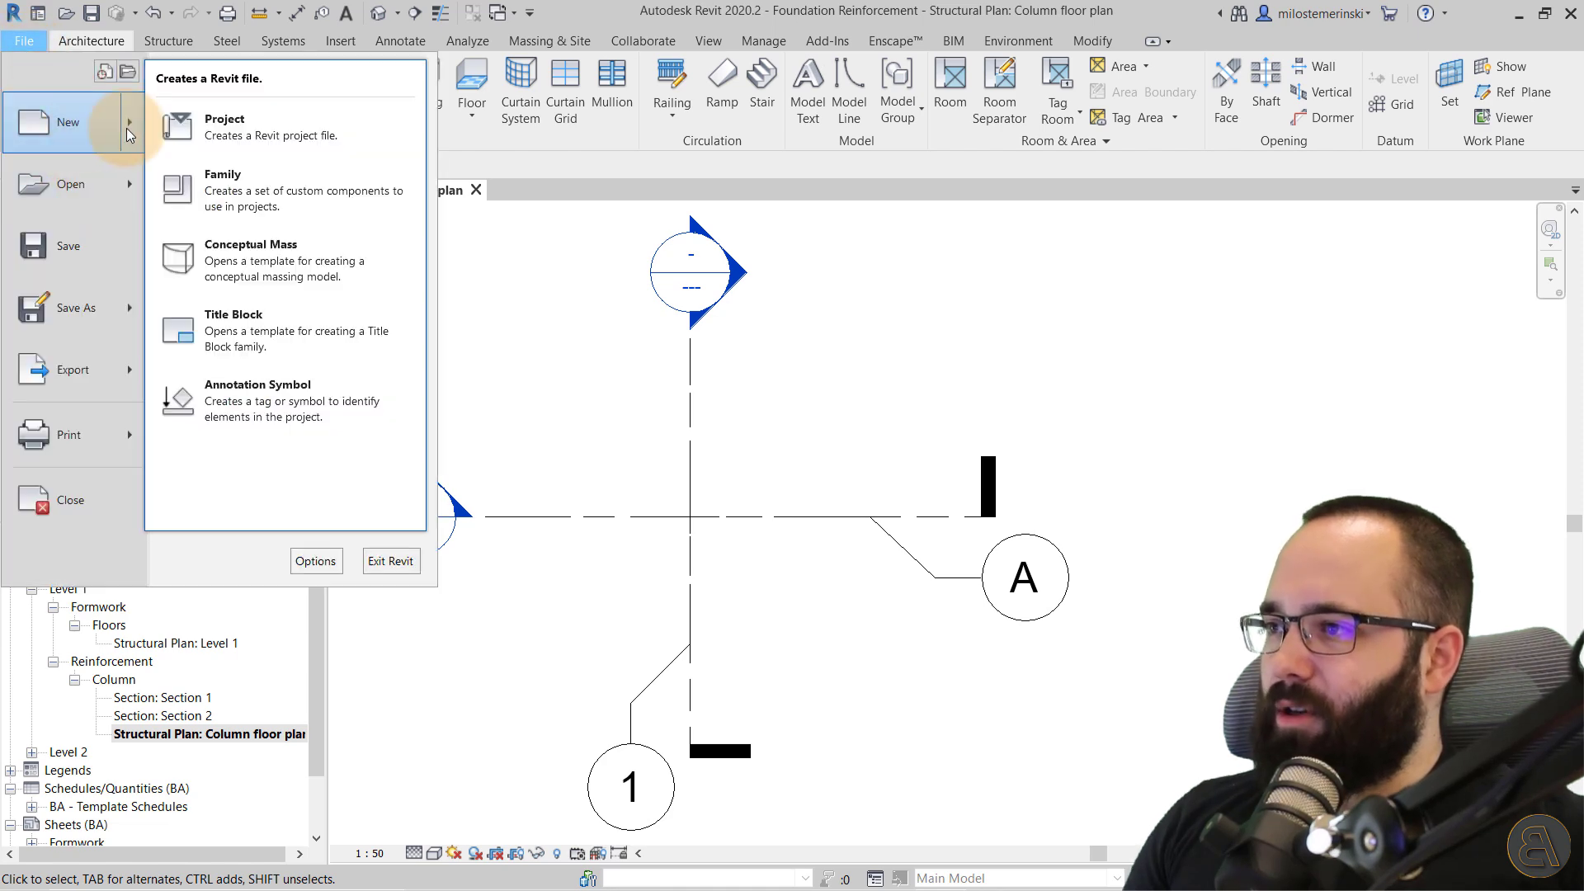
{"action": "left_click", "coordinate": [254, 142]}
{"action": "left_click", "coordinate": [676, 249]}
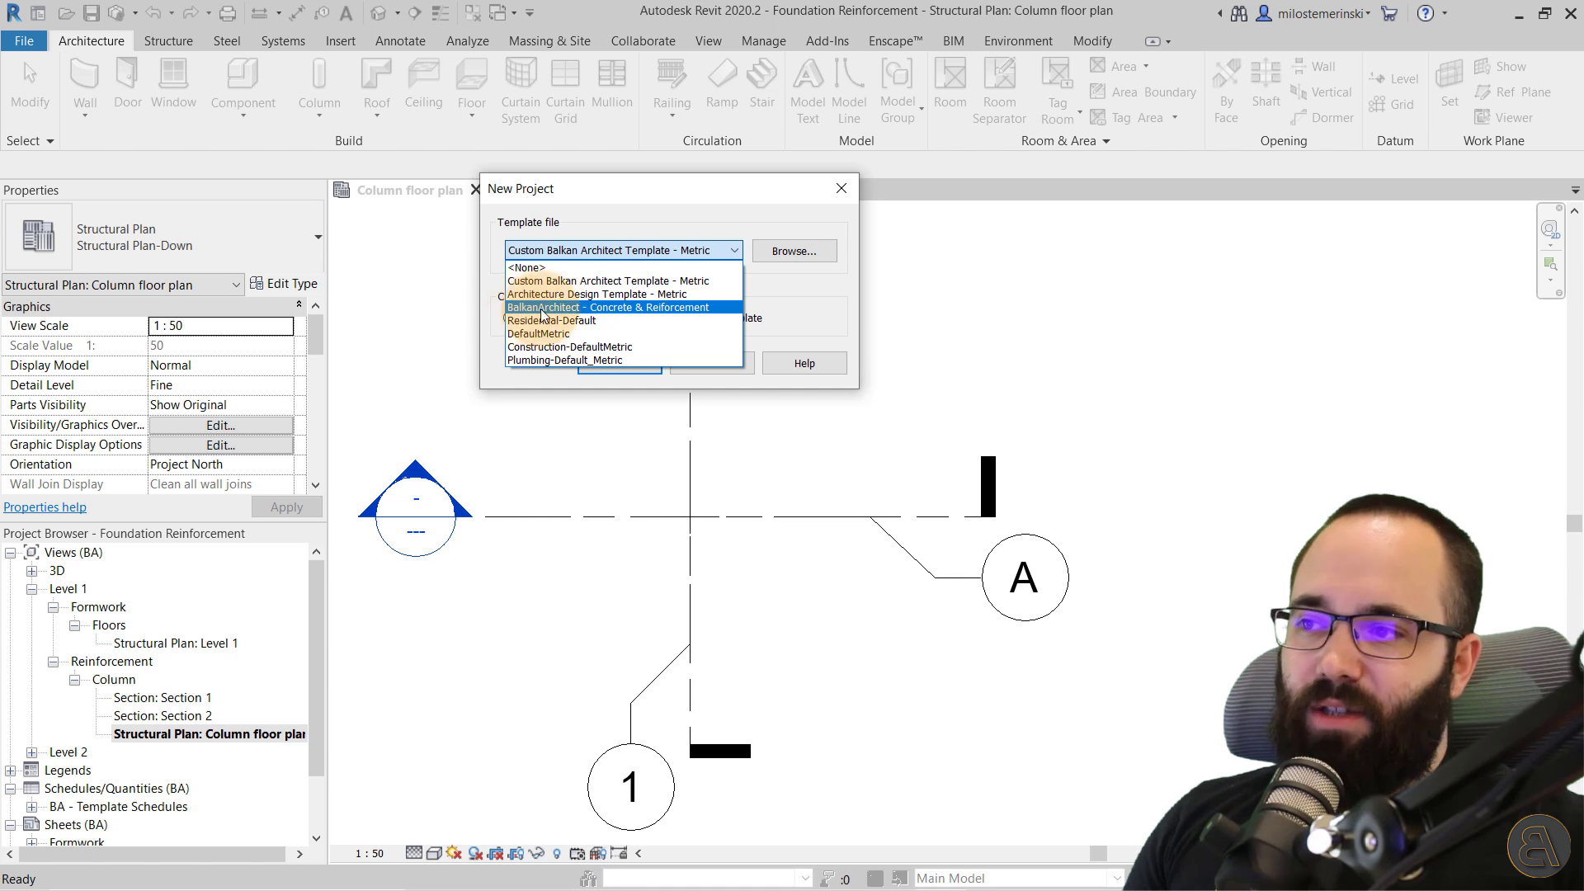
{"action": "left_click", "coordinate": [832, 293]}
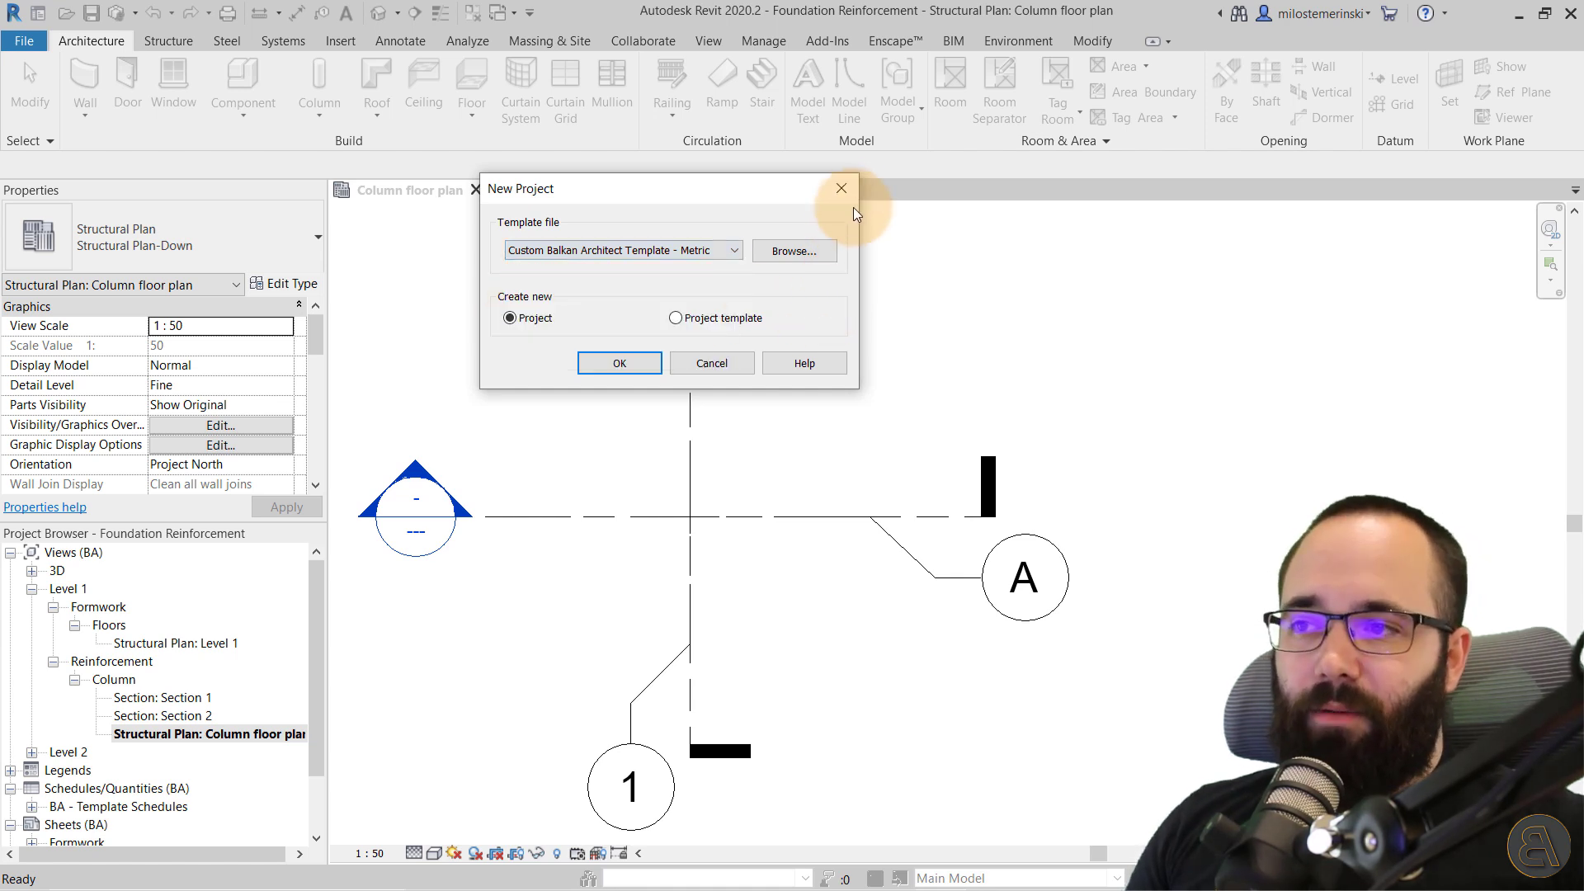
{"action": "left_click", "coordinate": [851, 191]}
{"action": "middle_click_drag", "start_coordinate": [831, 384], "coordinate": [822, 412]}
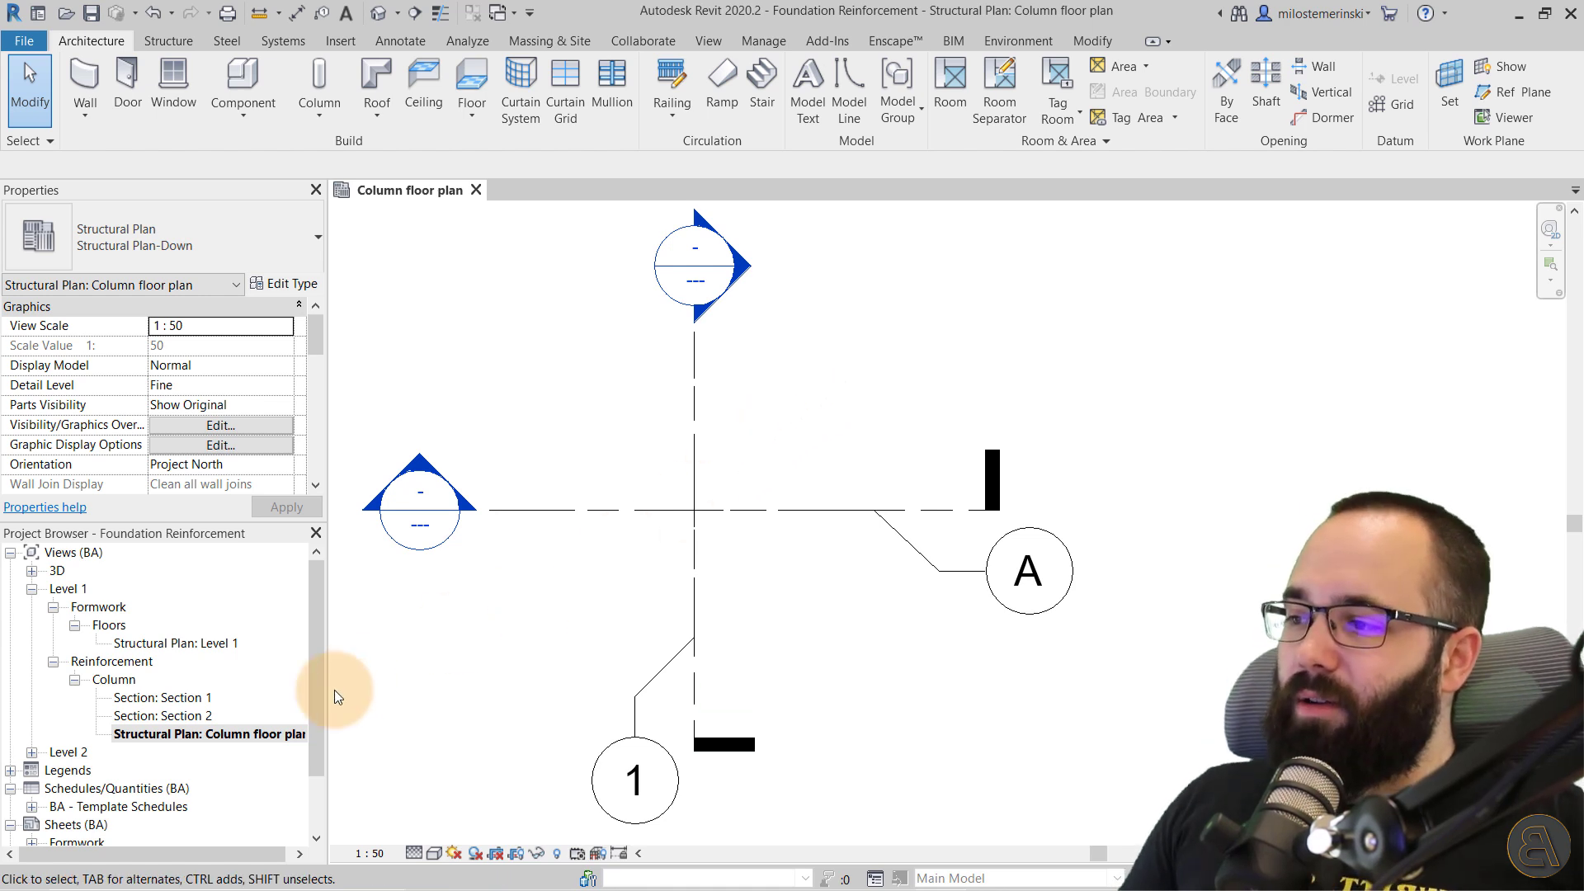
{"action": "left_click", "coordinate": [172, 736]}
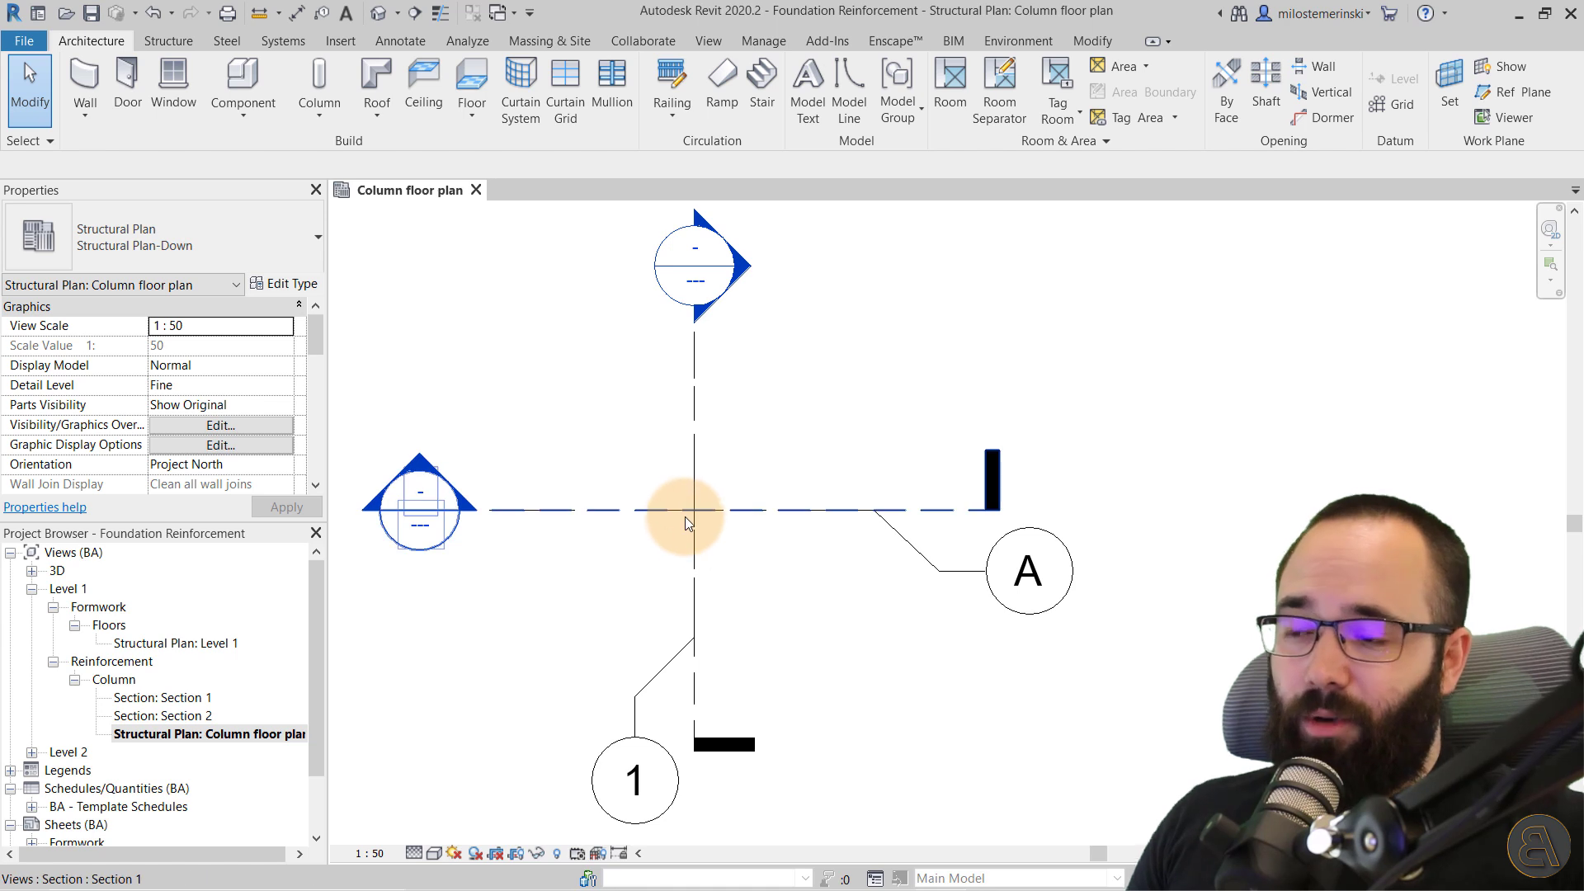
{"action": "middle_click_drag", "start_coordinate": [747, 564], "coordinate": [747, 554]}
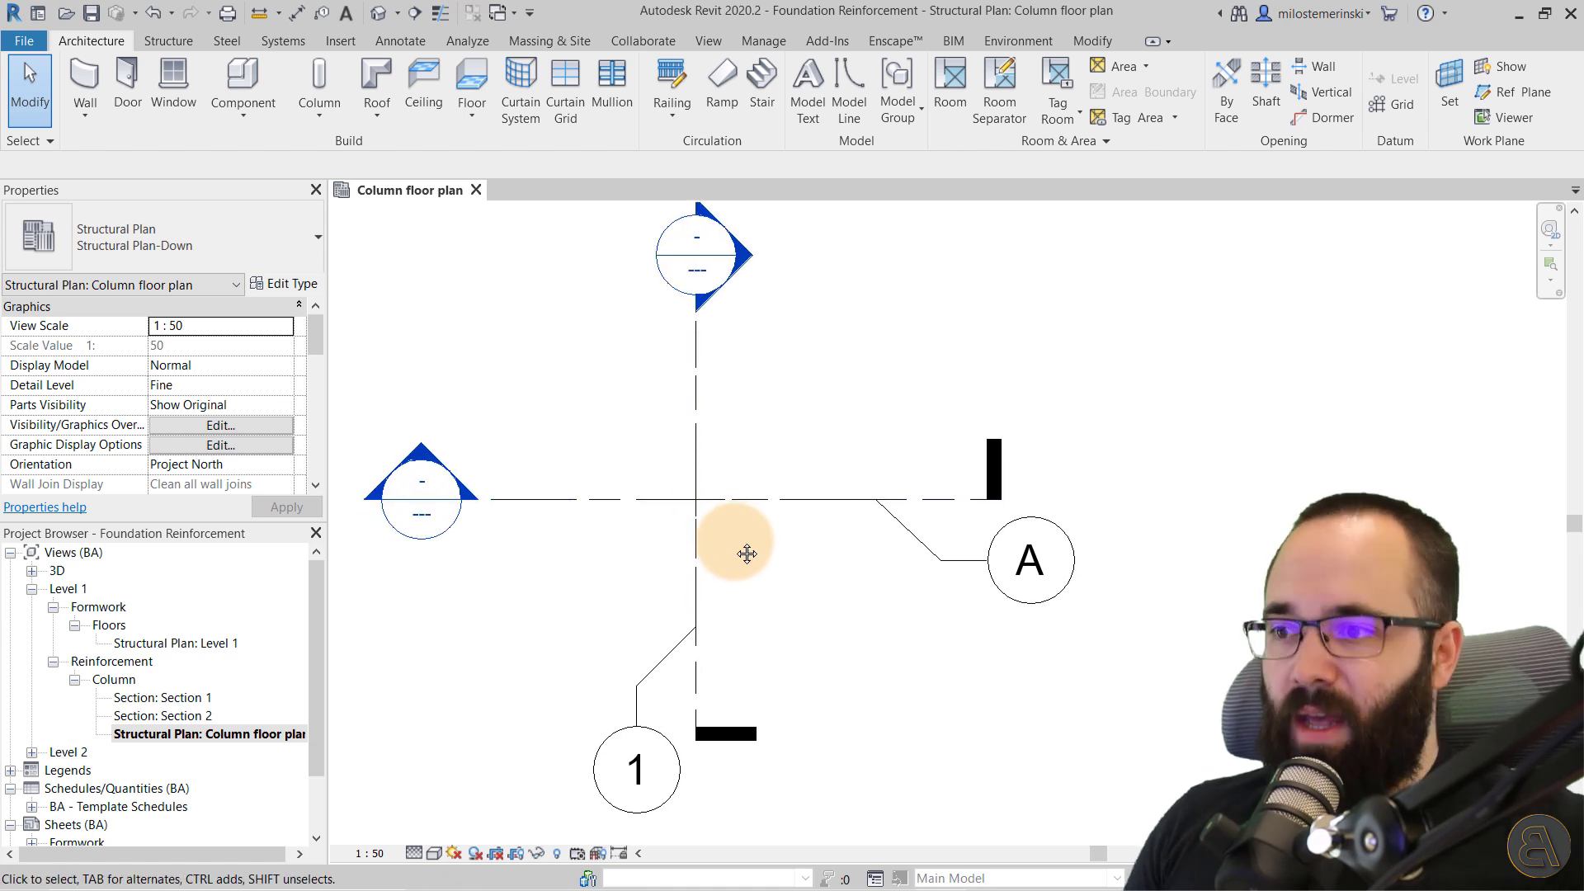
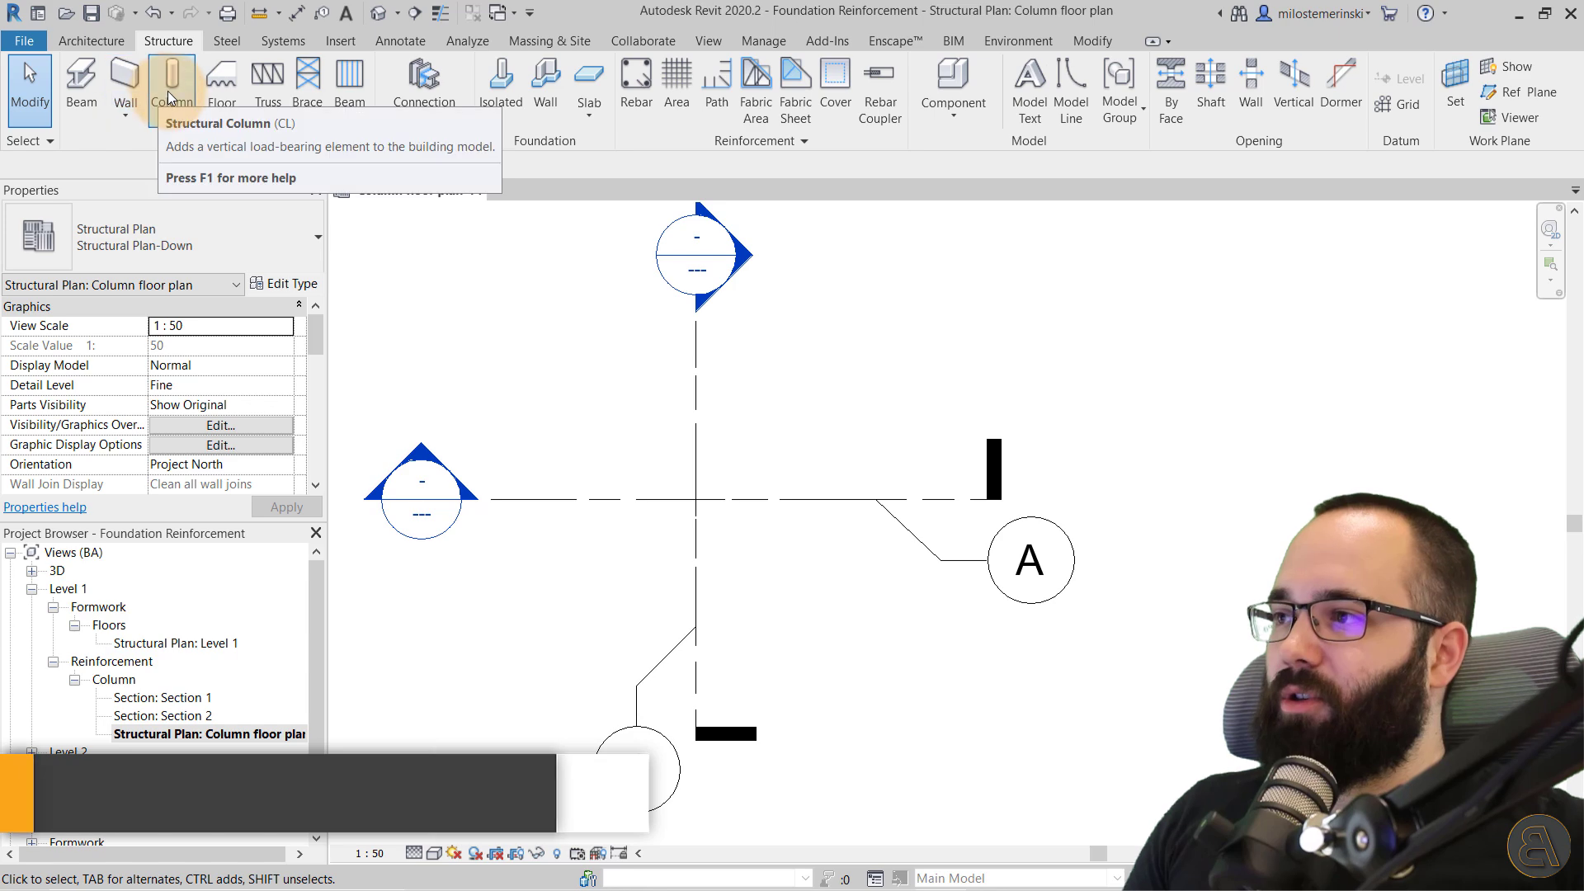
Place a vertical BA-Column-Concrete-30x45 structural column on the intersection of grids 1 and A, using Height up to Level 2.
{"action": "key", "text": "c"}
{"action": "key", "text": "l"}
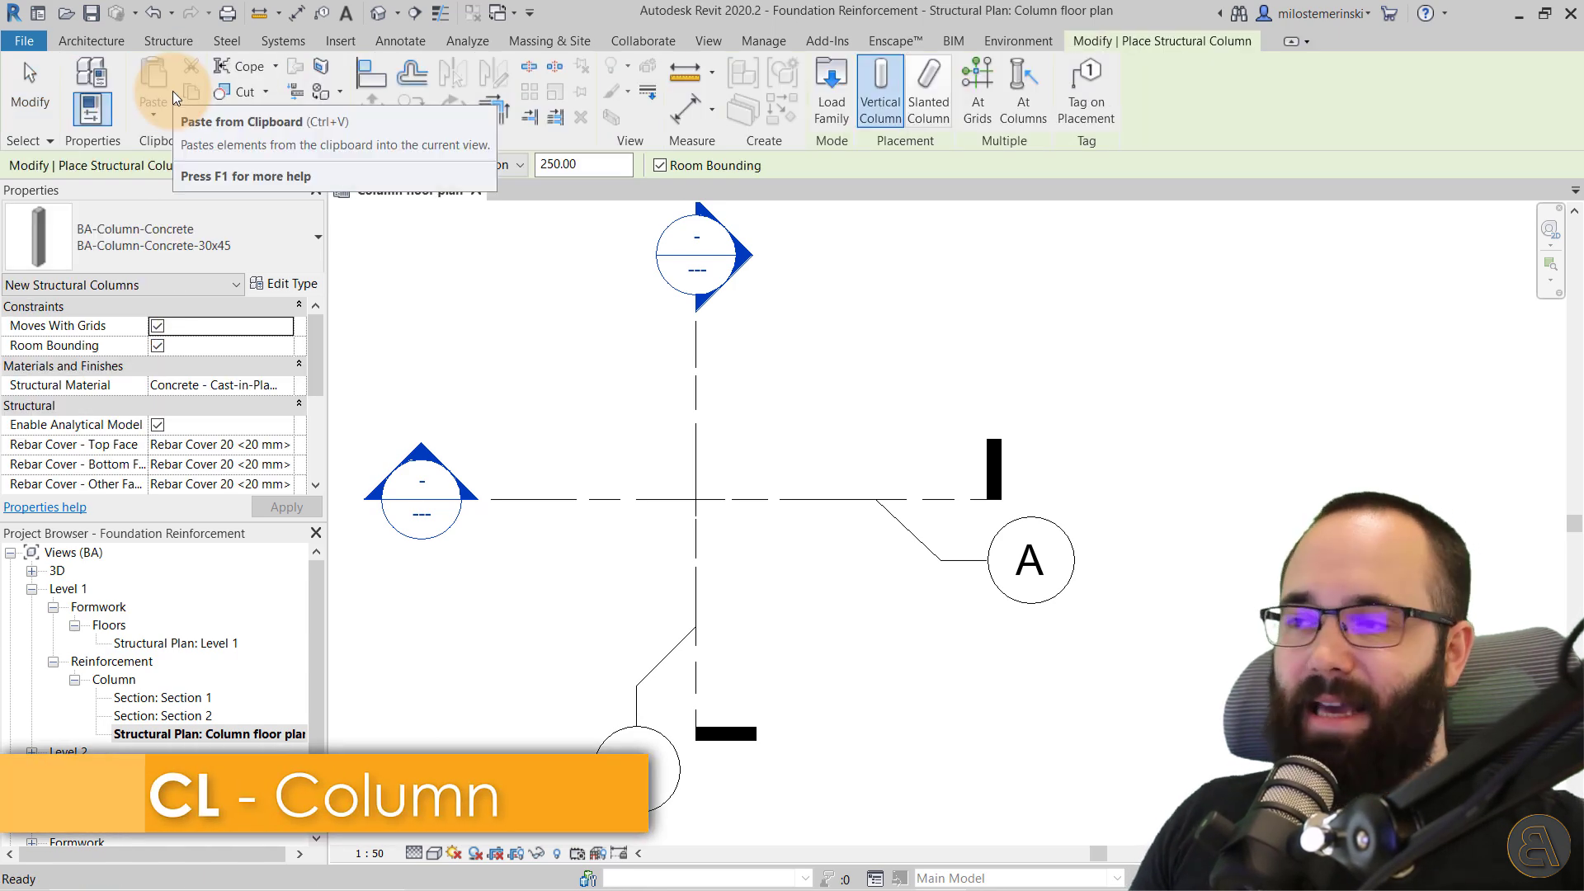
{"action": "left_click", "coordinate": [207, 238]}
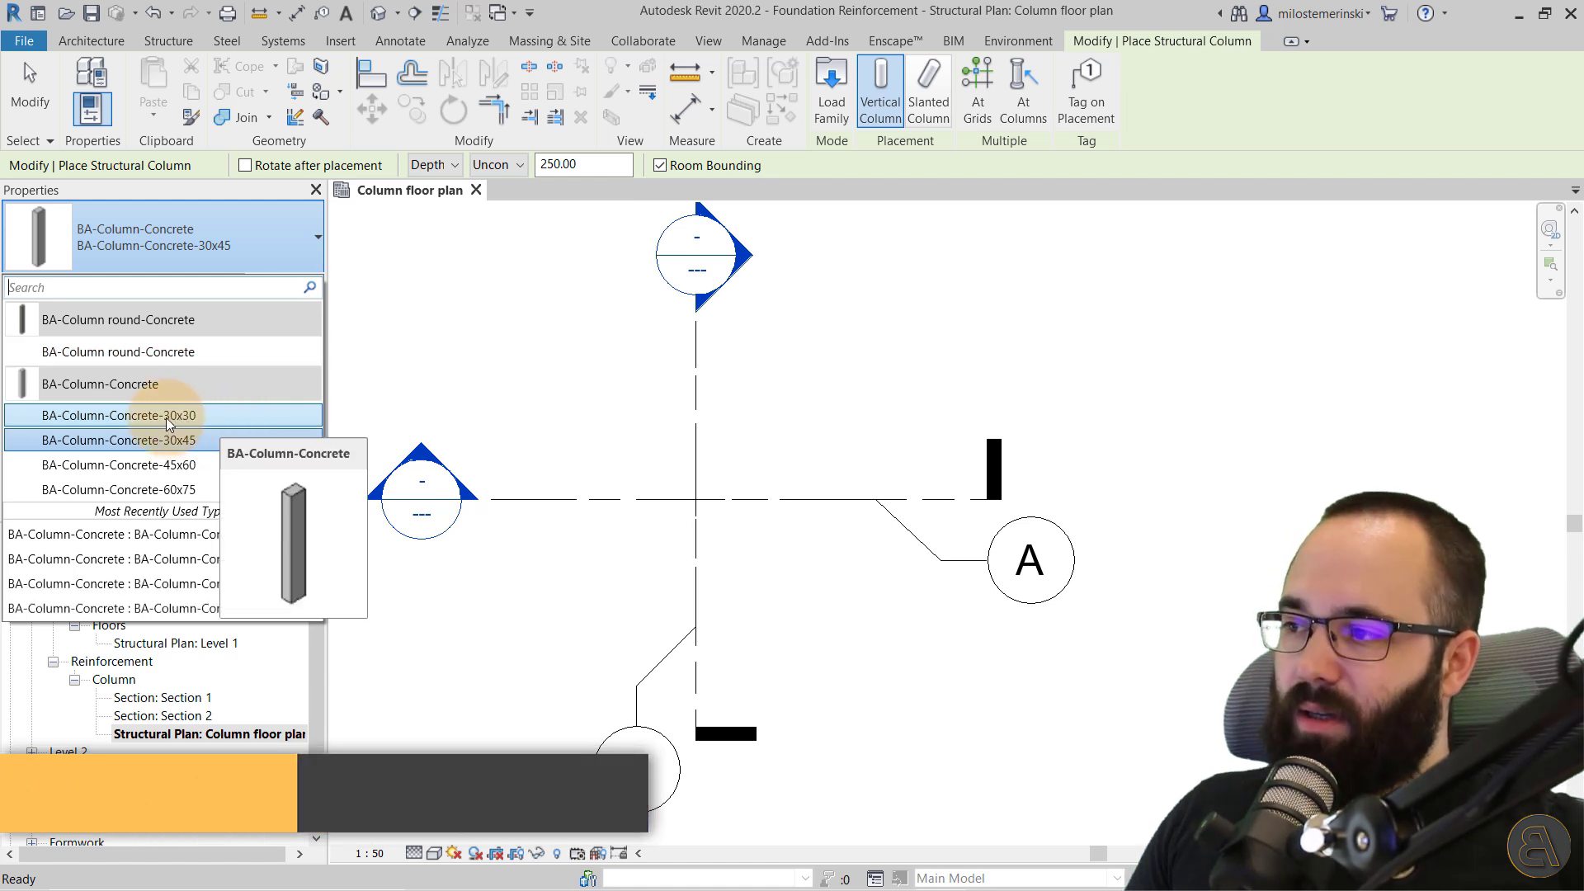
{"action": "left_click", "coordinate": [96, 441]}
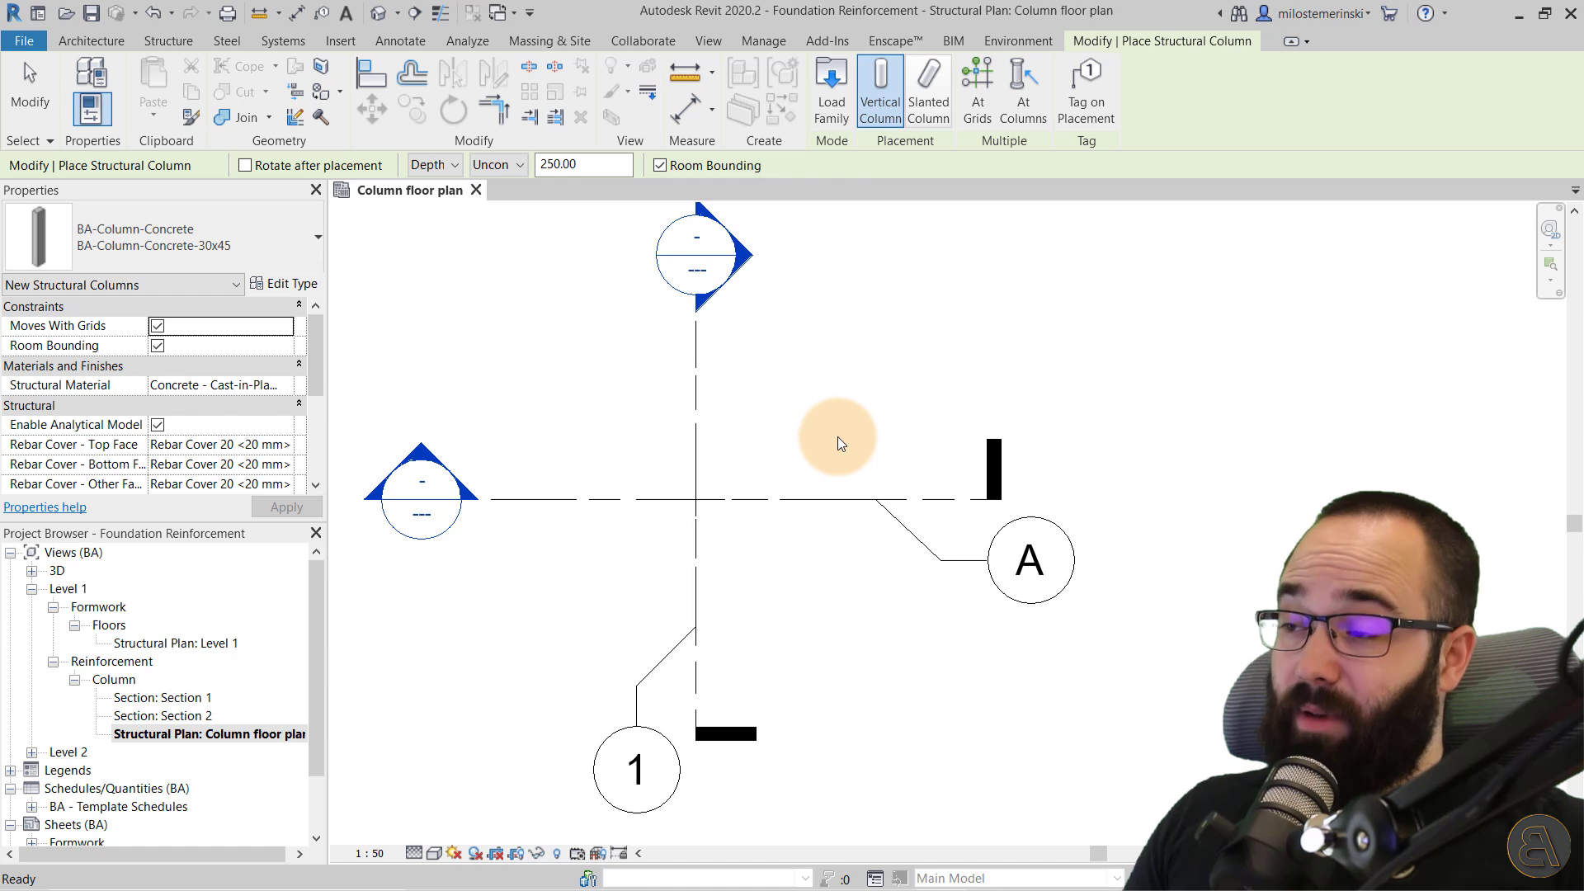
{"action": "left_click", "coordinate": [440, 166]}
{"action": "left_click", "coordinate": [427, 204]}
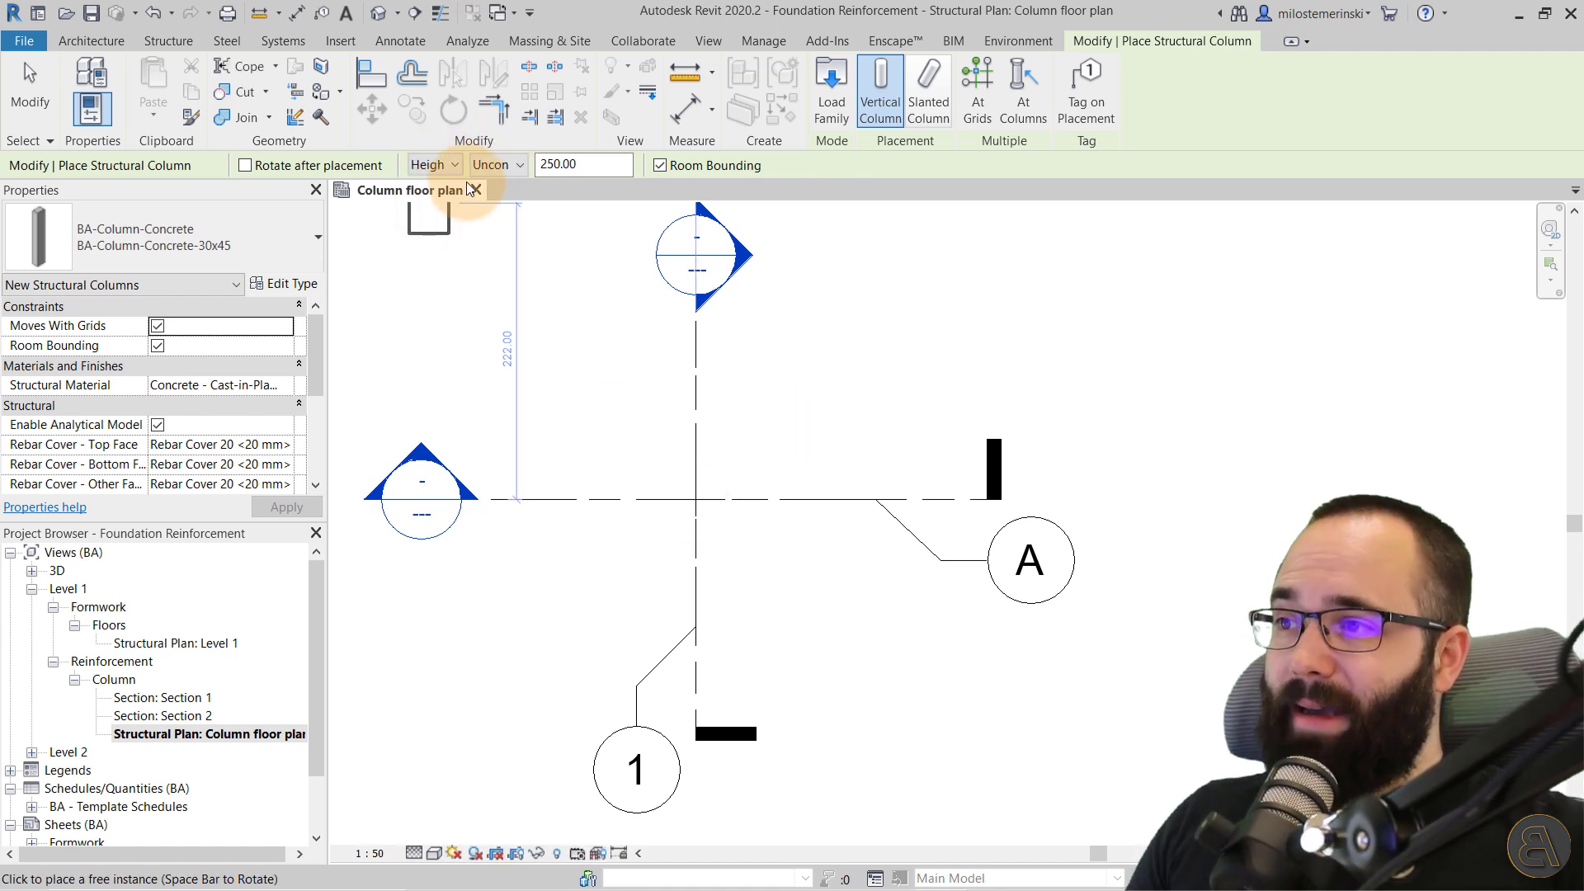
{"action": "left_click", "coordinate": [509, 166]}
{"action": "left_click", "coordinate": [520, 204]}
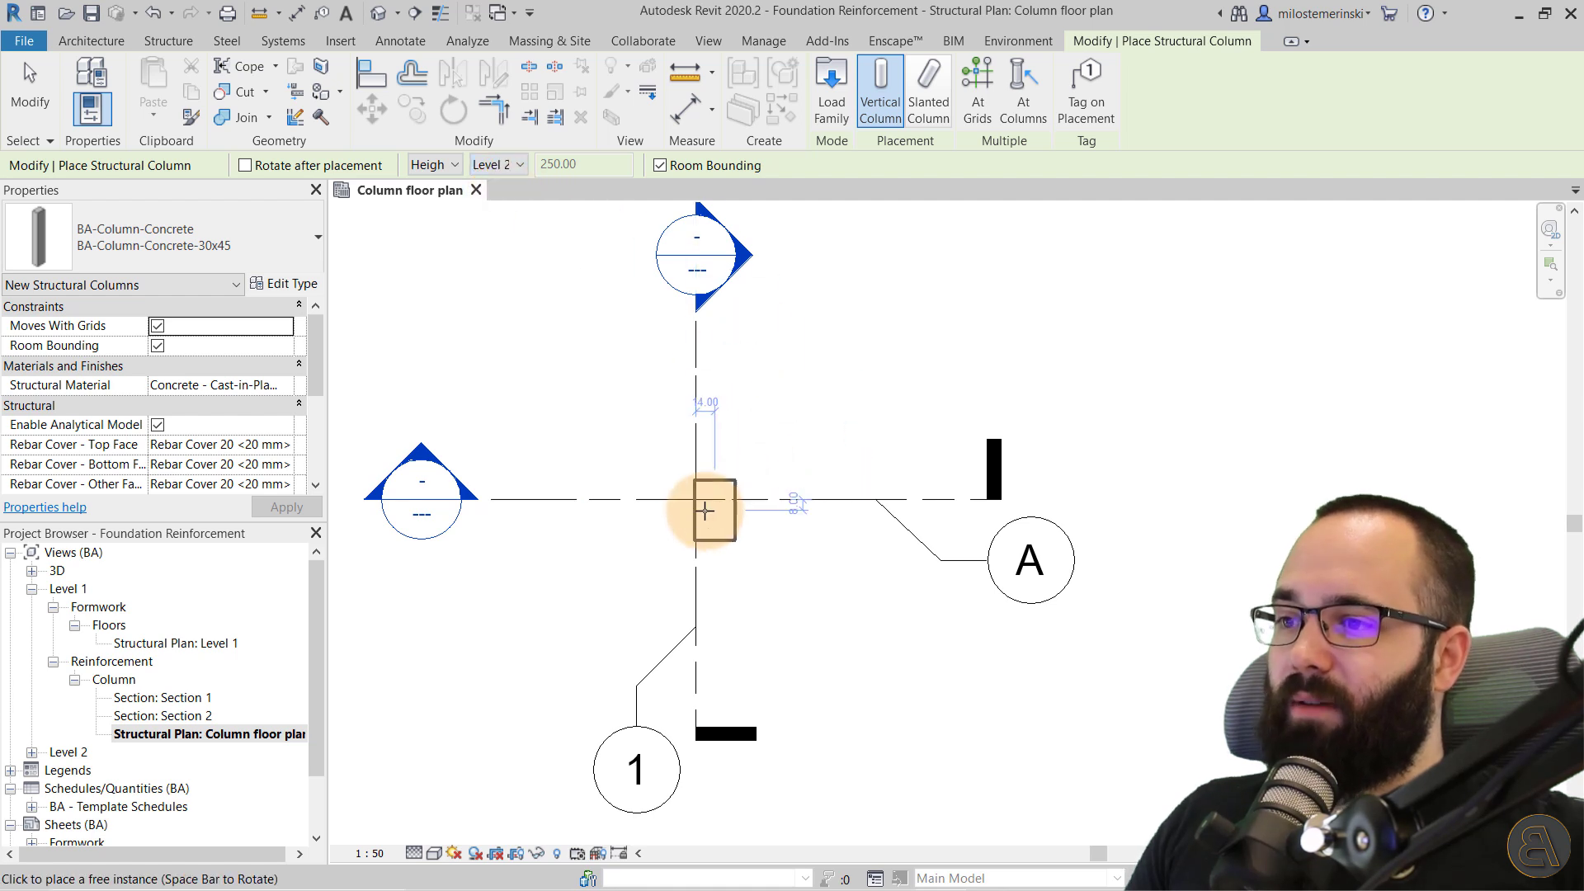
{"action": "scroll", "coordinate": [692, 504], "scroll_direction": "up", "scroll_amount": 3}
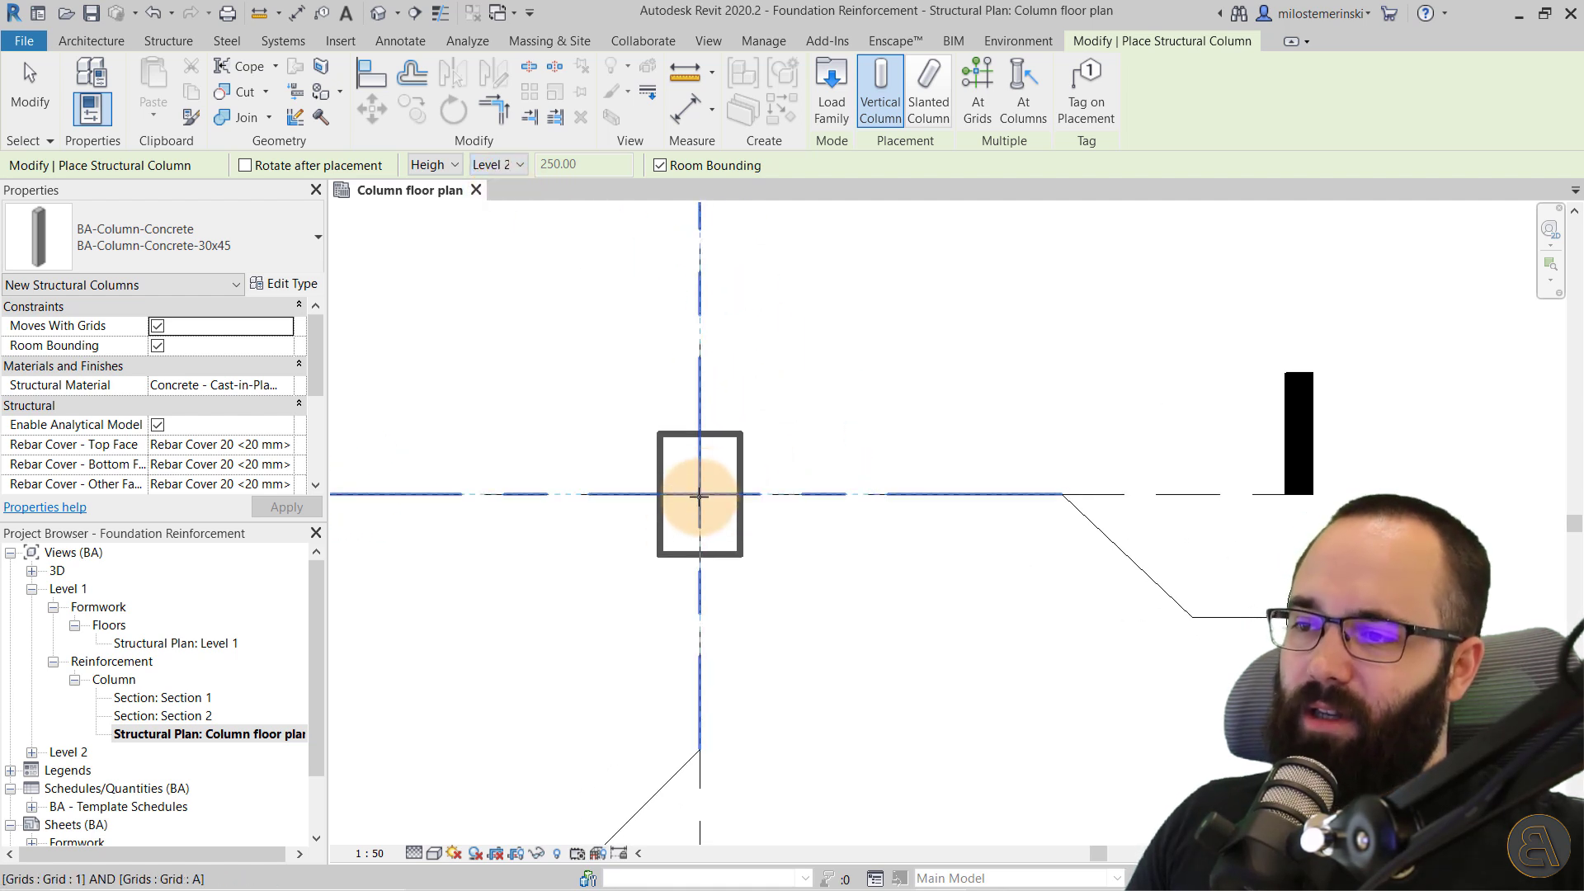
{"action": "left_click", "coordinate": [700, 496]}
{"action": "scroll", "coordinate": [874, 549], "scroll_direction": "down", "scroll_amount": 2}
{"action": "key", "text": "Escape"}
{"action": "key", "text": "Escape"}
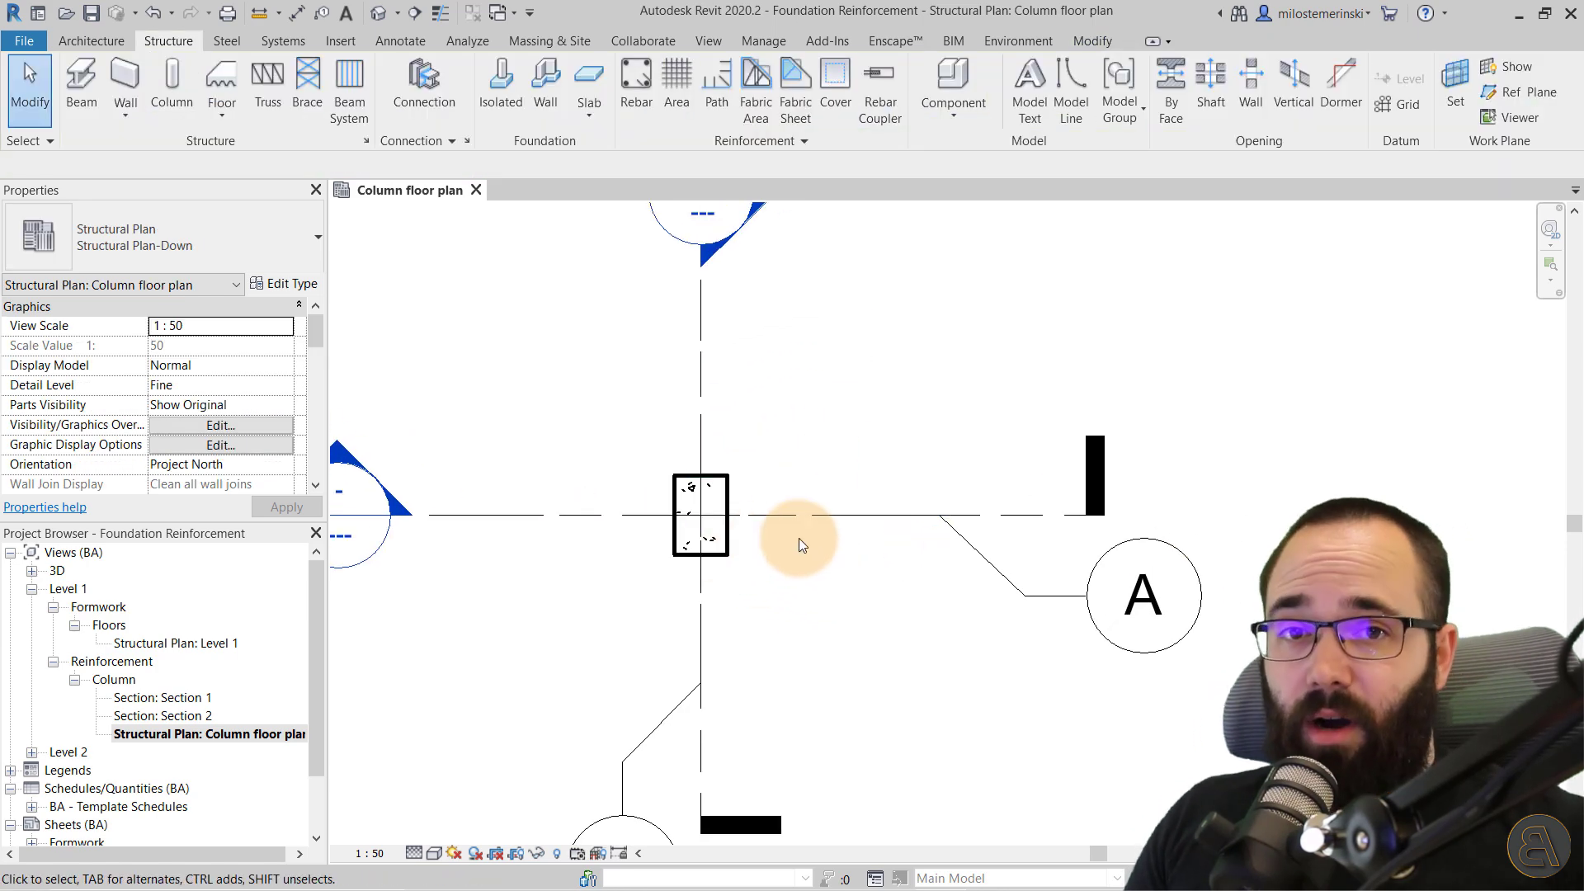
Place an isolated BA-Footing of type 1800 x 1200 x 450mm under the column at the grid intersection.
{"action": "left_click", "coordinate": [517, 104]}
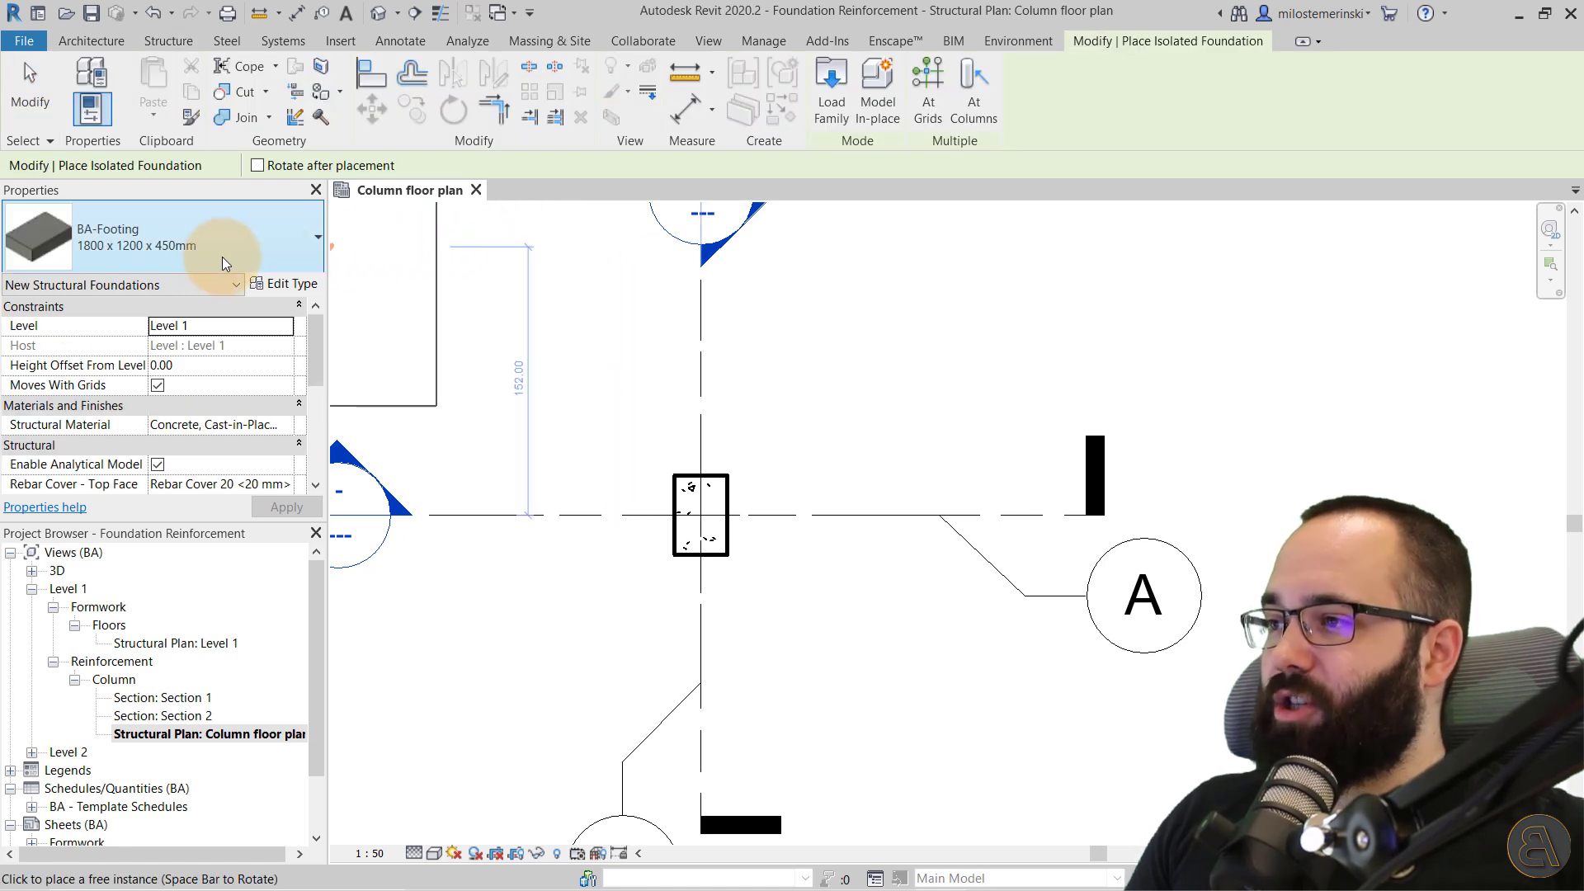
{"action": "left_click", "coordinate": [194, 256]}
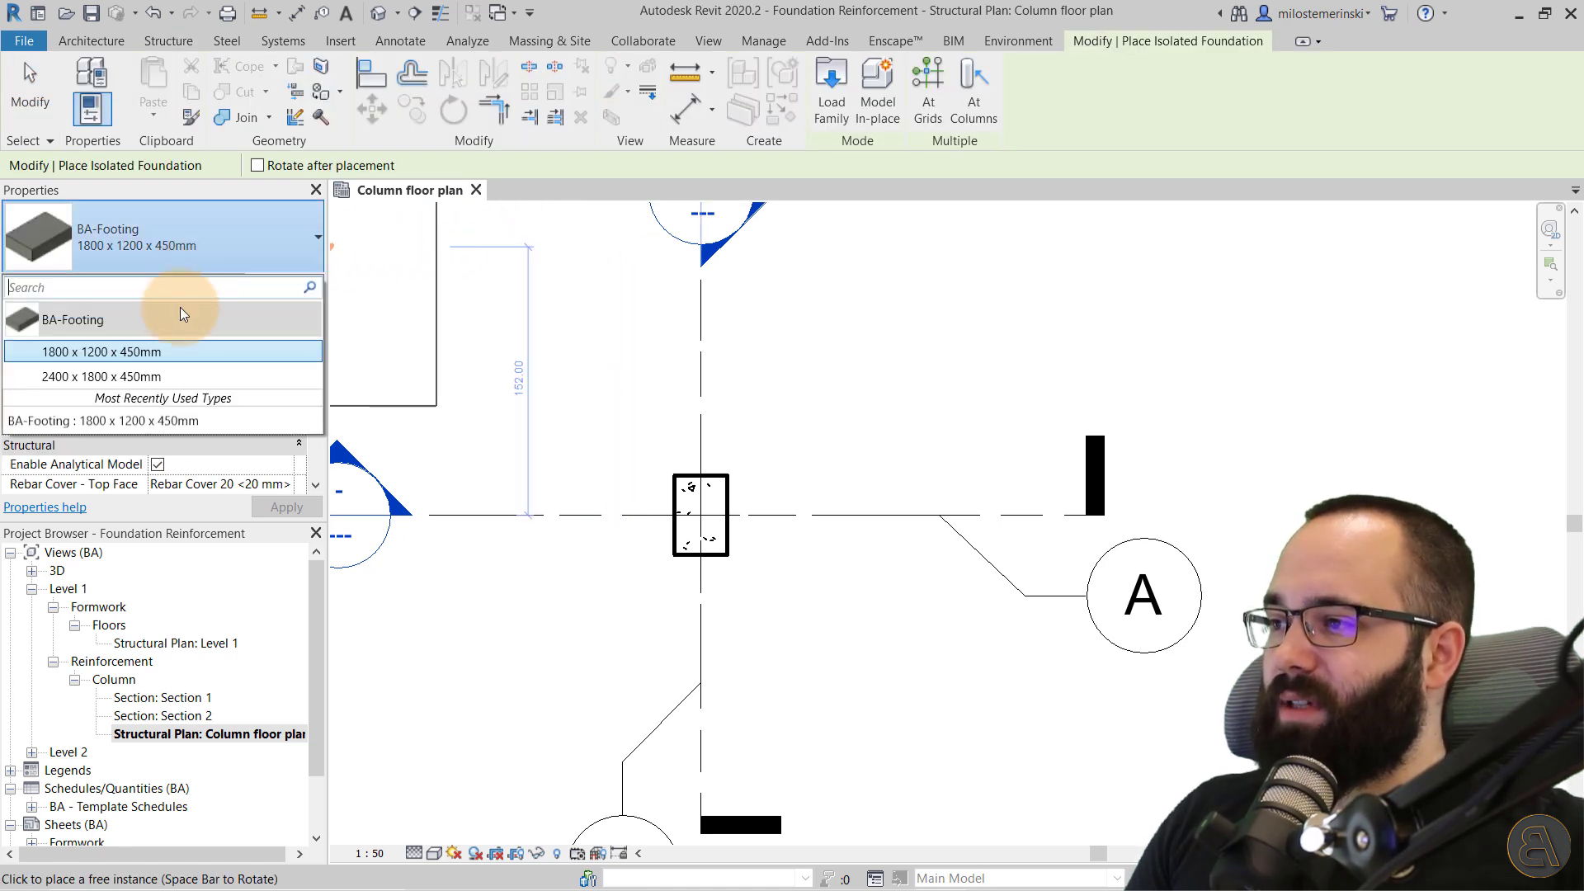
{"action": "left_click", "coordinate": [89, 354]}
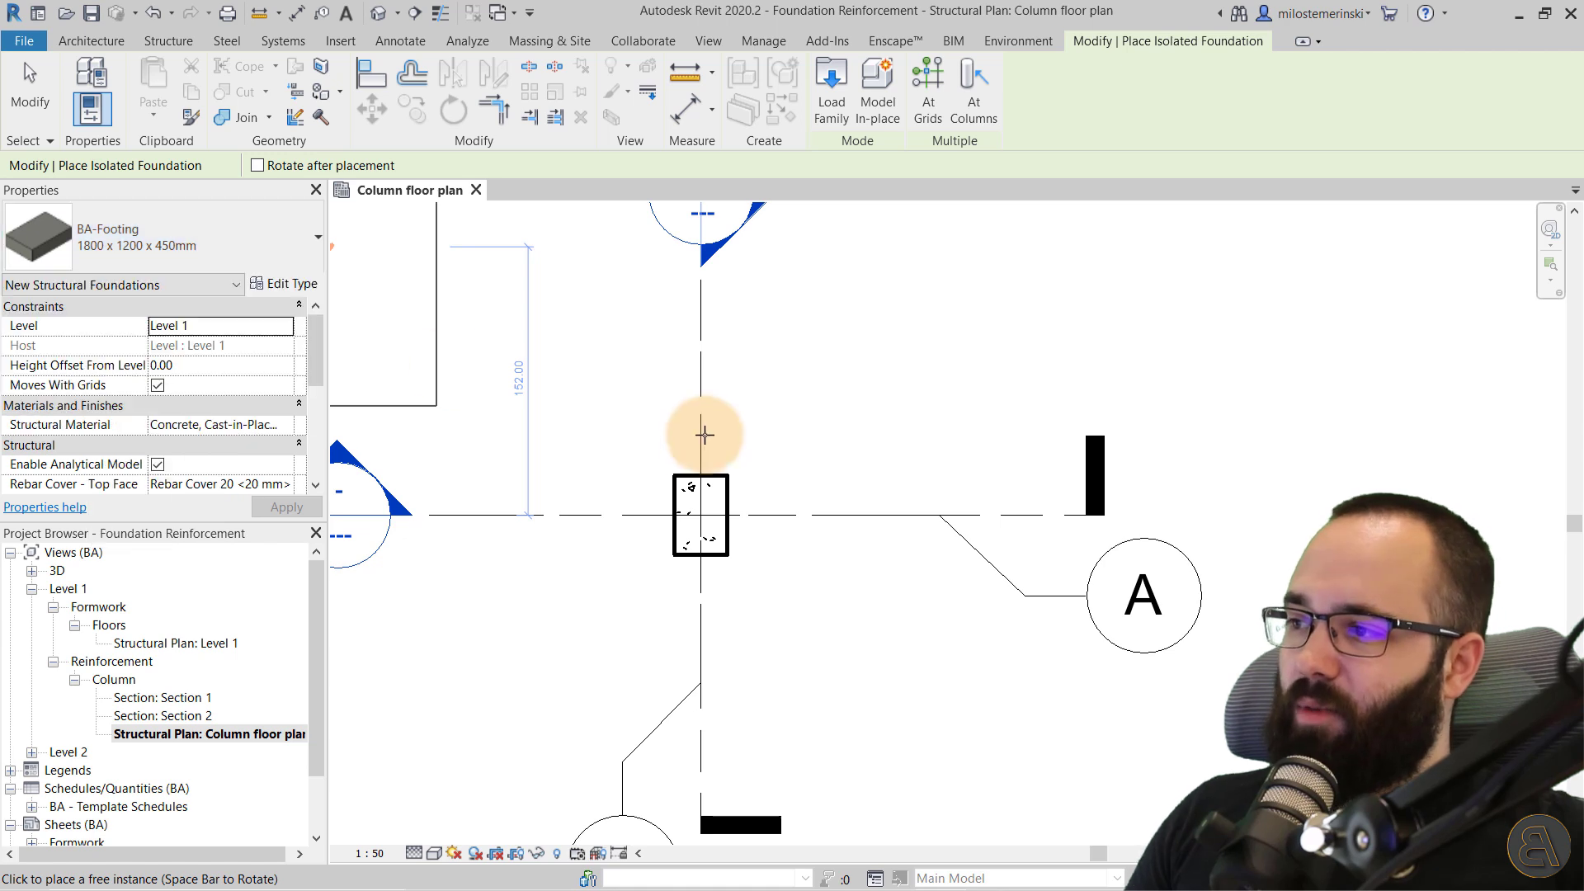
{"action": "left_click", "coordinate": [700, 515]}
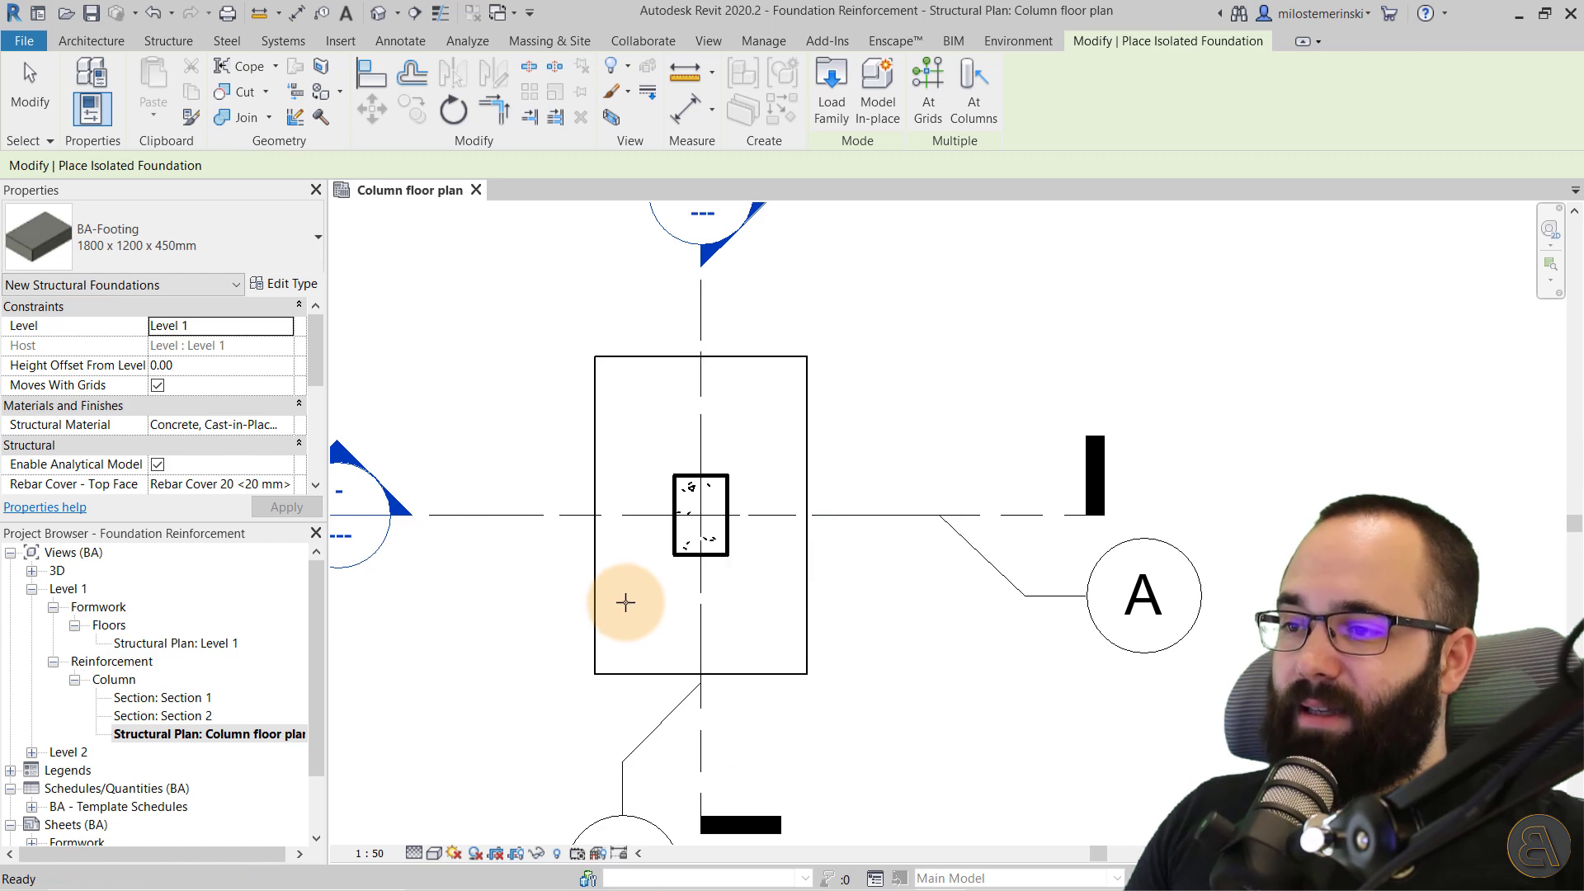
{"action": "key", "text": "Escape"}
{"action": "left_click", "coordinate": [599, 611]}
{"action": "left_click", "coordinate": [869, 617]}
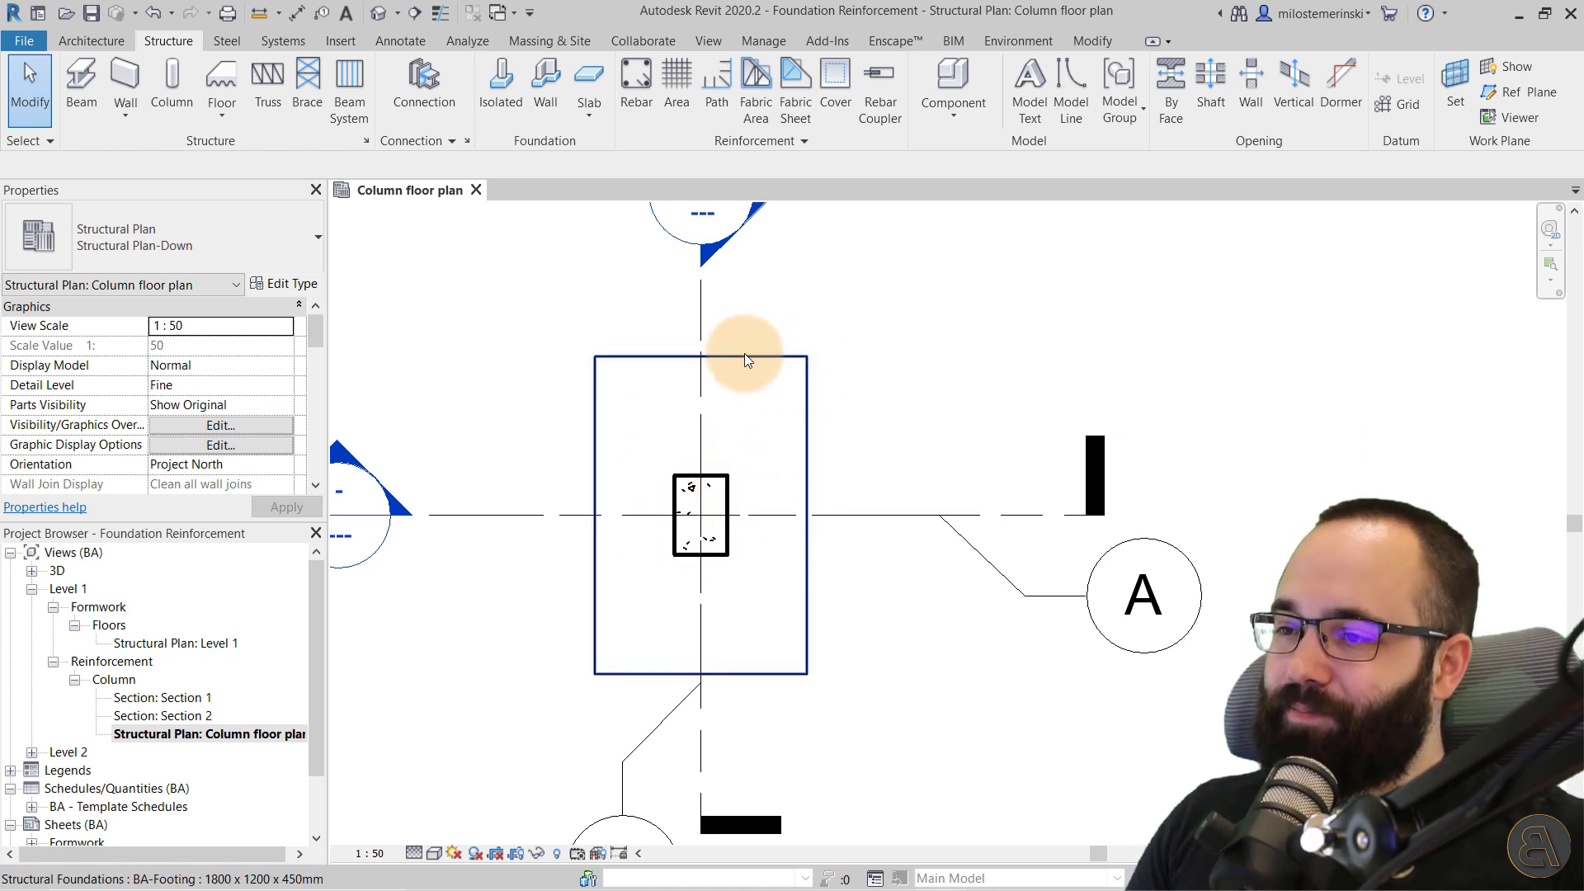
Inspect the column and its footing in the default 3D view, then return to the Column floor plan.
{"action": "left_click", "coordinate": [378, 13]}
{"action": "scroll", "coordinate": [549, 363], "scroll_direction": "up", "scroll_amount": 5}
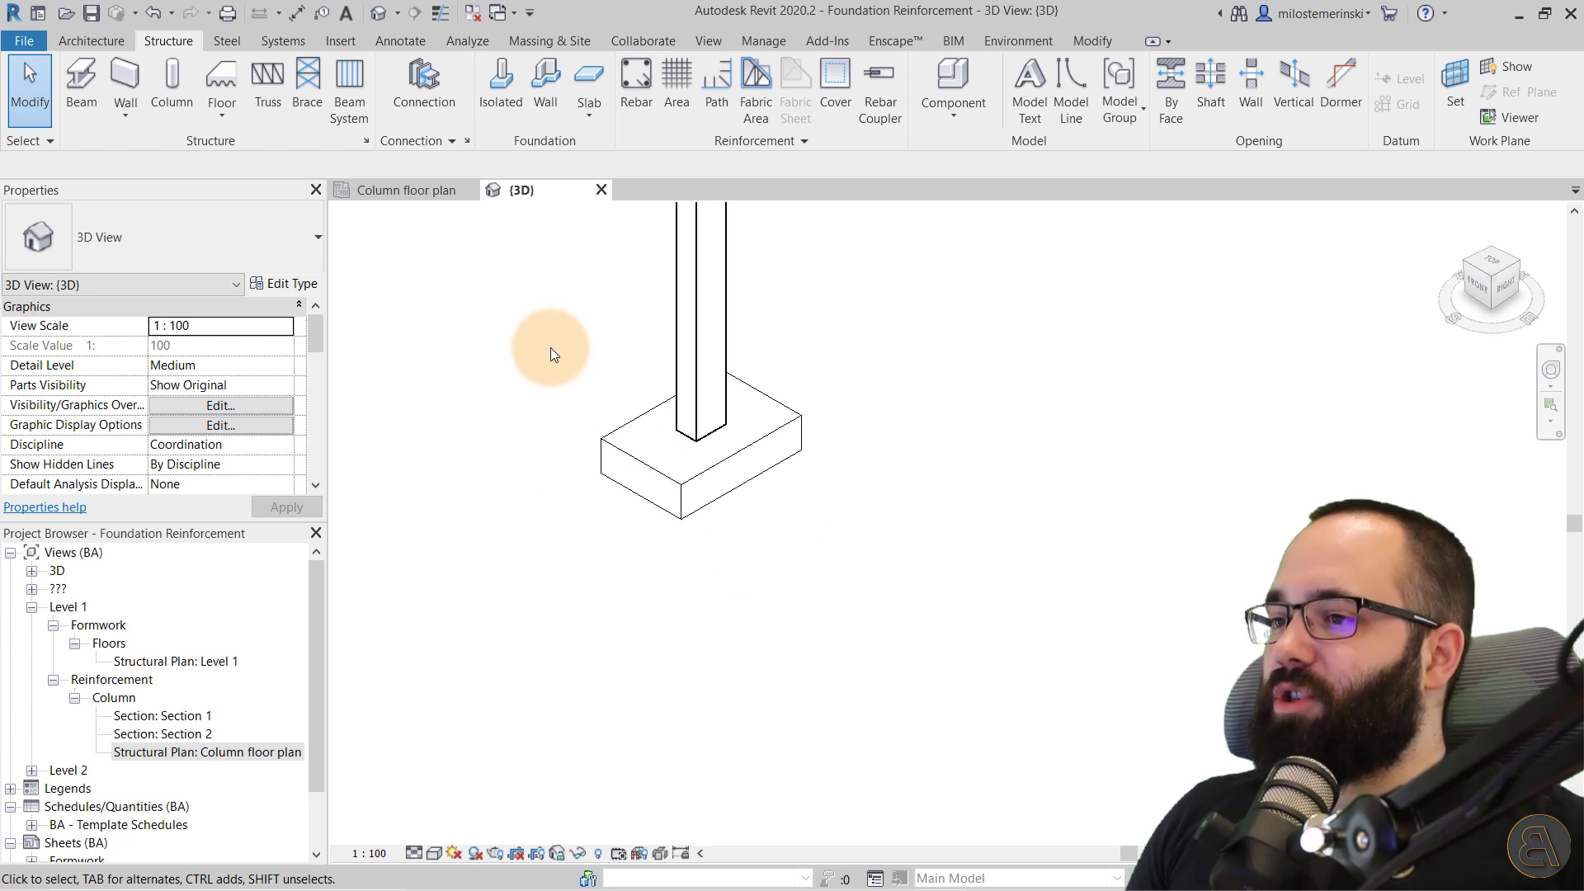
{"action": "middle_click_drag", "start_coordinate": [551, 348], "coordinate": [636, 601]}
{"action": "scroll", "coordinate": [725, 690], "scroll_direction": "up", "scroll_amount": 3}
{"action": "scroll", "coordinate": [938, 561], "scroll_direction": "down", "scroll_amount": 3}
{"action": "left_click", "coordinate": [408, 194]}
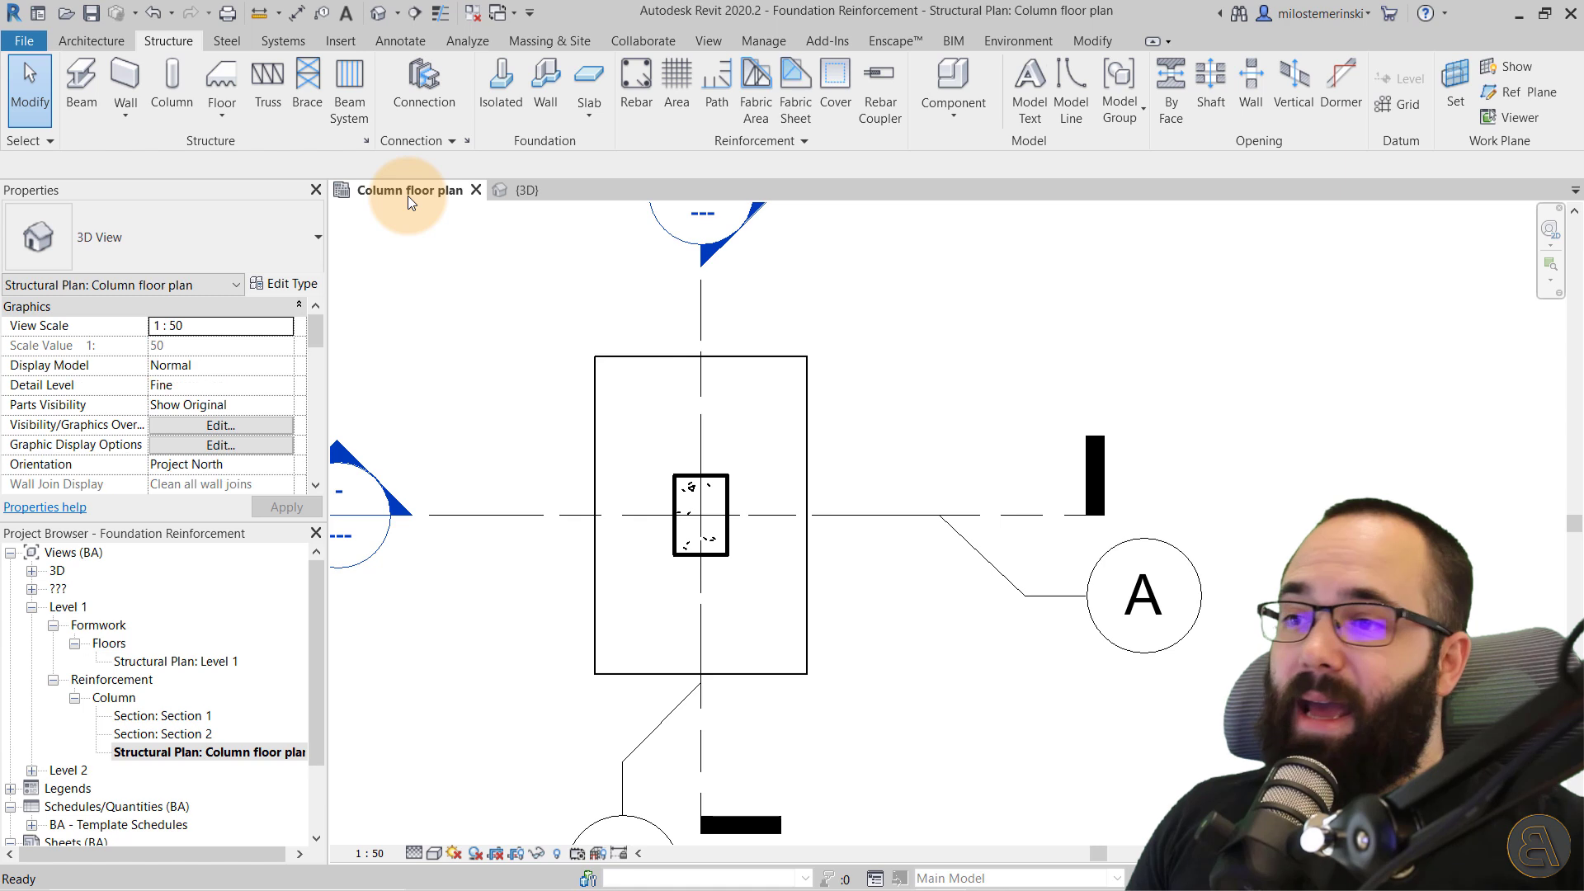
Display the Column floor plan with thin lines and look at the available view scales without changing the scale.
{"action": "scroll", "coordinate": [638, 518], "scroll_direction": "up", "scroll_amount": 2}
{"action": "middle_click_drag", "start_coordinate": [812, 627], "coordinate": [790, 630]}
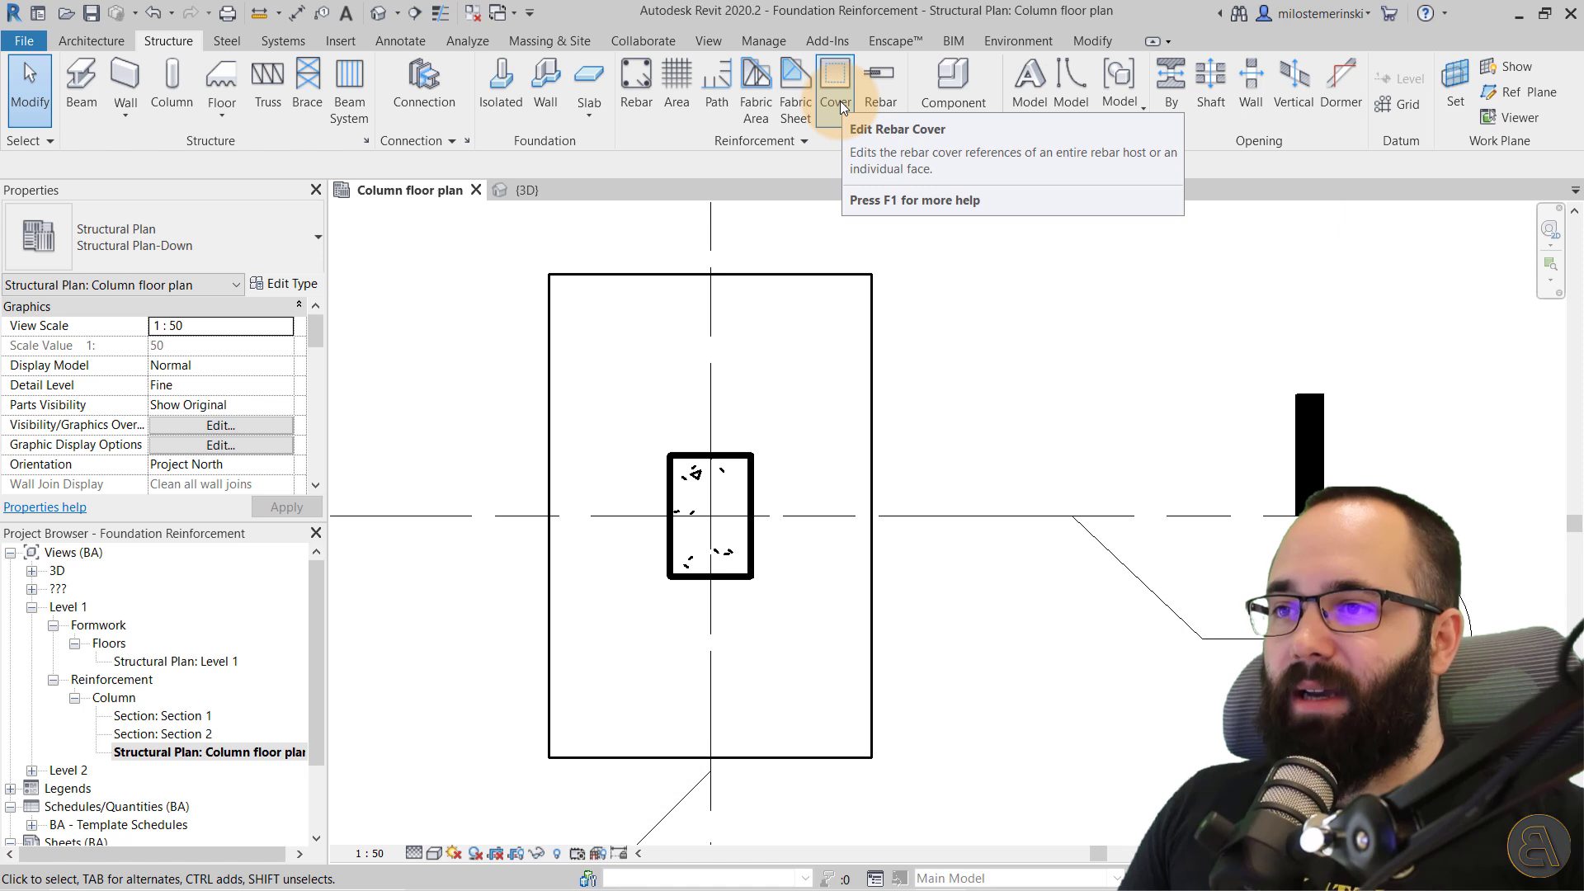
{"action": "left_click", "coordinate": [440, 14]}
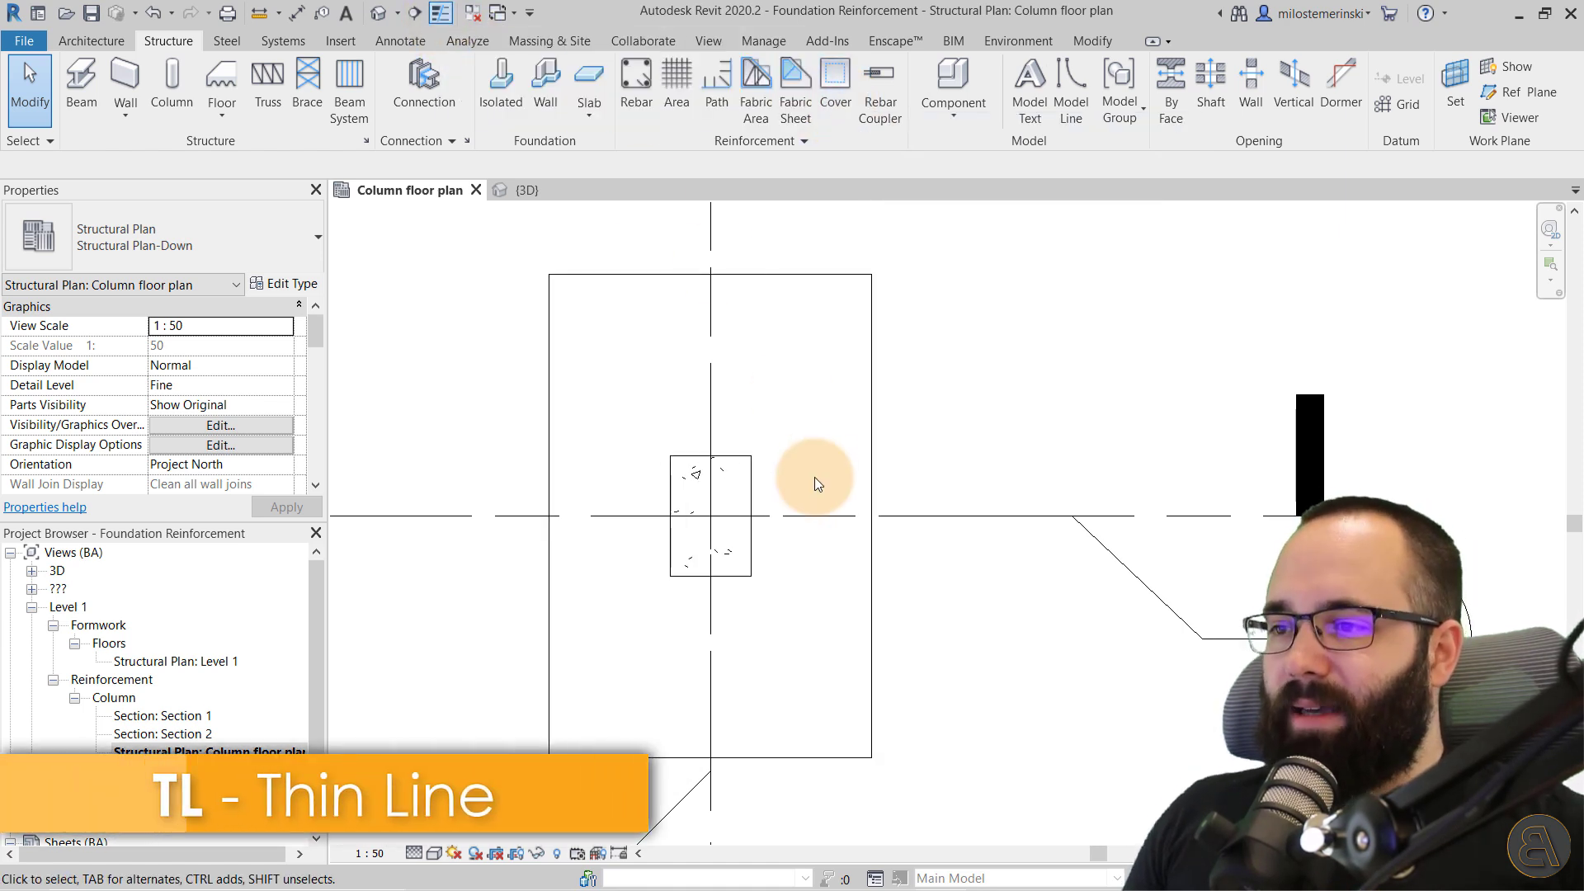
{"action": "scroll", "coordinate": [751, 500], "scroll_direction": "up", "scroll_amount": 2}
{"action": "scroll", "coordinate": [784, 520], "scroll_direction": "down", "scroll_amount": 1}
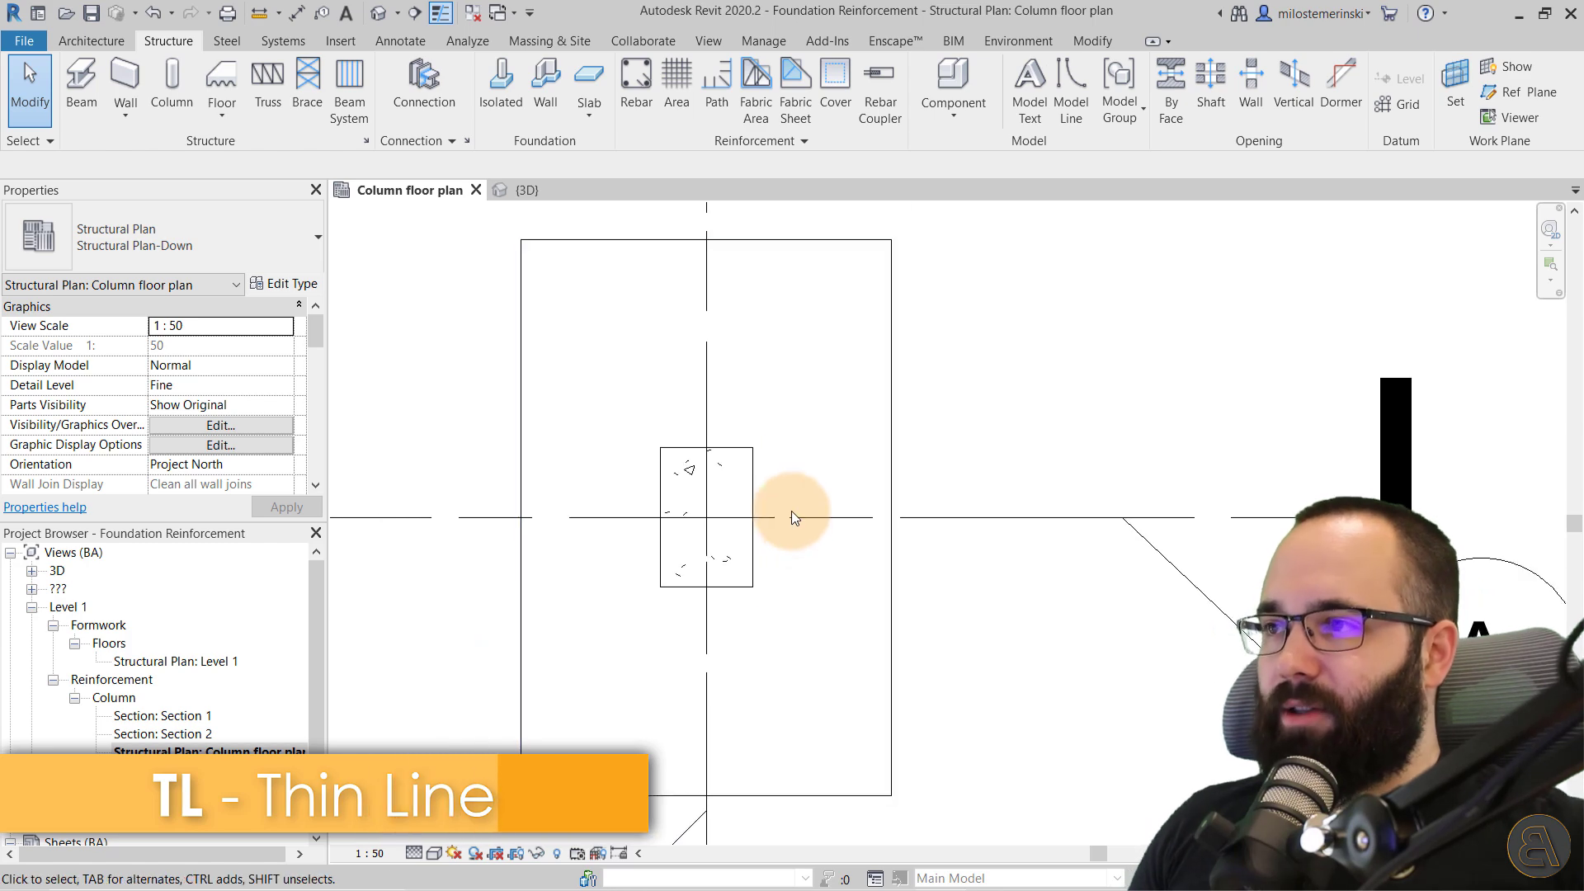
{"action": "left_click", "coordinate": [366, 855]}
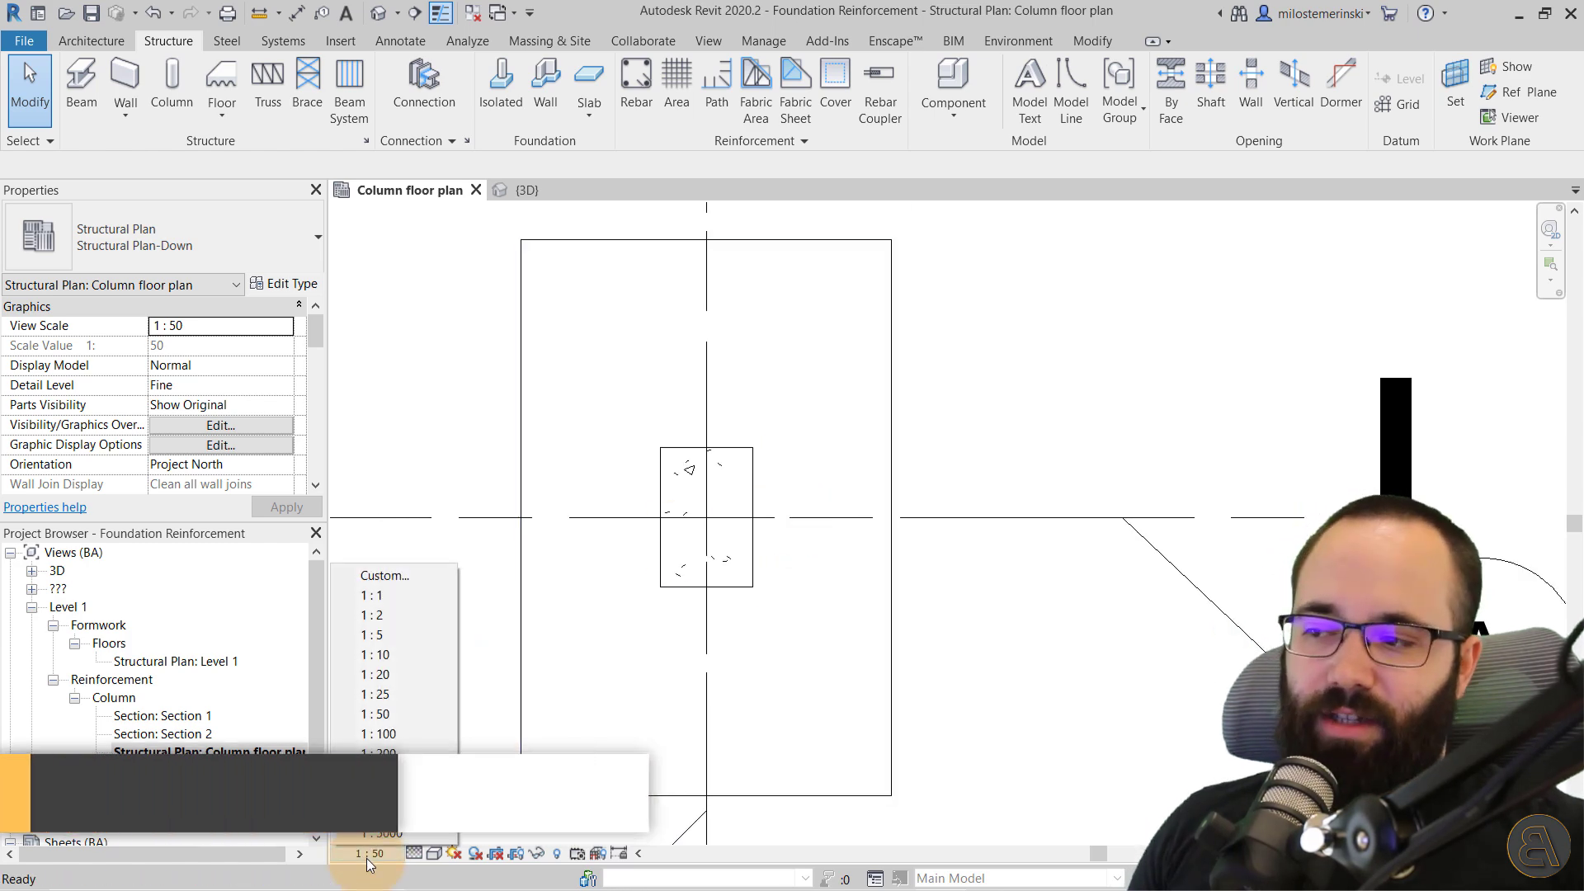
{"action": "left_click", "coordinate": [457, 802]}
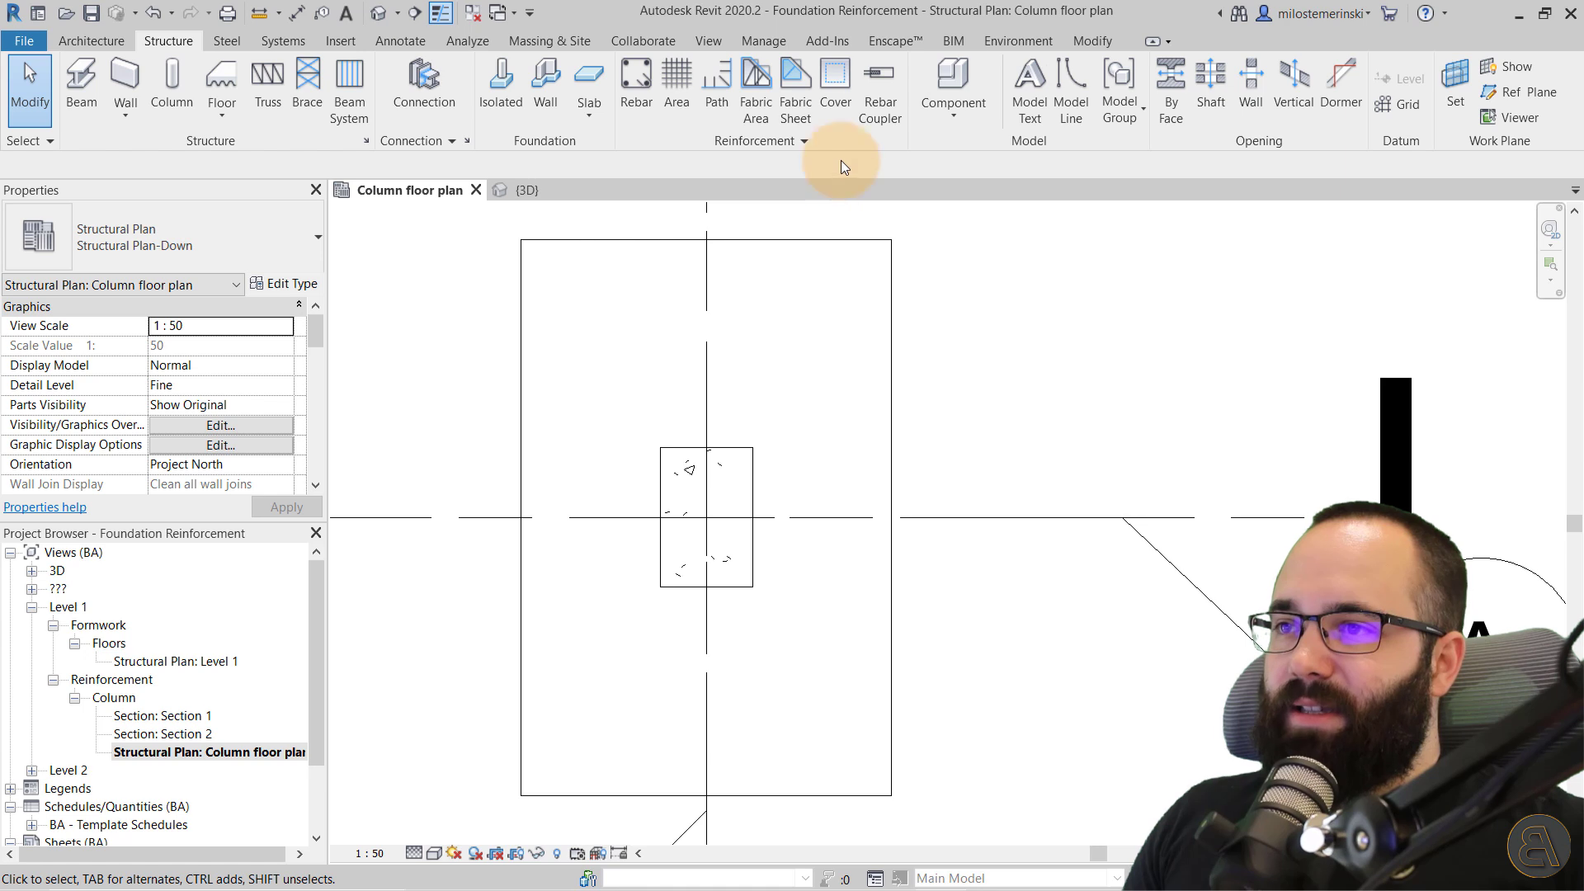
Set the rebar cover of the whole concrete column to Rebar Cover 25 <25 mm>.
{"action": "left_click", "coordinate": [846, 99]}
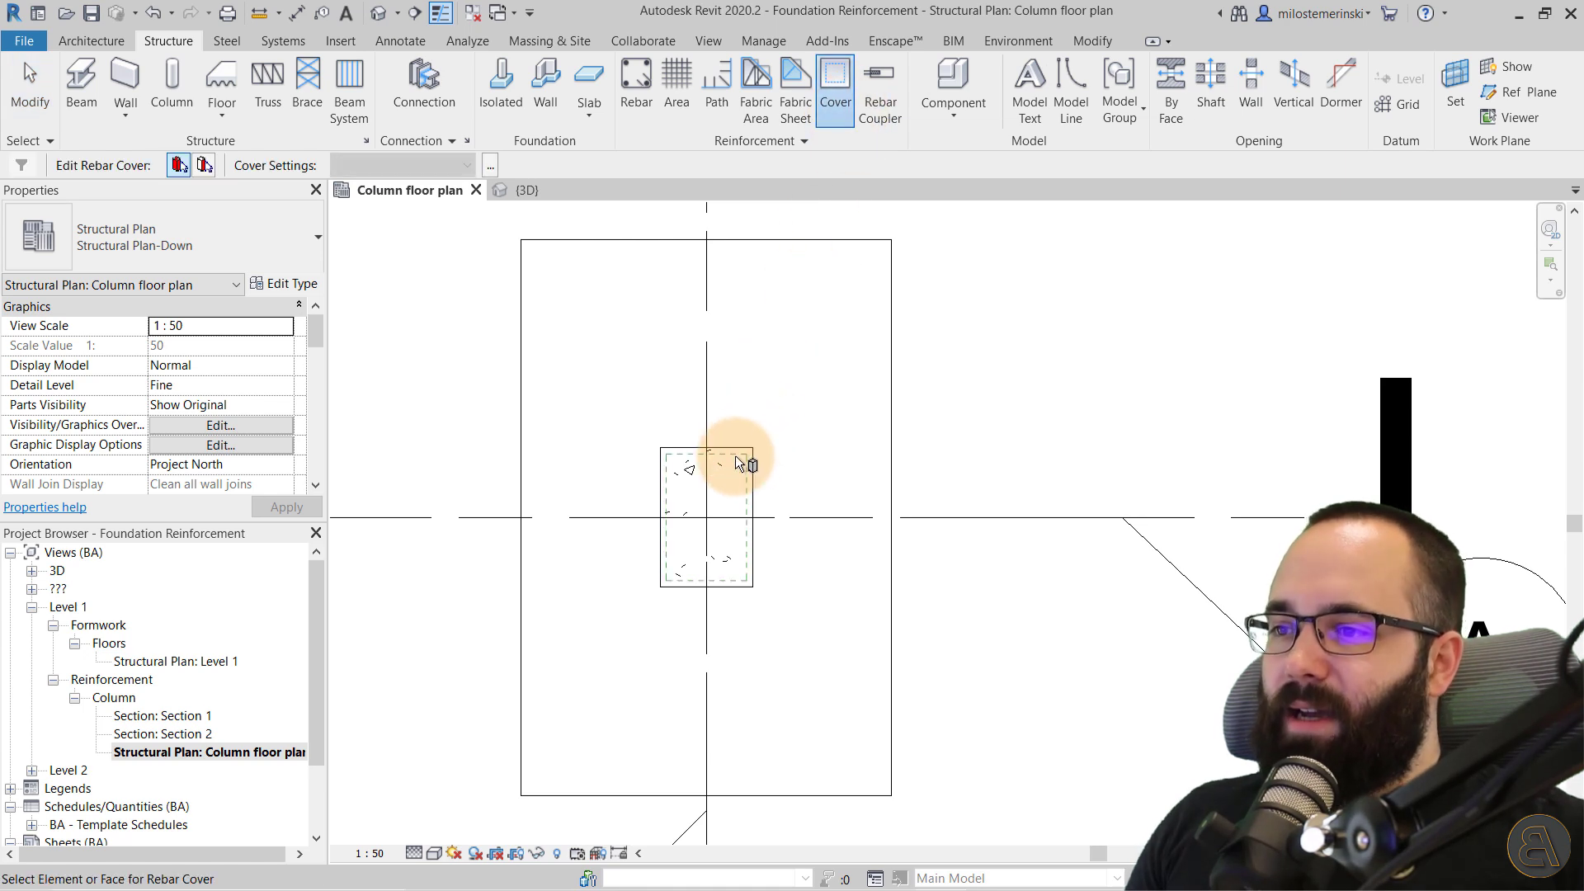
{"action": "left_click", "coordinate": [706, 538]}
{"action": "scroll", "coordinate": [696, 538], "scroll_direction": "up", "scroll_amount": 5}
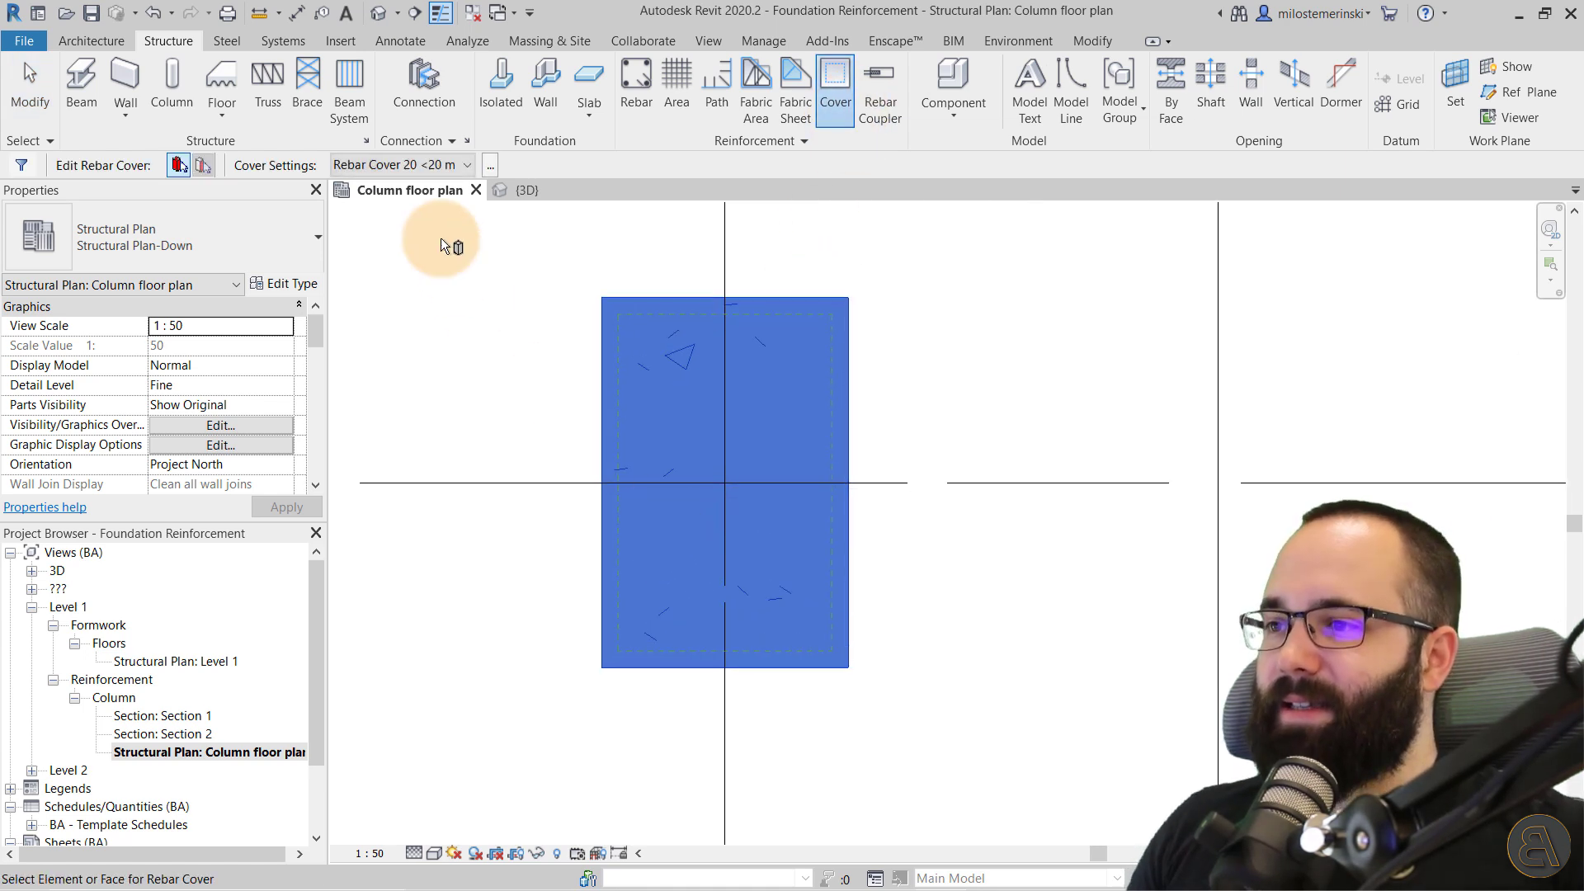
{"action": "left_click", "coordinate": [419, 170]}
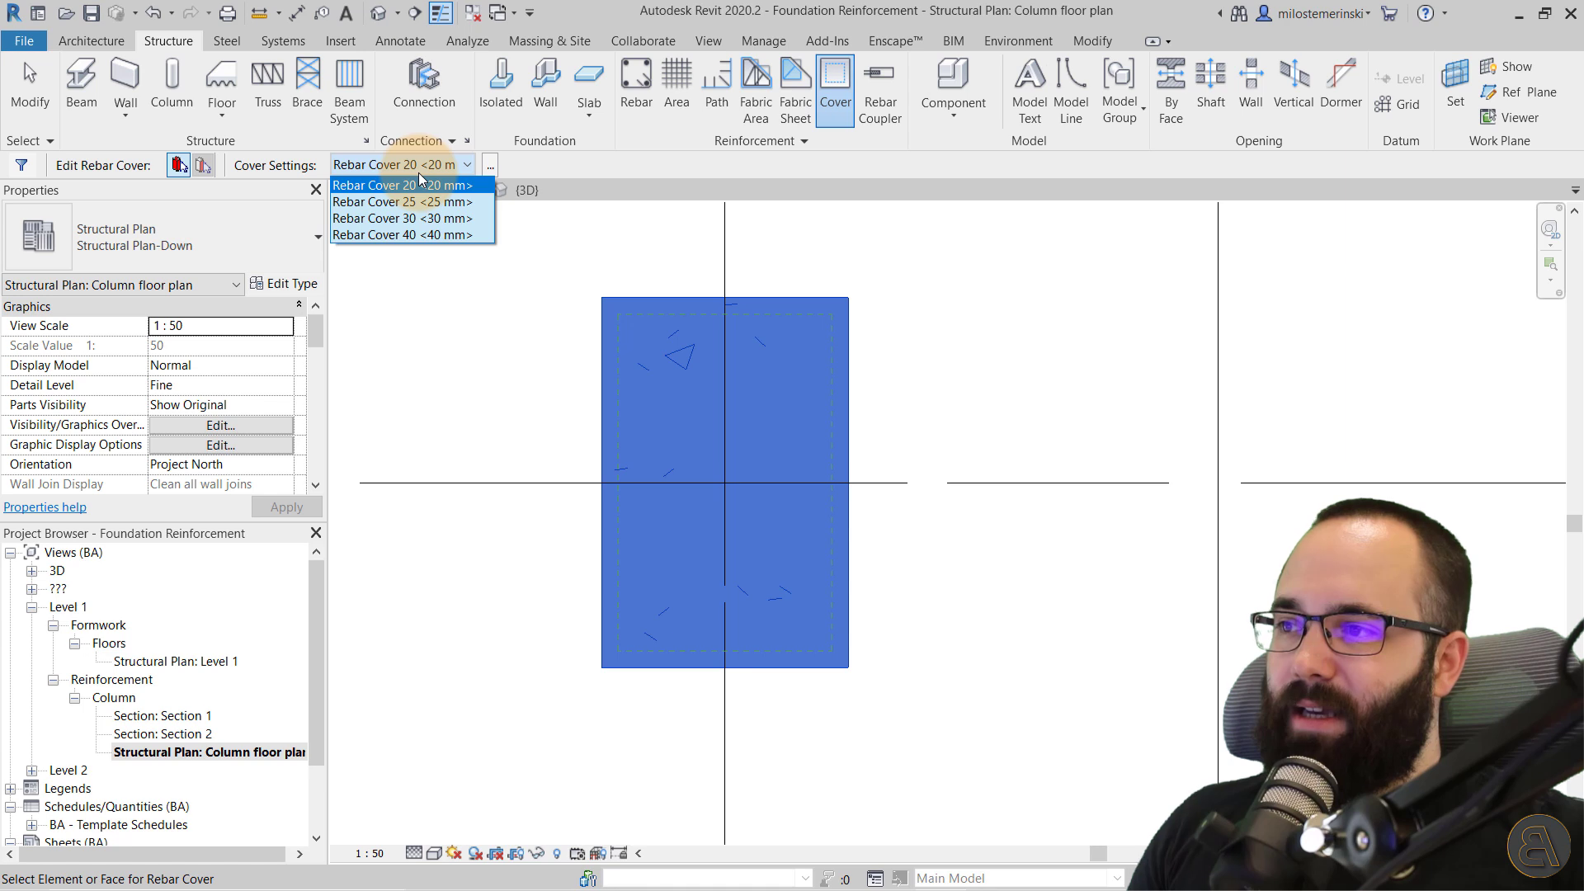
{"action": "left_click", "coordinate": [380, 202]}
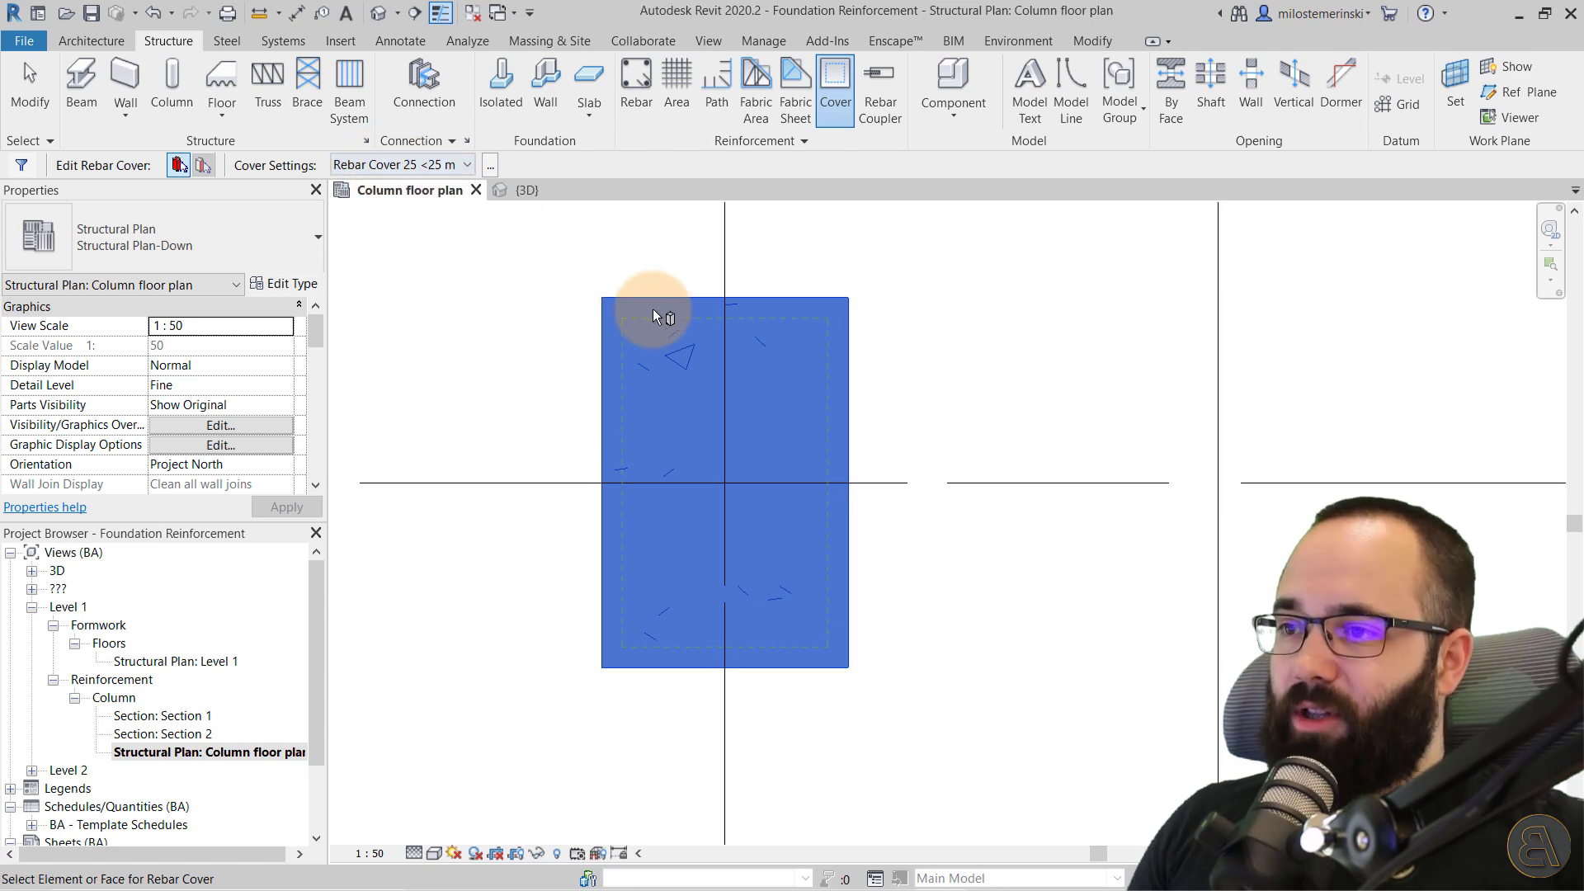
{"action": "left_click", "coordinate": [678, 405]}
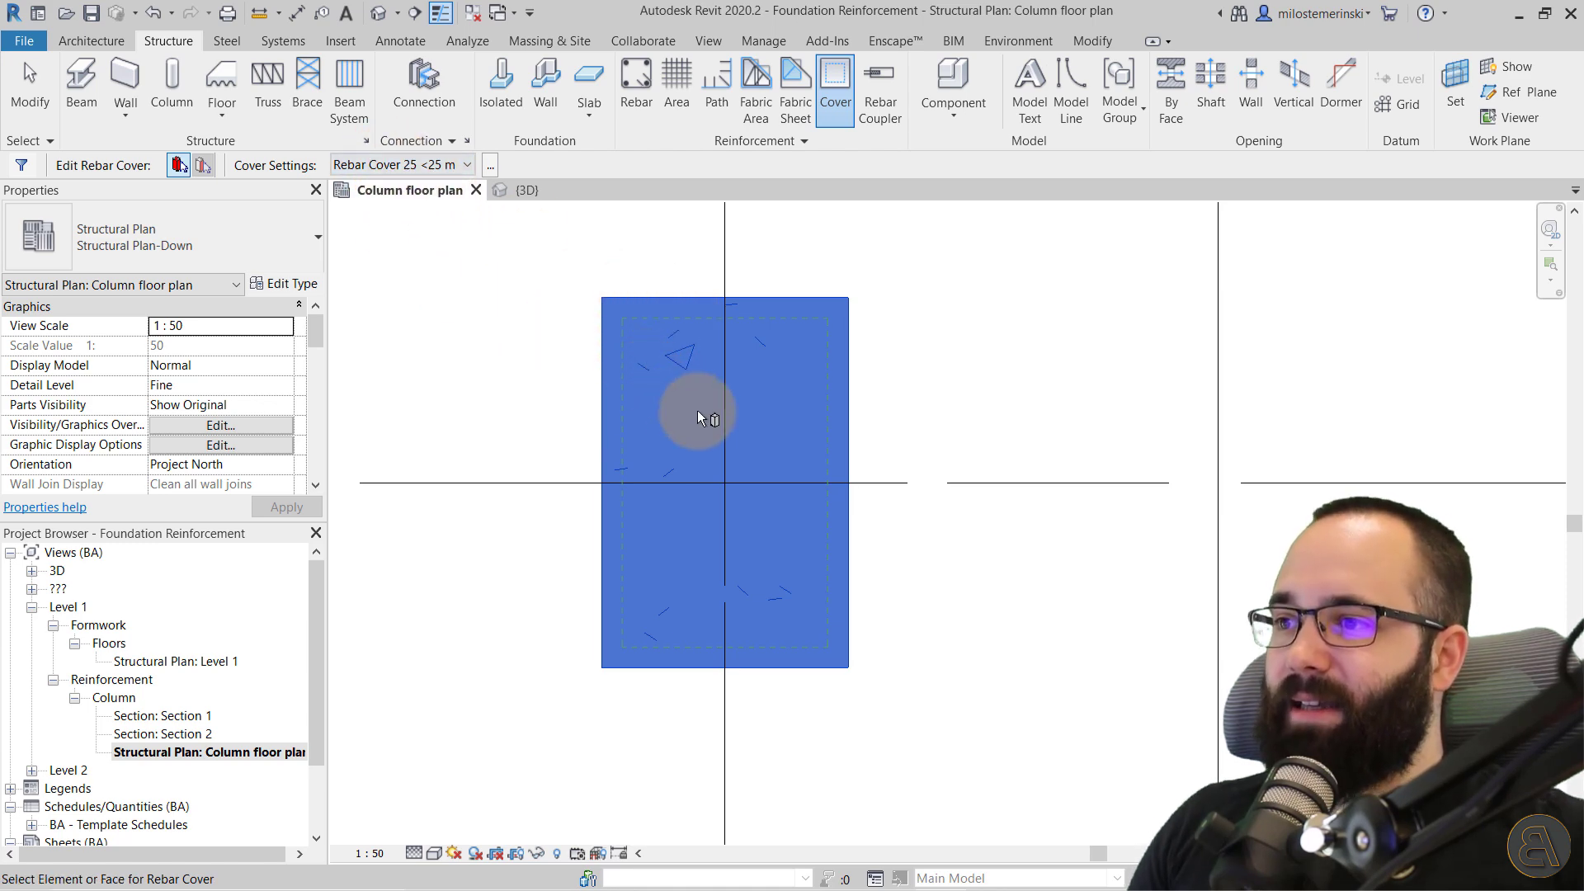
{"action": "key", "text": "Escape"}
{"action": "scroll", "coordinate": [911, 467], "scroll_direction": "down", "scroll_amount": 2}
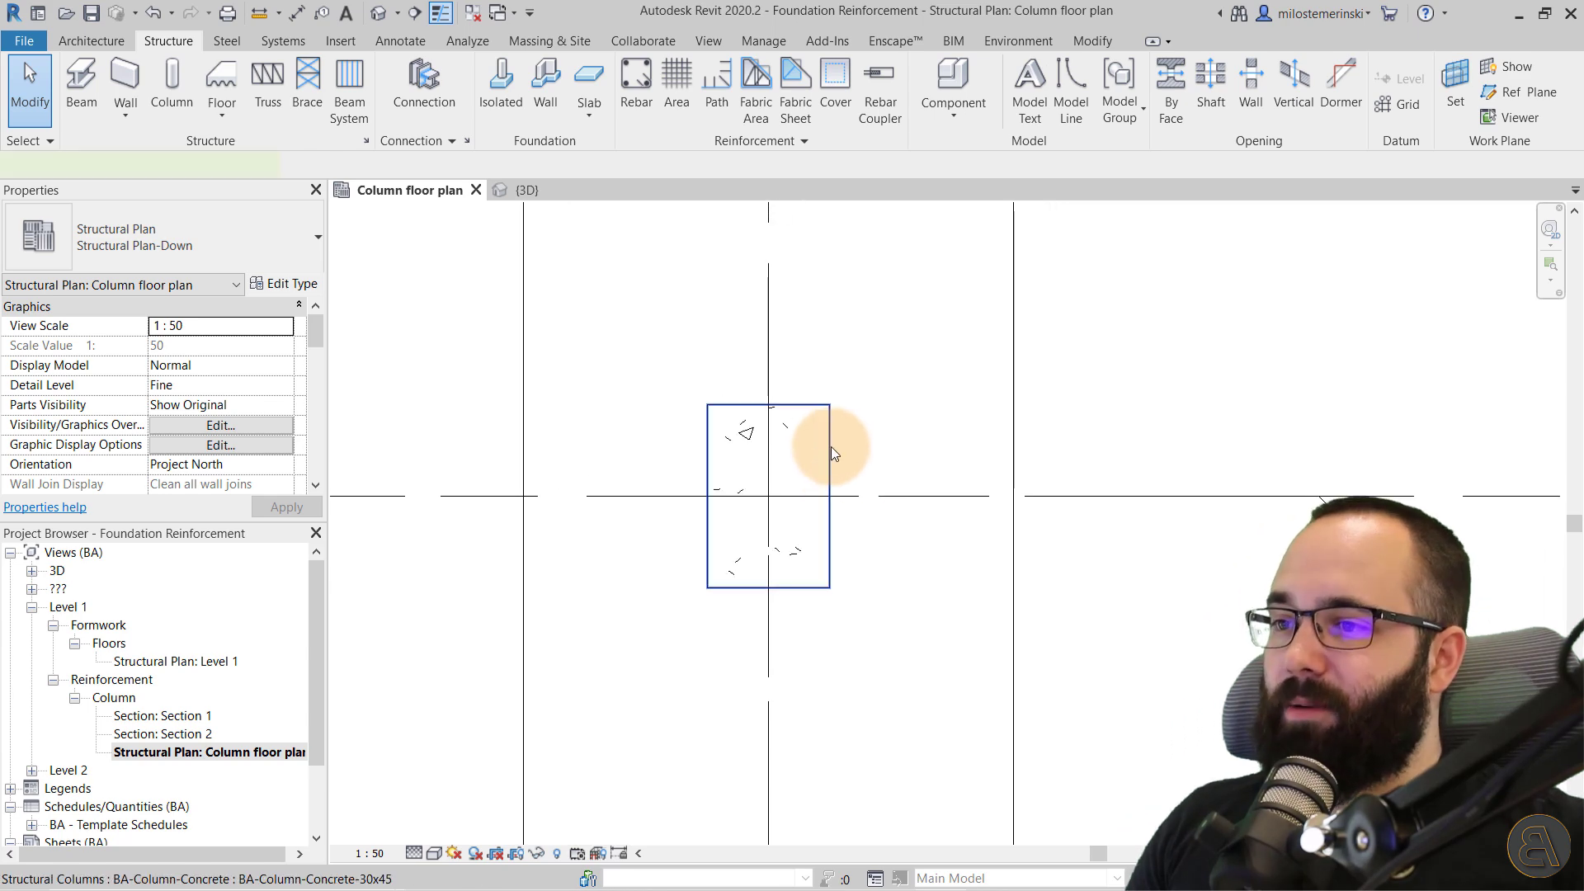
Review the column's rebar cover properties for the top, bottom and other faces, keeping the top face at Rebar Cover 25.
{"action": "left_click", "coordinate": [798, 455]}
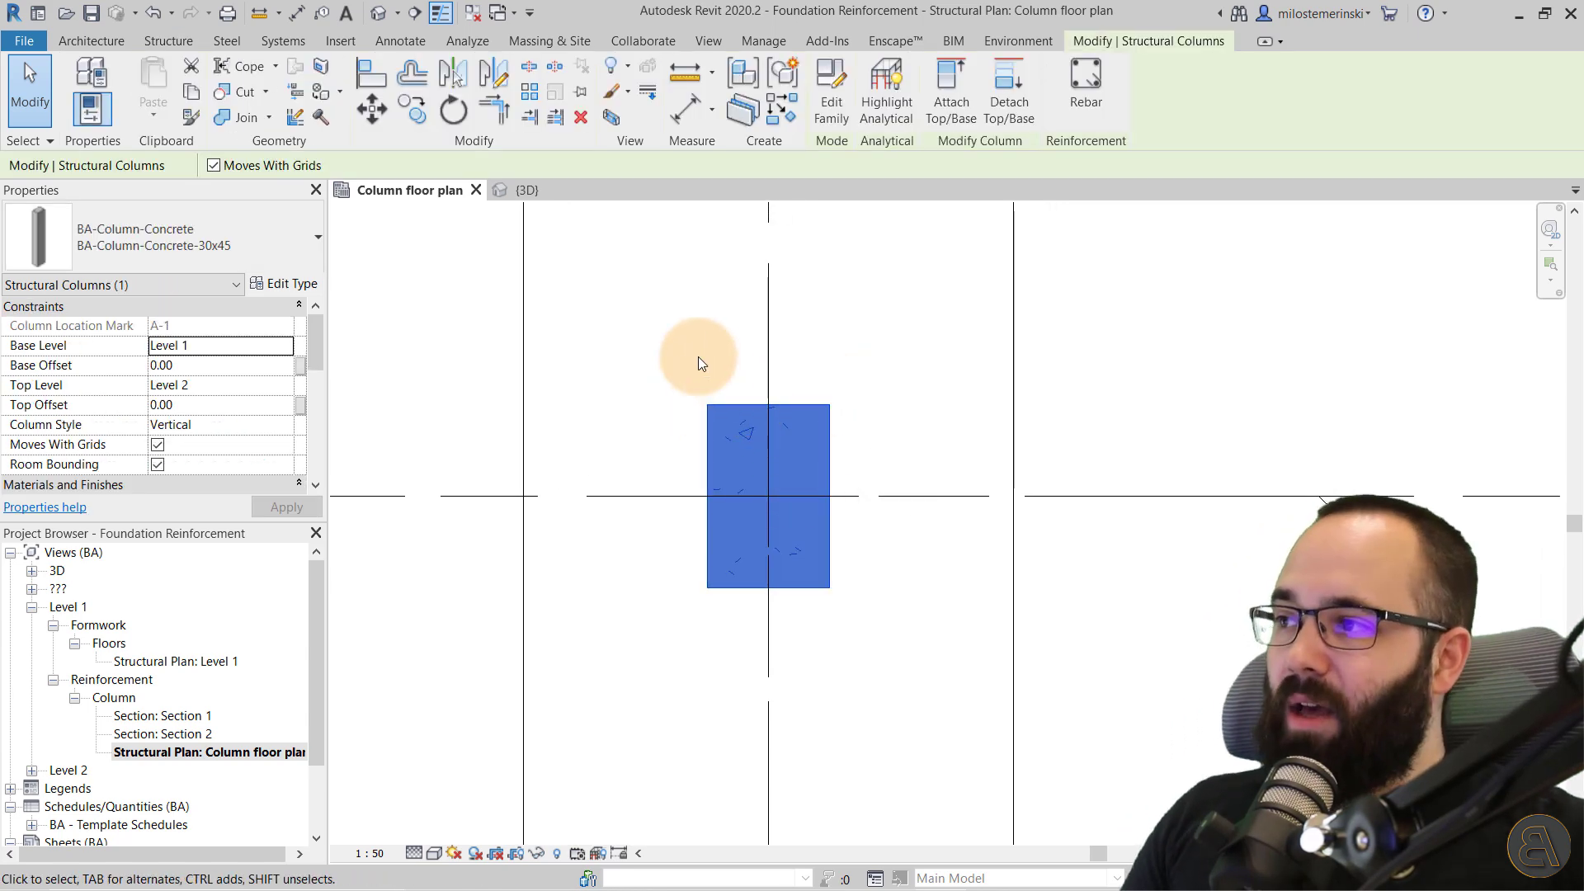
{"action": "scroll", "coordinate": [132, 389], "scroll_direction": "down", "scroll_amount": 4}
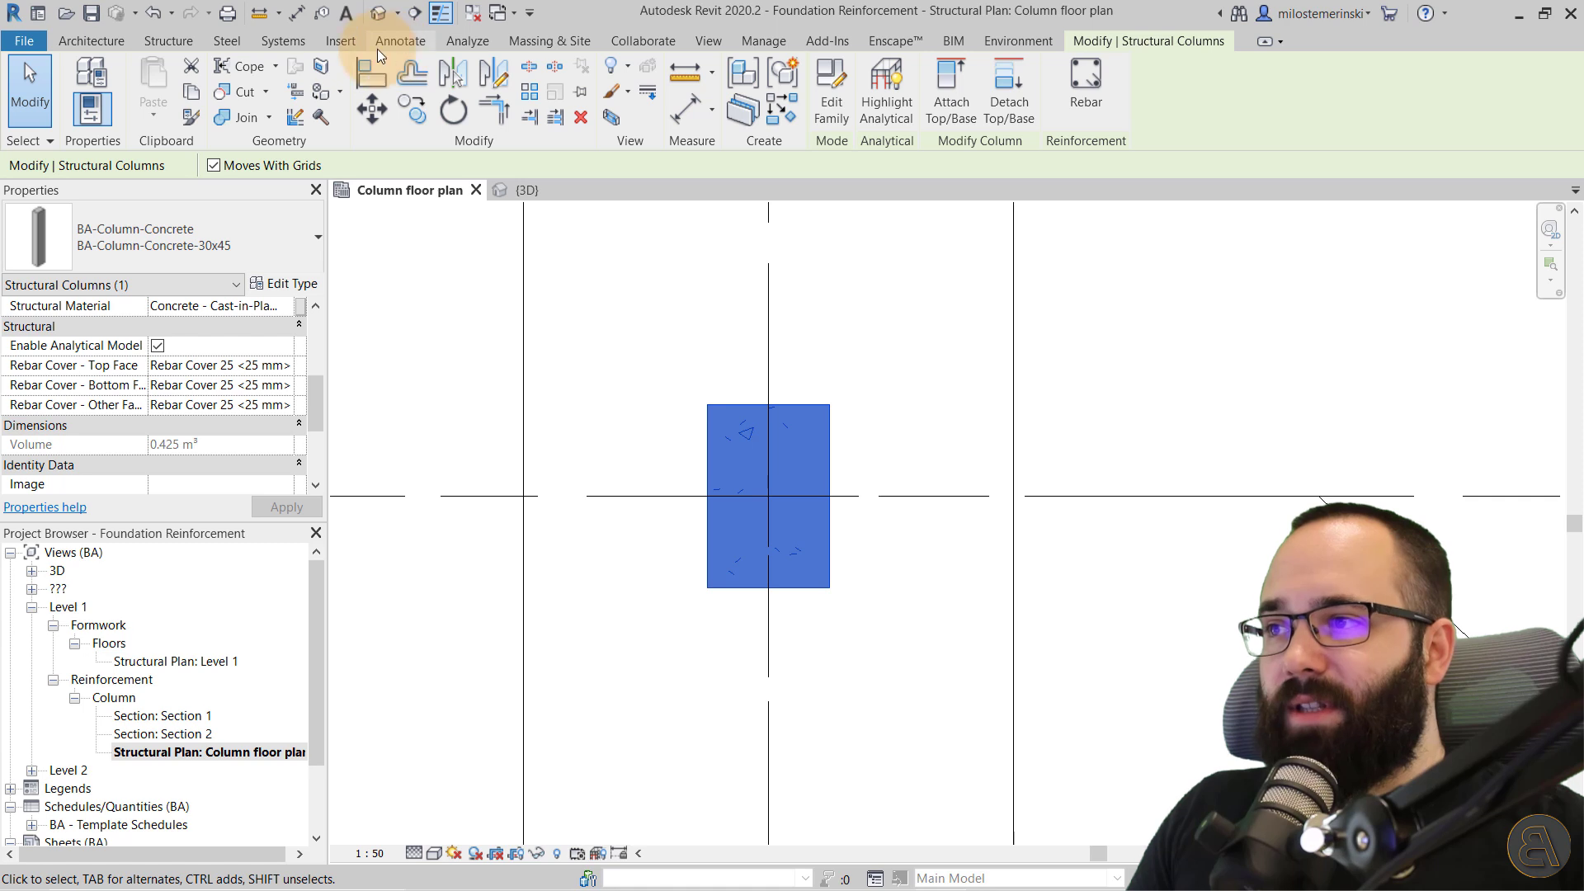
{"action": "left_click", "coordinate": [169, 42]}
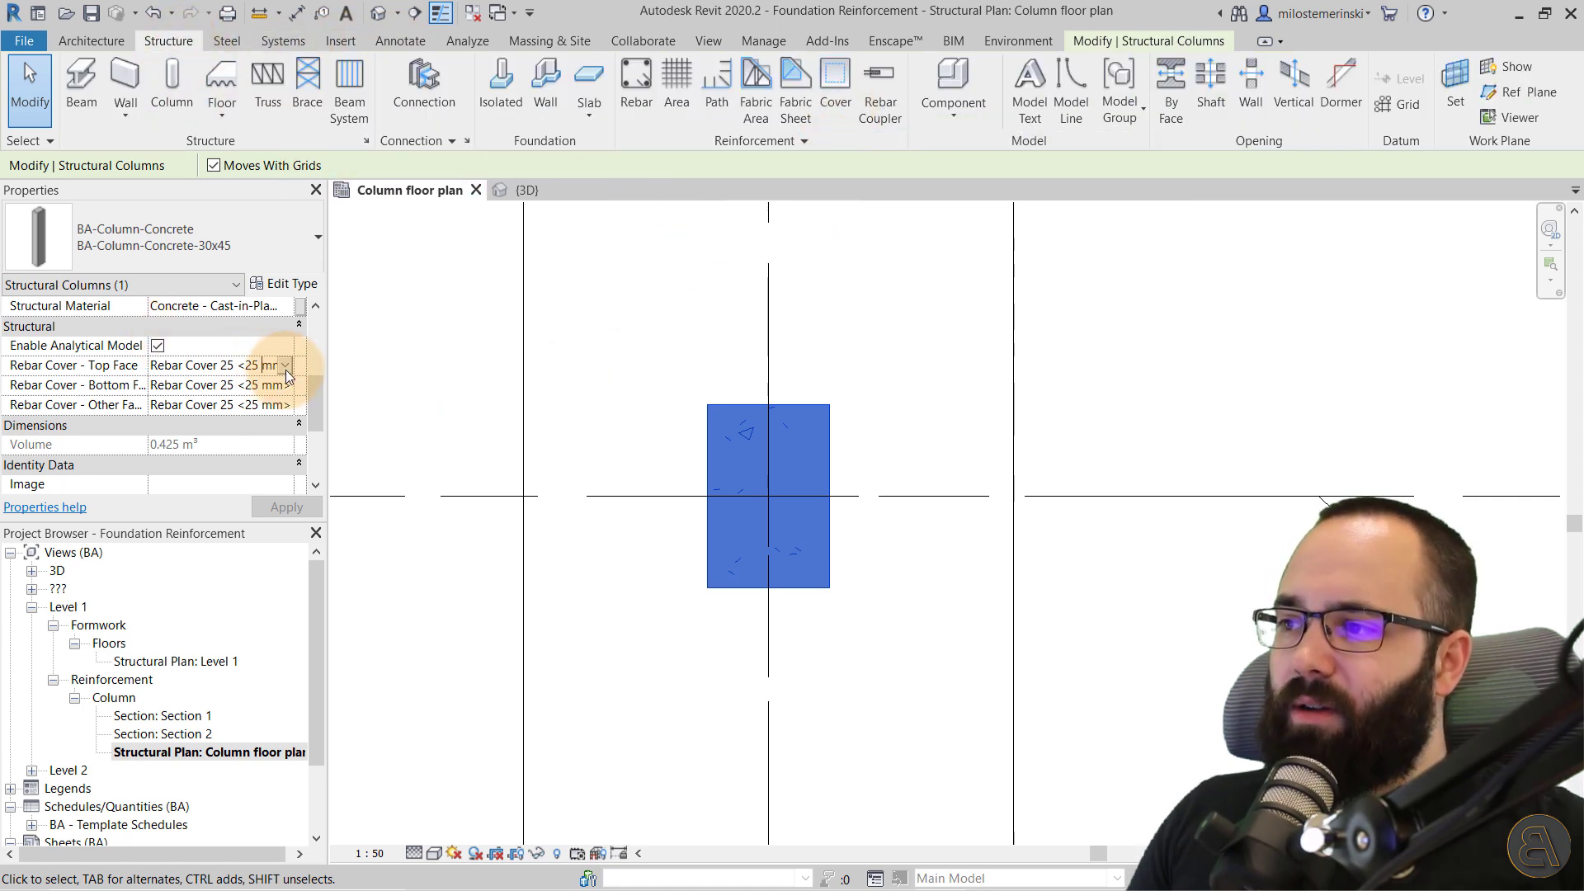
{"action": "left_click", "coordinate": [286, 370]}
{"action": "left_click", "coordinate": [288, 369]}
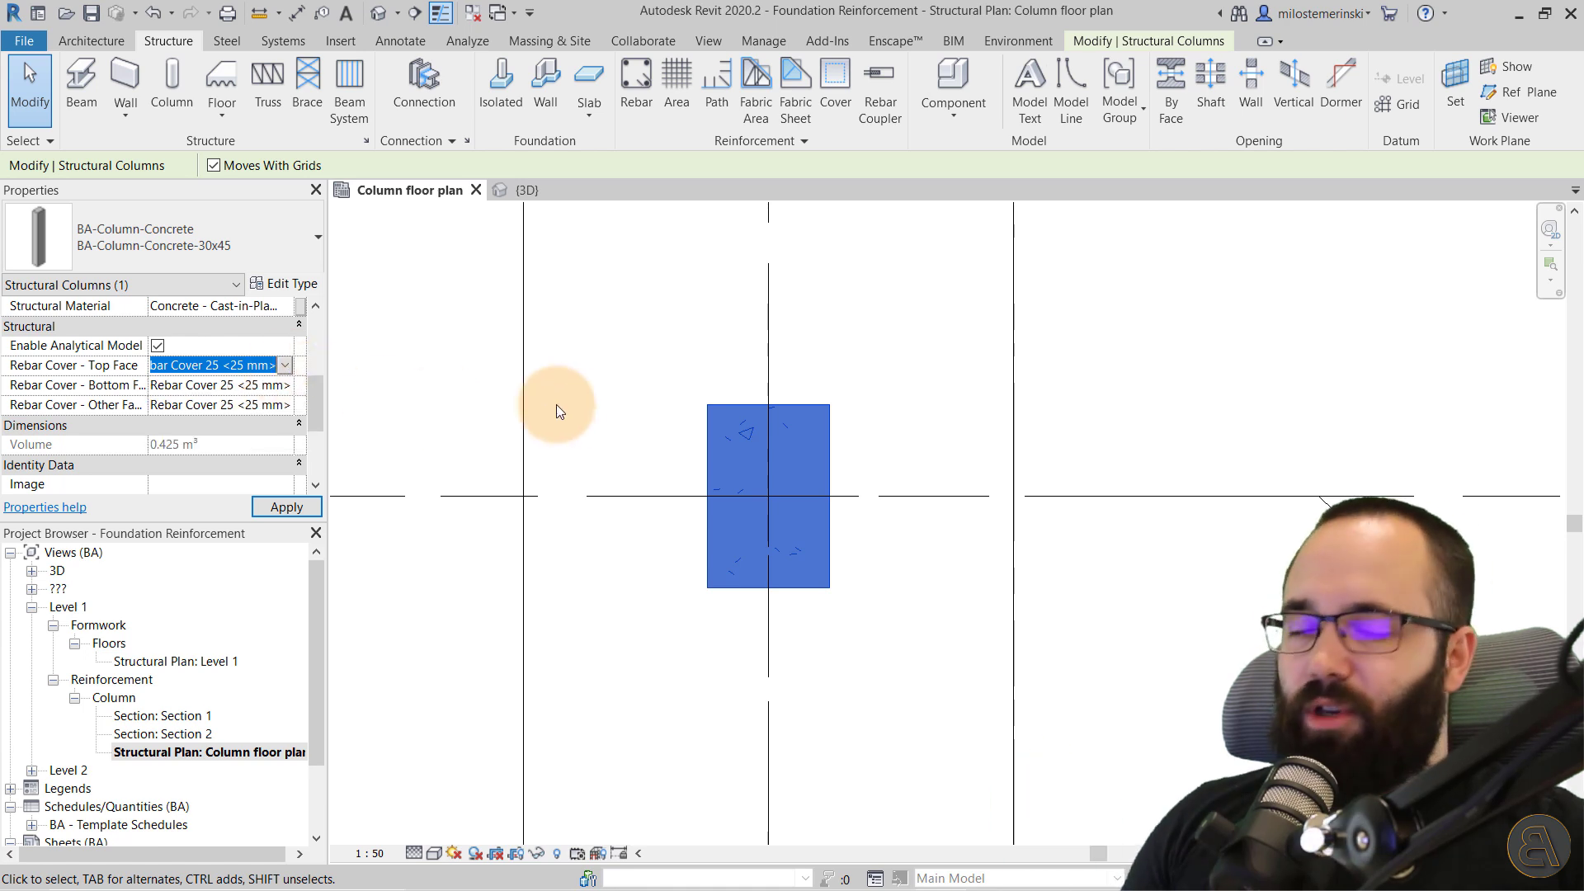
{"action": "left_click", "coordinate": [286, 507]}
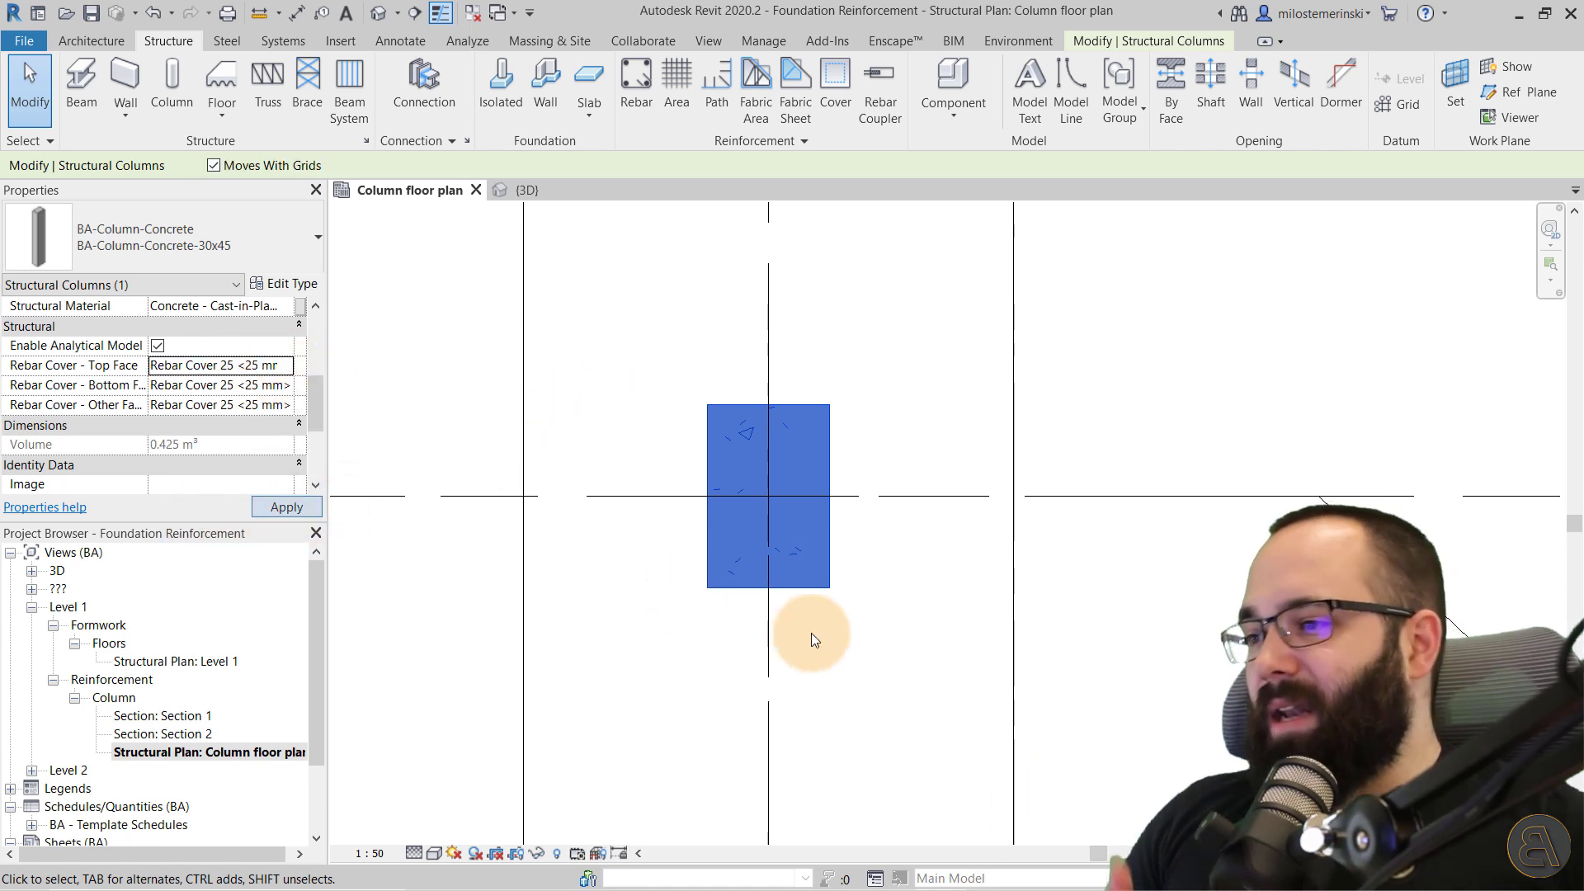
{"action": "left_click", "coordinate": [824, 662]}
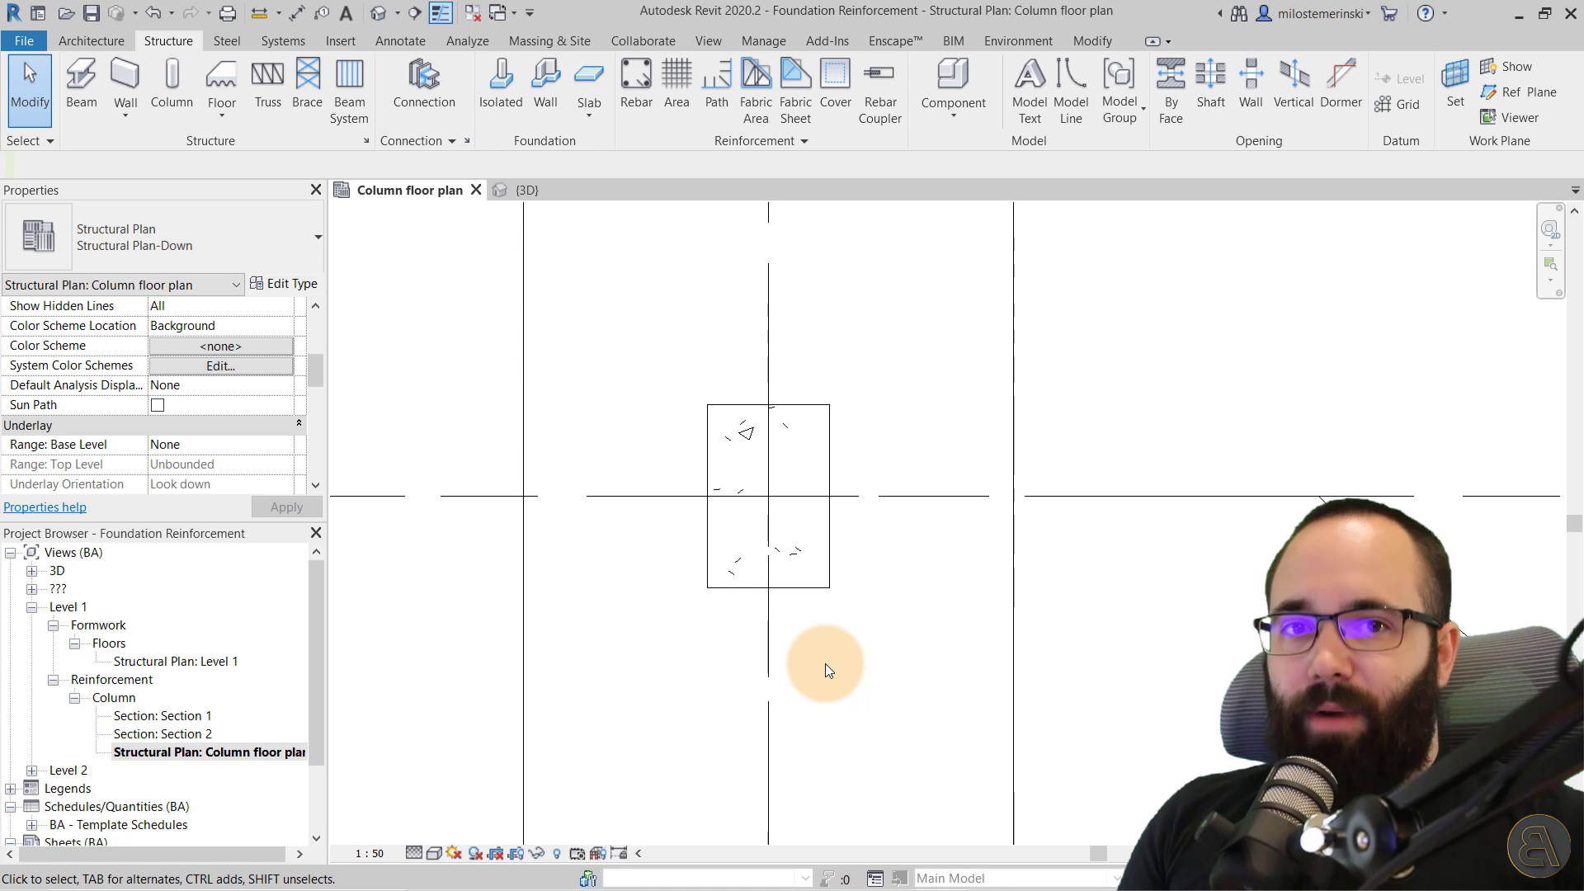
Start placing structural rebar, accept the rebar shape settings notice, and choose Rebar Shape 51 for the column stirrup.
{"action": "left_click", "coordinate": [634, 112]}
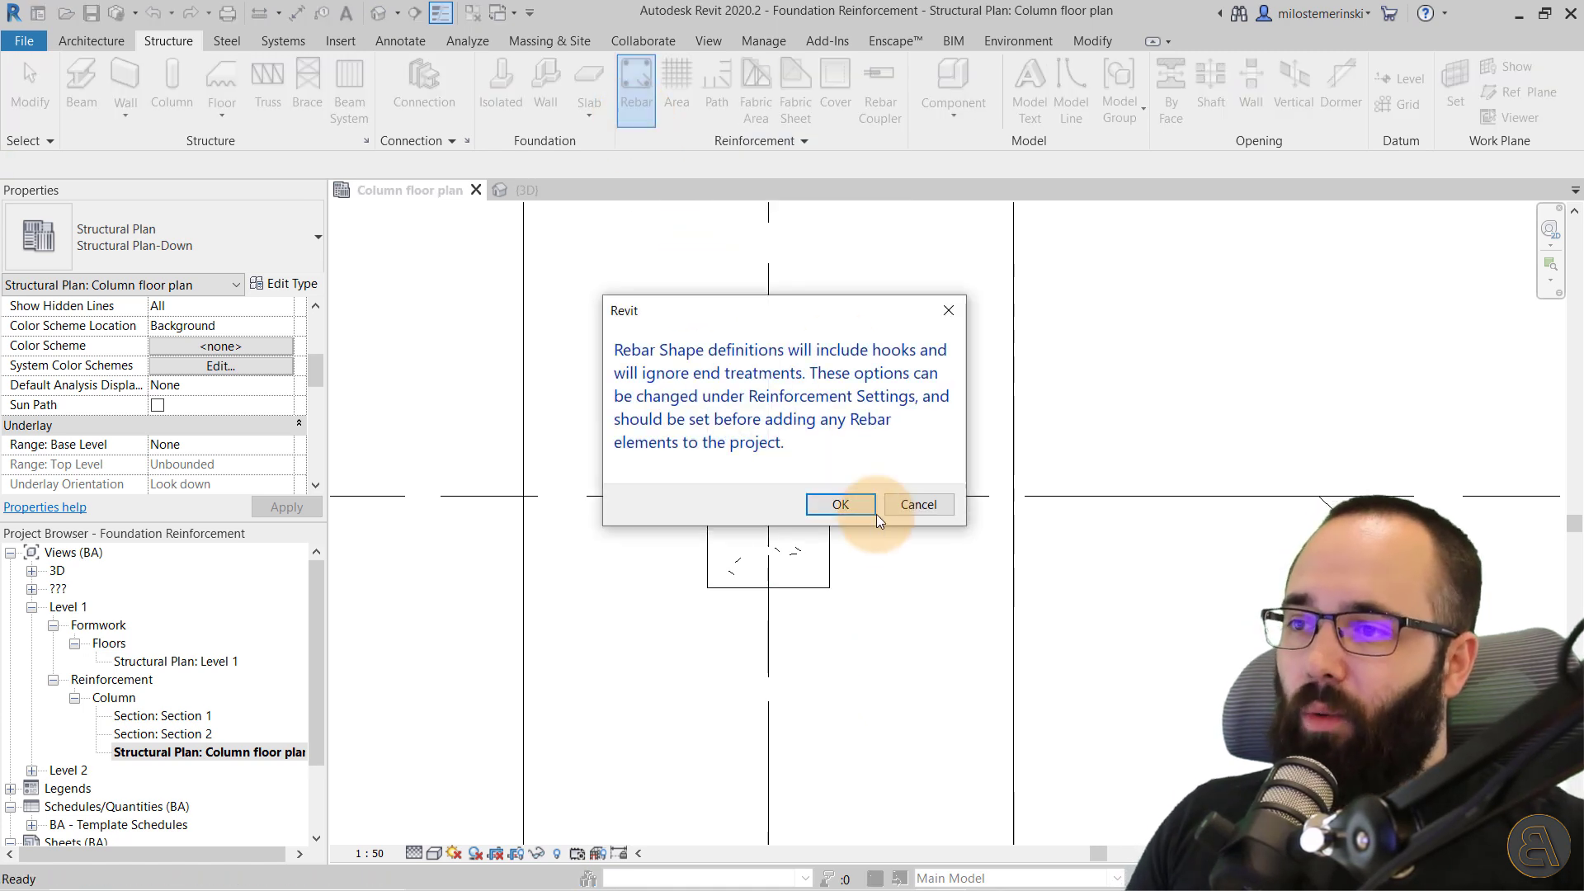
{"action": "left_click", "coordinate": [838, 506]}
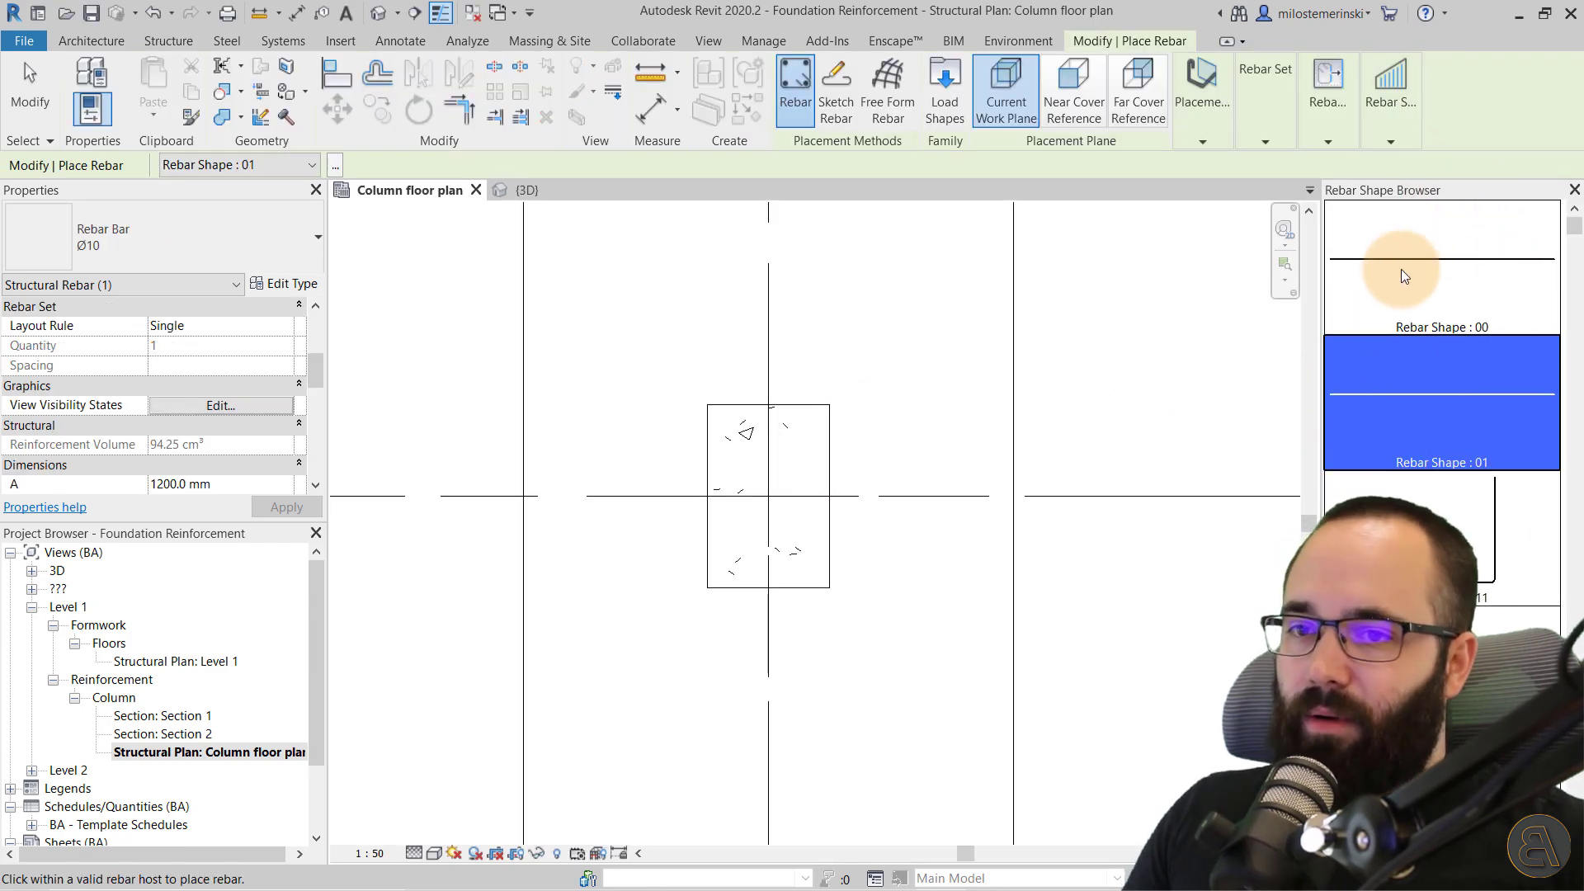
{"action": "scroll", "coordinate": [1457, 315], "scroll_direction": "down", "scroll_amount": 10}
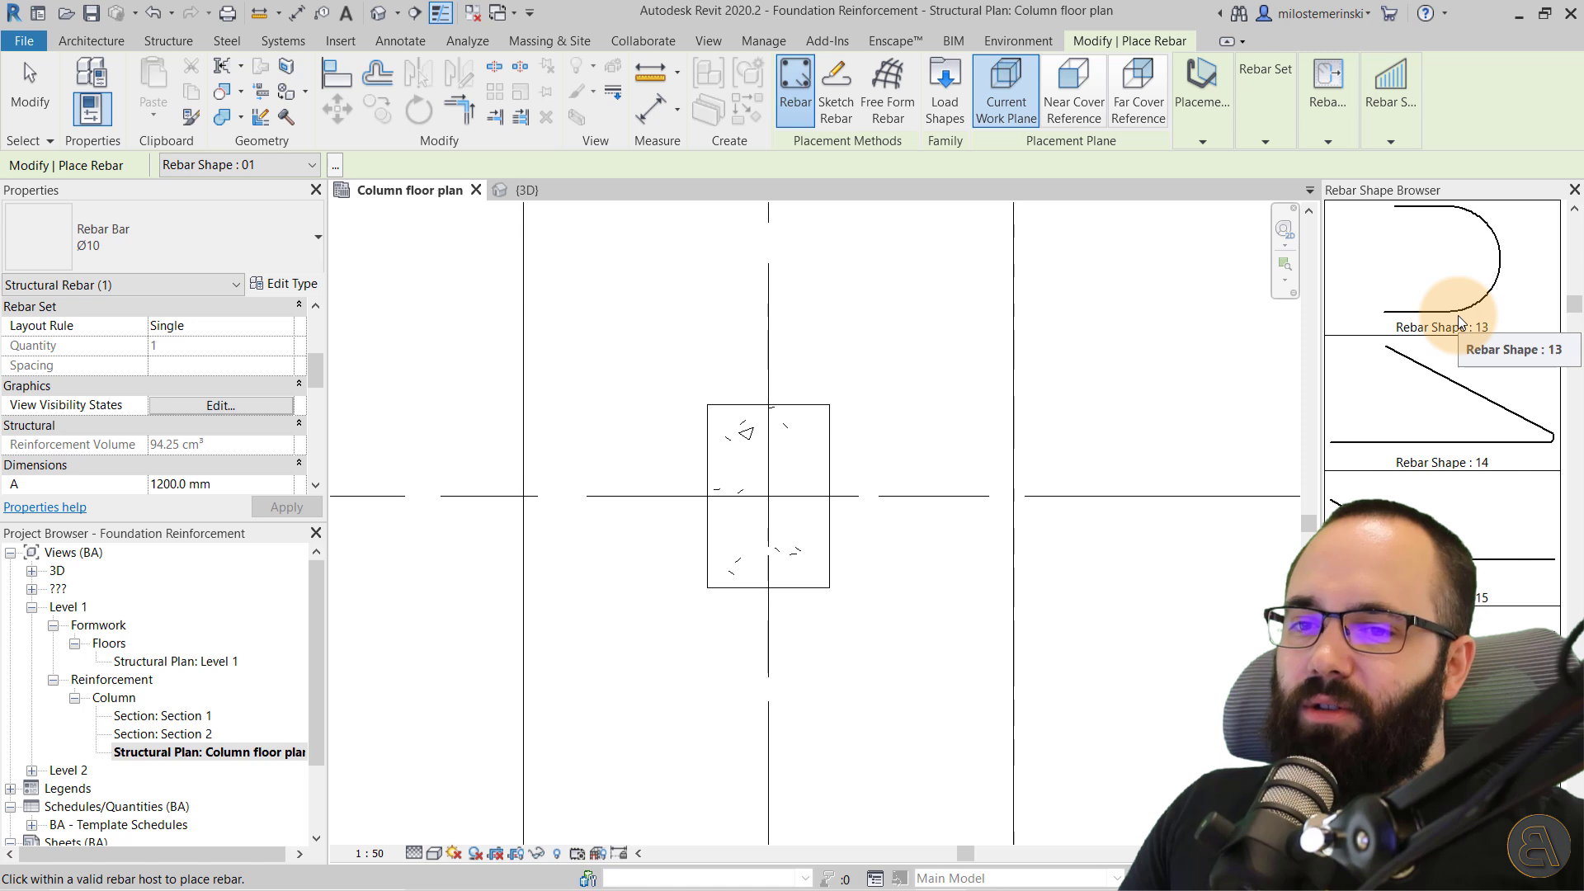
{"action": "scroll", "coordinate": [1458, 315], "scroll_direction": "down", "scroll_amount": 5}
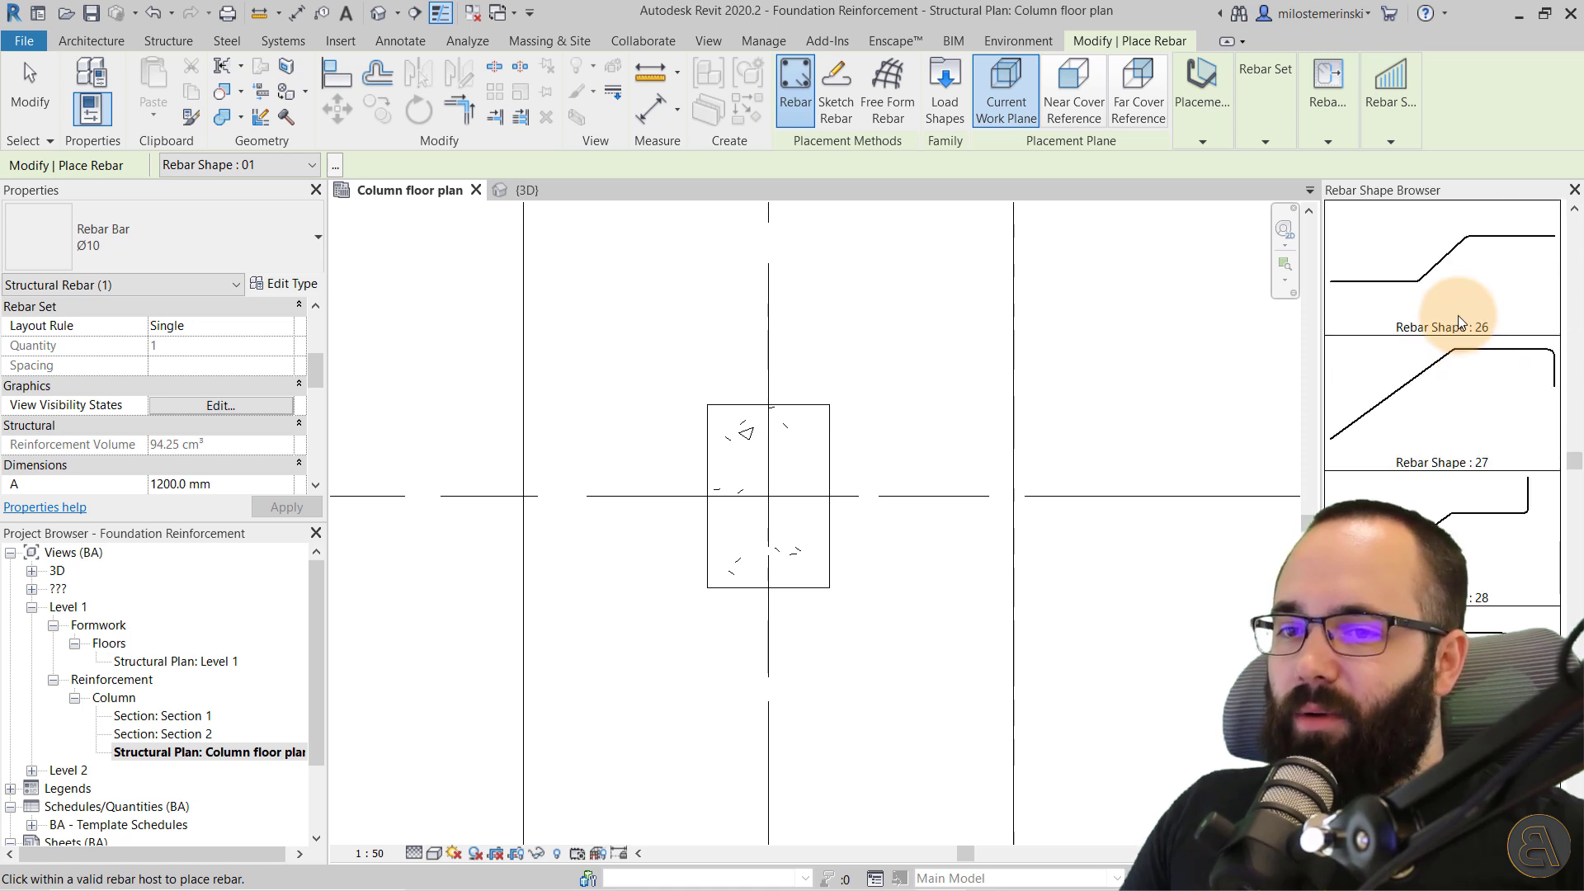
{"action": "scroll", "coordinate": [1458, 315], "scroll_direction": "down", "scroll_amount": 8}
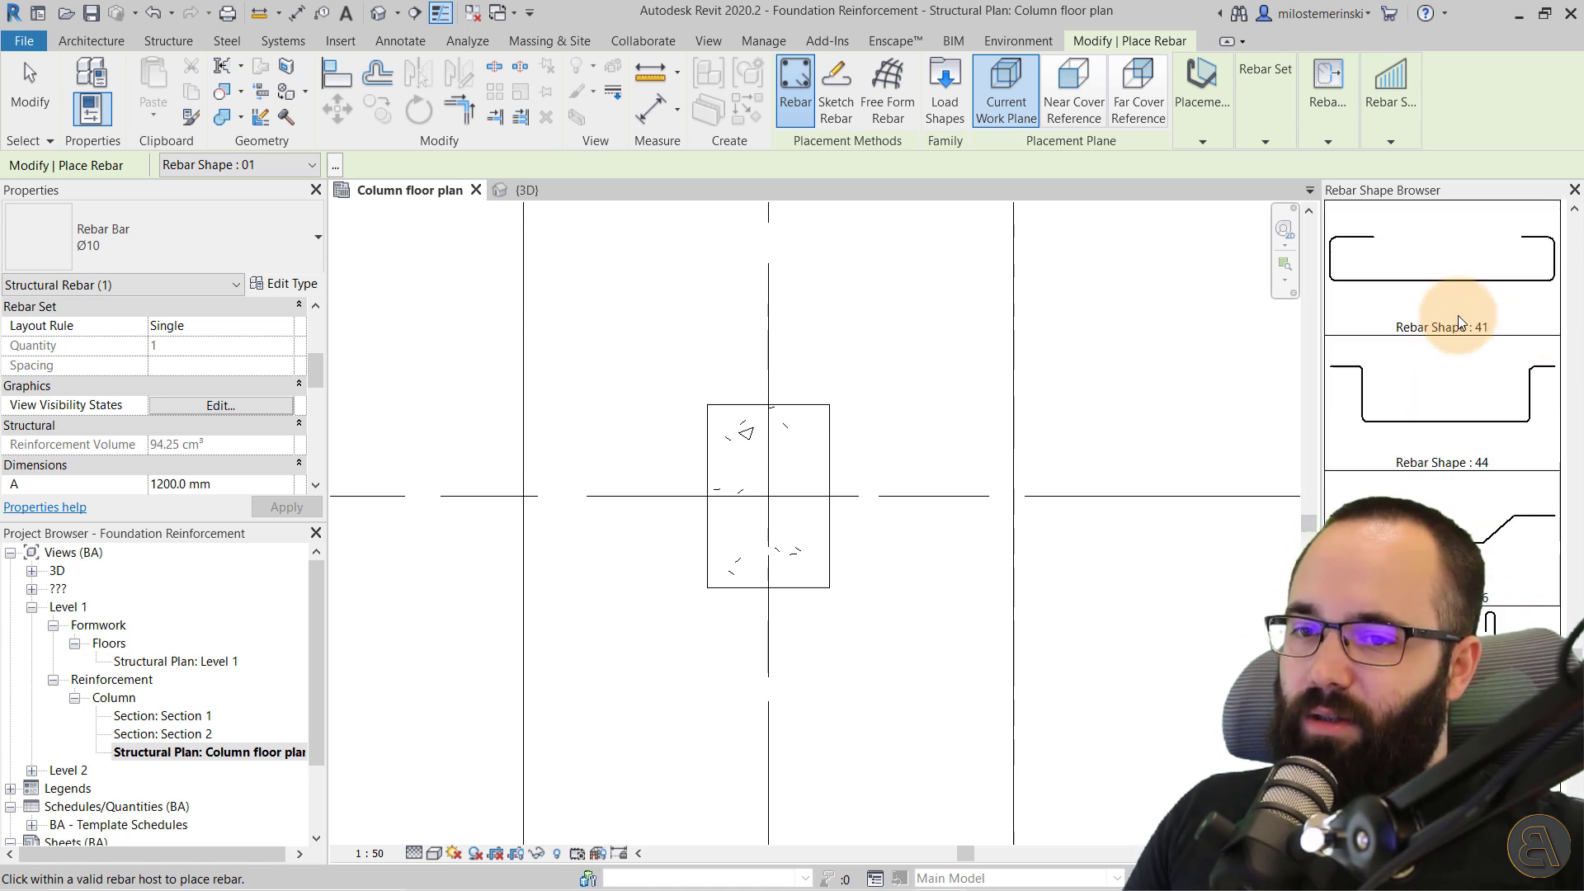
{"action": "scroll", "coordinate": [1458, 315], "scroll_direction": "down", "scroll_amount": 6}
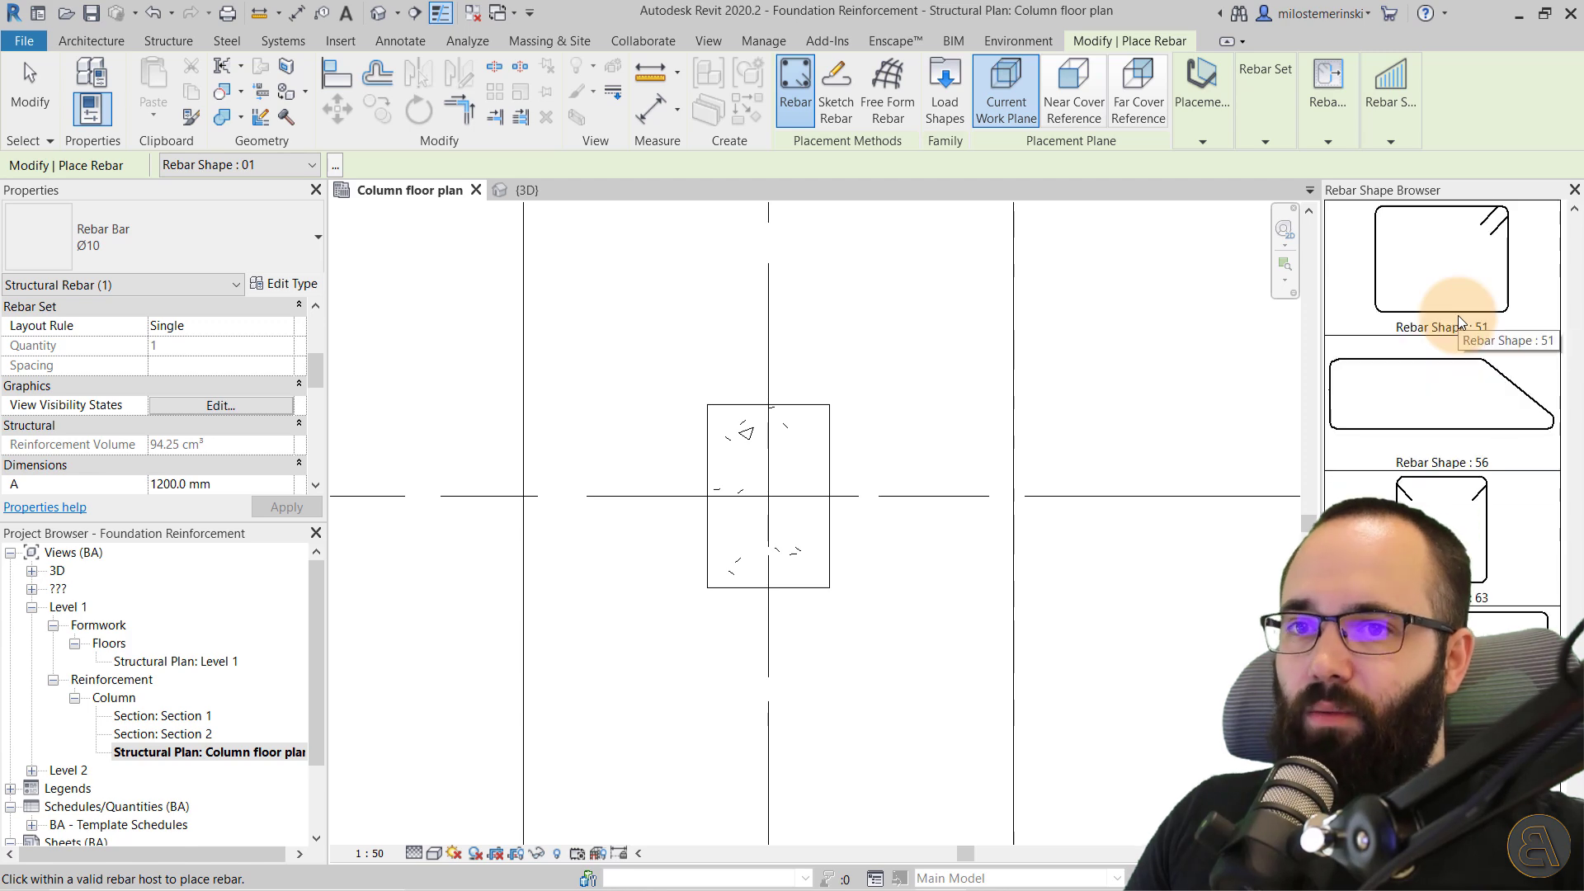
{"action": "scroll", "coordinate": [1452, 348], "scroll_direction": "down", "scroll_amount": 1}
{"action": "left_click", "coordinate": [1452, 348]}
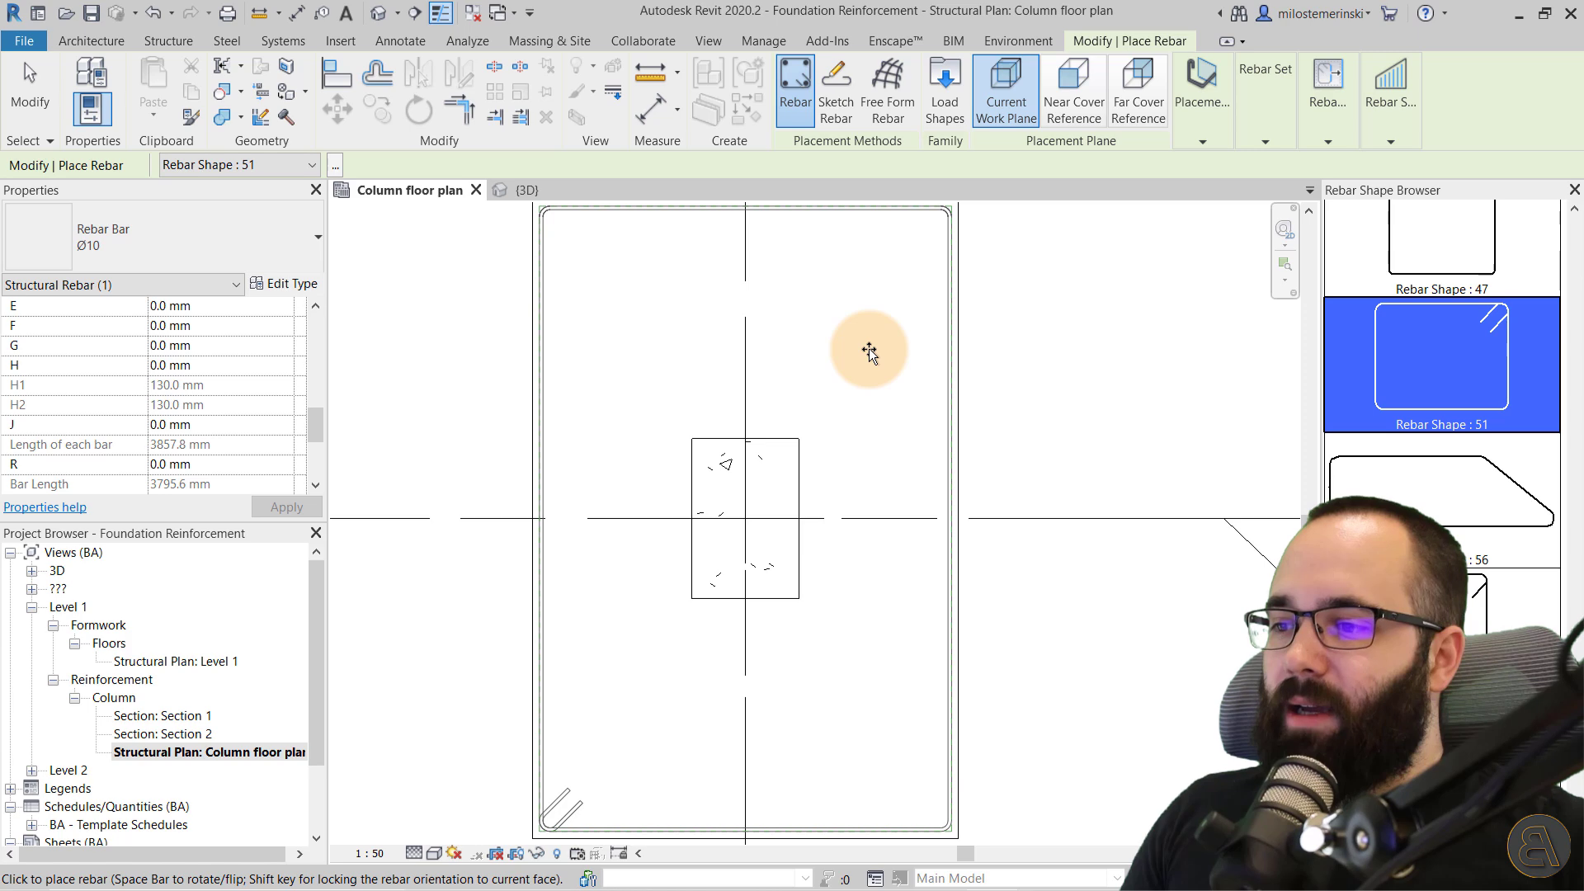
Set the stirrup's placement plane to Far Cover Reference and its orientation to Parallel to Work Plane.
{"action": "left_click", "coordinate": [1135, 122]}
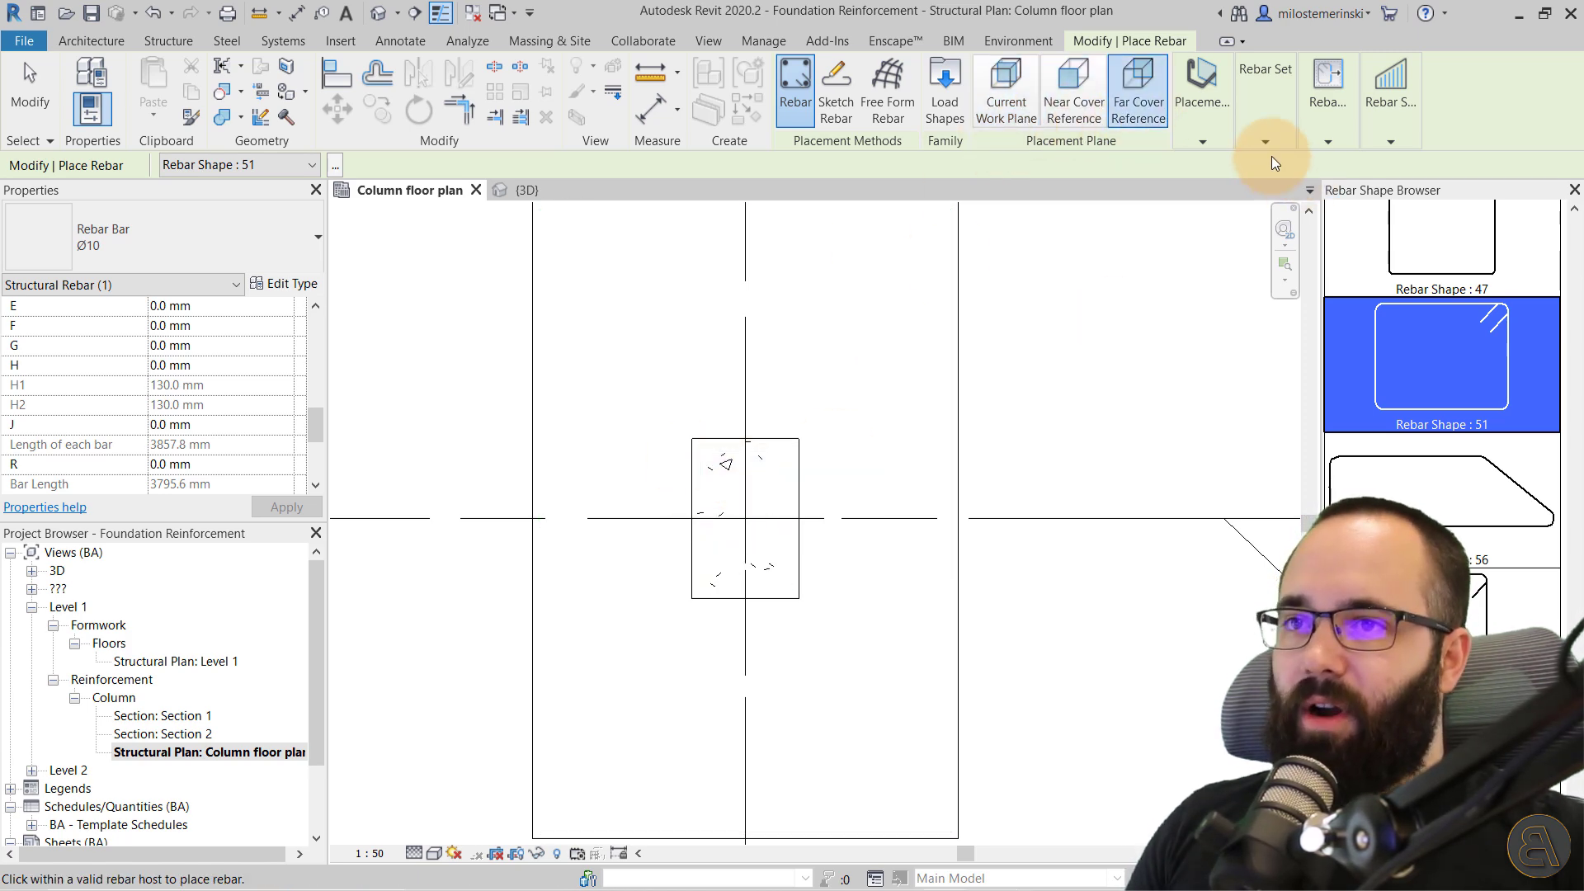
{"action": "left_click", "coordinate": [1201, 140]}
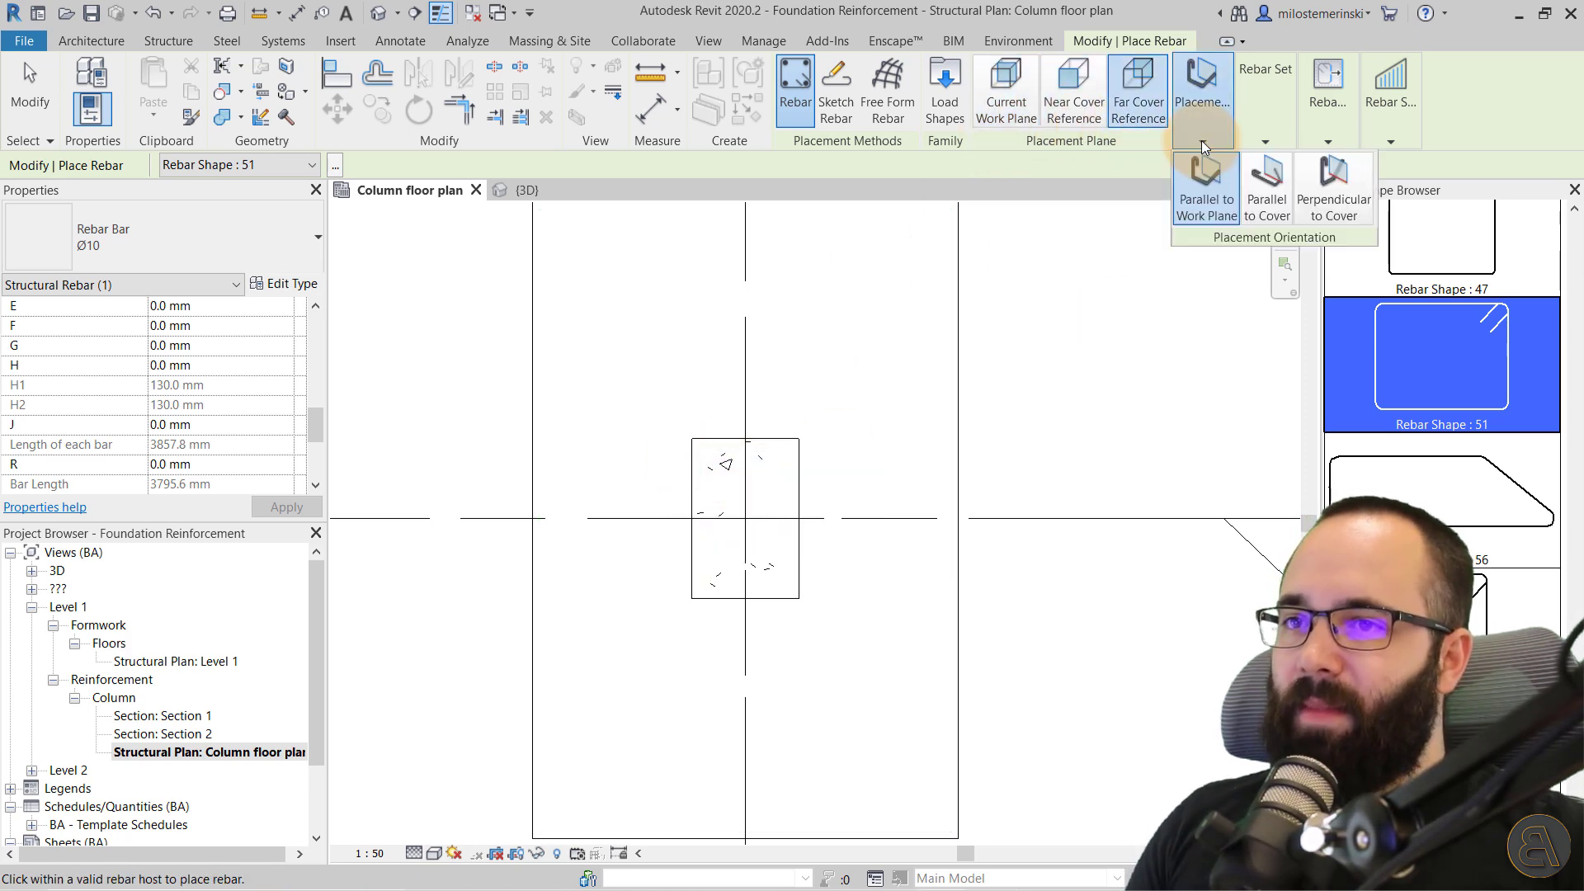
{"action": "left_click", "coordinate": [1197, 206]}
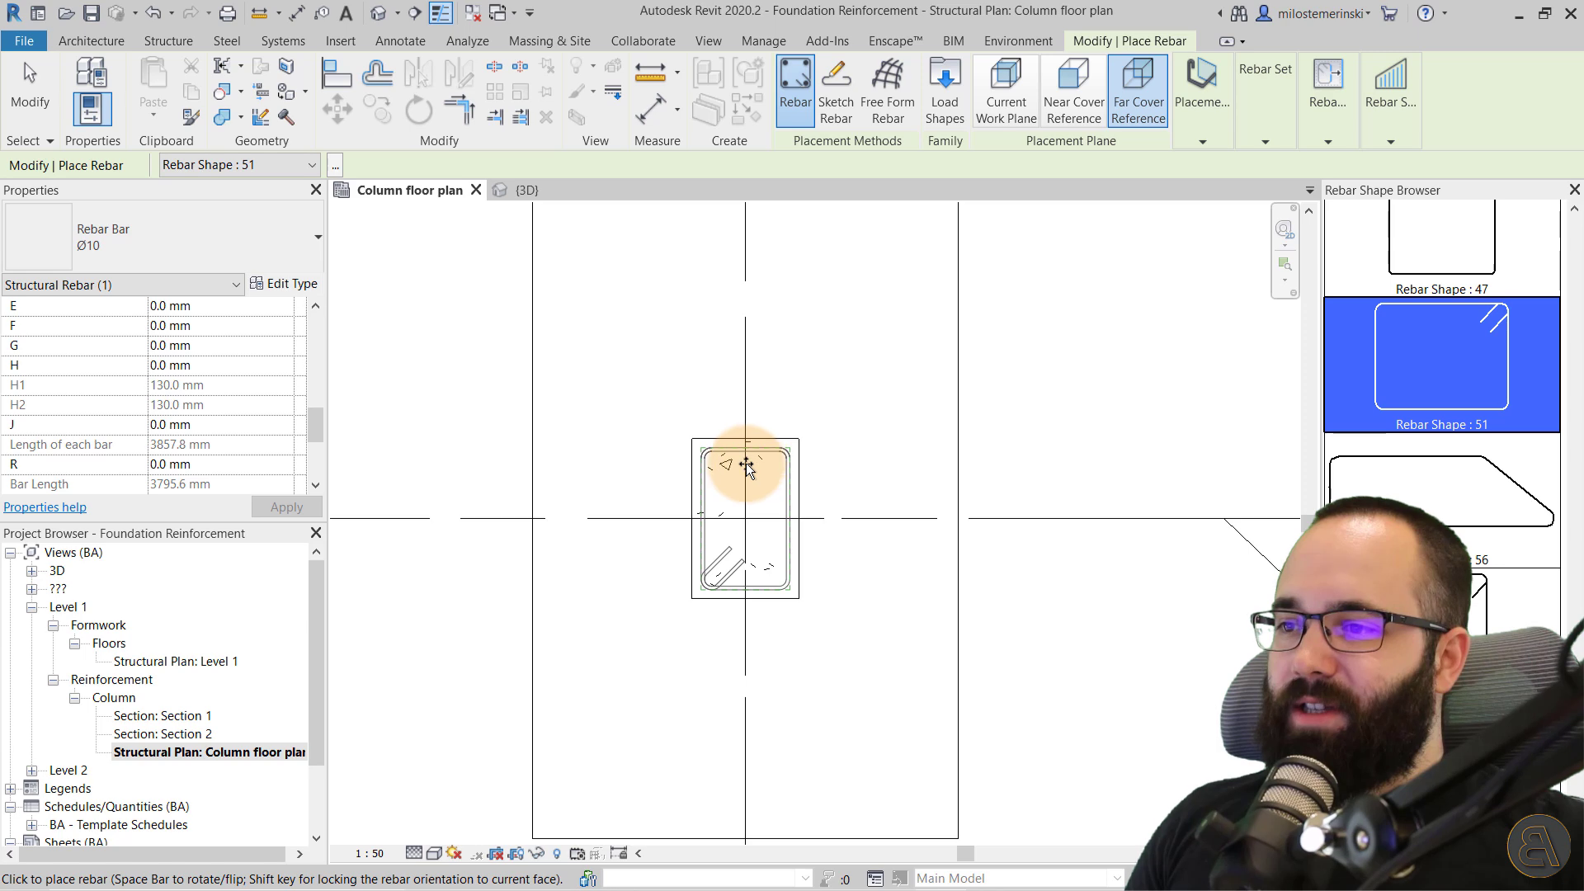
Place the Ø10 stirrup inside the column, rotated so that its hooks sit in the upper-left corner of the section.
{"action": "scroll", "coordinate": [730, 494], "scroll_direction": "up", "scroll_amount": 3}
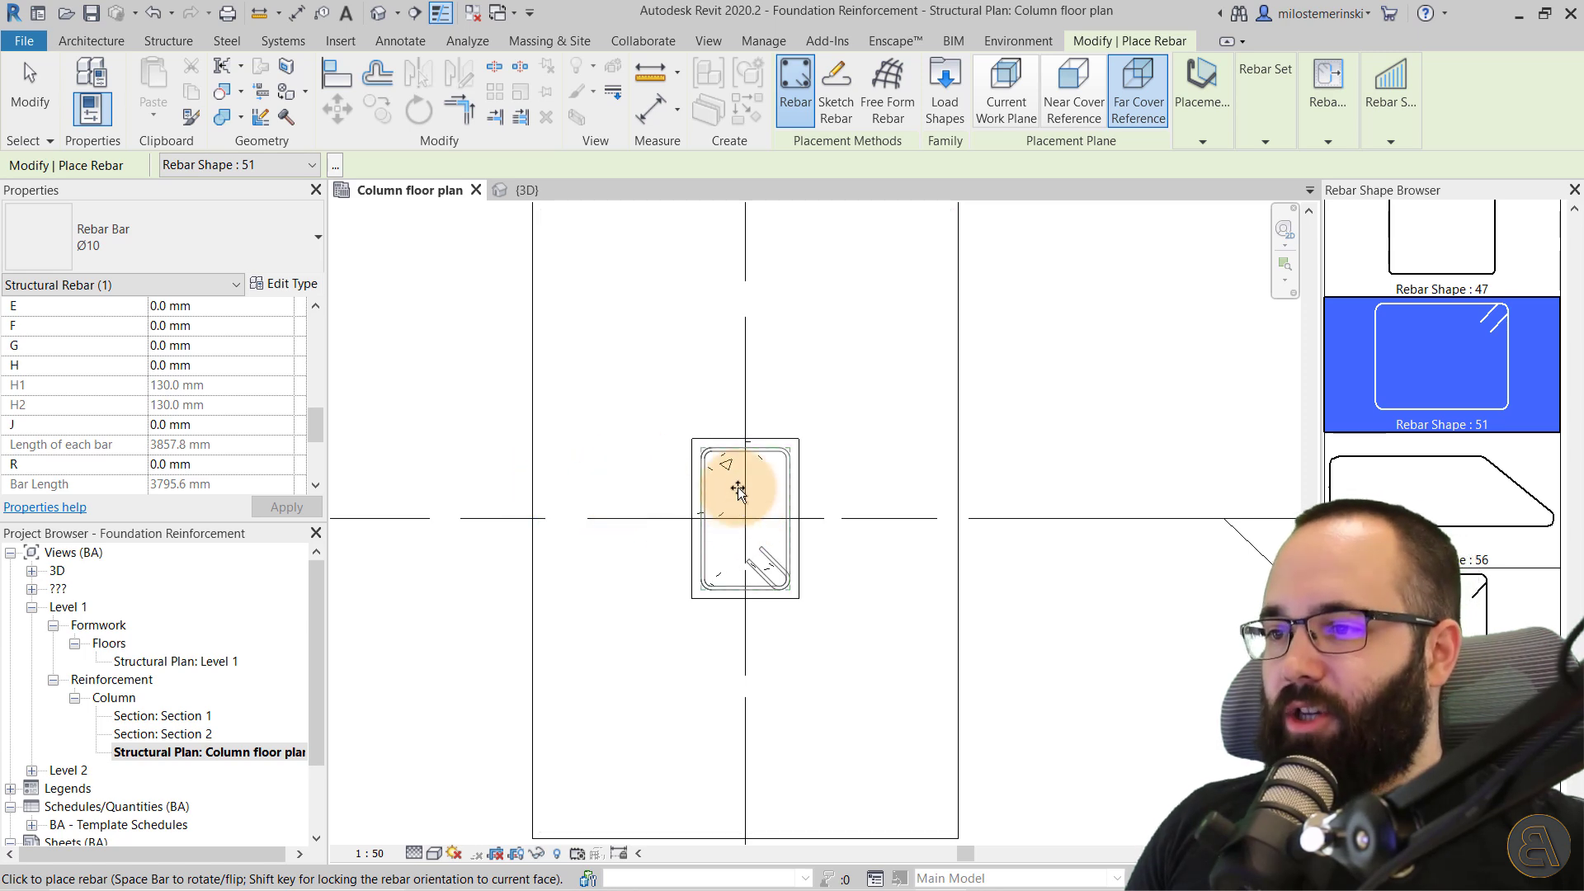
{"action": "scroll", "coordinate": [721, 497], "scroll_direction": "up", "scroll_amount": 1}
{"action": "key", "text": "space"}
{"action": "key", "text": "space"}
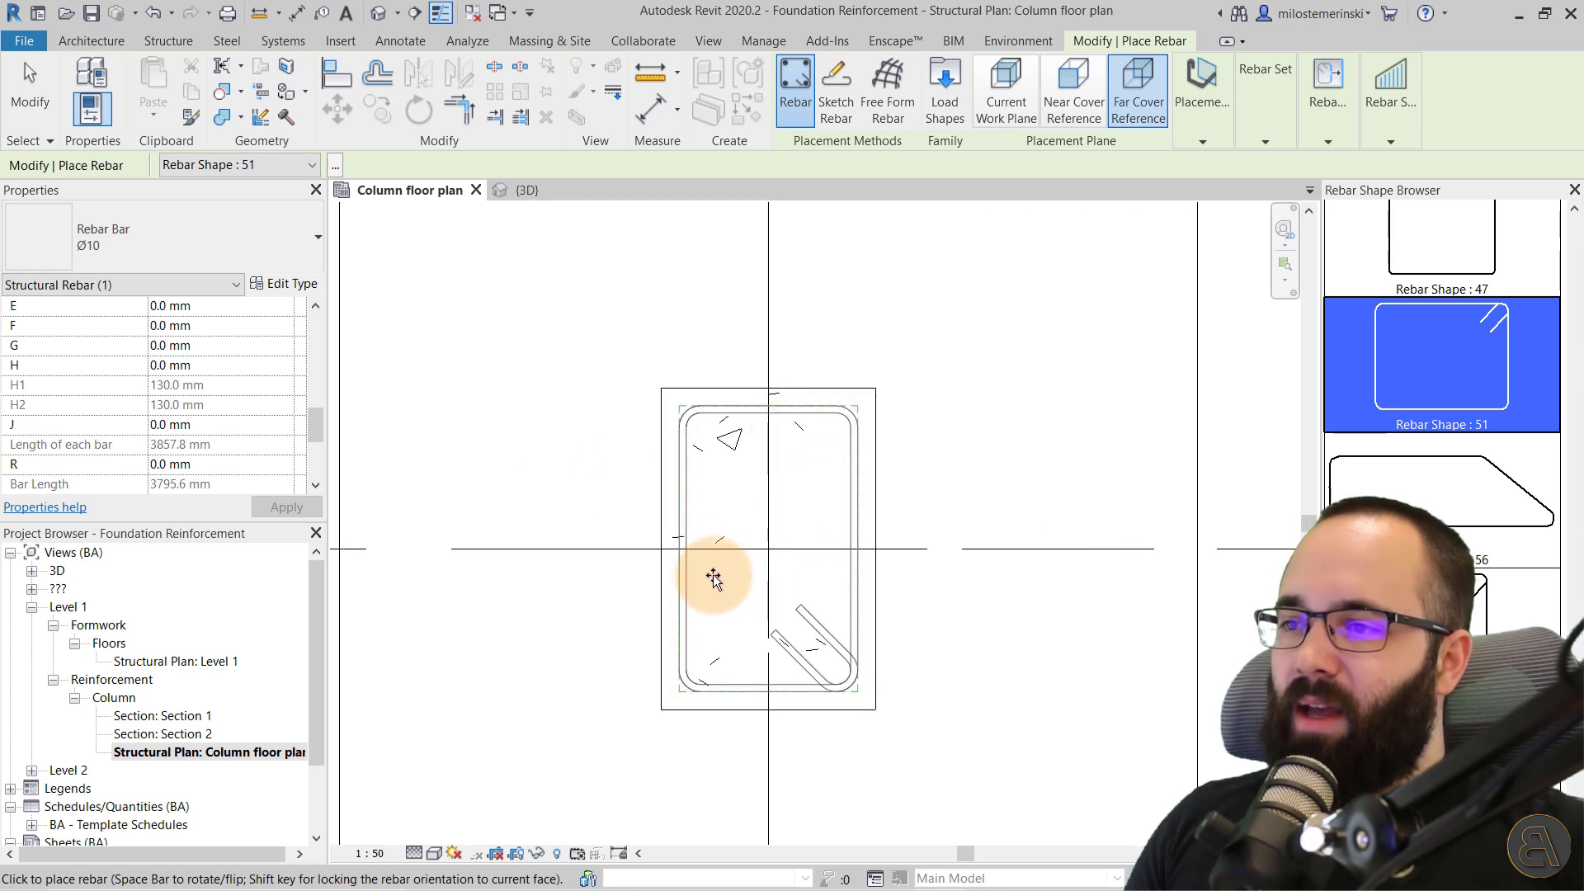
{"action": "key", "text": "space"}
{"action": "key", "text": "space"}
{"action": "key", "text": "space"}
{"action": "key", "text": "space"}
{"action": "key", "text": "space"}
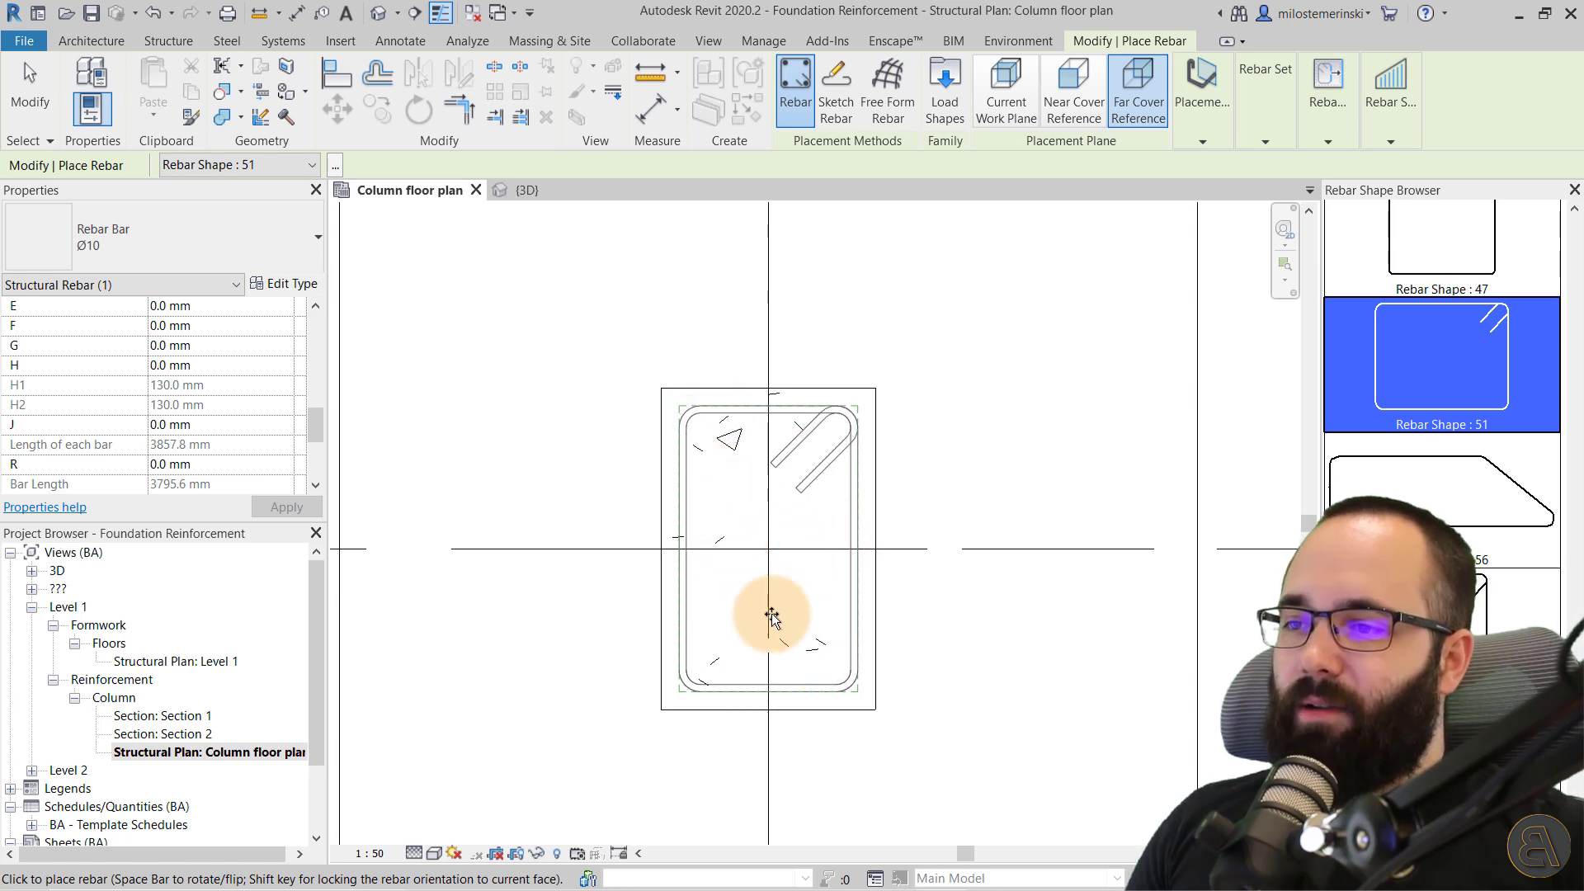
{"action": "key", "text": "space"}
{"action": "key", "text": "space"}
{"action": "key", "text": "space"}
{"action": "key", "text": "space"}
{"action": "key", "text": "space"}
{"action": "key", "text": "space"}
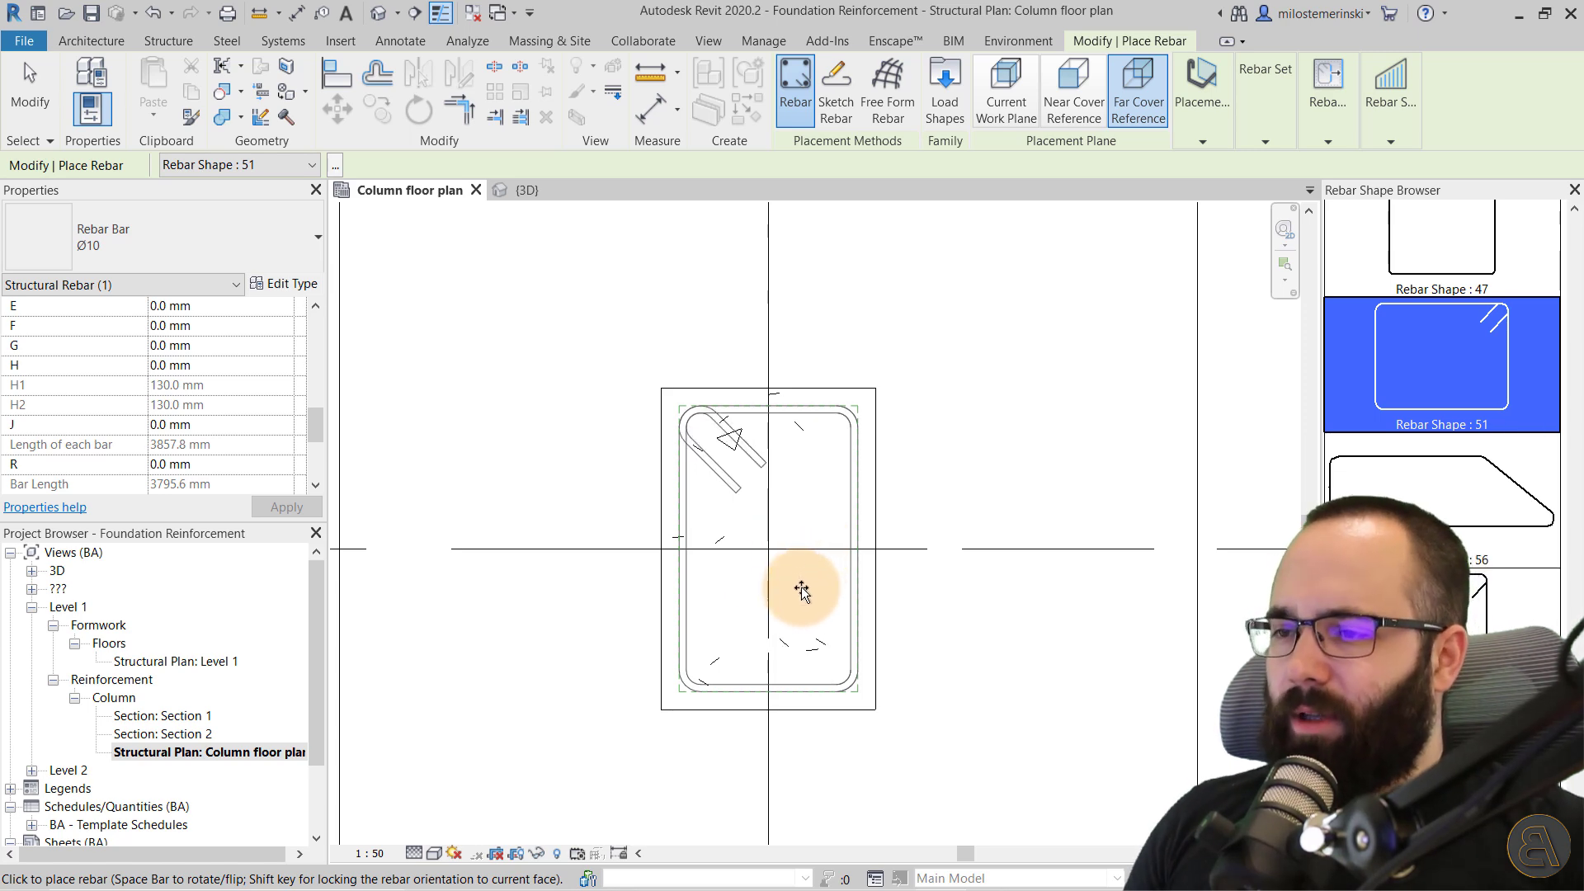
{"action": "left_click", "coordinate": [800, 587]}
{"action": "key", "text": "Escape"}
Set the stirrup's rebar set layout to Maximum Spacing, keeping the spacing at 300 mm.
{"action": "left_click", "coordinate": [697, 487]}
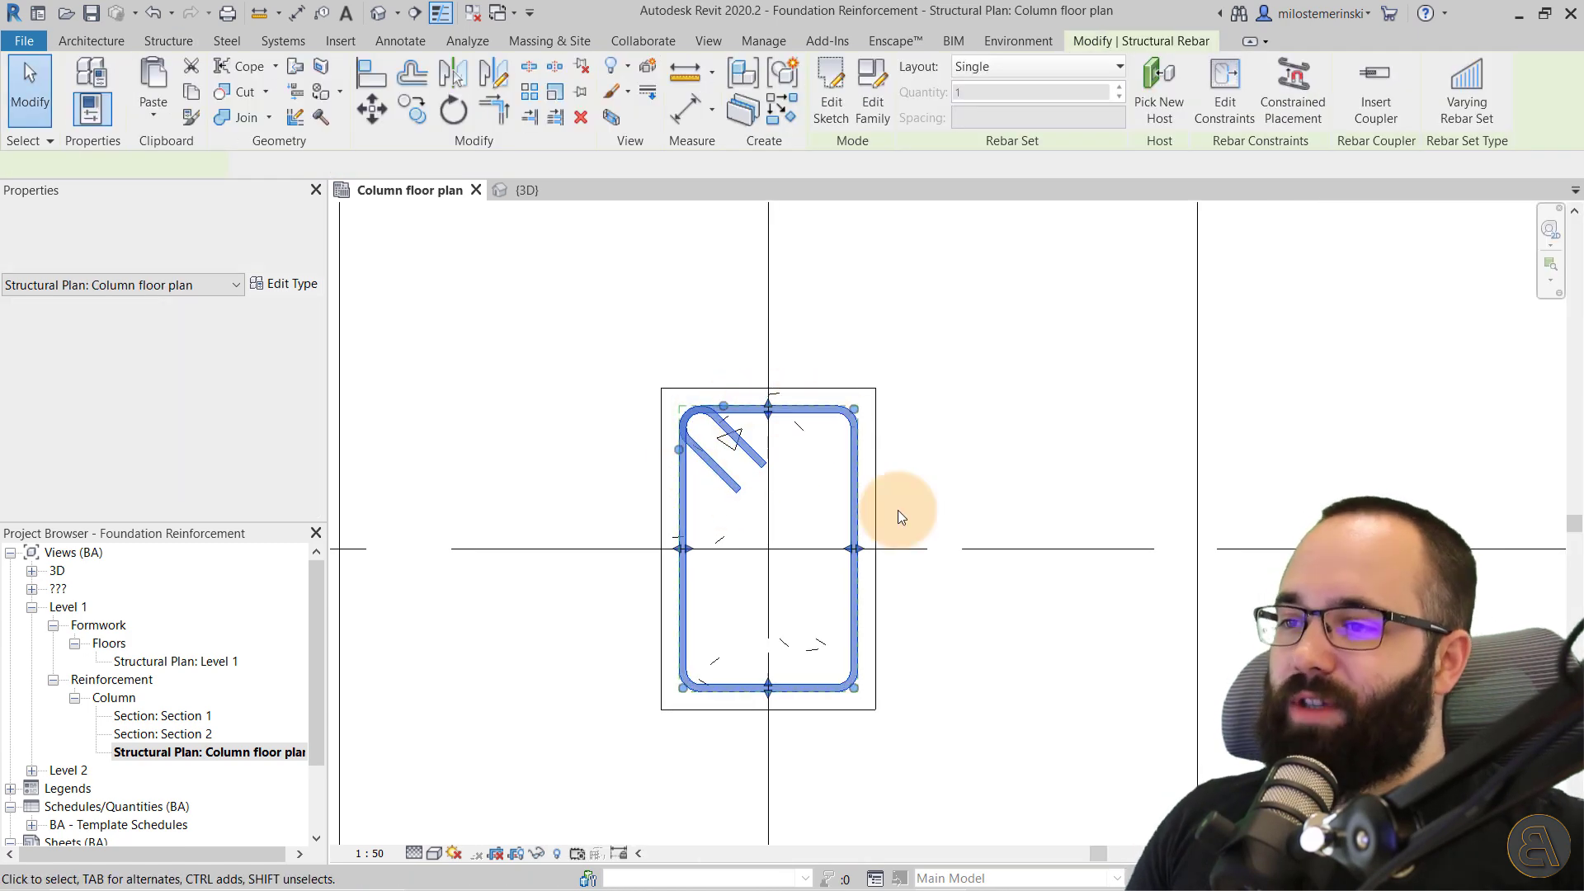
{"action": "left_click", "coordinate": [985, 71]}
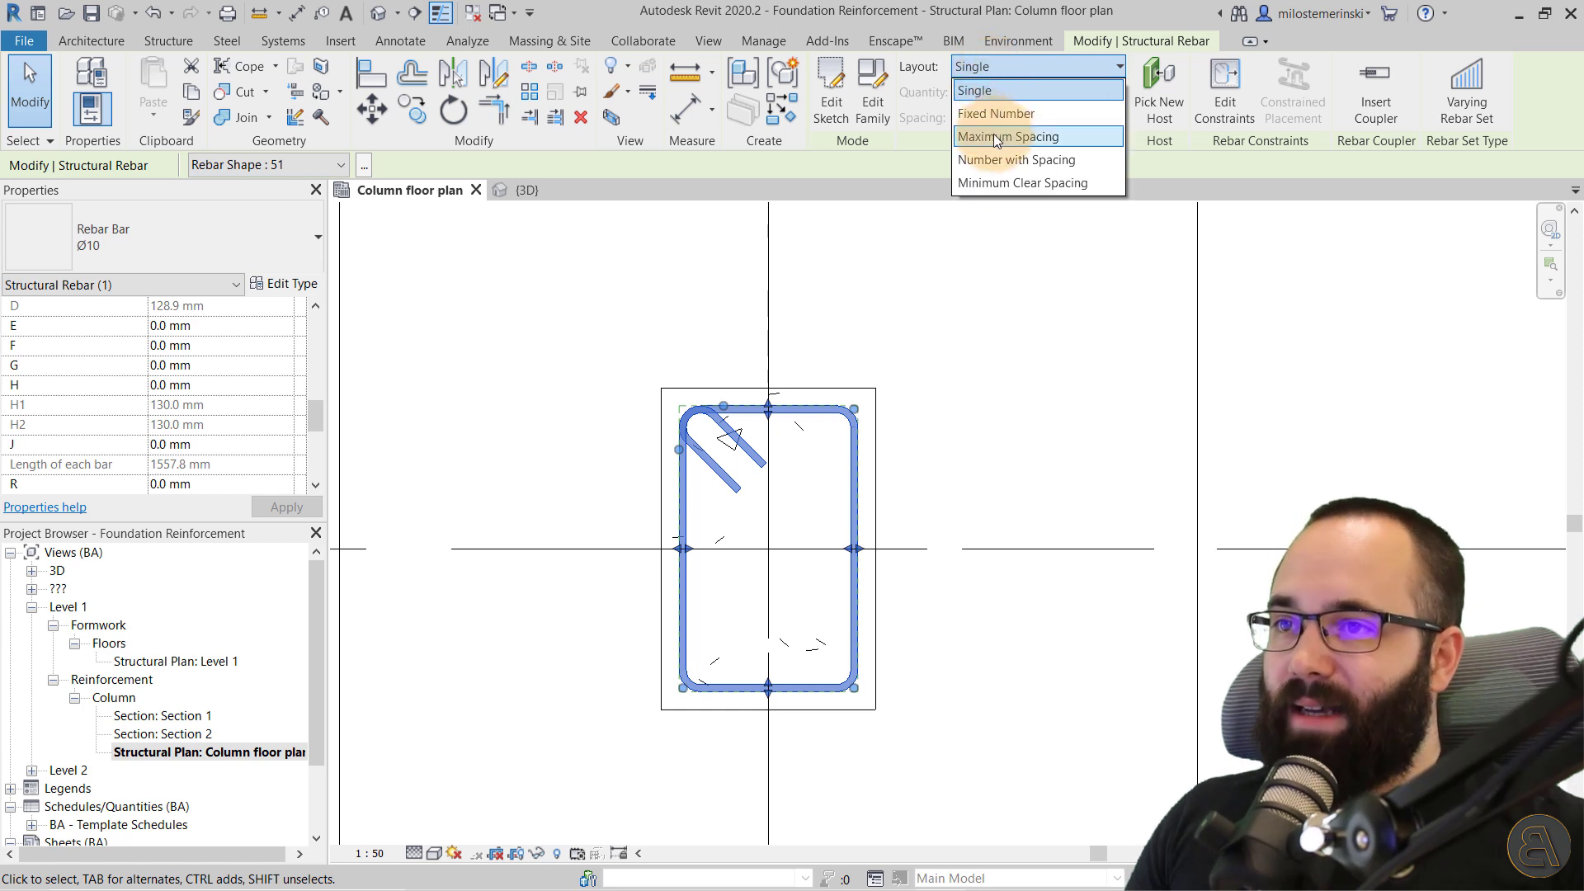
{"action": "left_click", "coordinate": [993, 136]}
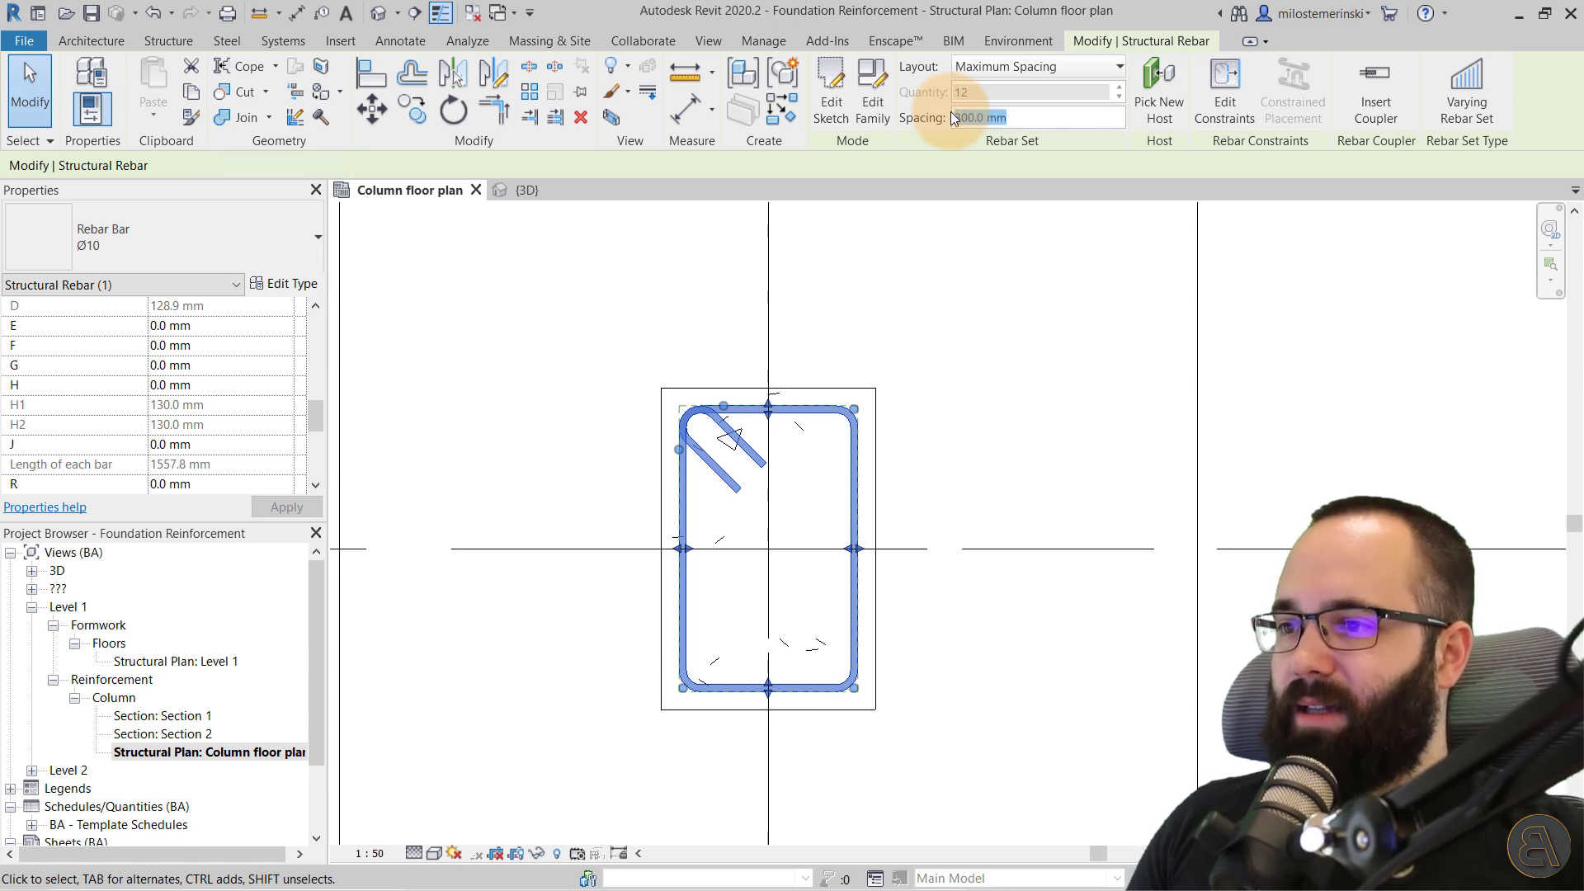
{"action": "left_click", "coordinate": [965, 240]}
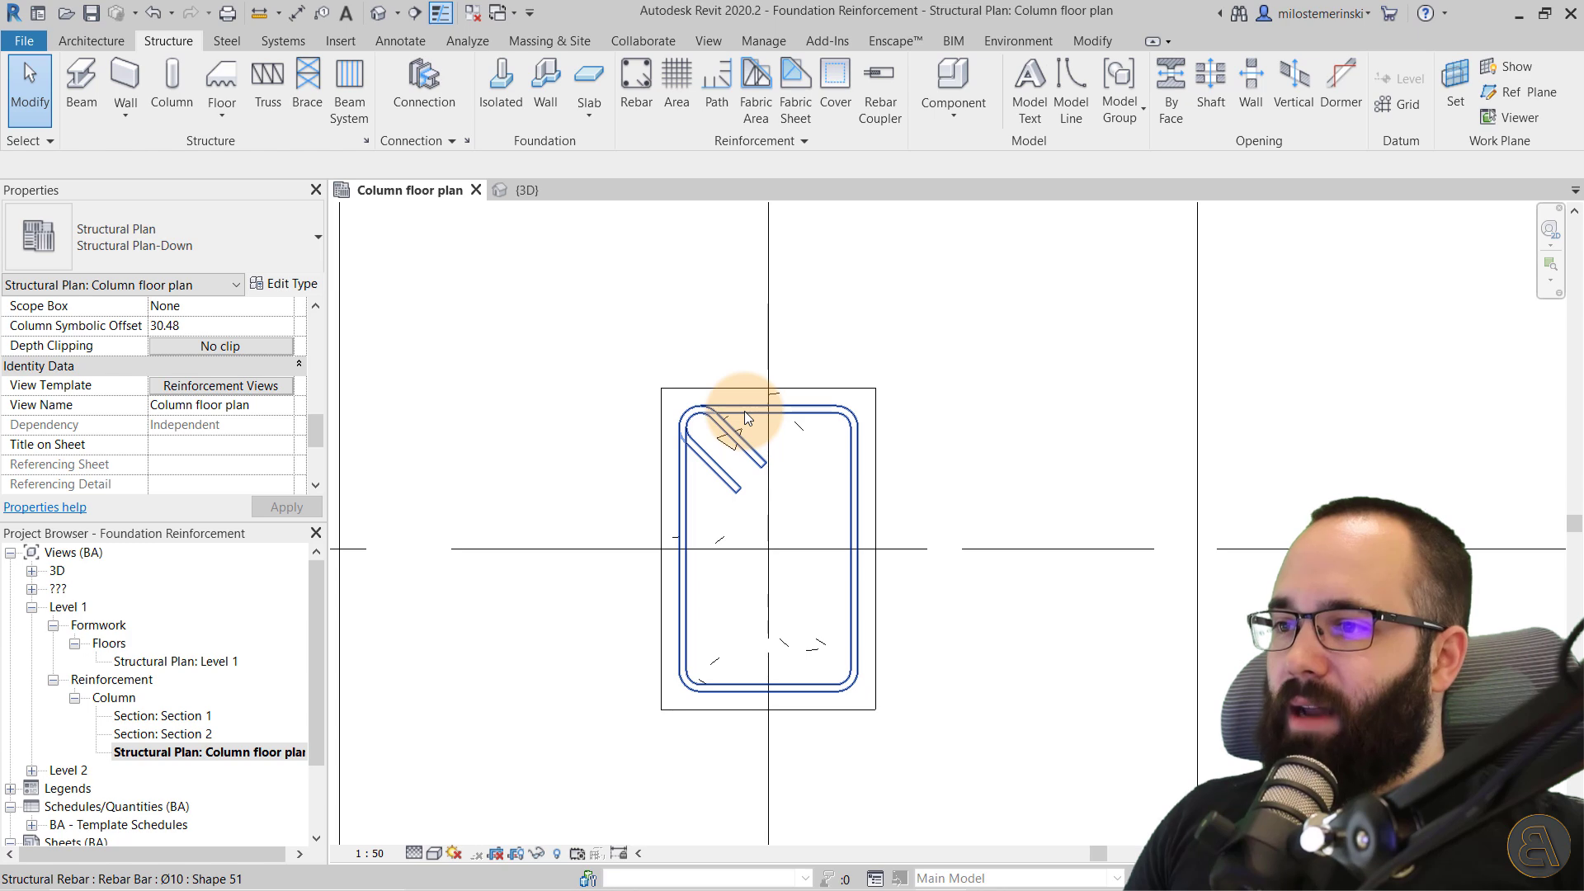
Inspect the stirrup distribution along the column in Section 1, then return to the Column floor plan.
{"action": "left_click", "coordinate": [678, 416]}
{"action": "scroll", "coordinate": [896, 514], "scroll_direction": "down", "scroll_amount": 3}
{"action": "scroll", "coordinate": [945, 561], "scroll_direction": "down", "scroll_amount": 3}
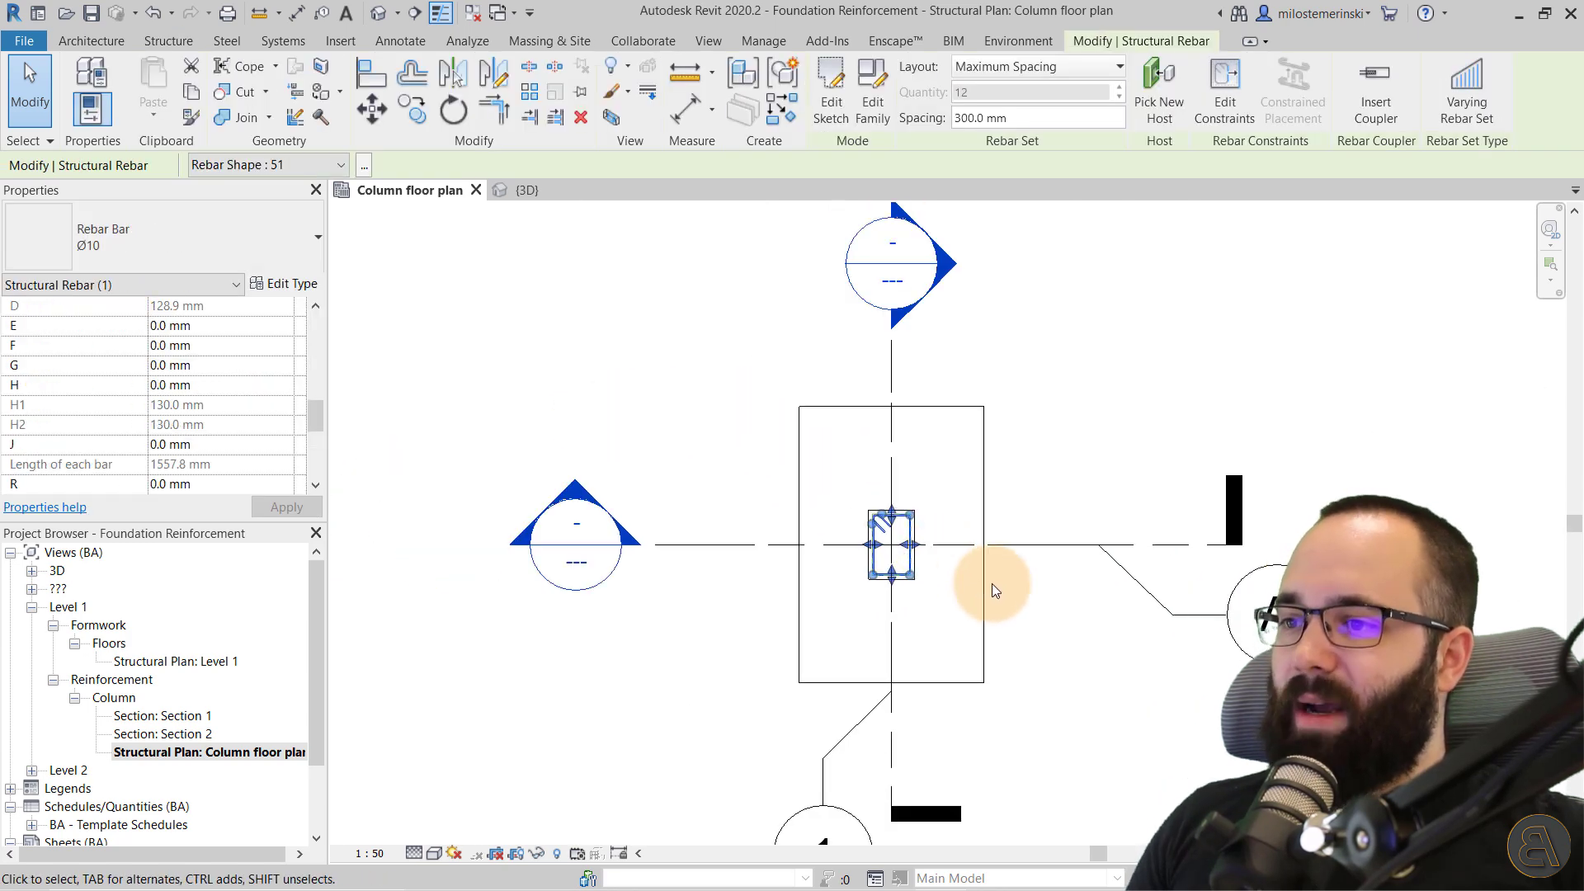
{"action": "key", "text": "Escape"}
{"action": "double_click", "coordinate": [548, 419]}
{"action": "scroll", "coordinate": [907, 544], "scroll_direction": "up", "scroll_amount": 2}
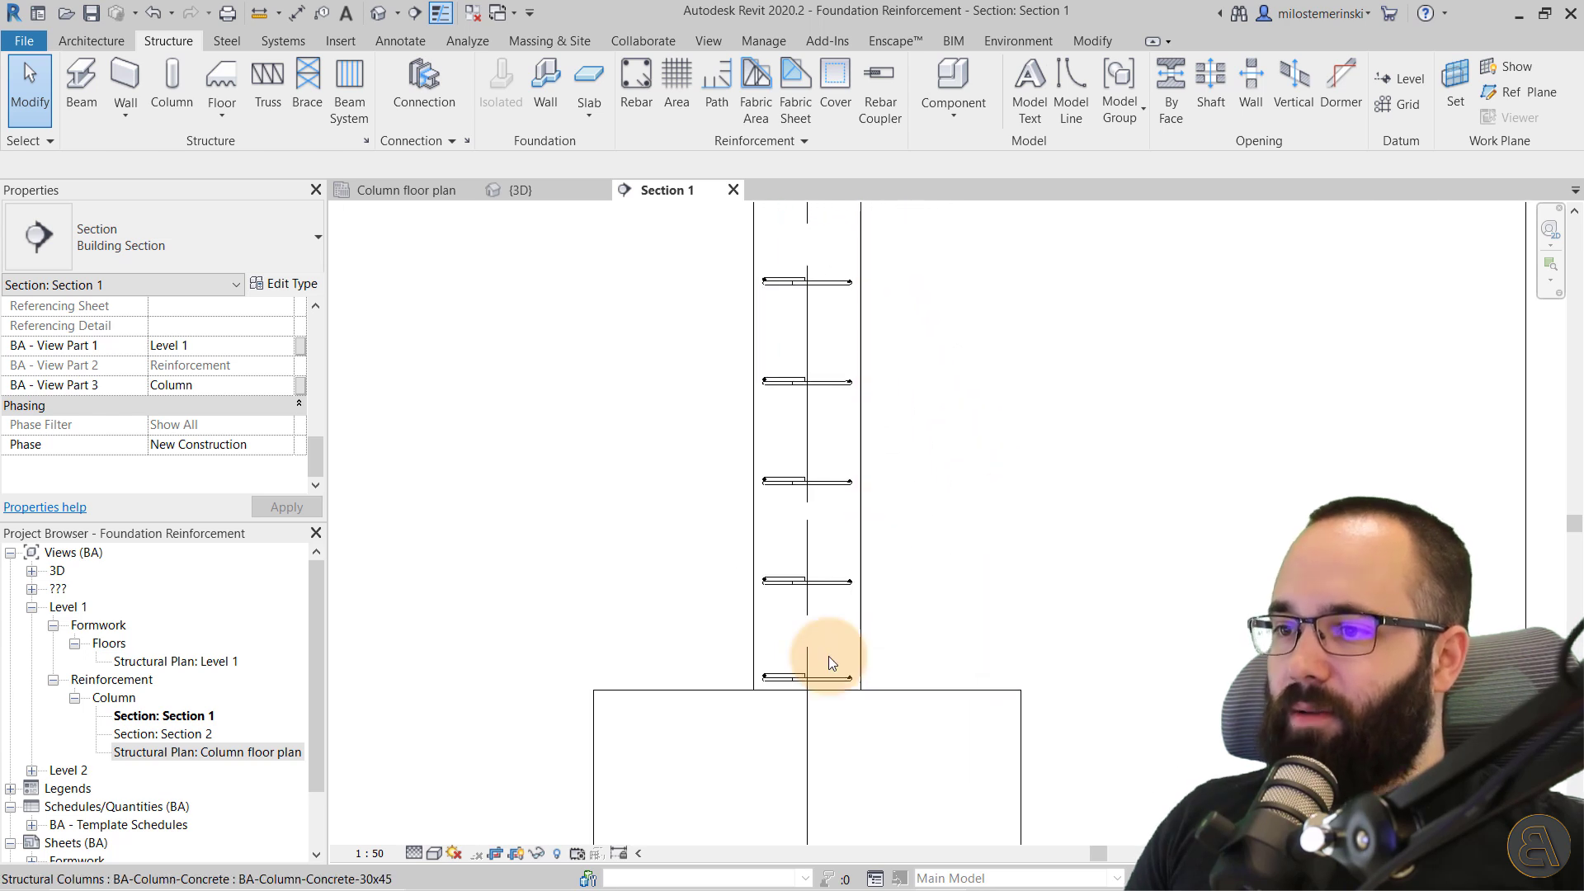
{"action": "left_click", "coordinate": [836, 685]}
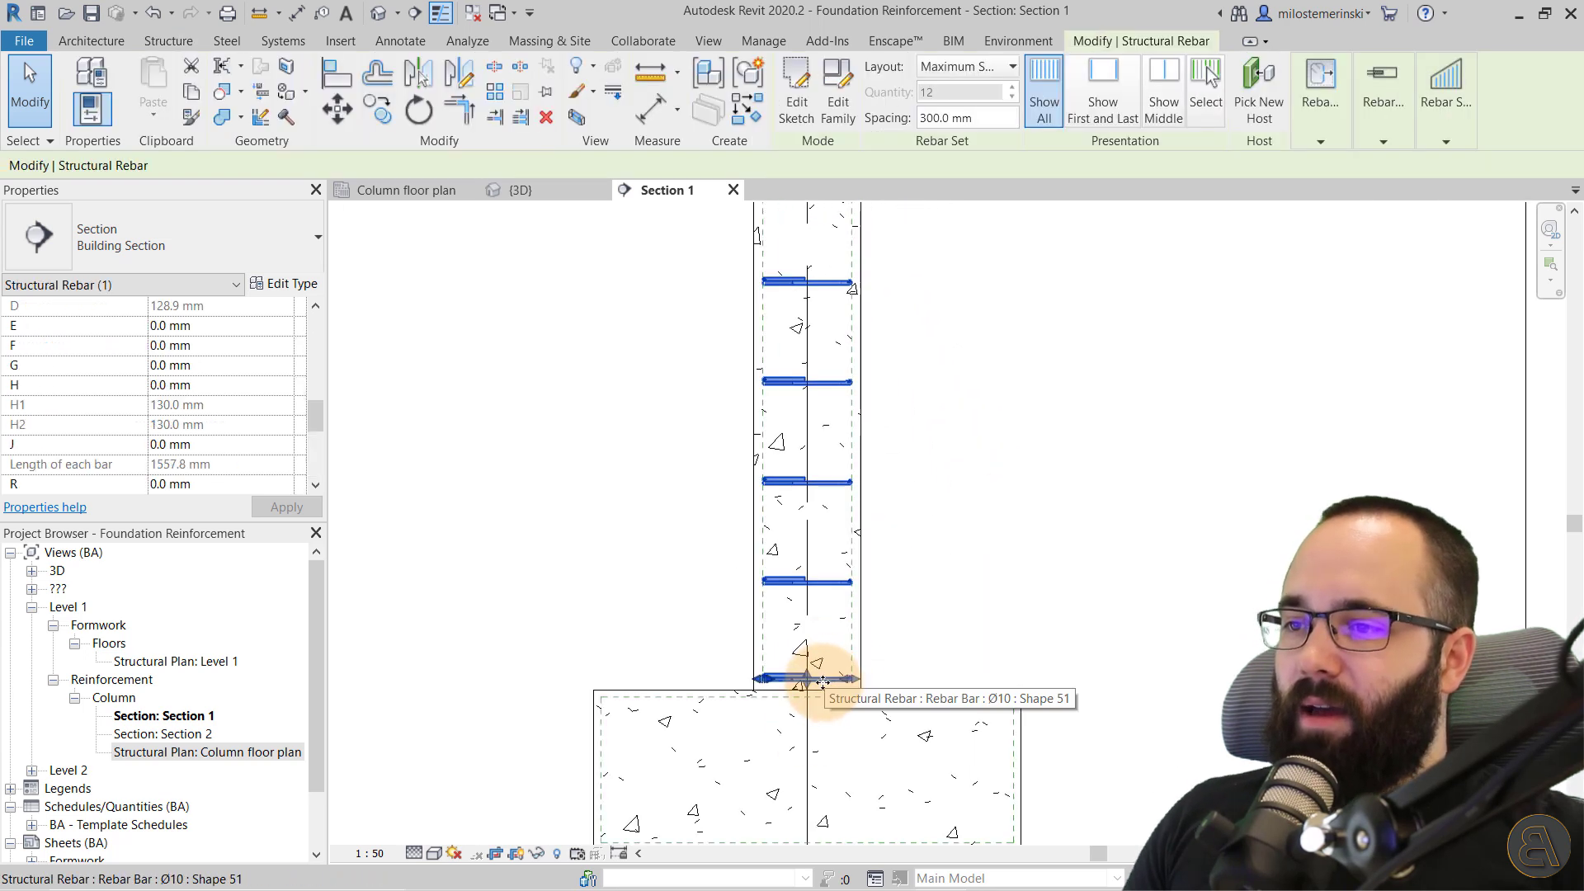
{"action": "scroll", "coordinate": [941, 545], "scroll_direction": "down", "scroll_amount": 3}
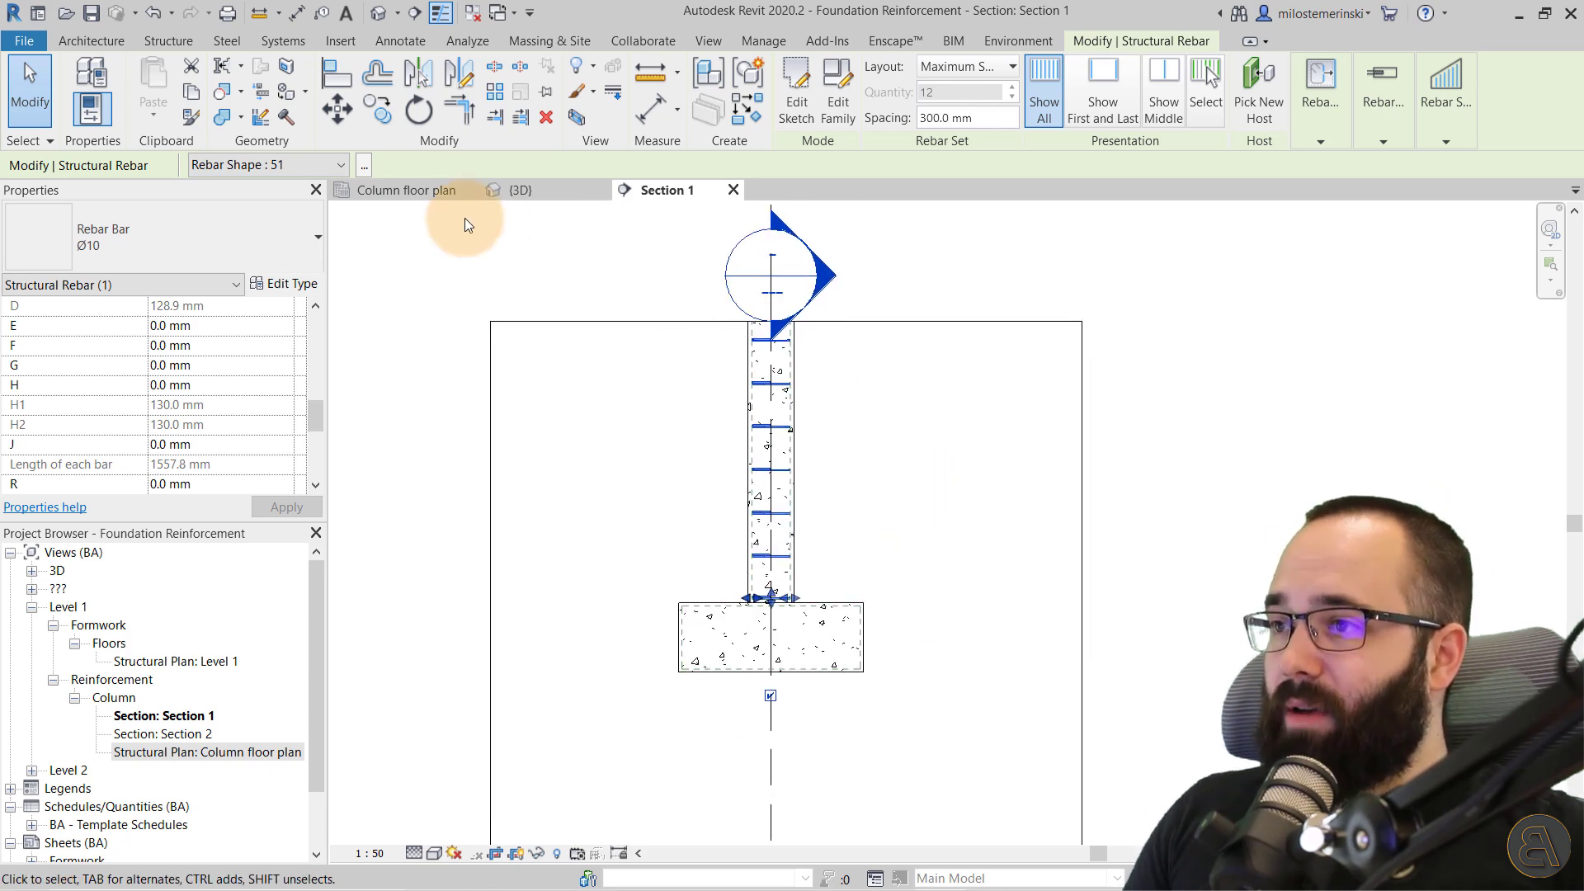
{"action": "left_click", "coordinate": [408, 190]}
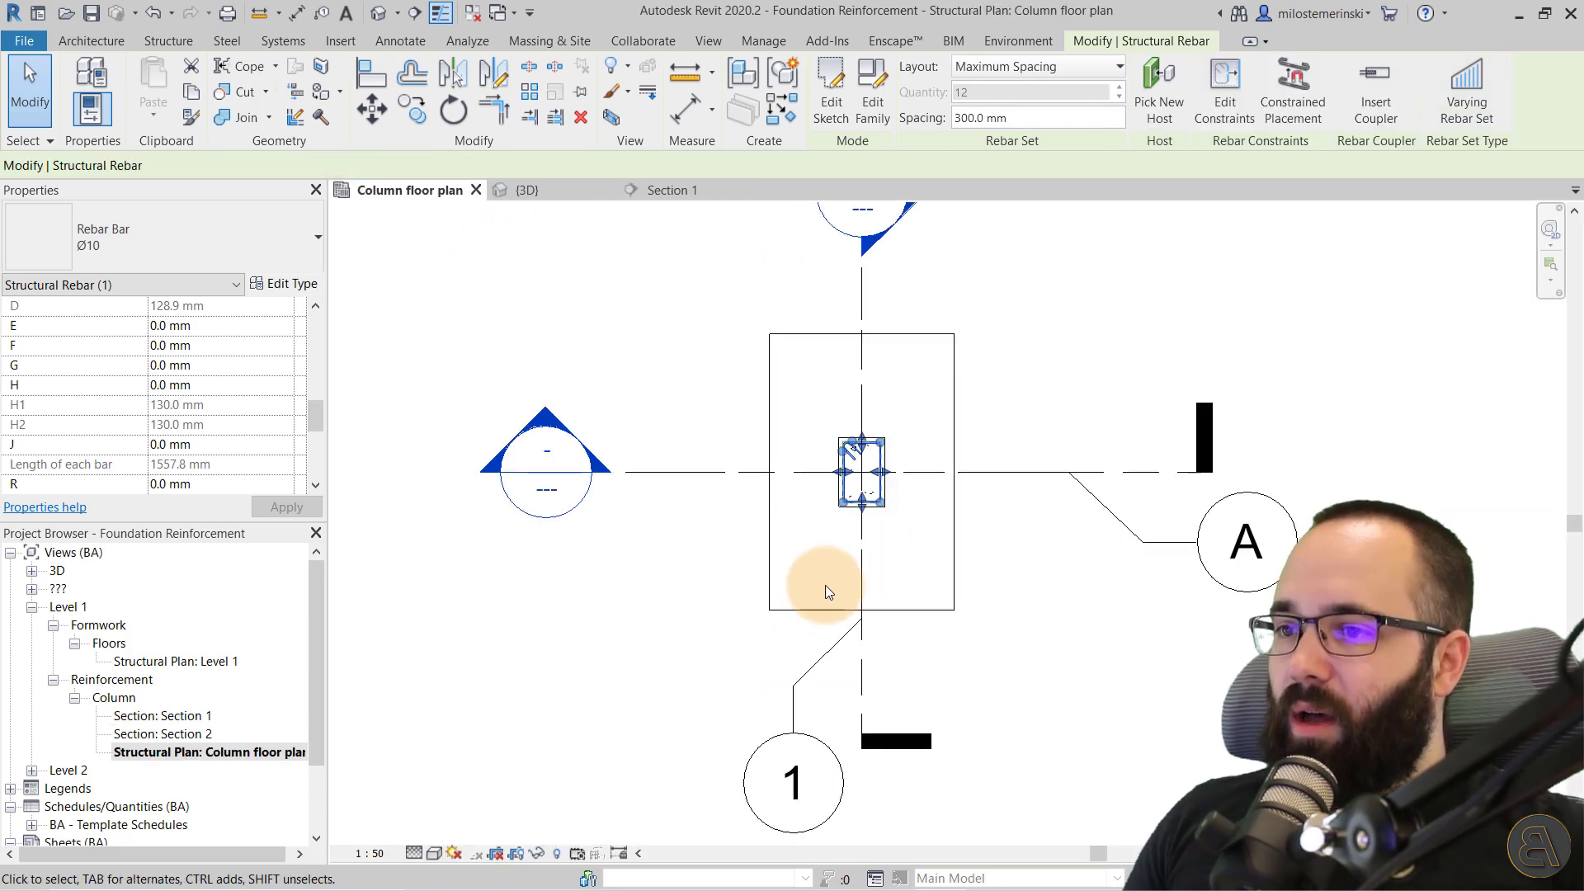
{"action": "scroll", "coordinate": [877, 470], "scroll_direction": "up", "scroll_amount": 4}
{"action": "left_click", "coordinate": [1056, 572]}
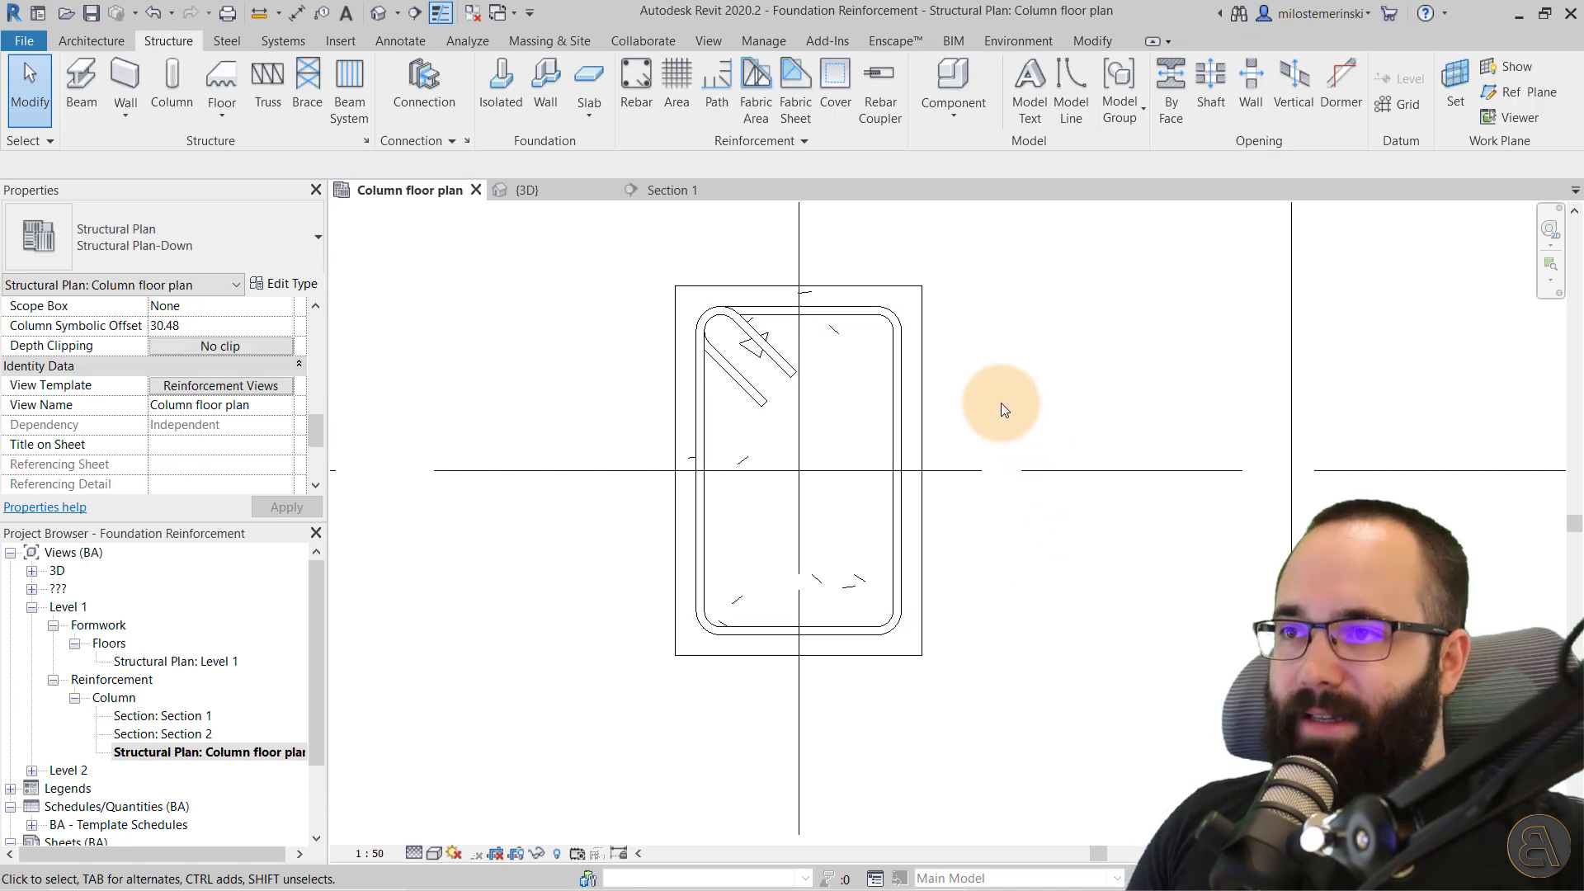
Start placing longitudinal rebar with the straight Rebar Shape 00 and the placement orientation Parallel to Cover.
{"action": "left_click", "coordinate": [636, 87]}
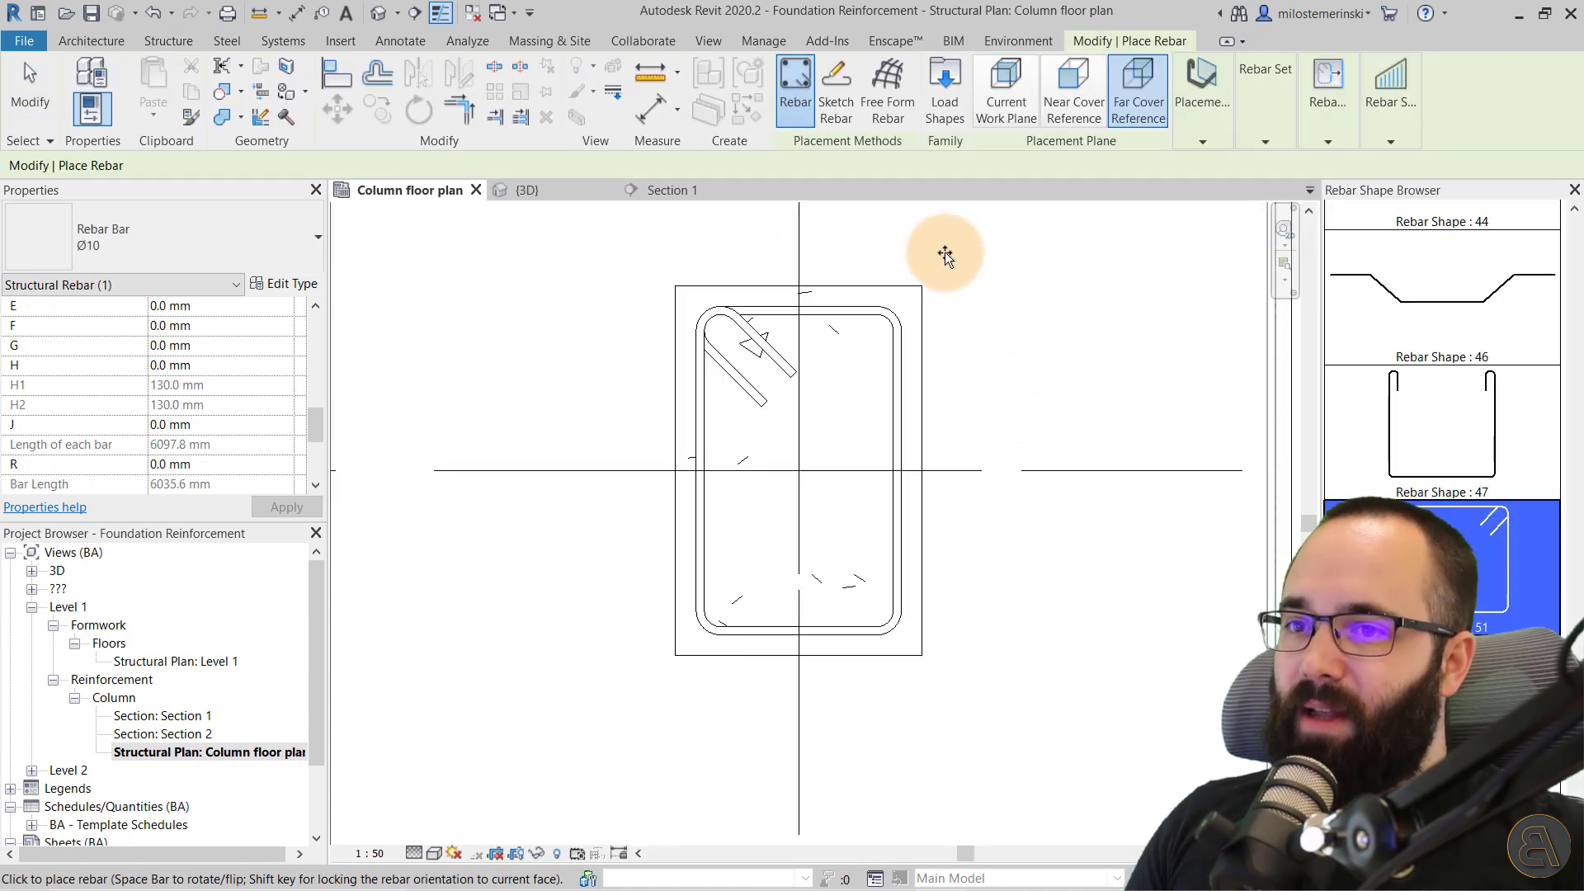
{"action": "scroll", "coordinate": [1422, 438], "scroll_direction": "up", "scroll_amount": 8}
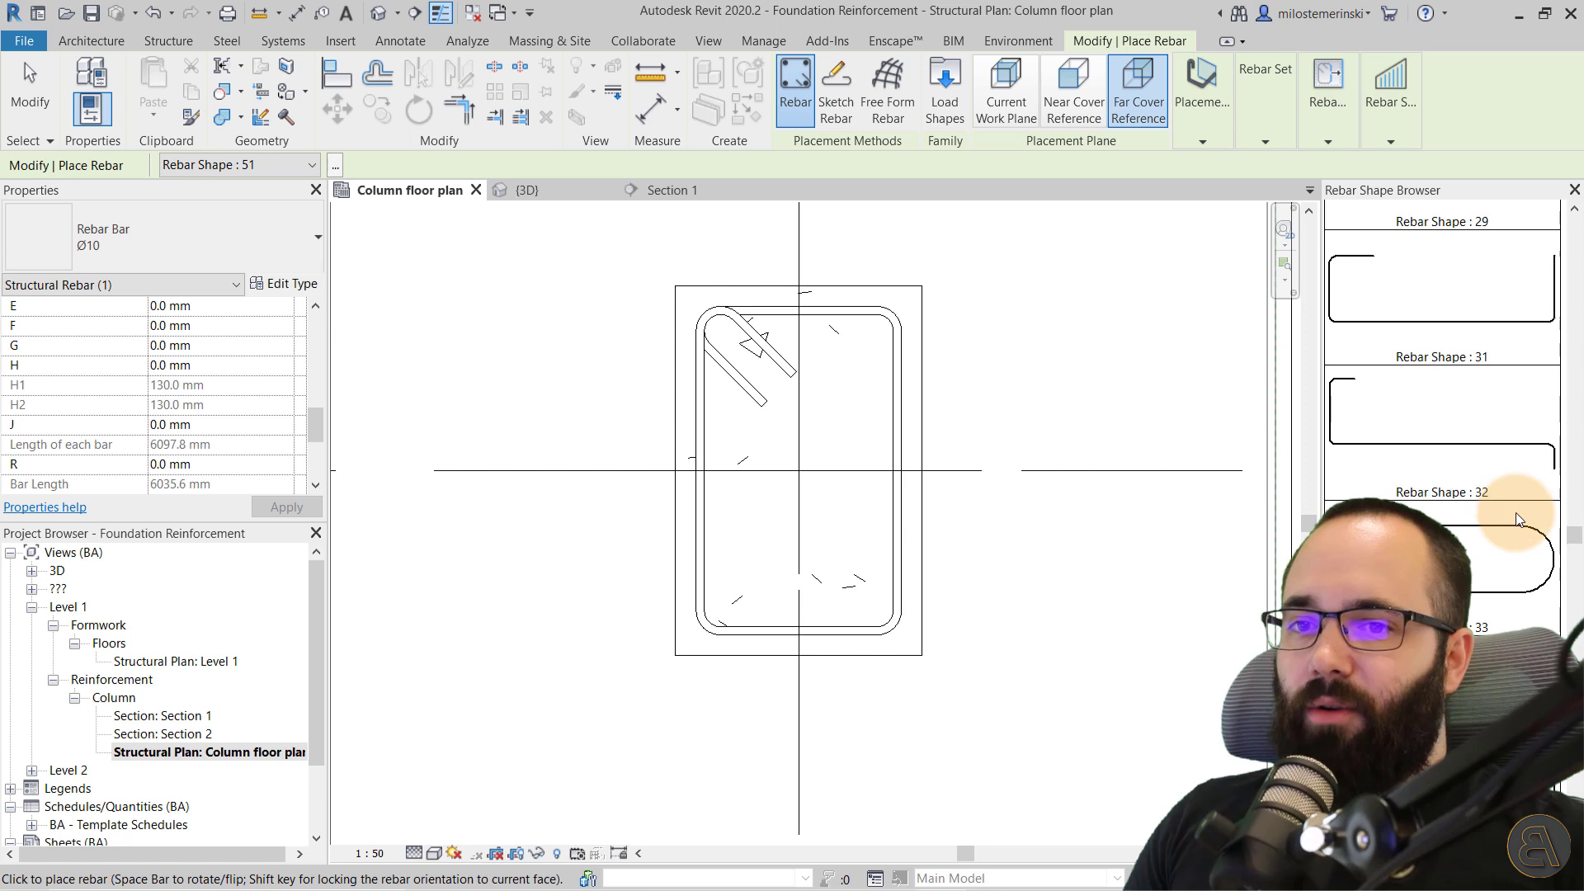
{"action": "left_click_drag", "start_coordinate": [1575, 536], "coordinate": [1574, 223]}
{"action": "left_click", "coordinate": [1434, 268]}
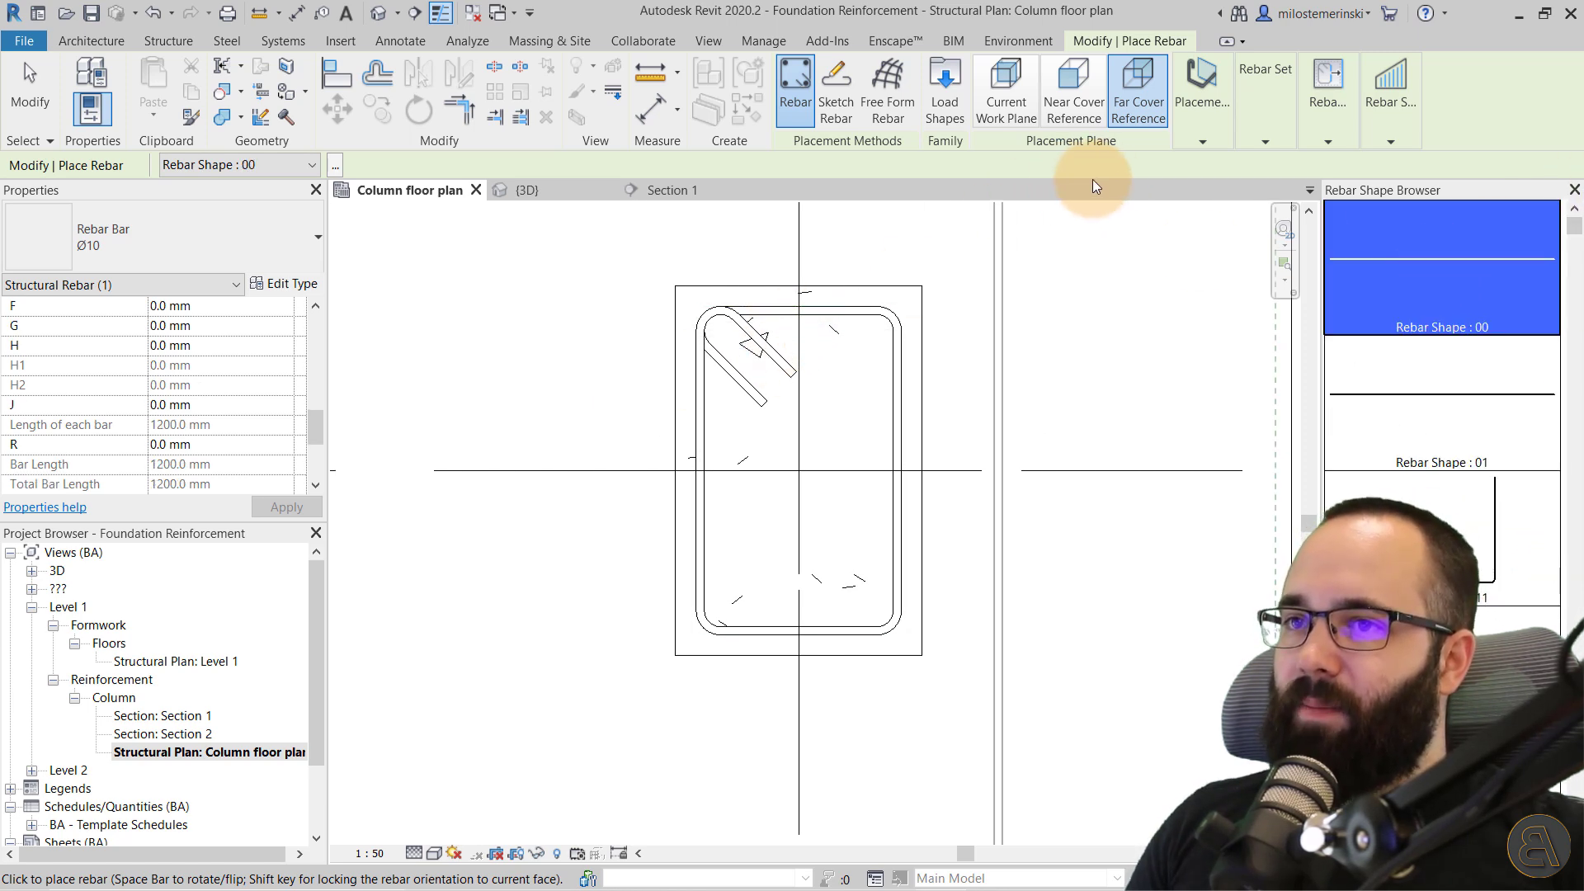
{"action": "left_click", "coordinate": [1202, 134]}
{"action": "left_click", "coordinate": [1266, 188]}
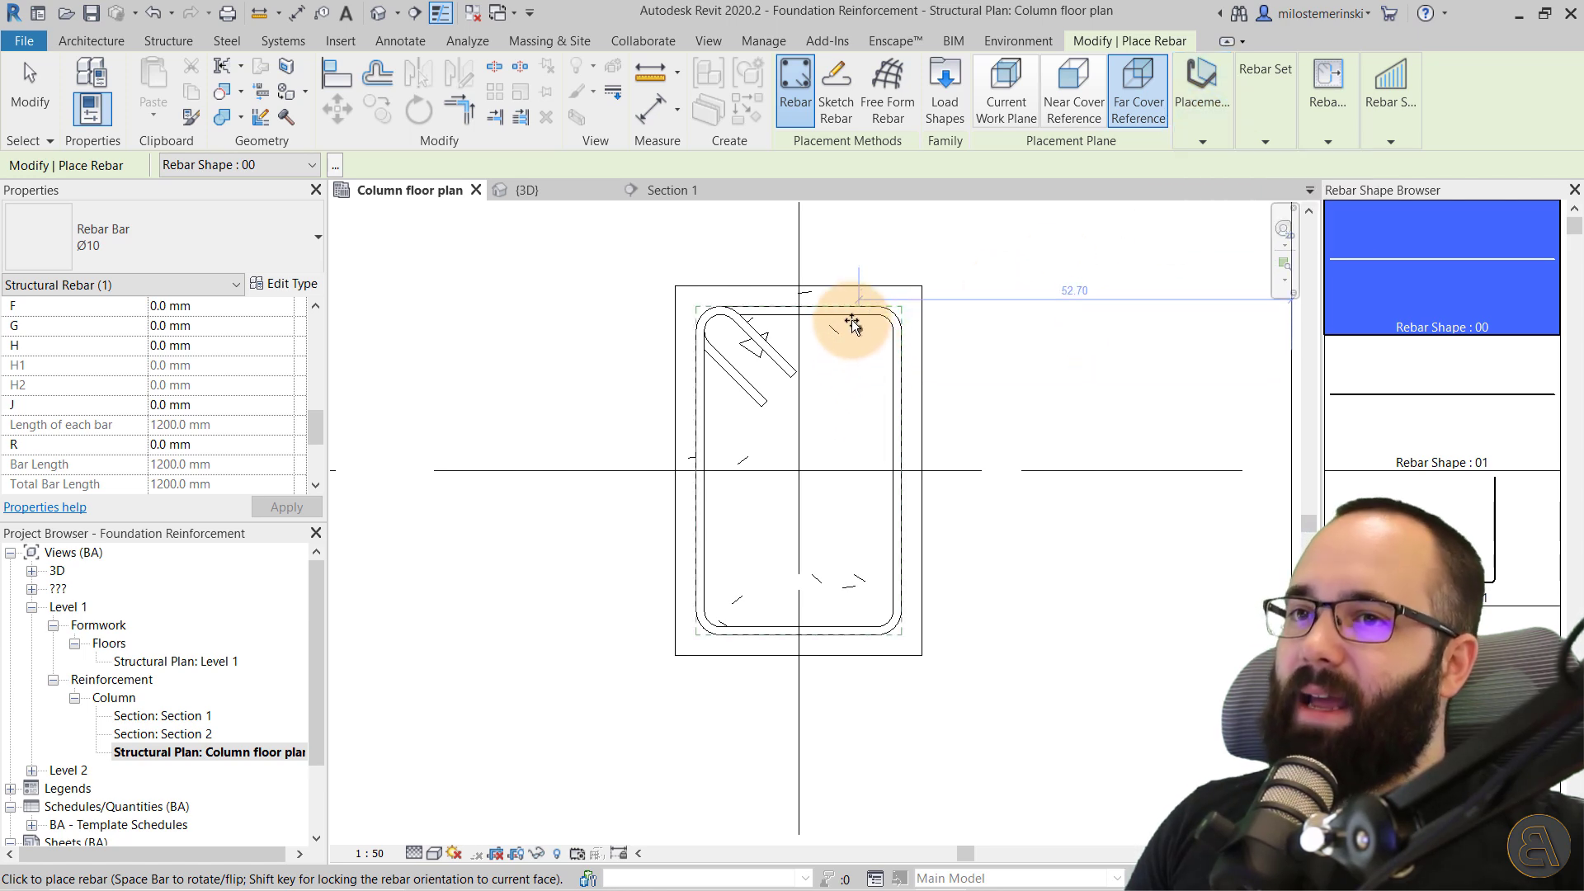
Set the layout to Fixed Number and place a set of three Ø10 vertical bars along each long side inside the stirrup.
{"action": "left_click", "coordinate": [1277, 138]}
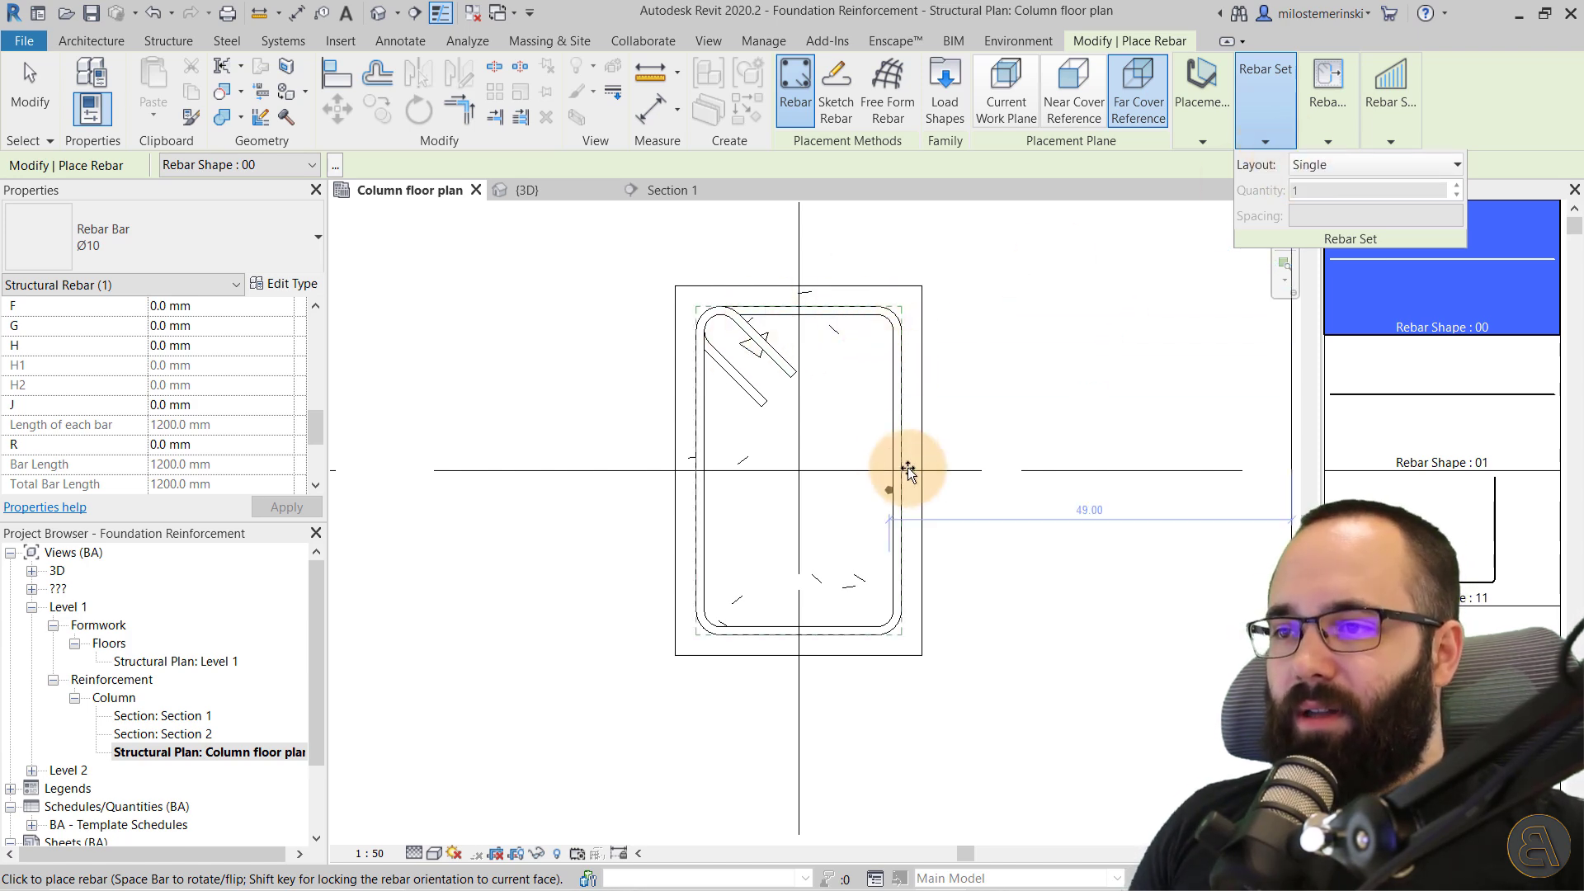
{"action": "left_click", "coordinate": [1347, 168]}
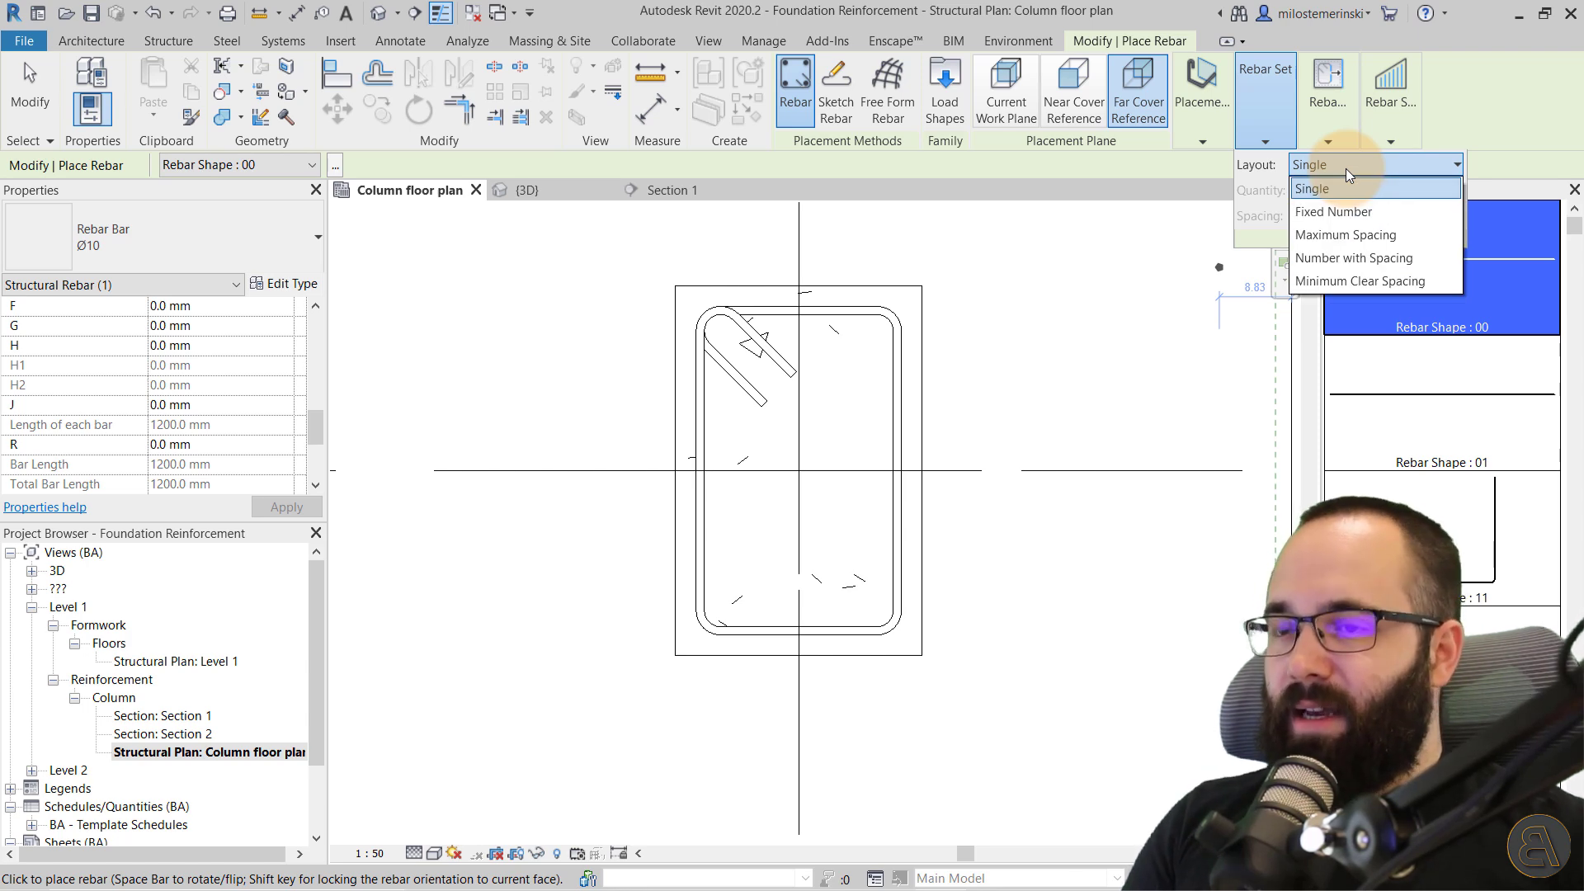
{"action": "left_click", "coordinate": [1333, 212]}
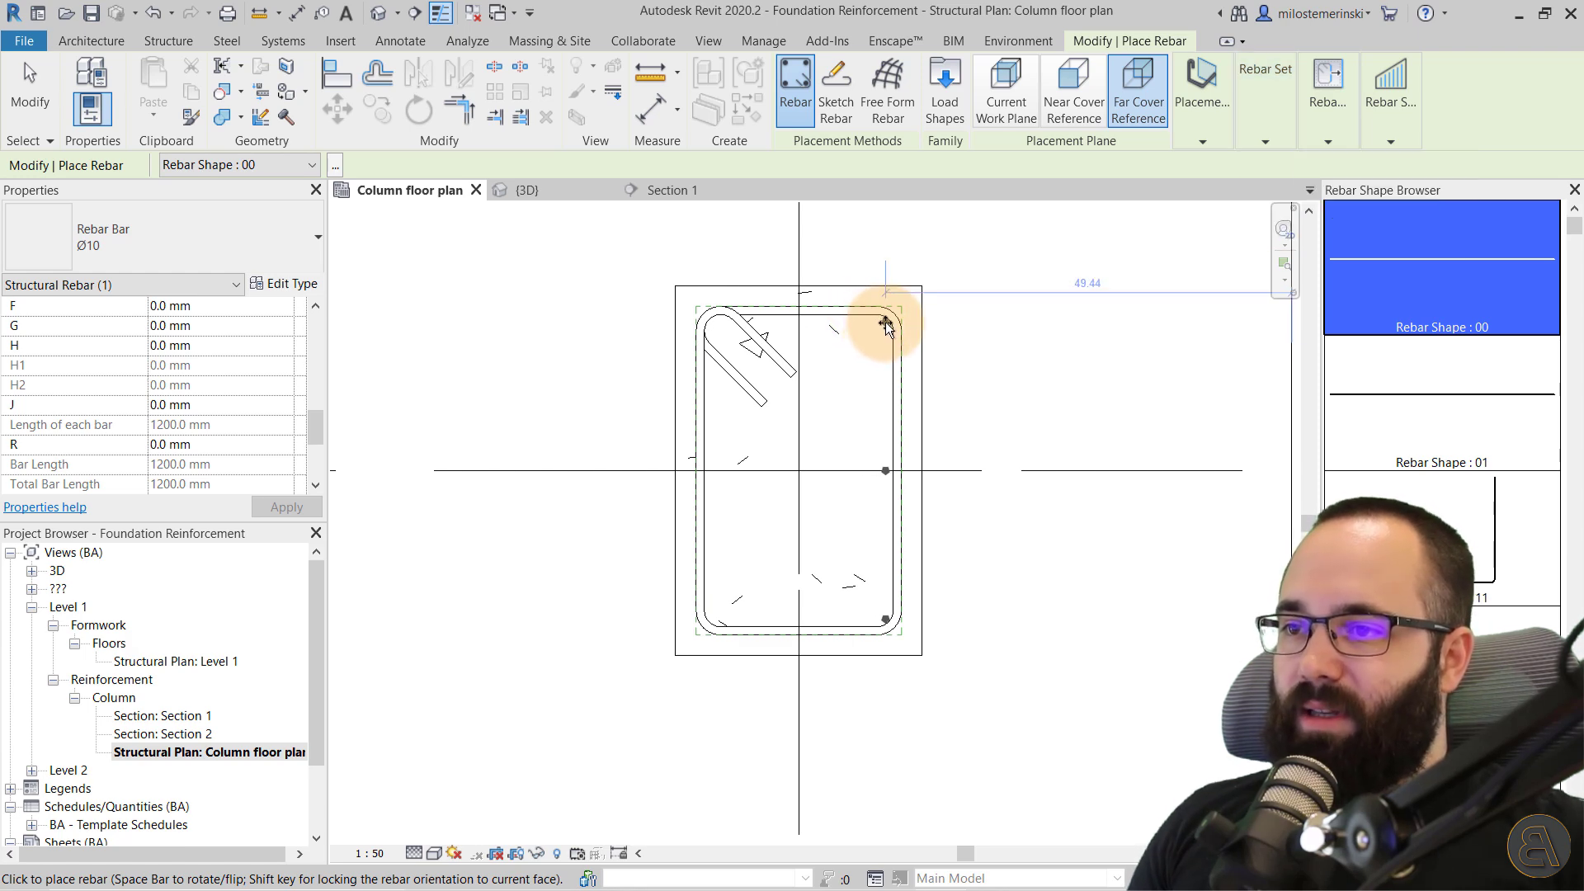
{"action": "left_click", "coordinate": [885, 324]}
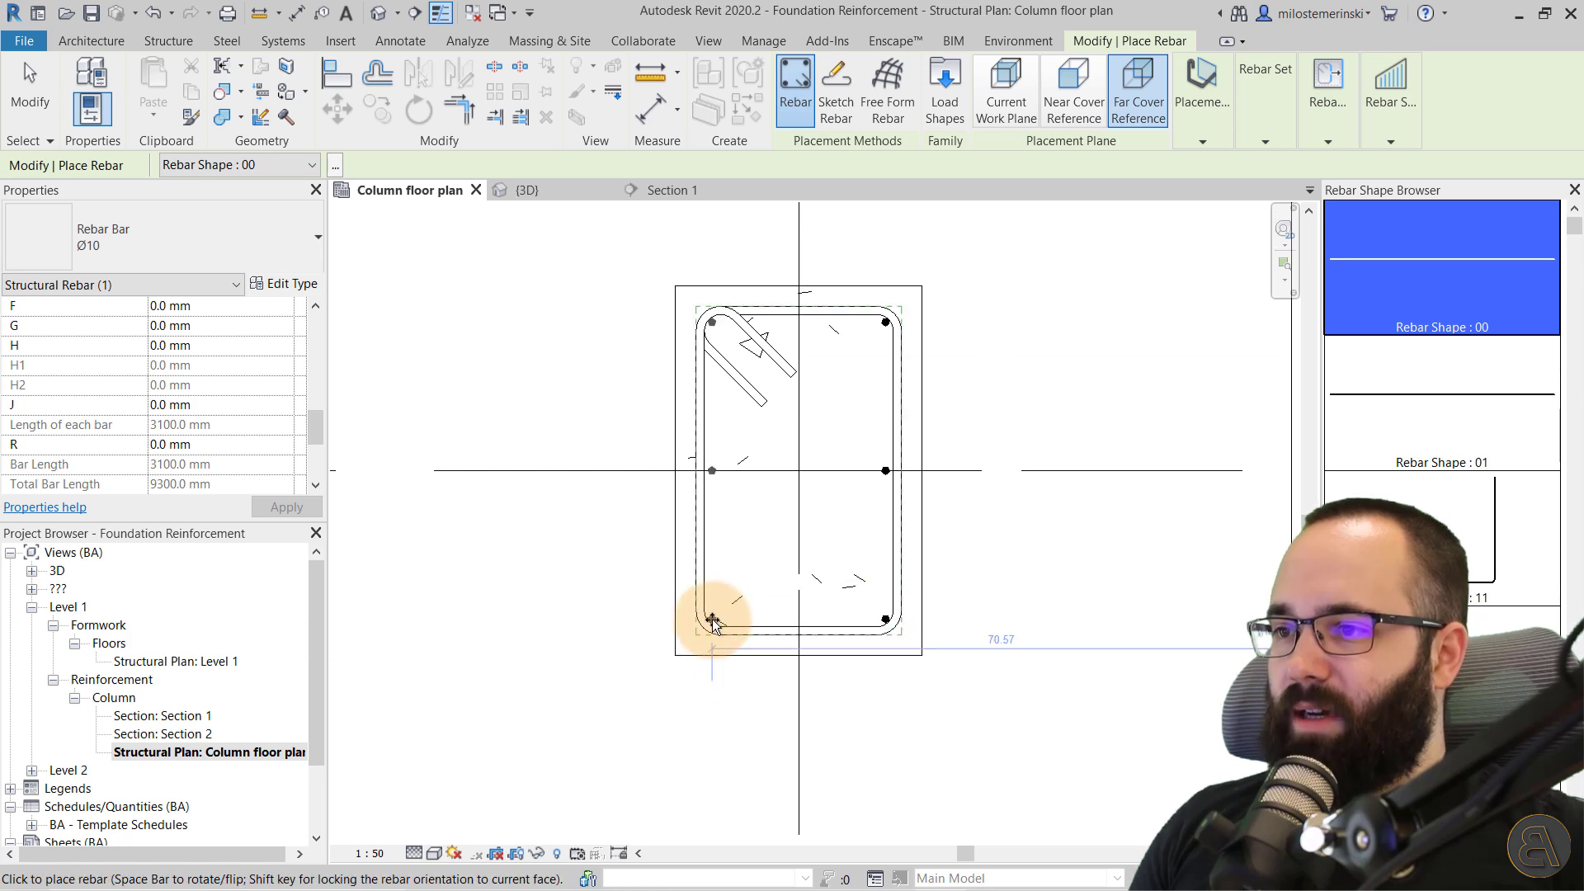
{"action": "left_click", "coordinate": [713, 623]}
{"action": "key", "text": "Escape"}
{"action": "key", "text": "Escape"}
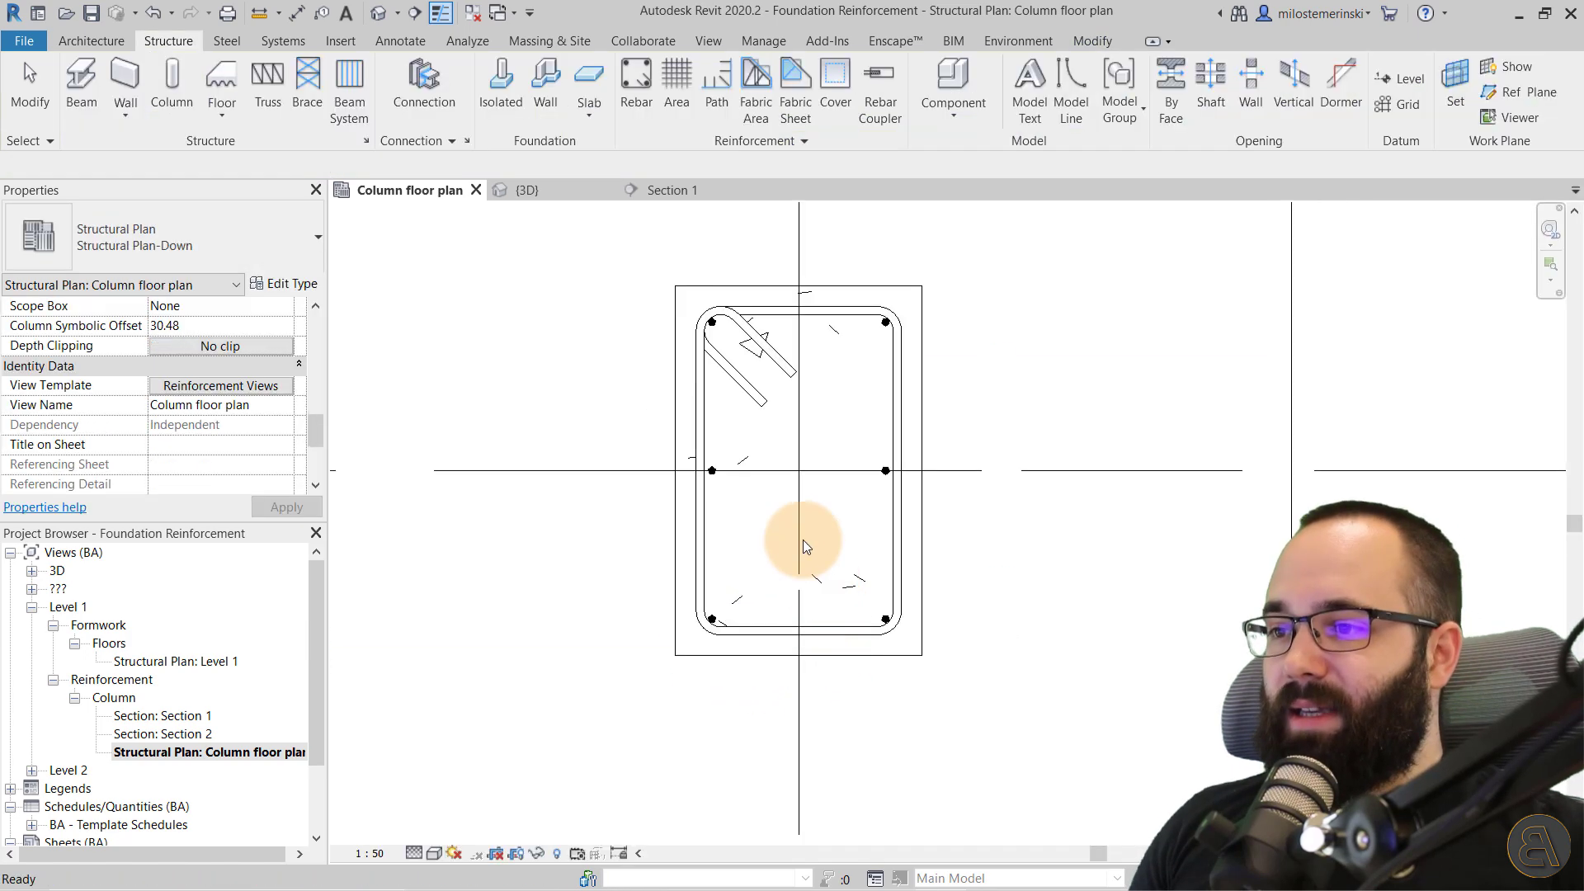
Change the column stirrup's bar type to Ø8.
{"action": "scroll", "coordinate": [757, 386], "scroll_direction": "up", "scroll_amount": 1}
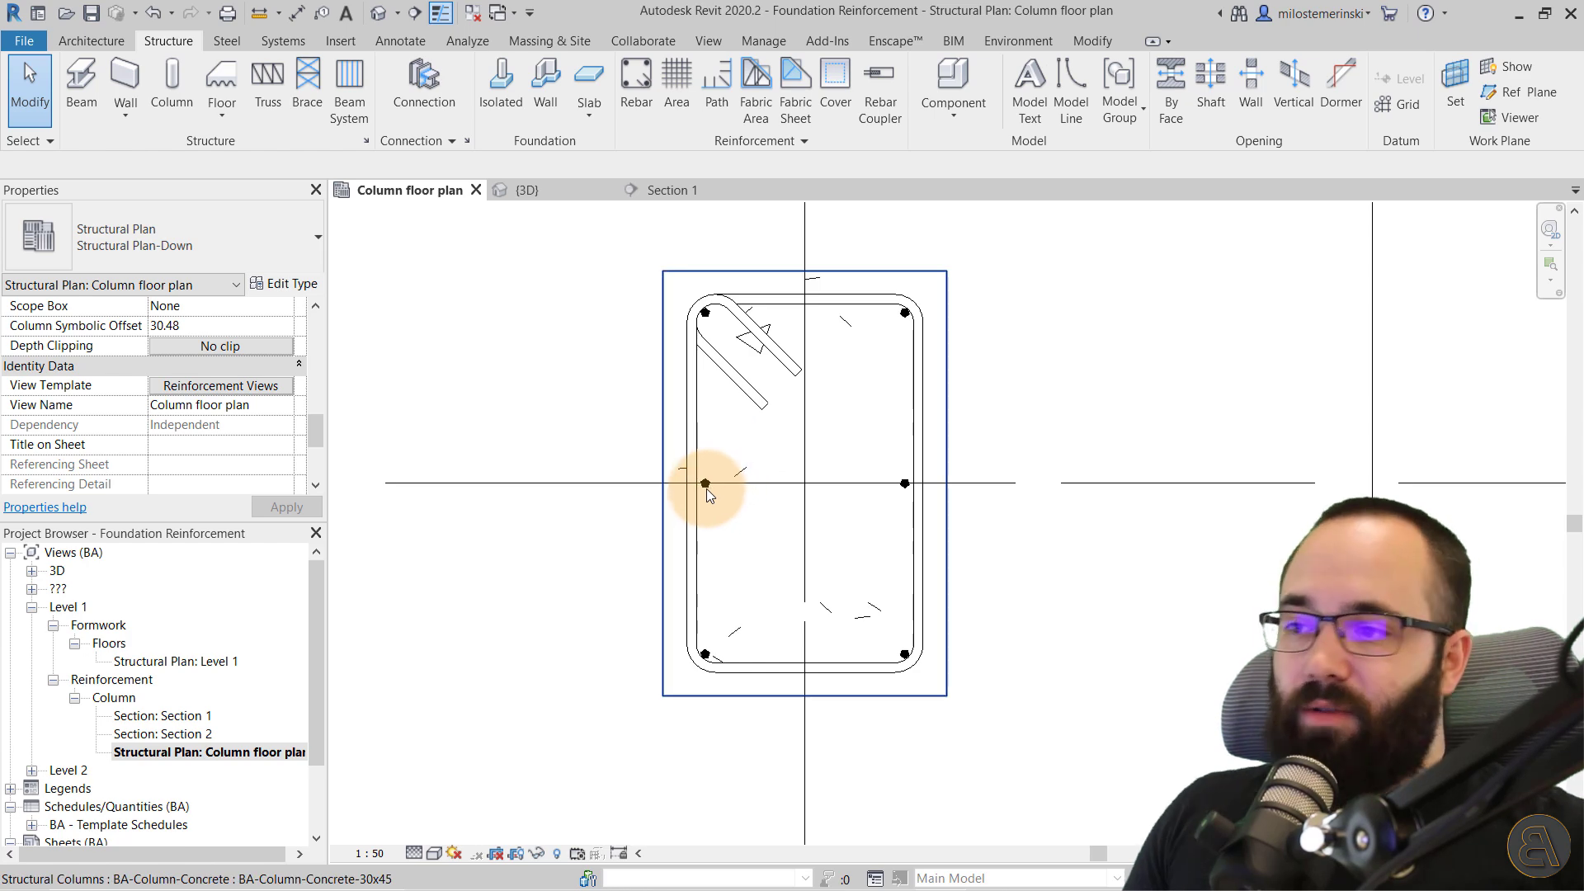
{"action": "left_click", "coordinate": [693, 518]}
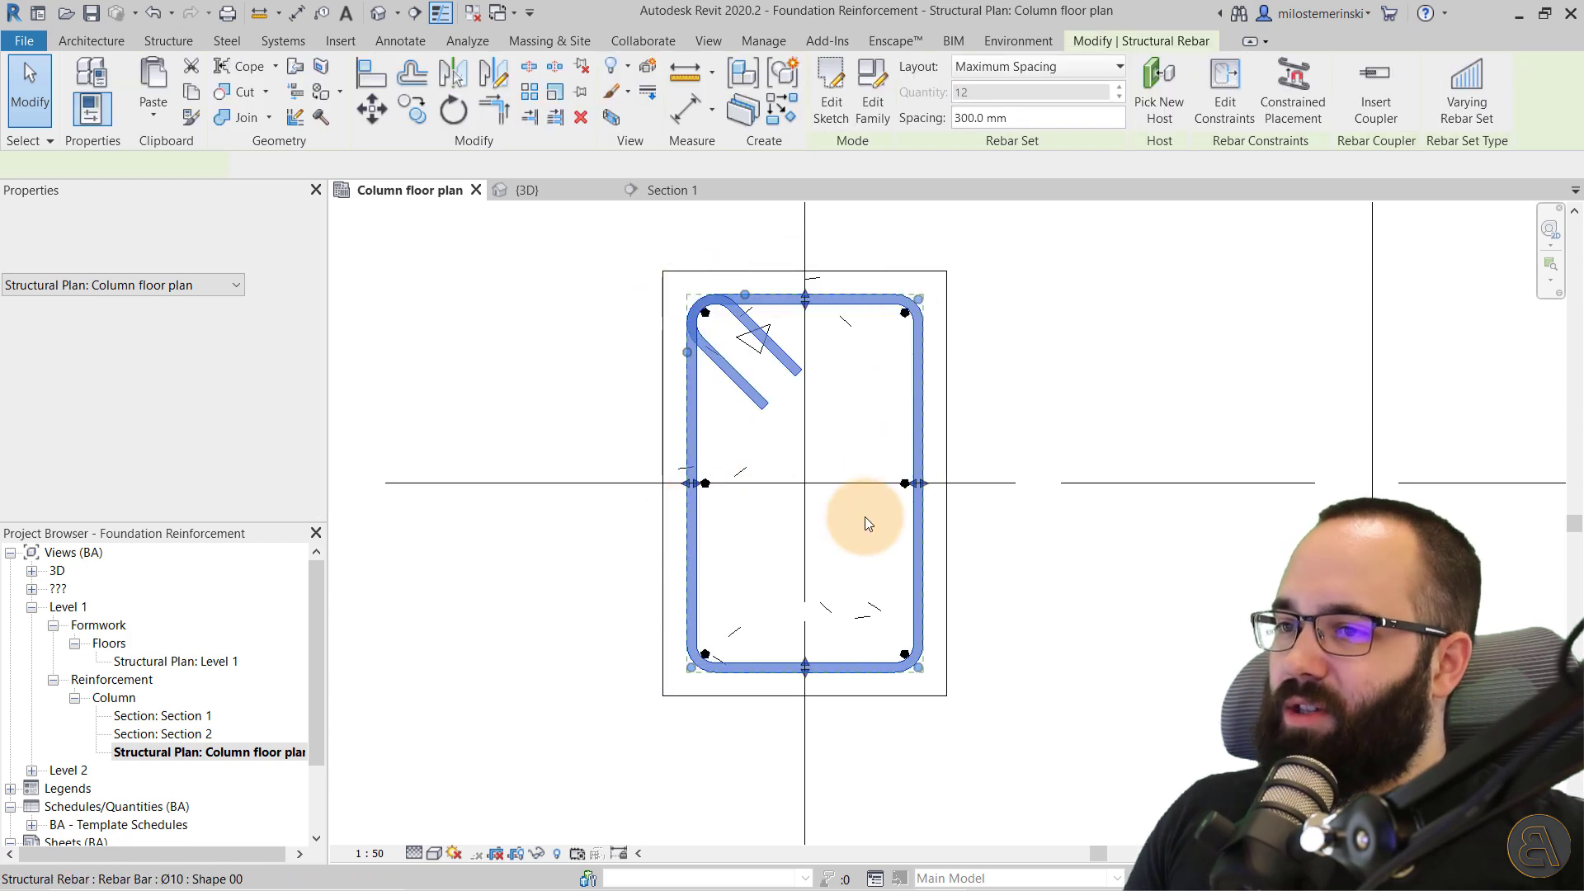
{"action": "left_click", "coordinate": [249, 245]}
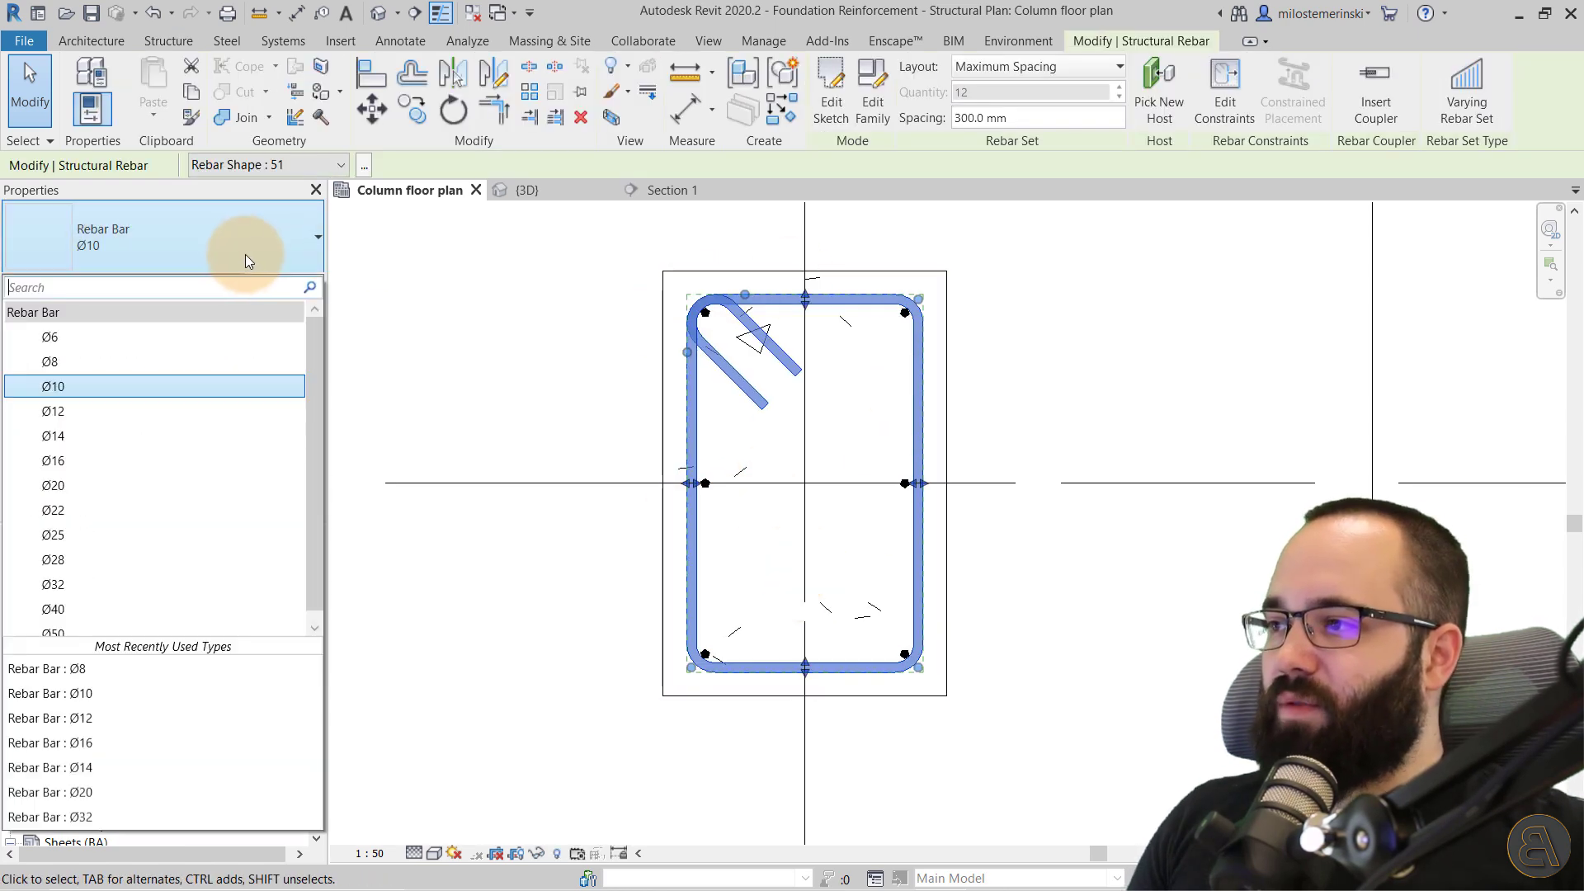
{"action": "left_click", "coordinate": [129, 363]}
{"action": "left_click", "coordinate": [613, 404]}
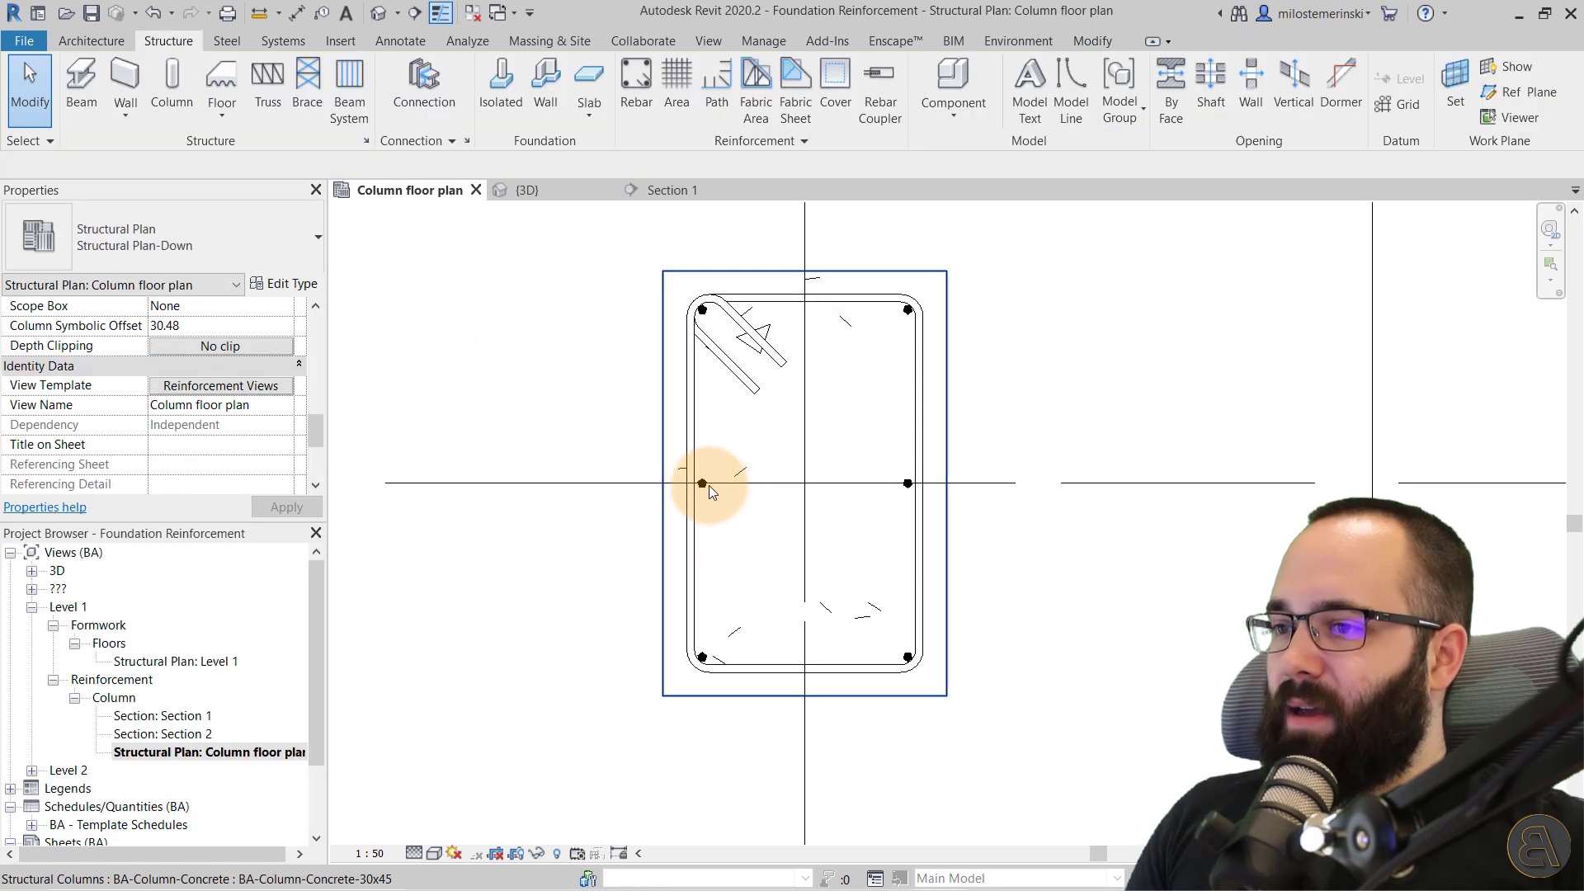
Change the bar type of both longitudinal rebar sets in the column to Ø12.
{"action": "left_click", "coordinate": [711, 554]}
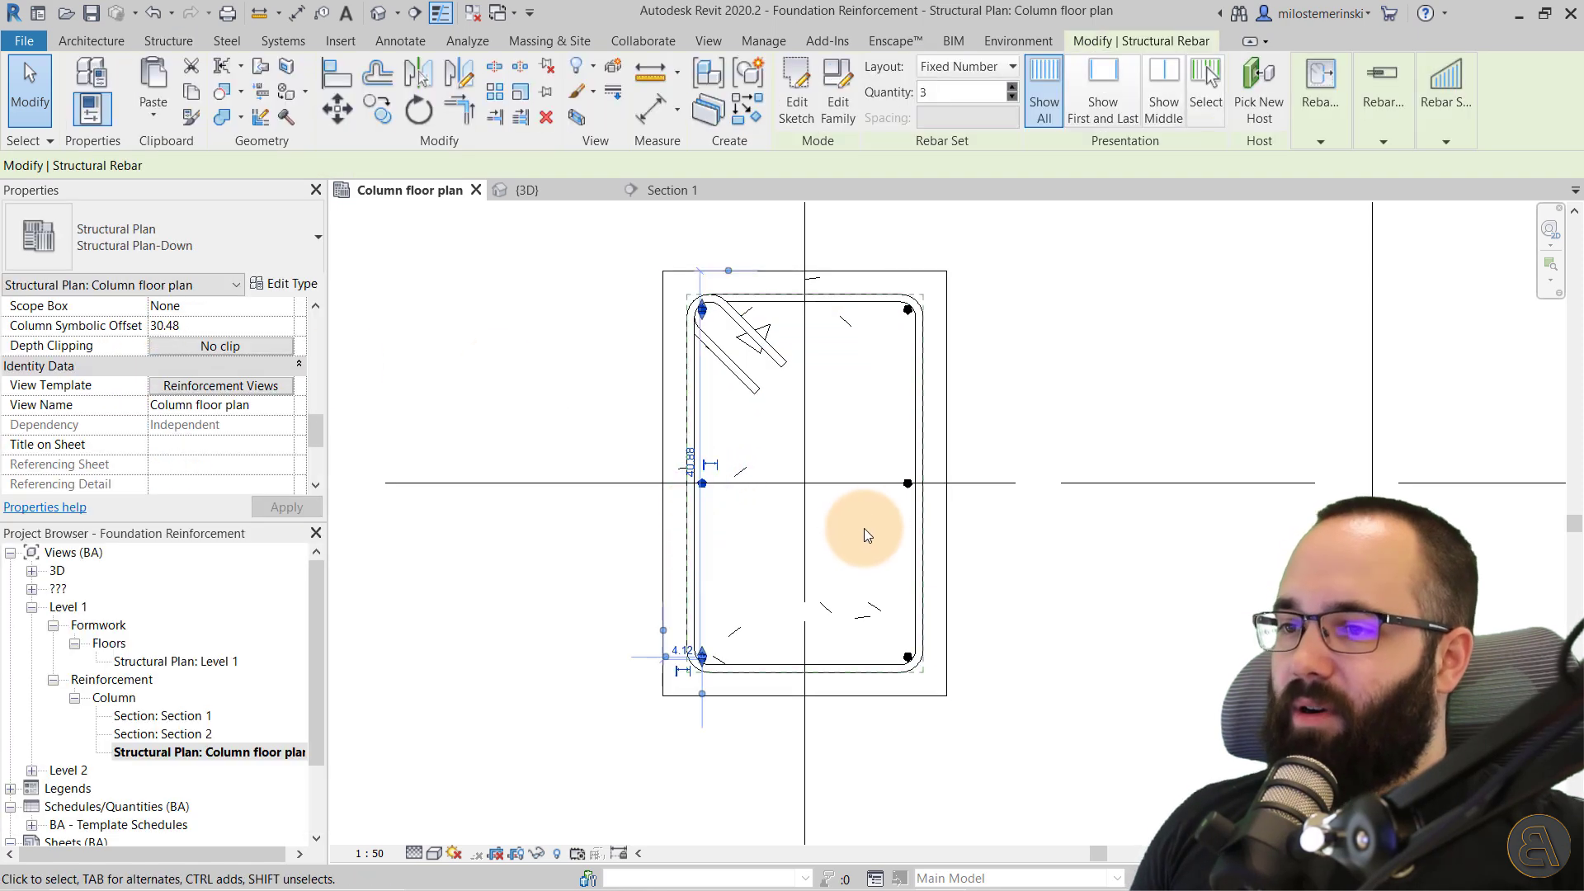
{"action": "left_click", "coordinate": [908, 493]}
{"action": "left_click", "coordinate": [873, 522], "text": "ctrl"}
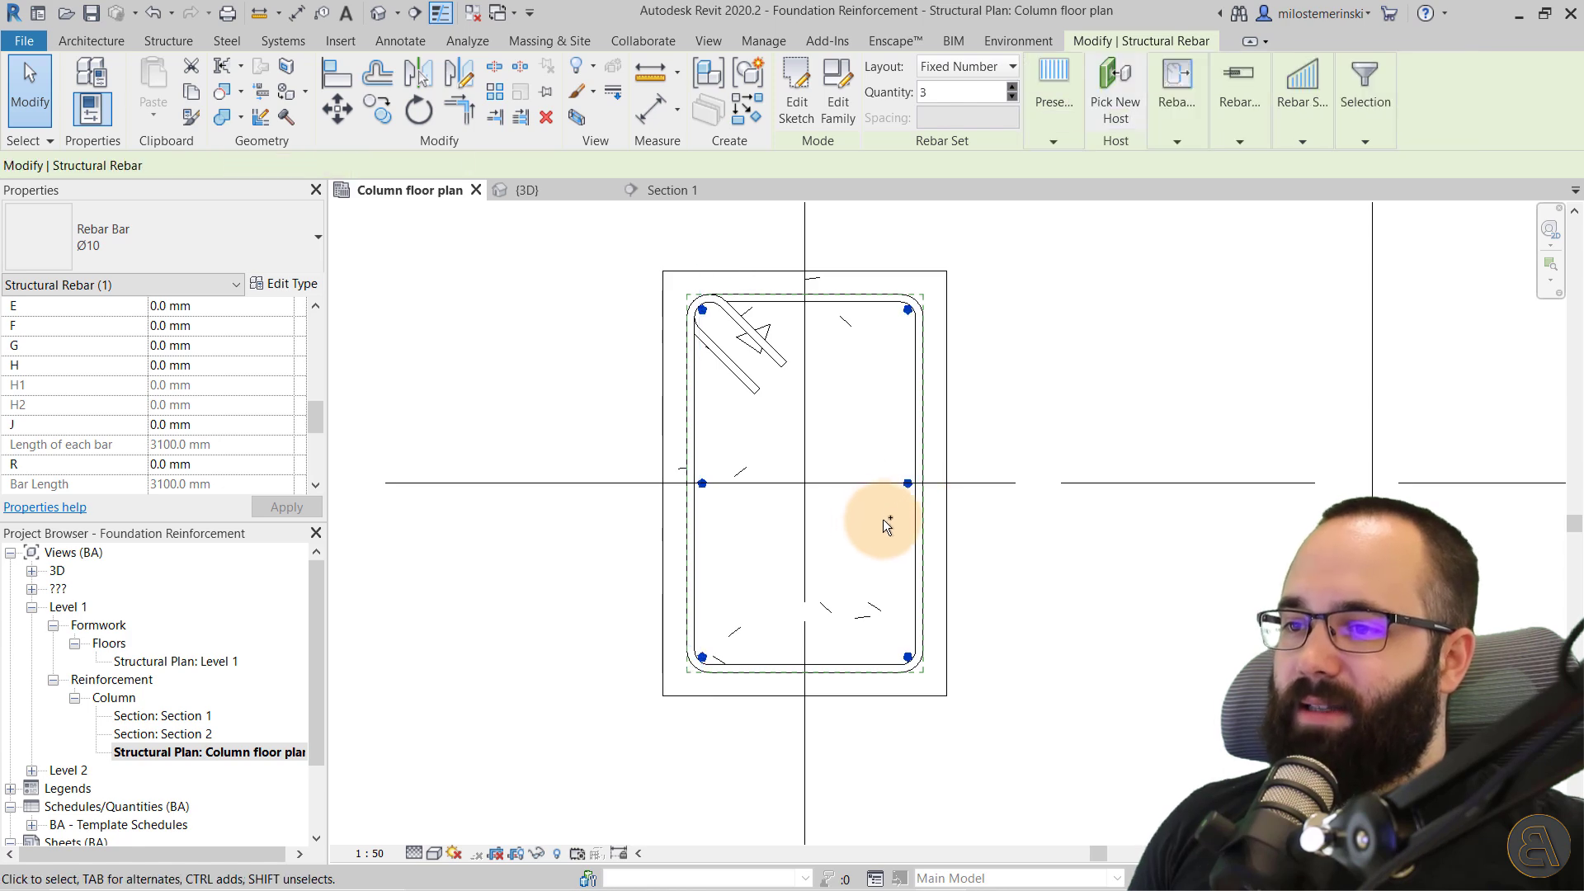
{"action": "left_click", "coordinate": [214, 269]}
{"action": "left_click", "coordinate": [77, 412]}
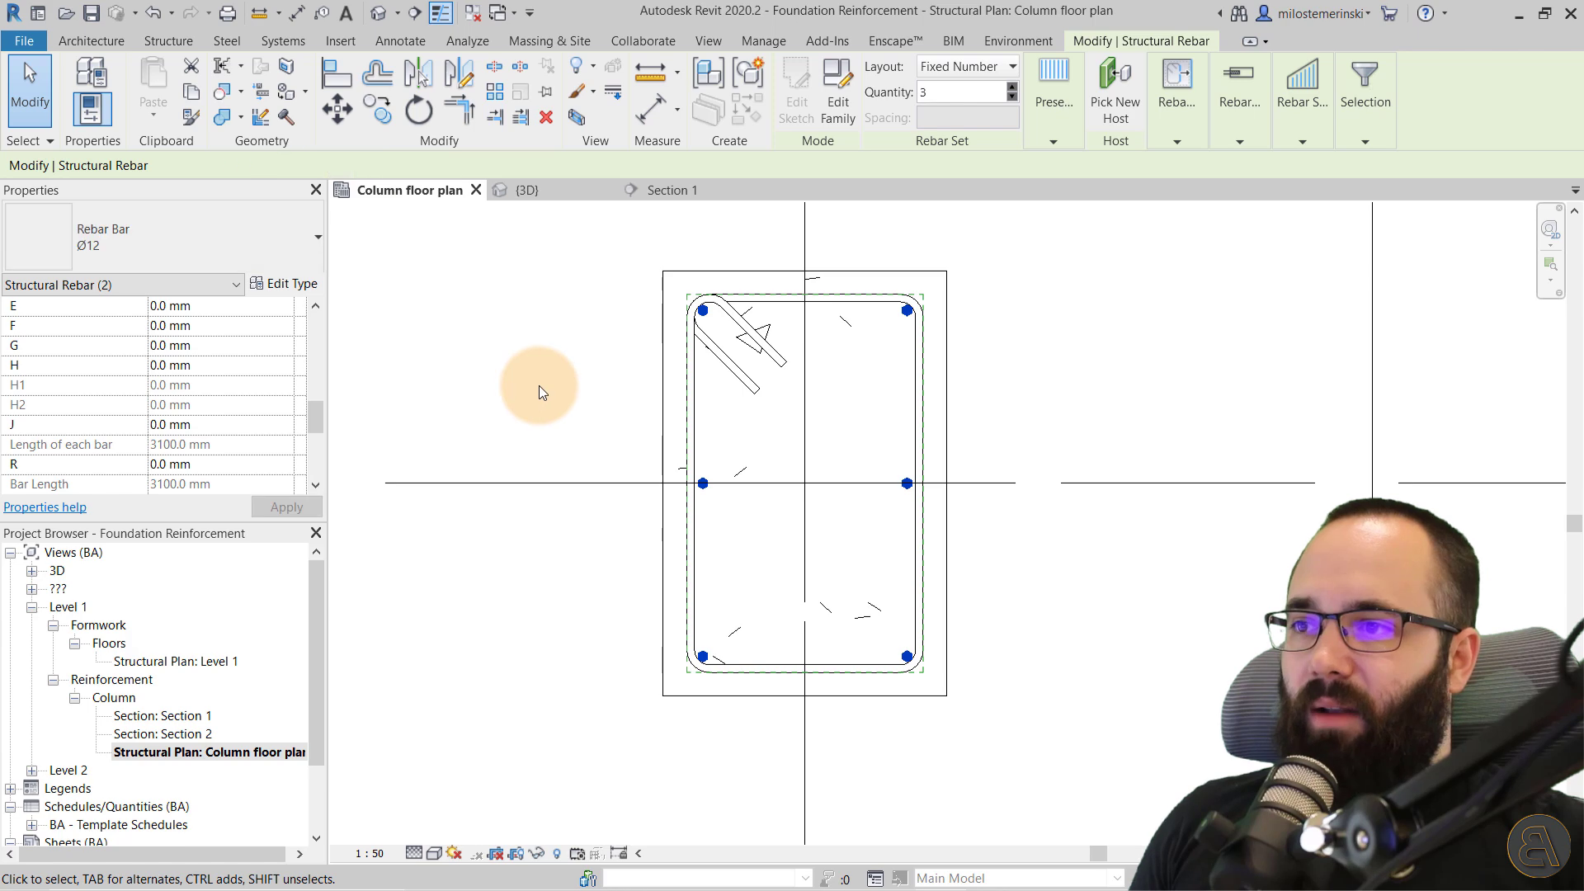
{"action": "left_click", "coordinate": [544, 386]}
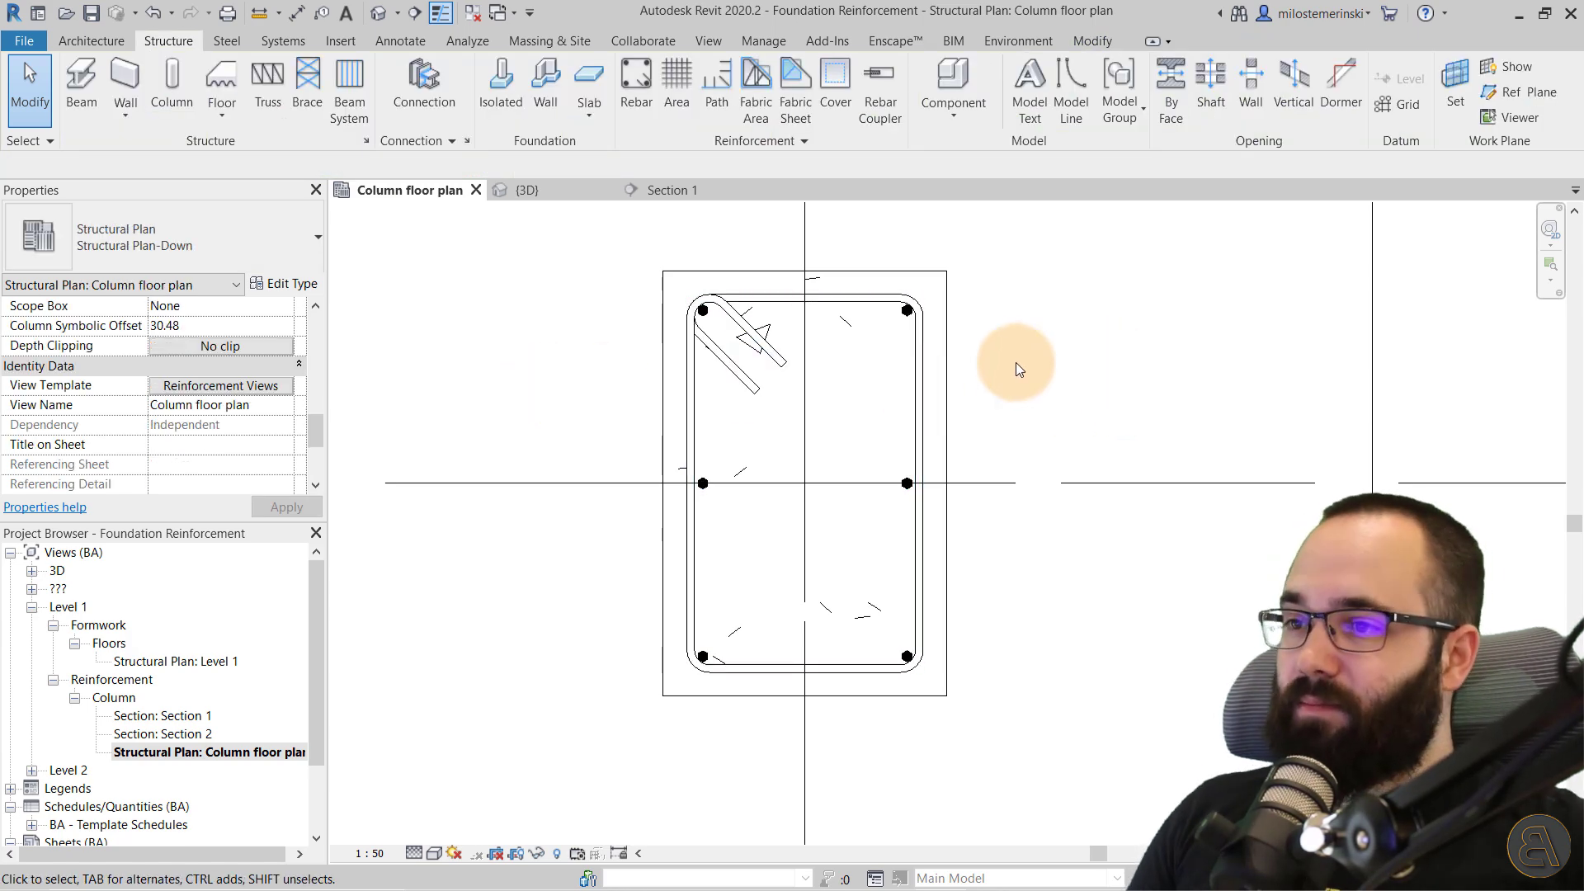
In the {3D} view, select the whole column and footing model and filter the selection to Structural Rebar only.
{"action": "left_click", "coordinate": [550, 191]}
{"action": "scroll", "coordinate": [874, 495], "scroll_direction": "down", "scroll_amount": 5}
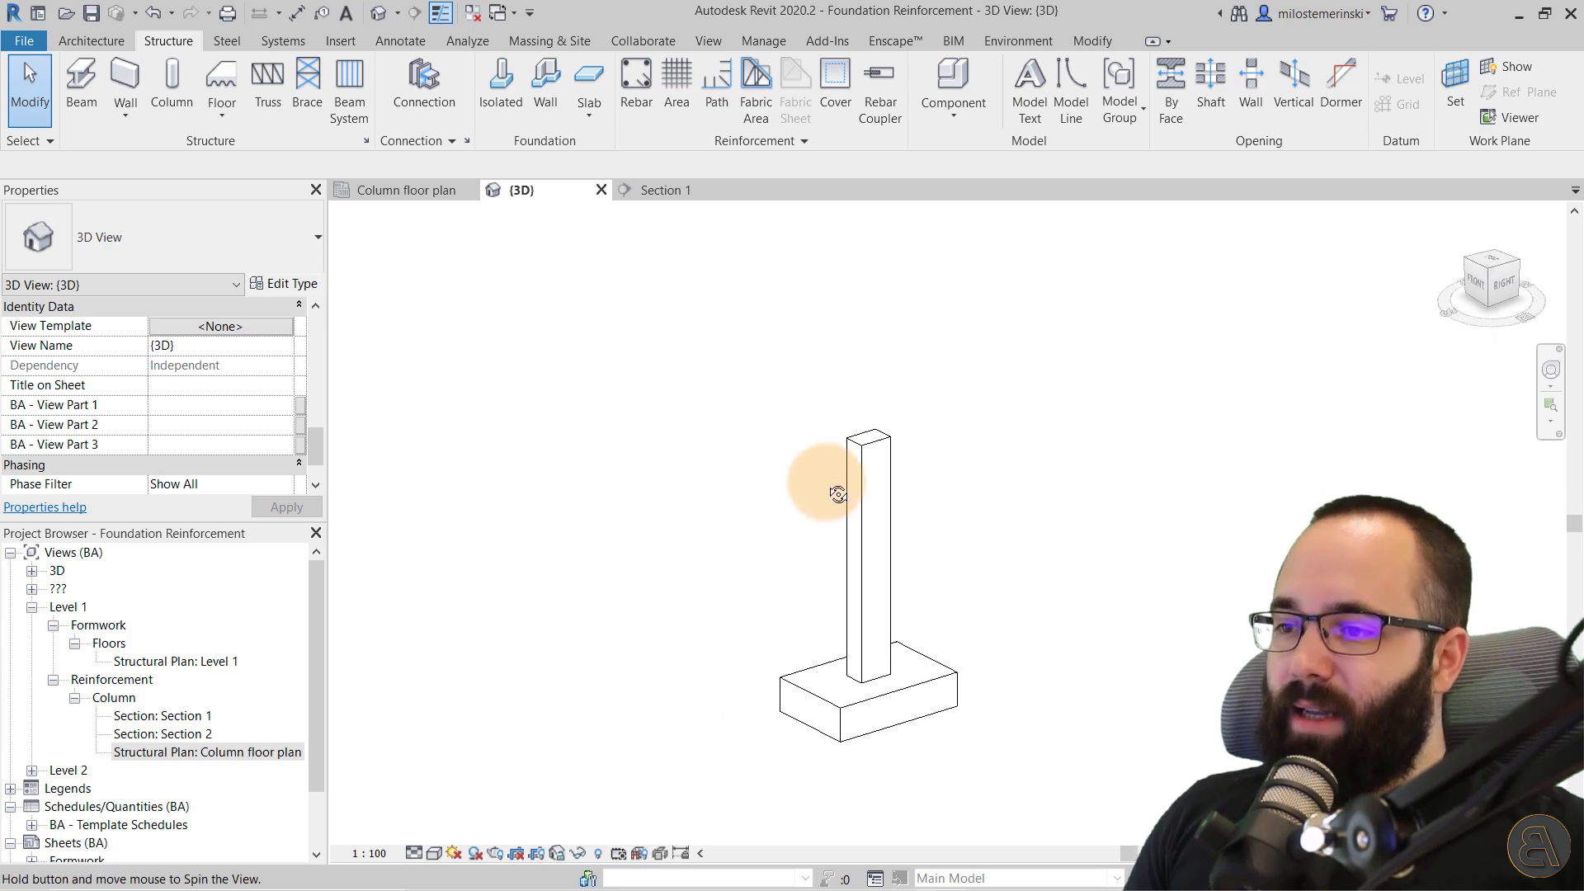
{"action": "left_click", "coordinate": [760, 507]}
{"action": "middle_click_drag", "start_coordinate": [905, 566], "coordinate": [629, 498], "text": "shift"}
{"action": "left_click", "coordinate": [671, 310]}
{"action": "left_click_drag", "start_coordinate": [579, 279], "coordinate": [1056, 812]}
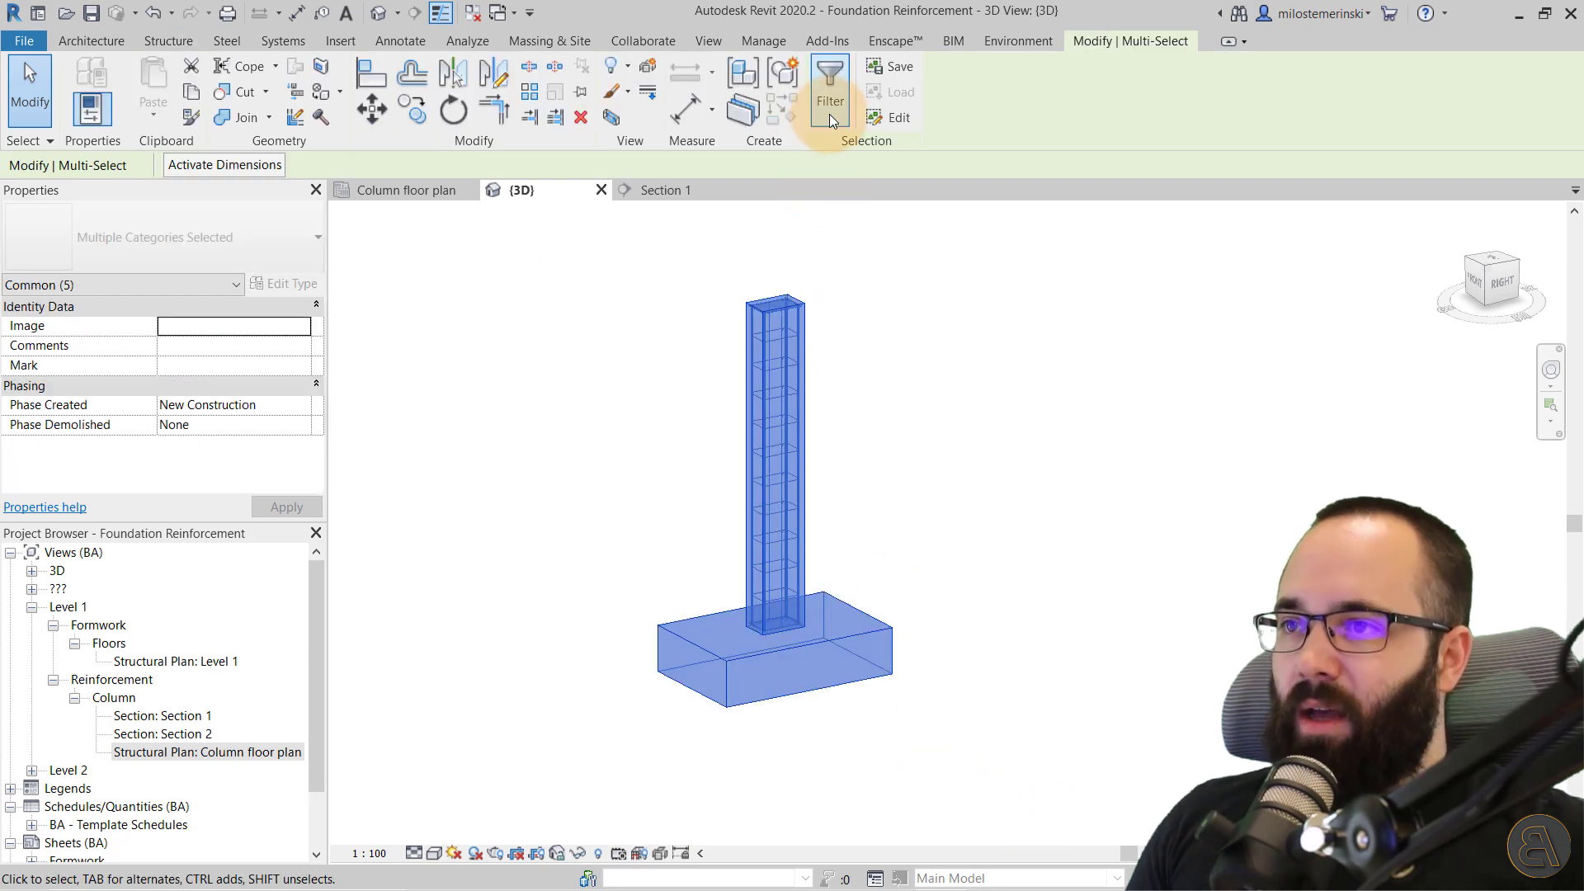
{"action": "left_click", "coordinate": [830, 121]}
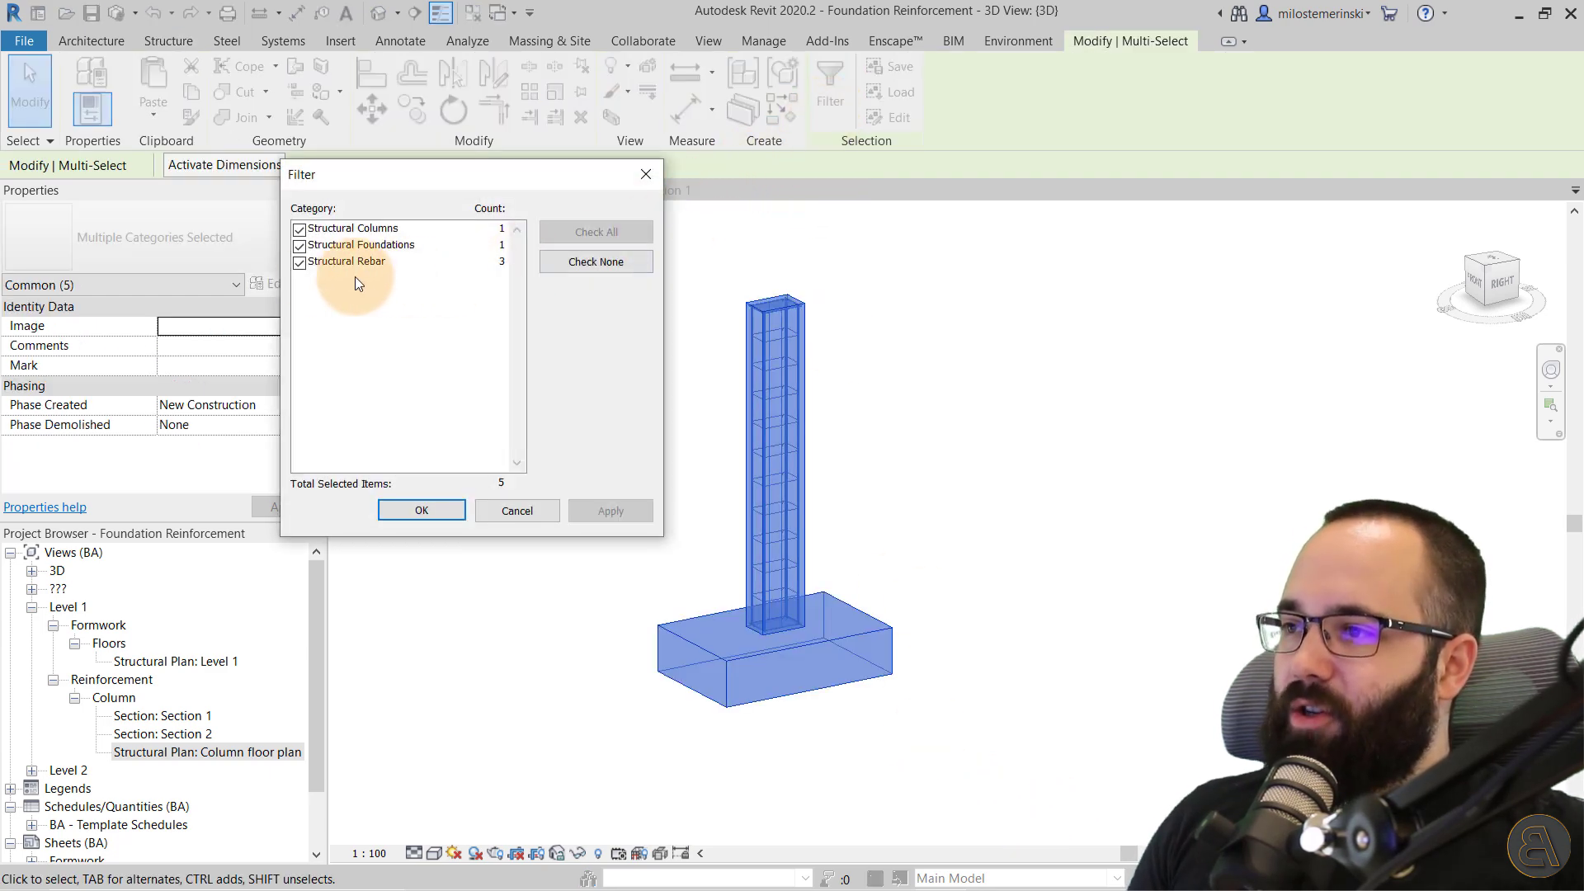
{"action": "left_click", "coordinate": [300, 246]}
{"action": "left_click", "coordinate": [300, 230]}
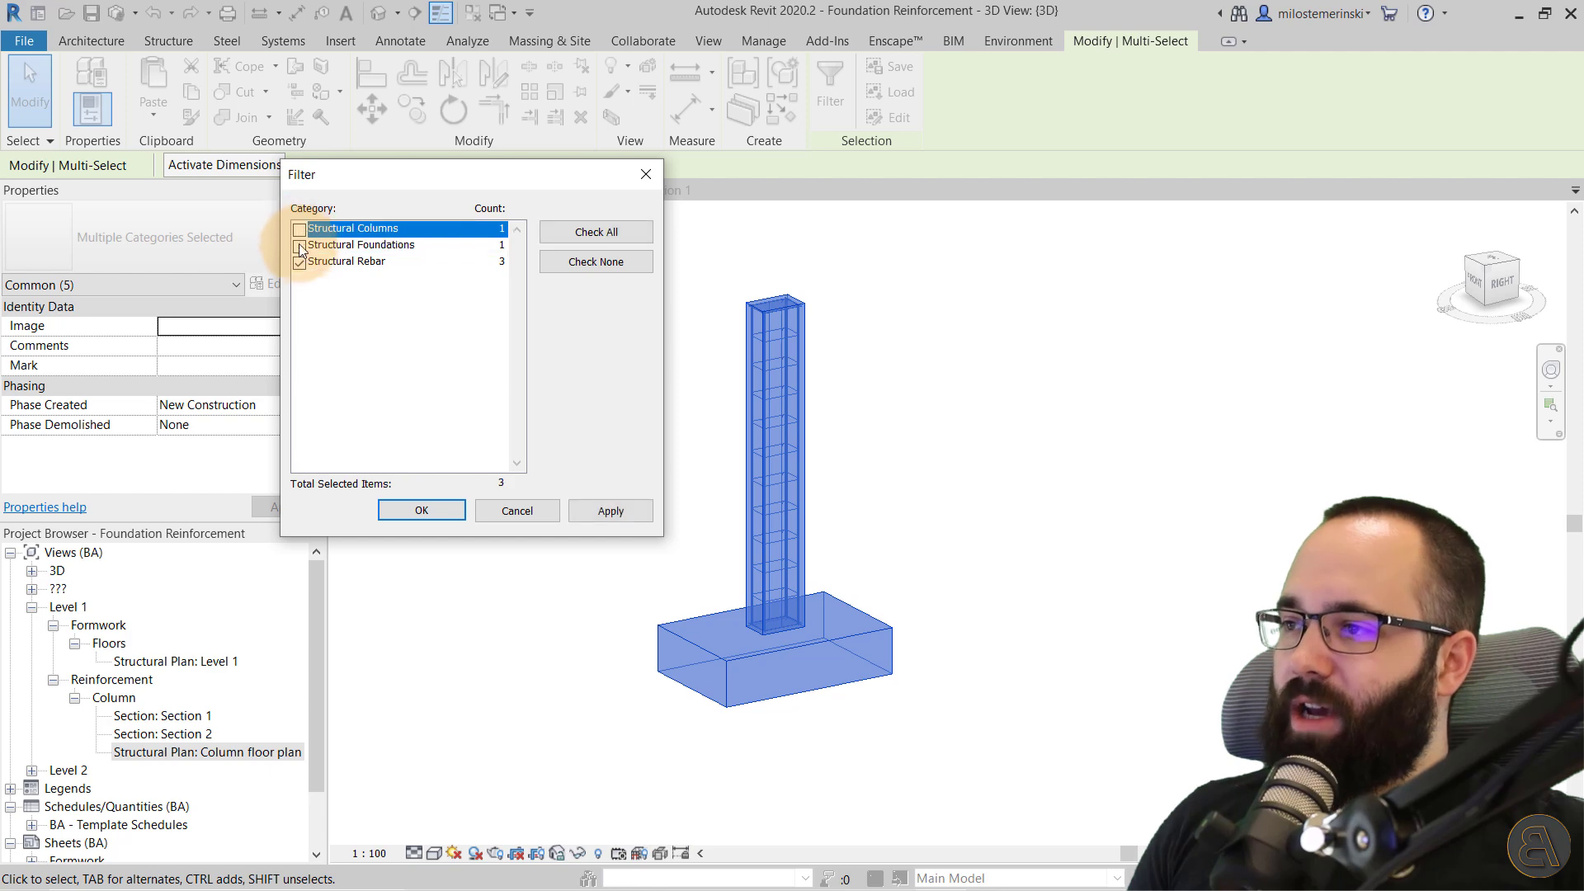
{"action": "left_click", "coordinate": [353, 263]}
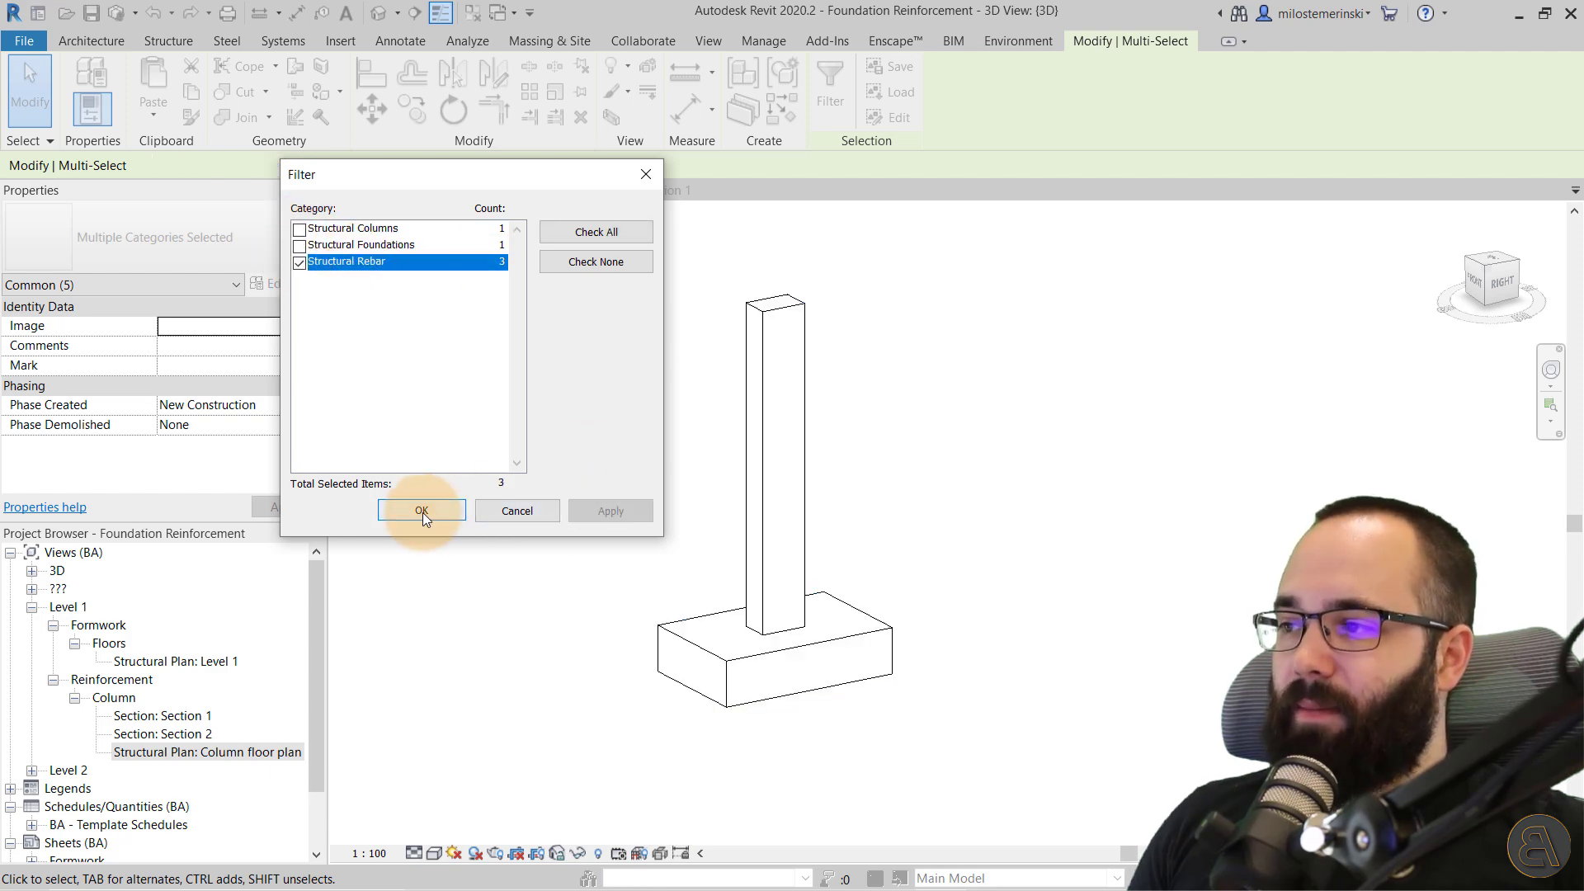
{"action": "left_click", "coordinate": [421, 510]}
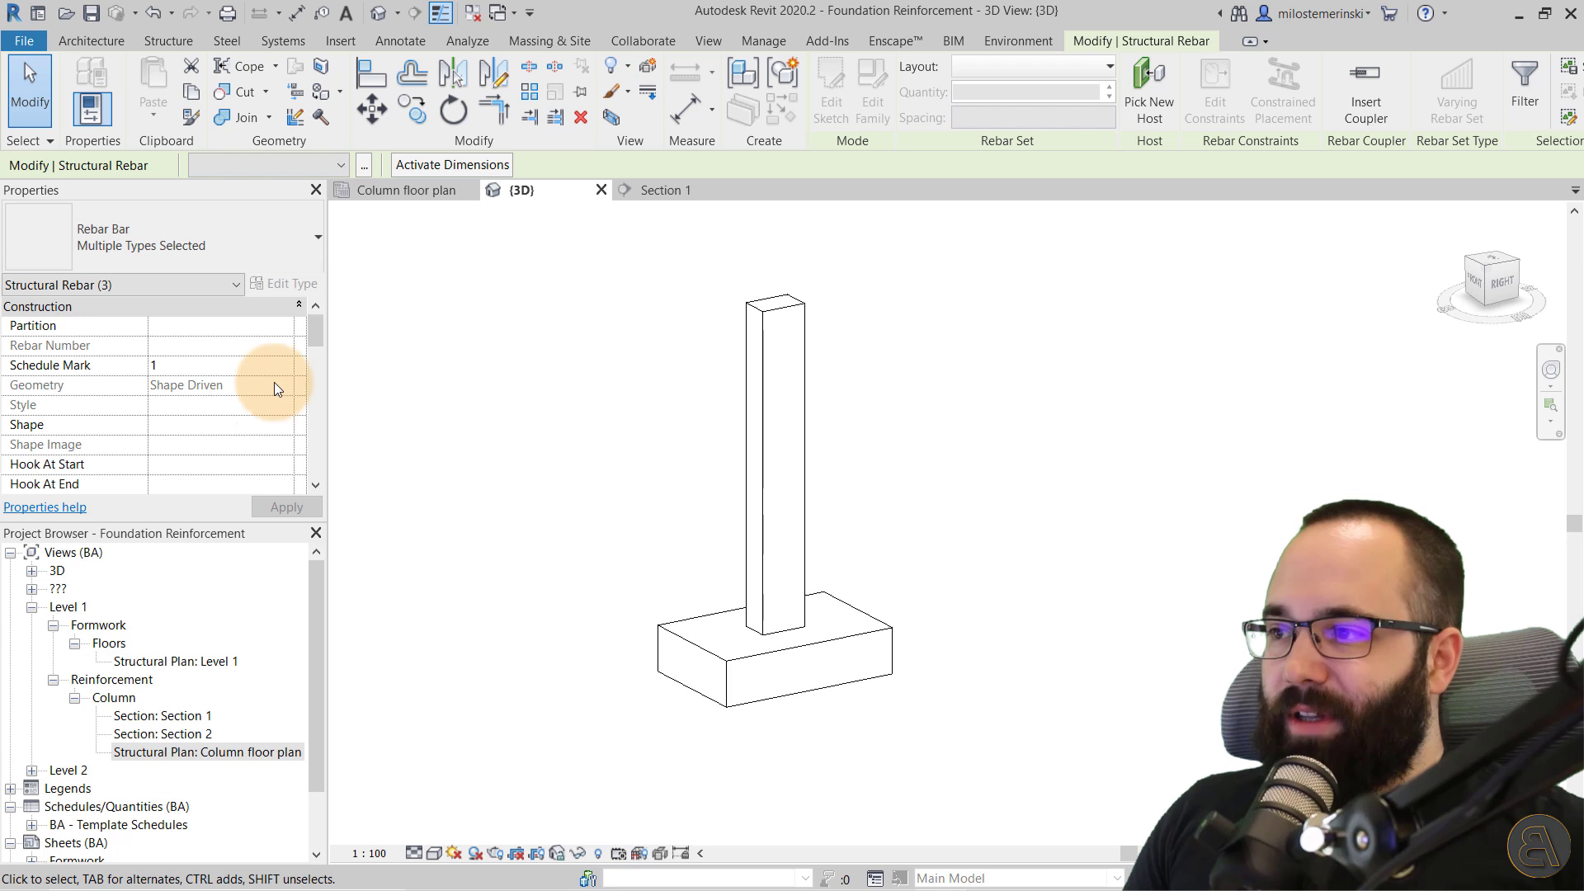
Set the selected rebar's view visibility states to unobscured and solid for the 3D and {3D} views.
{"action": "left_click_drag", "start_coordinate": [315, 331], "coordinate": [9, 379]}
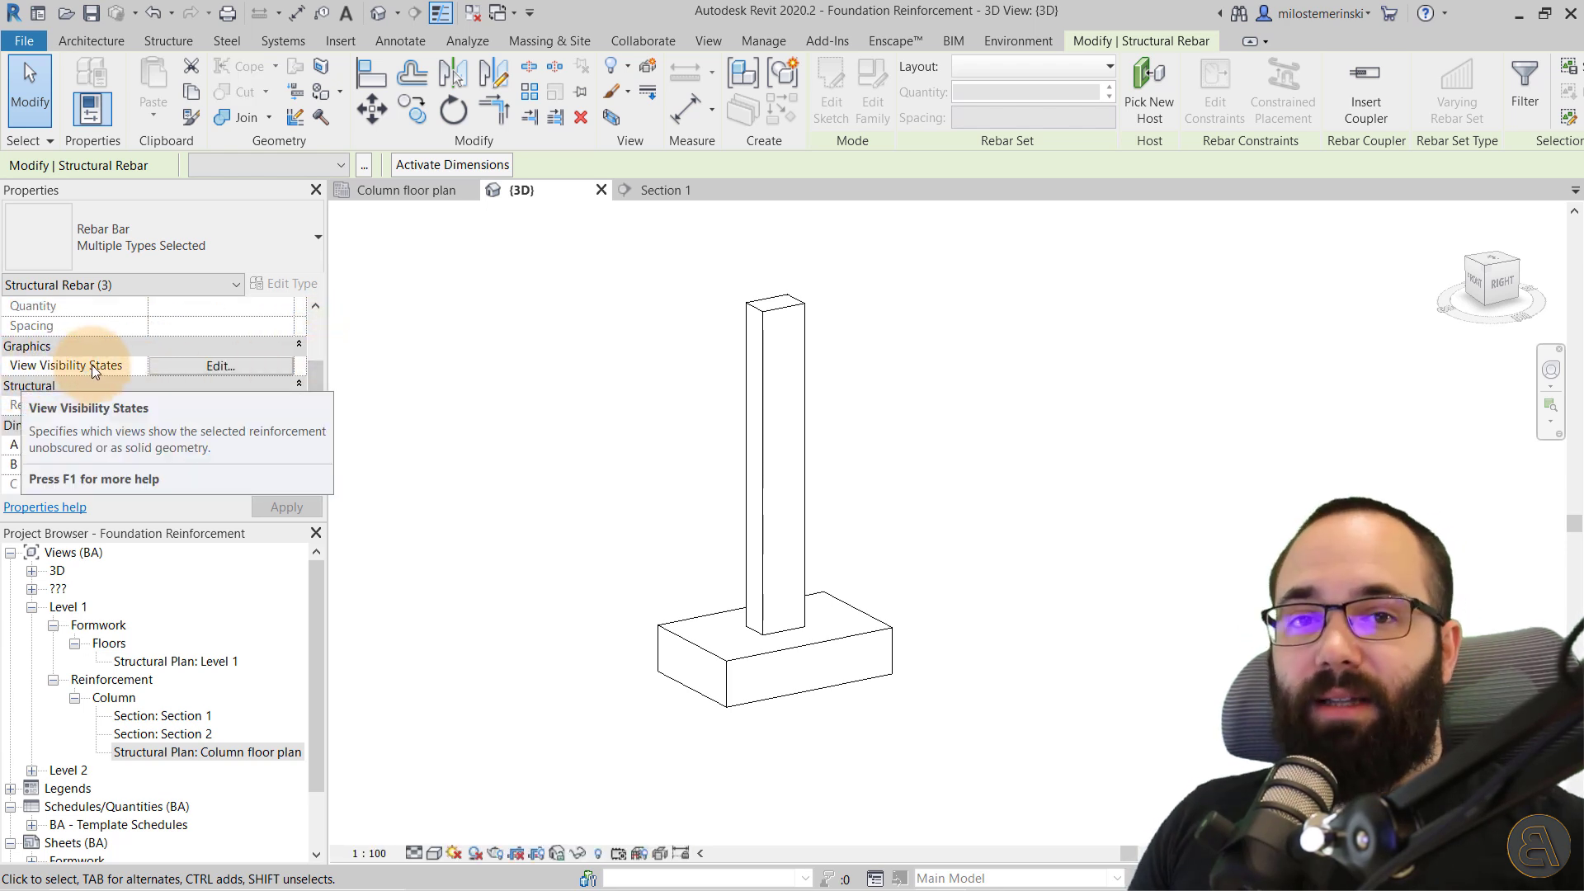
{"action": "left_click", "coordinate": [220, 365]}
{"action": "left_click", "coordinate": [481, 281]}
{"action": "left_click", "coordinate": [482, 301]}
{"action": "left_click", "coordinate": [614, 284]}
{"action": "left_click", "coordinate": [612, 300]}
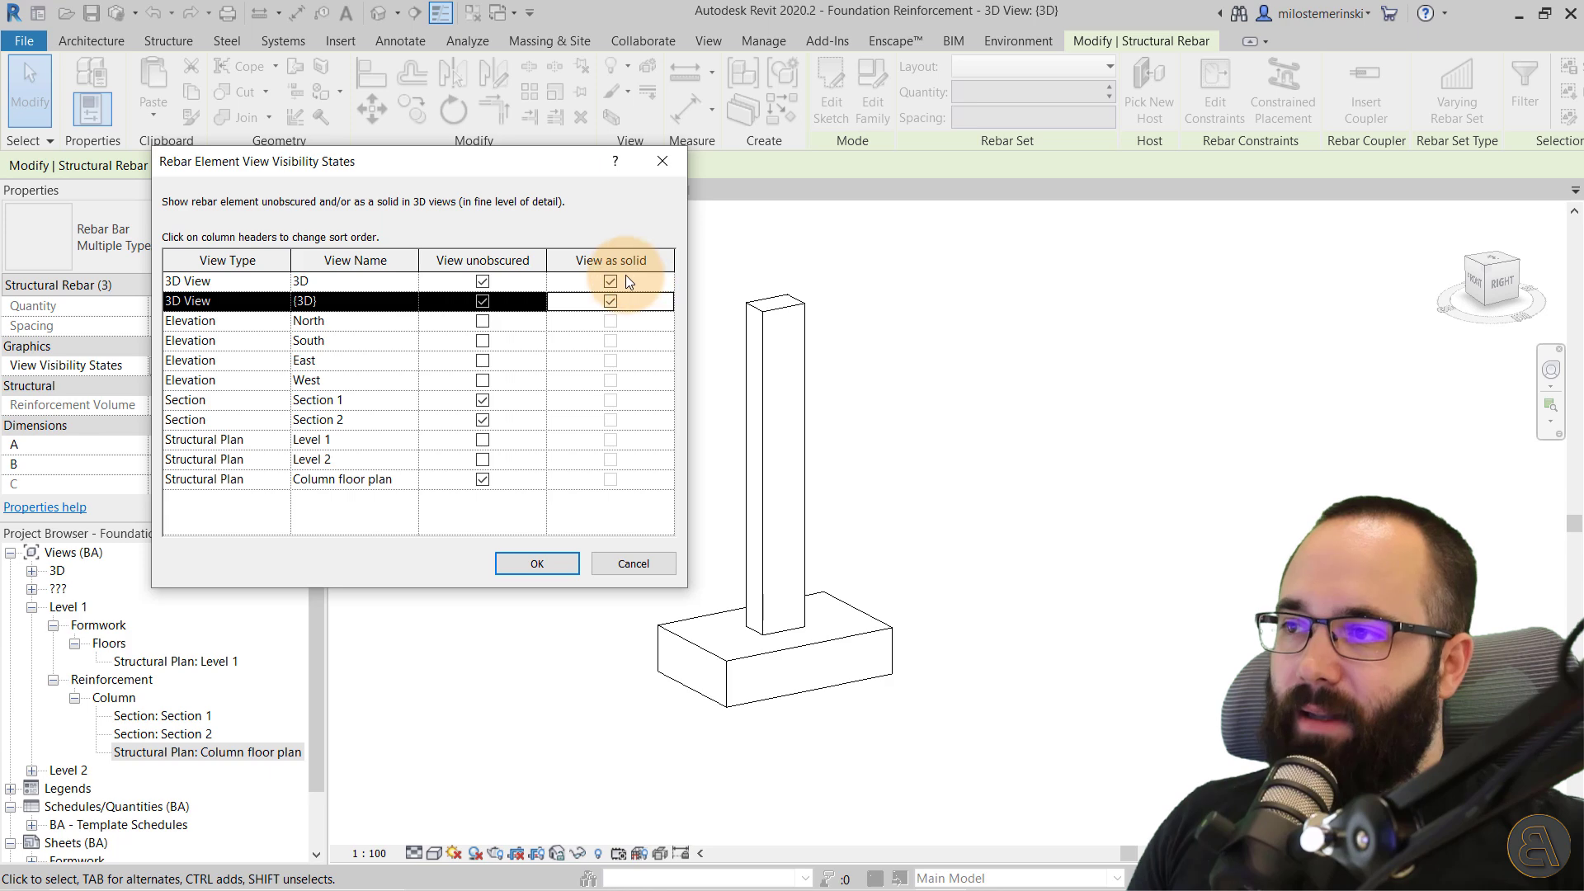
{"action": "left_click", "coordinate": [537, 564]}
Set the 3D view's detail level to Fine and inspect the column's reinforcement cage.
{"action": "left_click", "coordinate": [413, 854]}
{"action": "left_click", "coordinate": [439, 831]}
{"action": "left_click", "coordinate": [607, 648]}
{"action": "scroll", "coordinate": [825, 417], "scroll_direction": "up", "scroll_amount": 4}
{"action": "scroll", "coordinate": [784, 388], "scroll_direction": "down", "scroll_amount": 2}
{"action": "scroll", "coordinate": [722, 791], "scroll_direction": "up", "scroll_amount": 3}
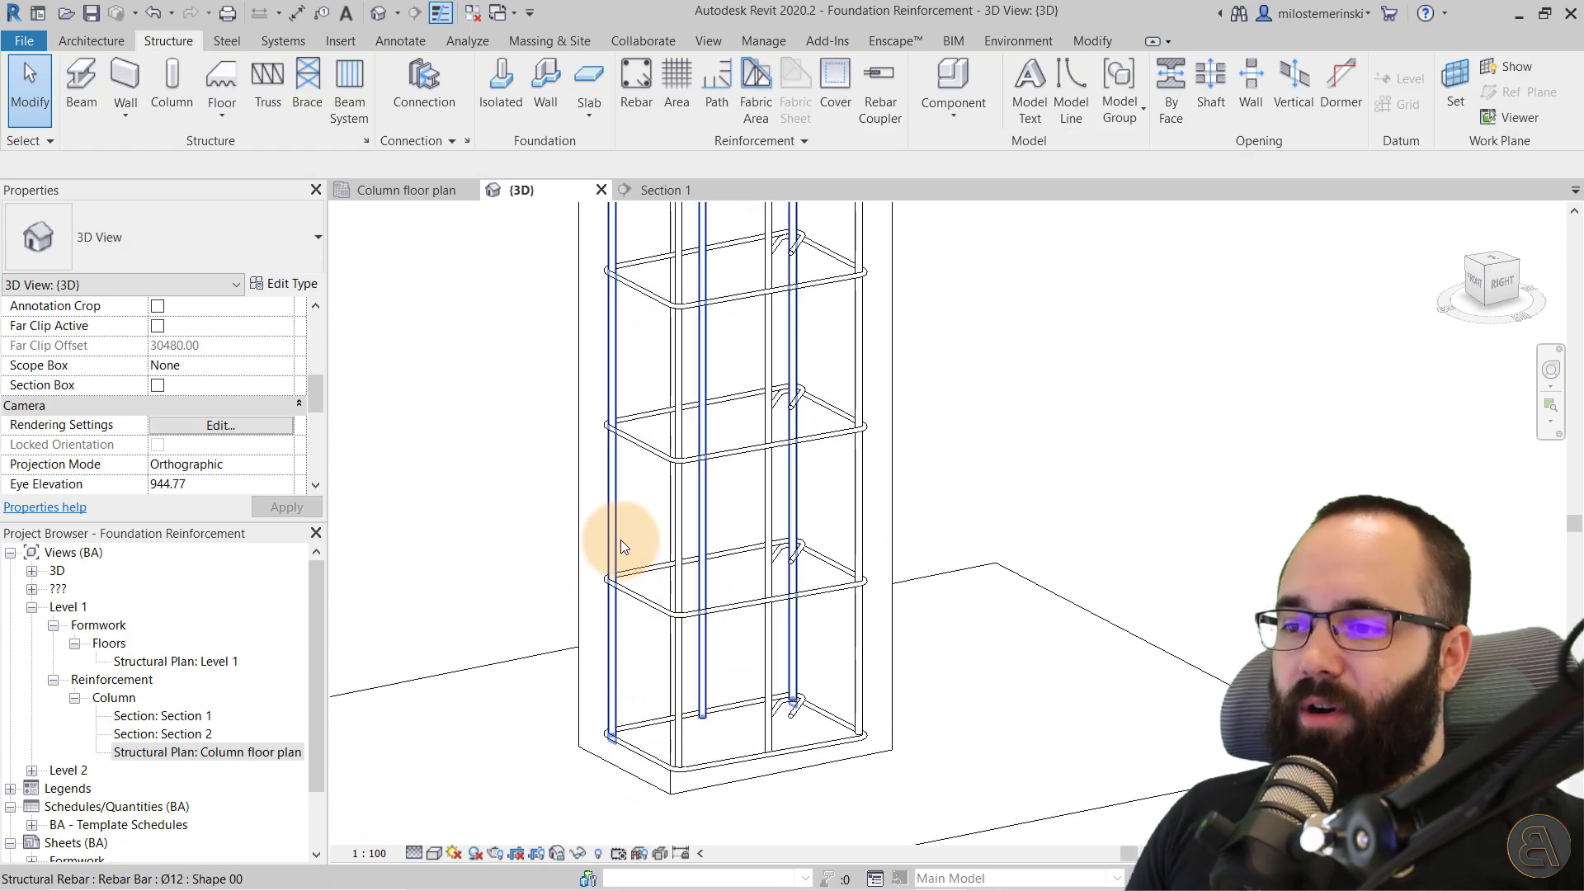
{"action": "scroll", "coordinate": [627, 534], "scroll_direction": "down", "scroll_amount": 3}
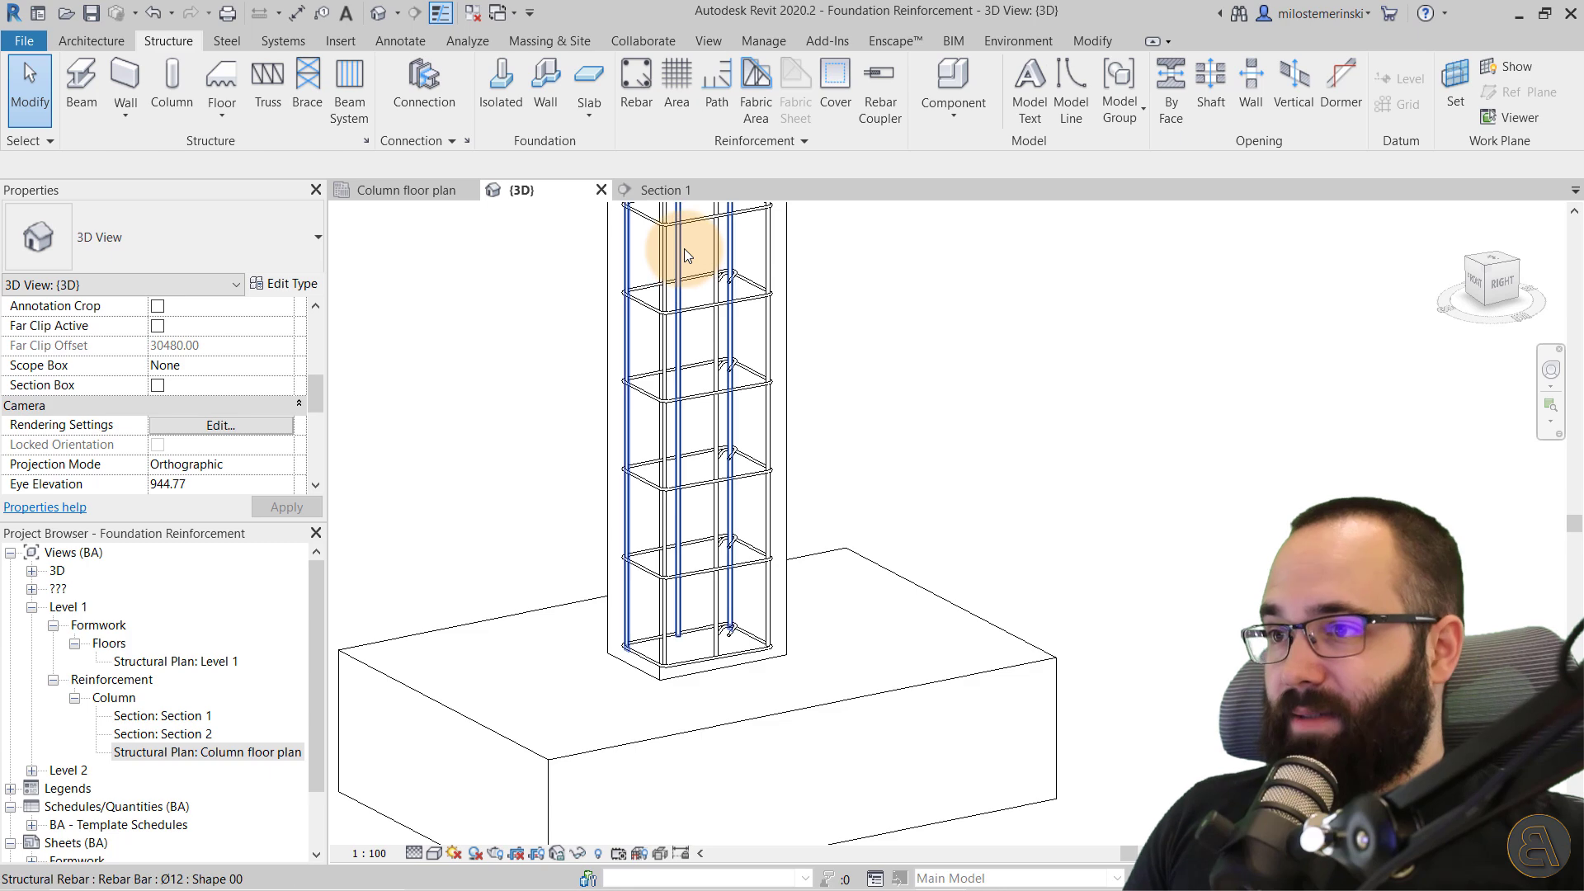
In Section 1, extend the lower ends of both longitudinal bar sets down to near the bottom of the footing.
{"action": "left_click", "coordinate": [660, 192]}
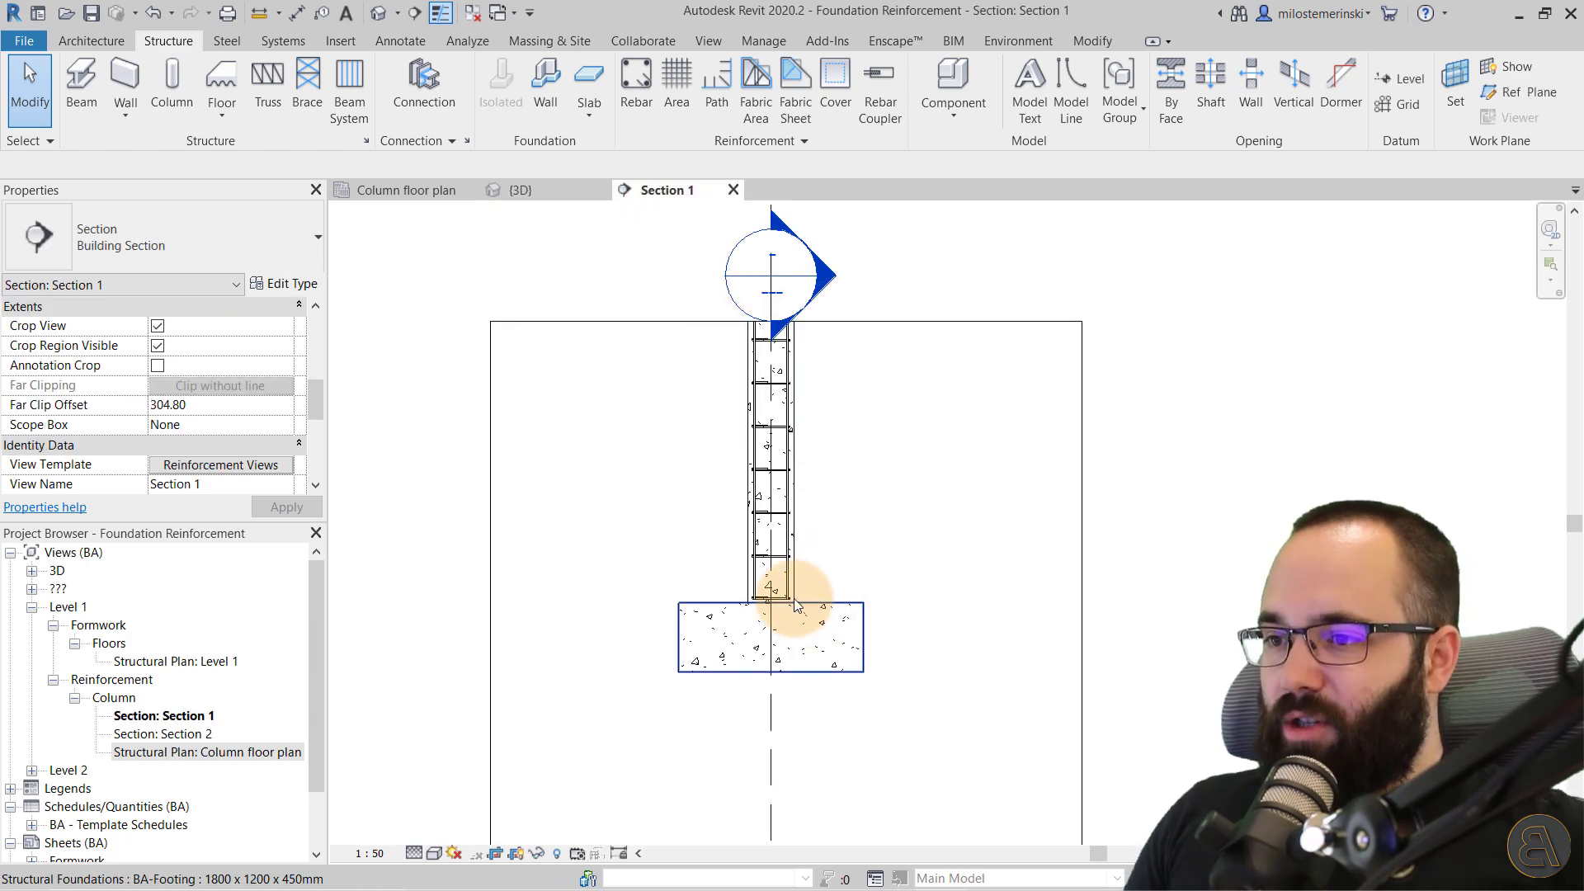
{"action": "scroll", "coordinate": [805, 611], "scroll_direction": "up", "scroll_amount": 4}
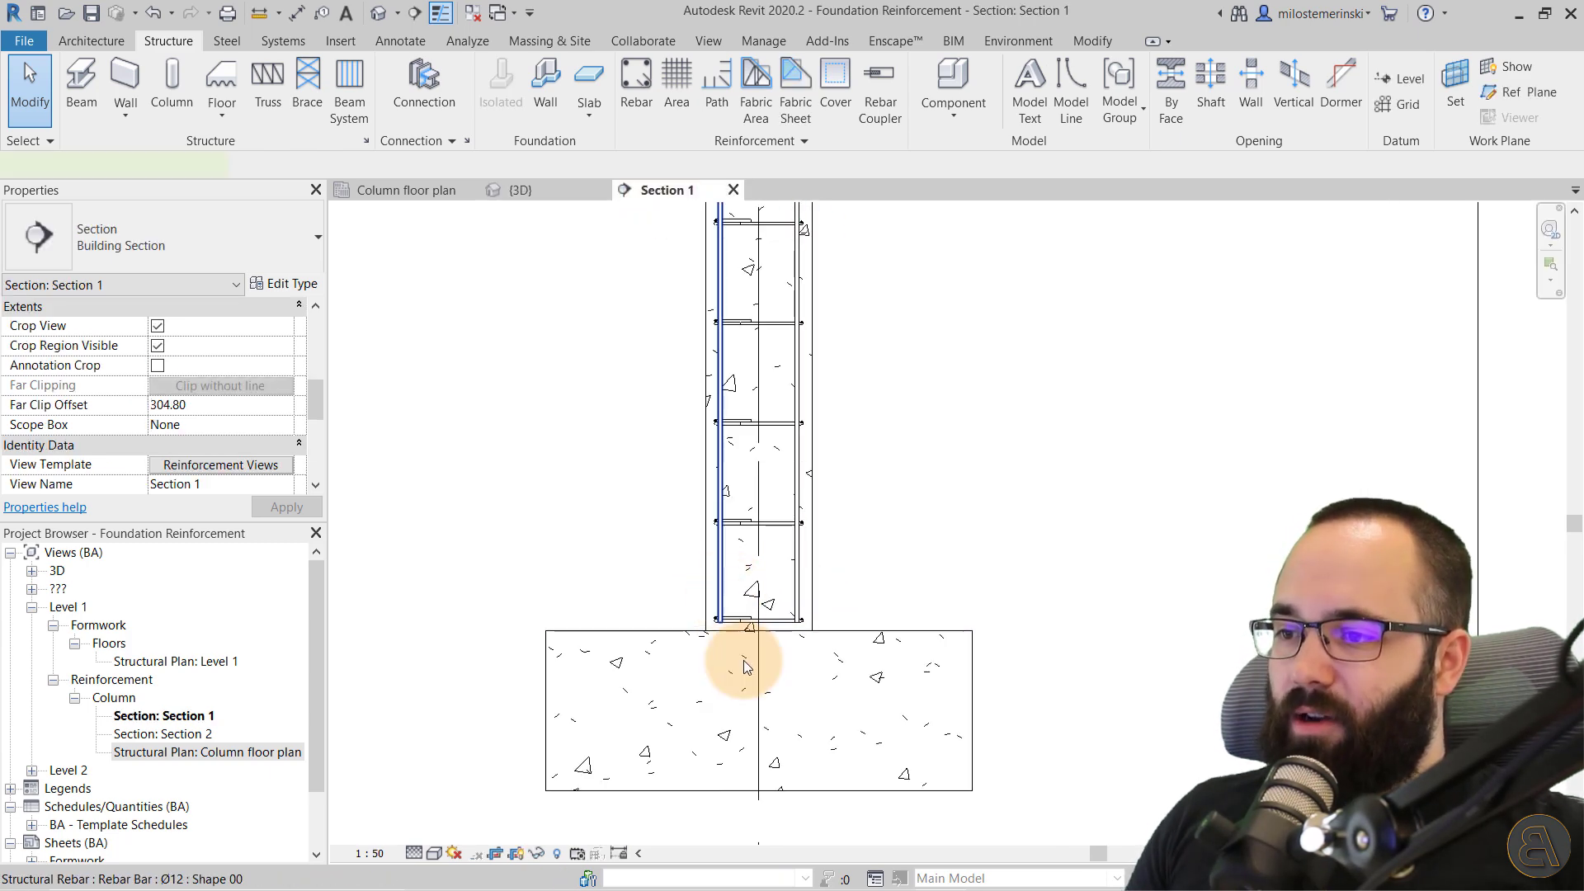
{"action": "left_click", "coordinate": [726, 652]}
{"action": "scroll", "coordinate": [693, 545], "scroll_direction": "up", "scroll_amount": 3}
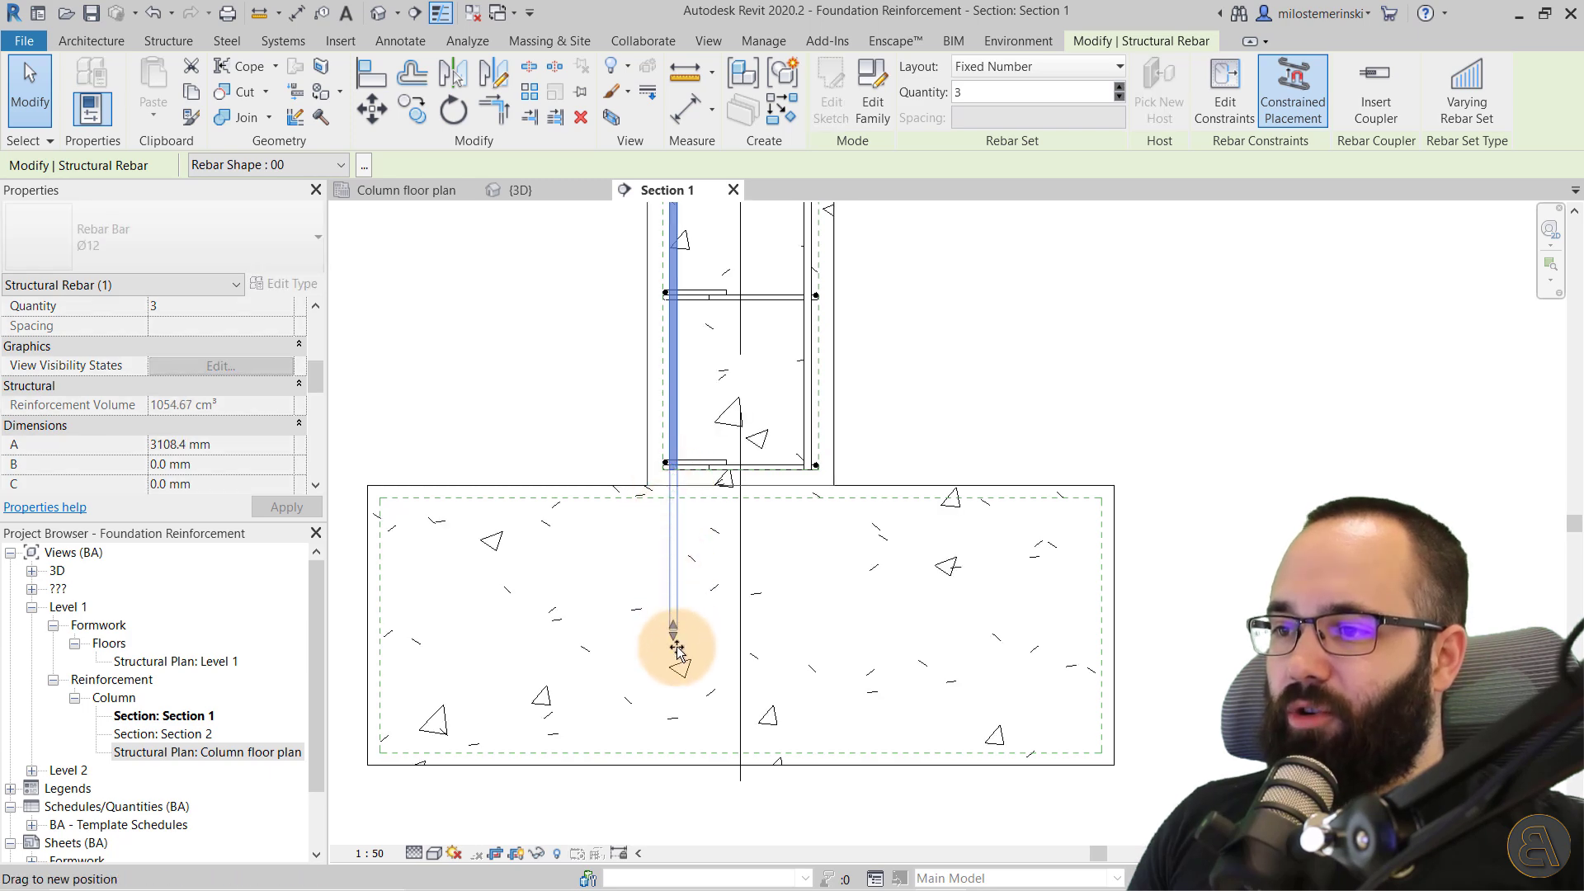
{"action": "left_click_drag", "start_coordinate": [676, 633], "coordinate": [673, 728]}
{"action": "left_click", "coordinate": [805, 445]}
{"action": "left_click_drag", "start_coordinate": [810, 467], "coordinate": [813, 725]}
{"action": "left_click", "coordinate": [909, 397]}
Start placing Ø10 rebar for the footing in Section 1 with the U-shaped Rebar Shape 21.
{"action": "scroll", "coordinate": [869, 528], "scroll_direction": "down", "scroll_amount": 3}
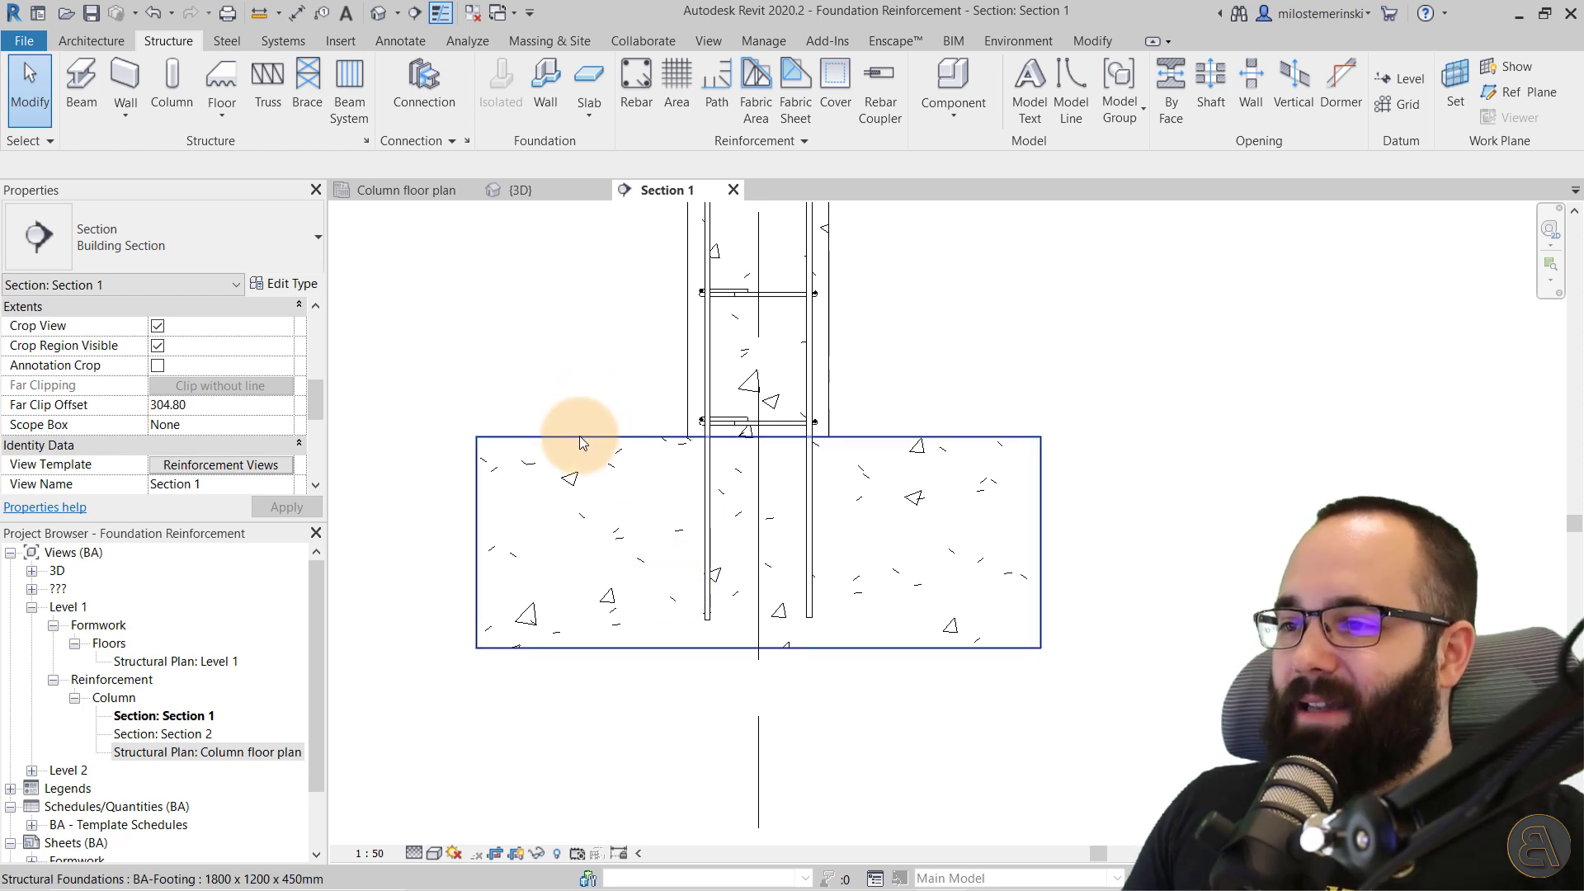
{"action": "middle_click_drag", "start_coordinate": [555, 449], "coordinate": [561, 394]}
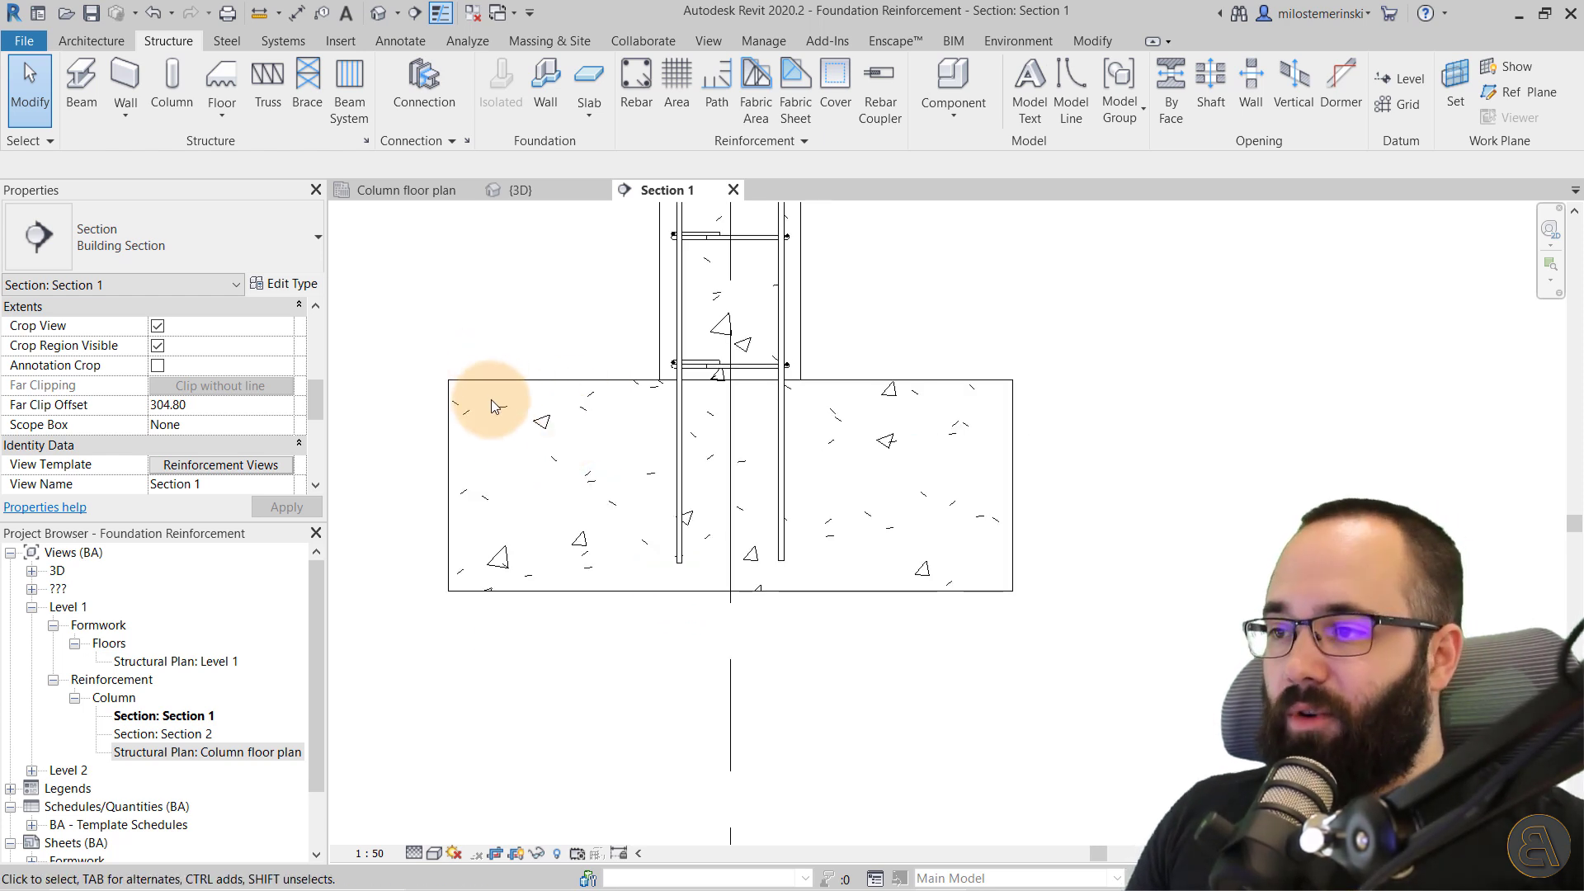
{"action": "left_click", "coordinate": [633, 116]}
{"action": "scroll", "coordinate": [1410, 476], "scroll_direction": "down", "scroll_amount": 5}
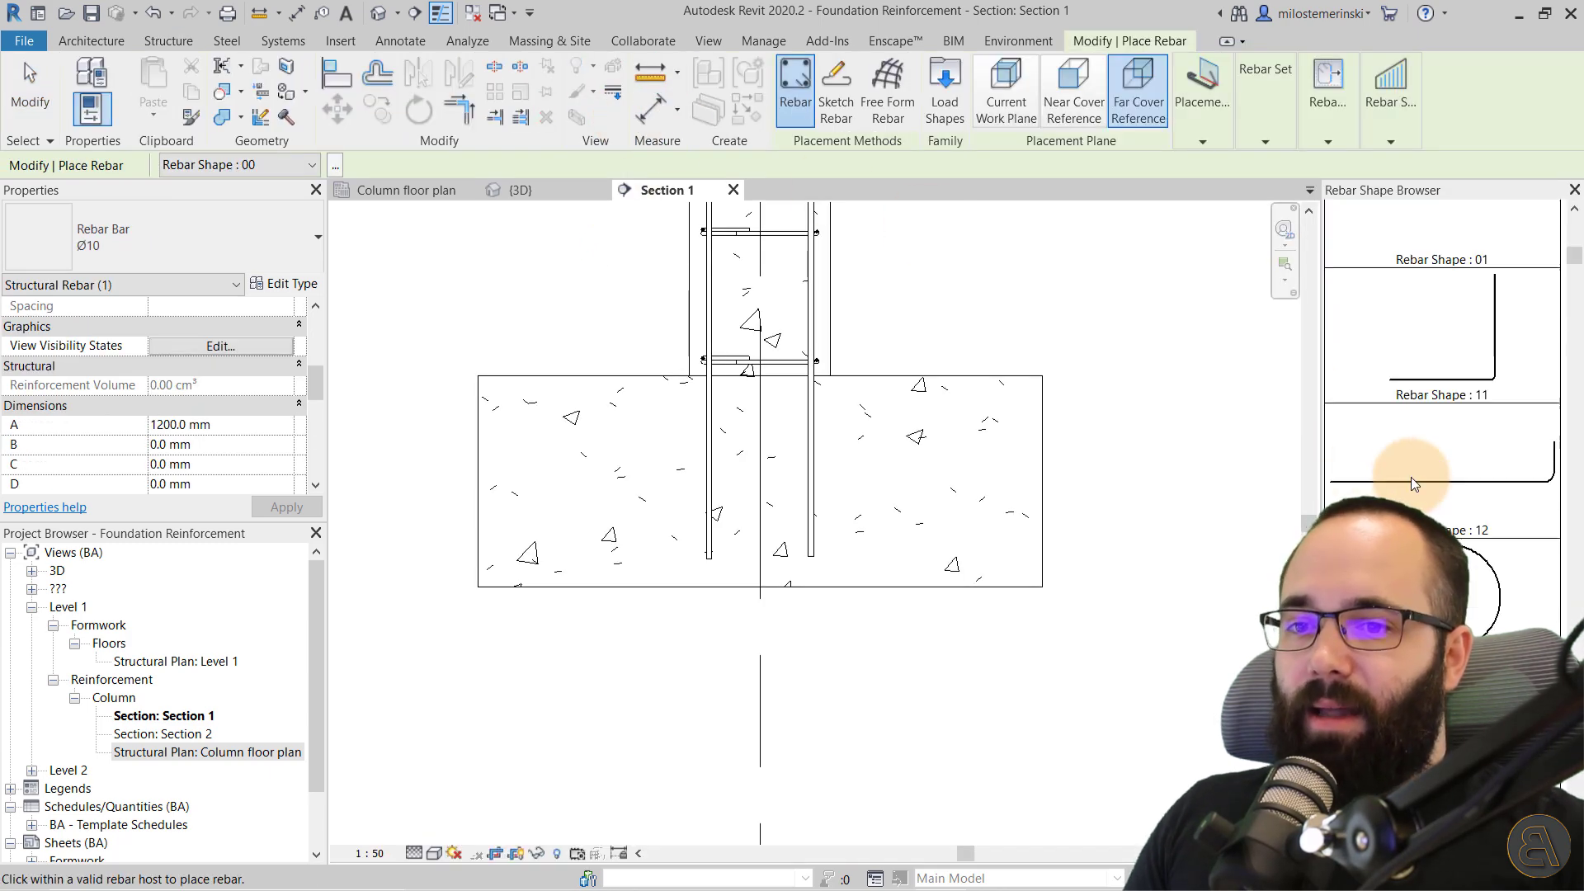
{"action": "scroll", "coordinate": [1410, 477], "scroll_direction": "down", "scroll_amount": 1}
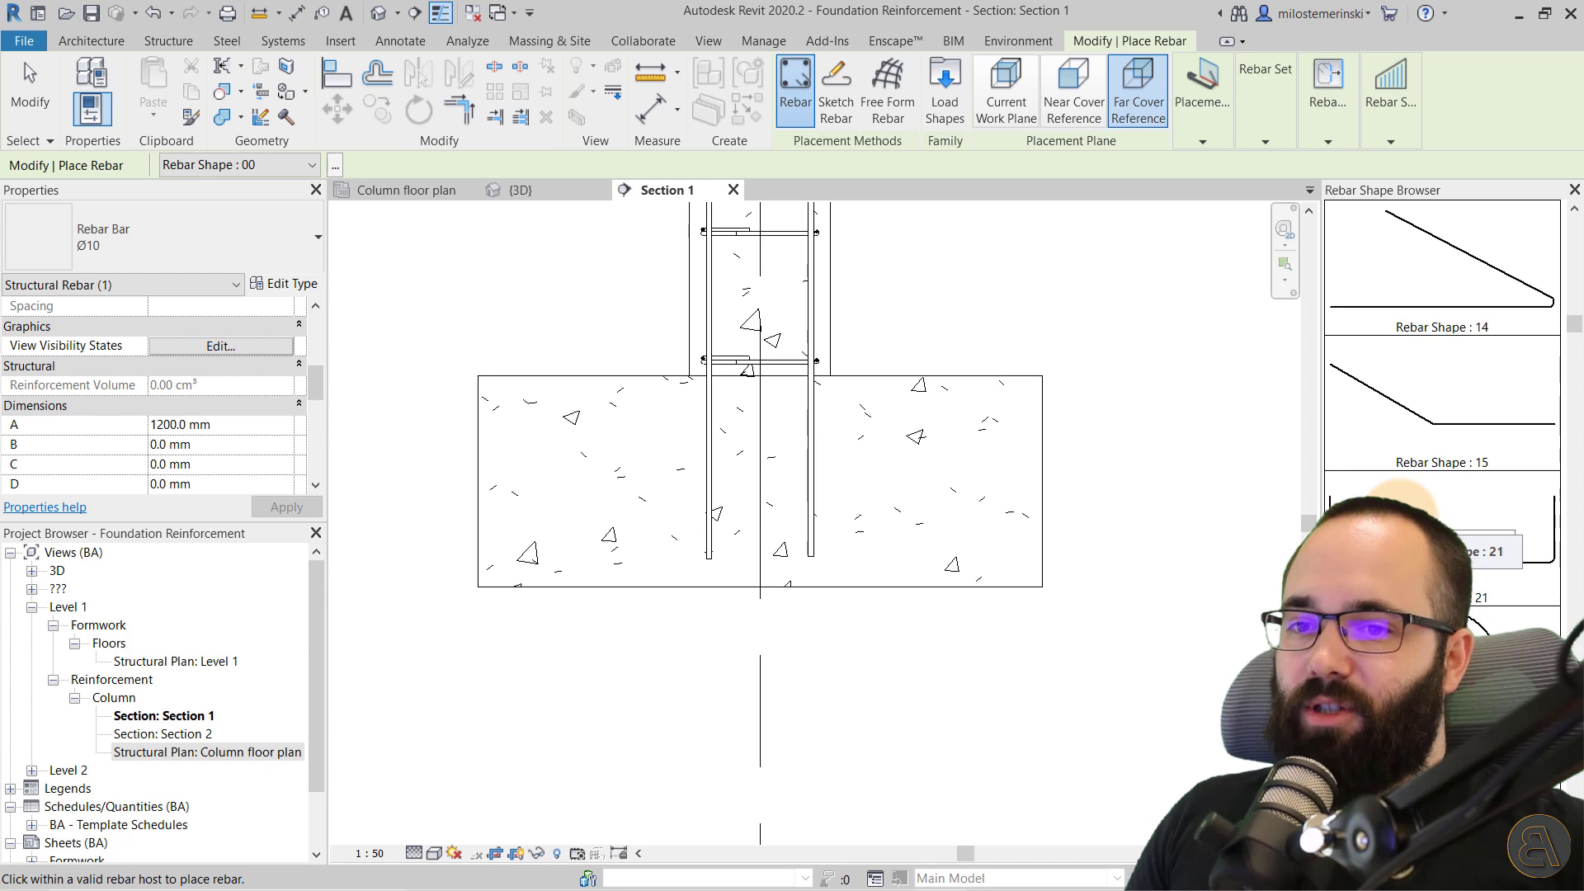
{"action": "left_click", "coordinate": [1403, 499]}
{"action": "scroll", "coordinate": [1402, 499], "scroll_direction": "down", "scroll_amount": 1}
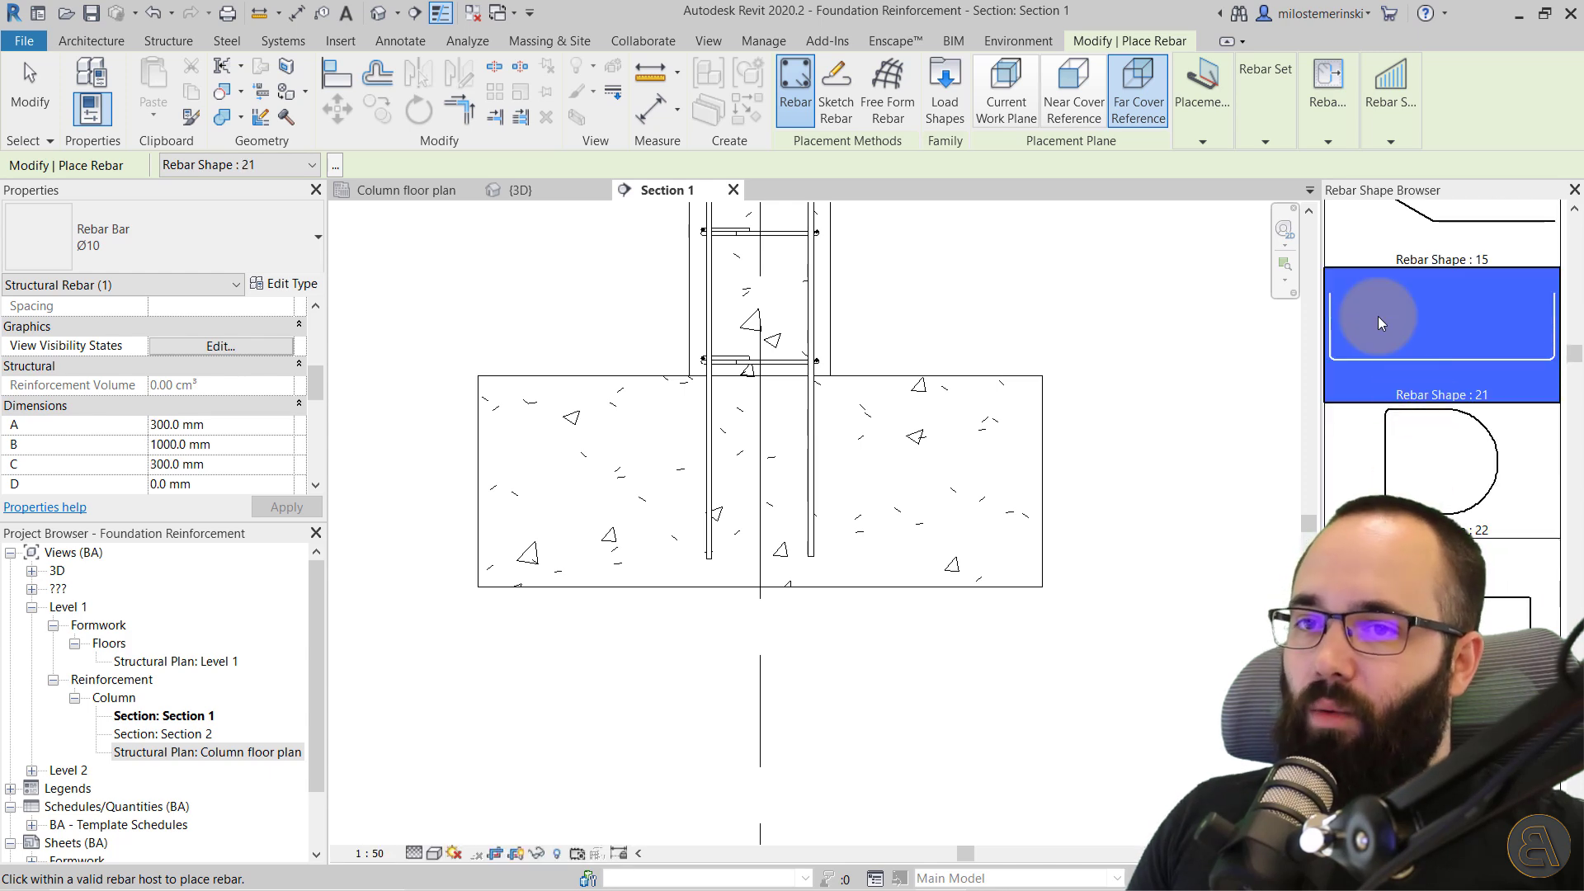
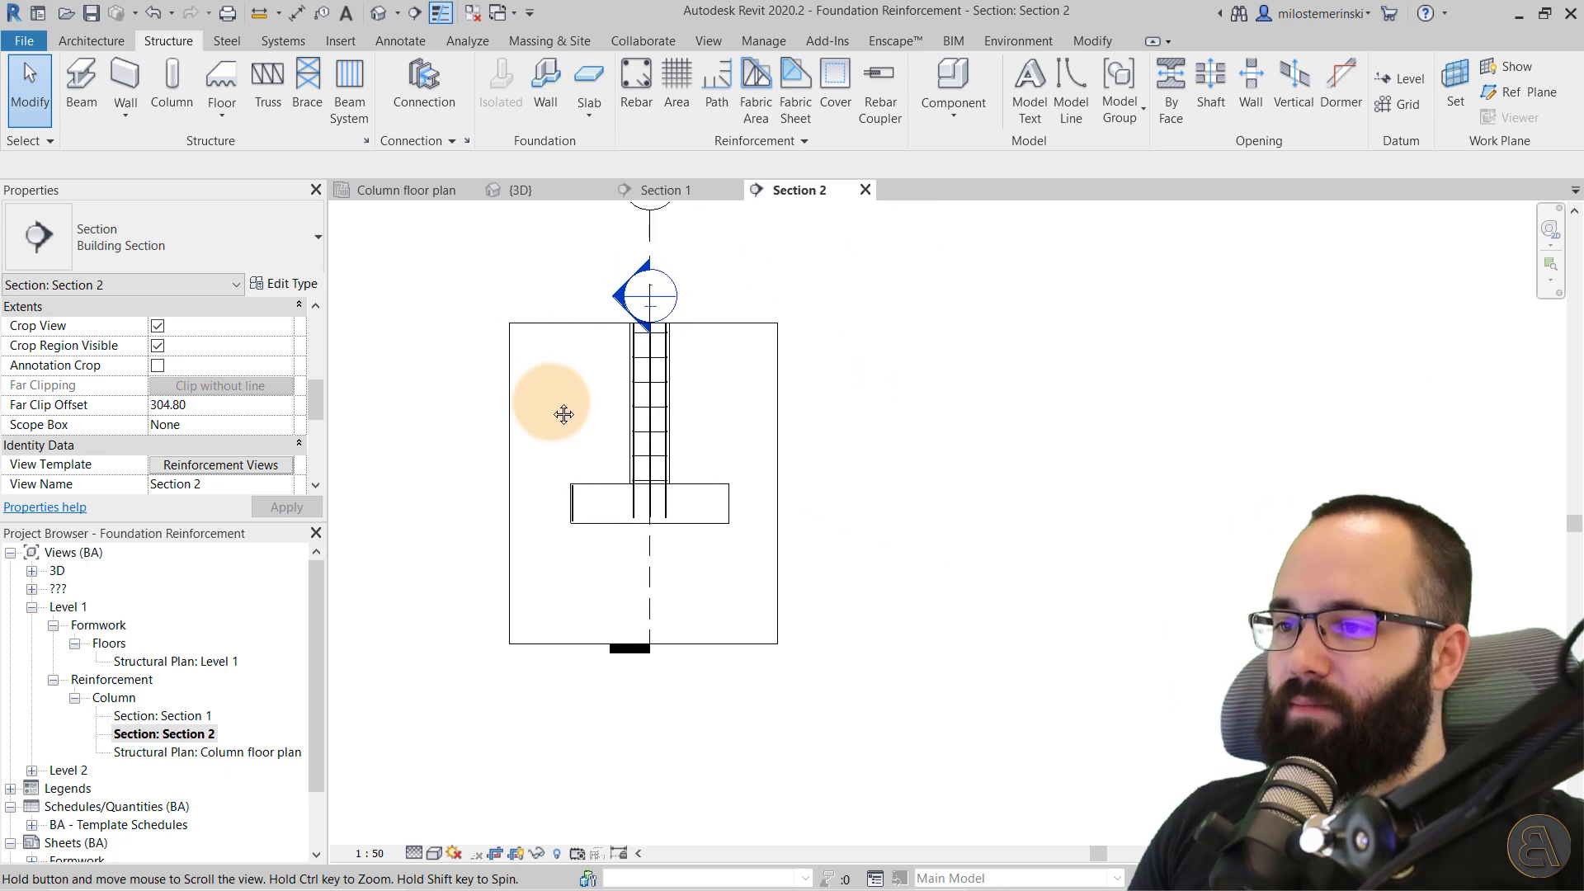
In Section 2, place an Ø10 Rebar Shape 21 U-bar along the bottom and sides of the footing.
{"action": "scroll", "coordinate": [640, 530], "scroll_direction": "up", "scroll_amount": 8}
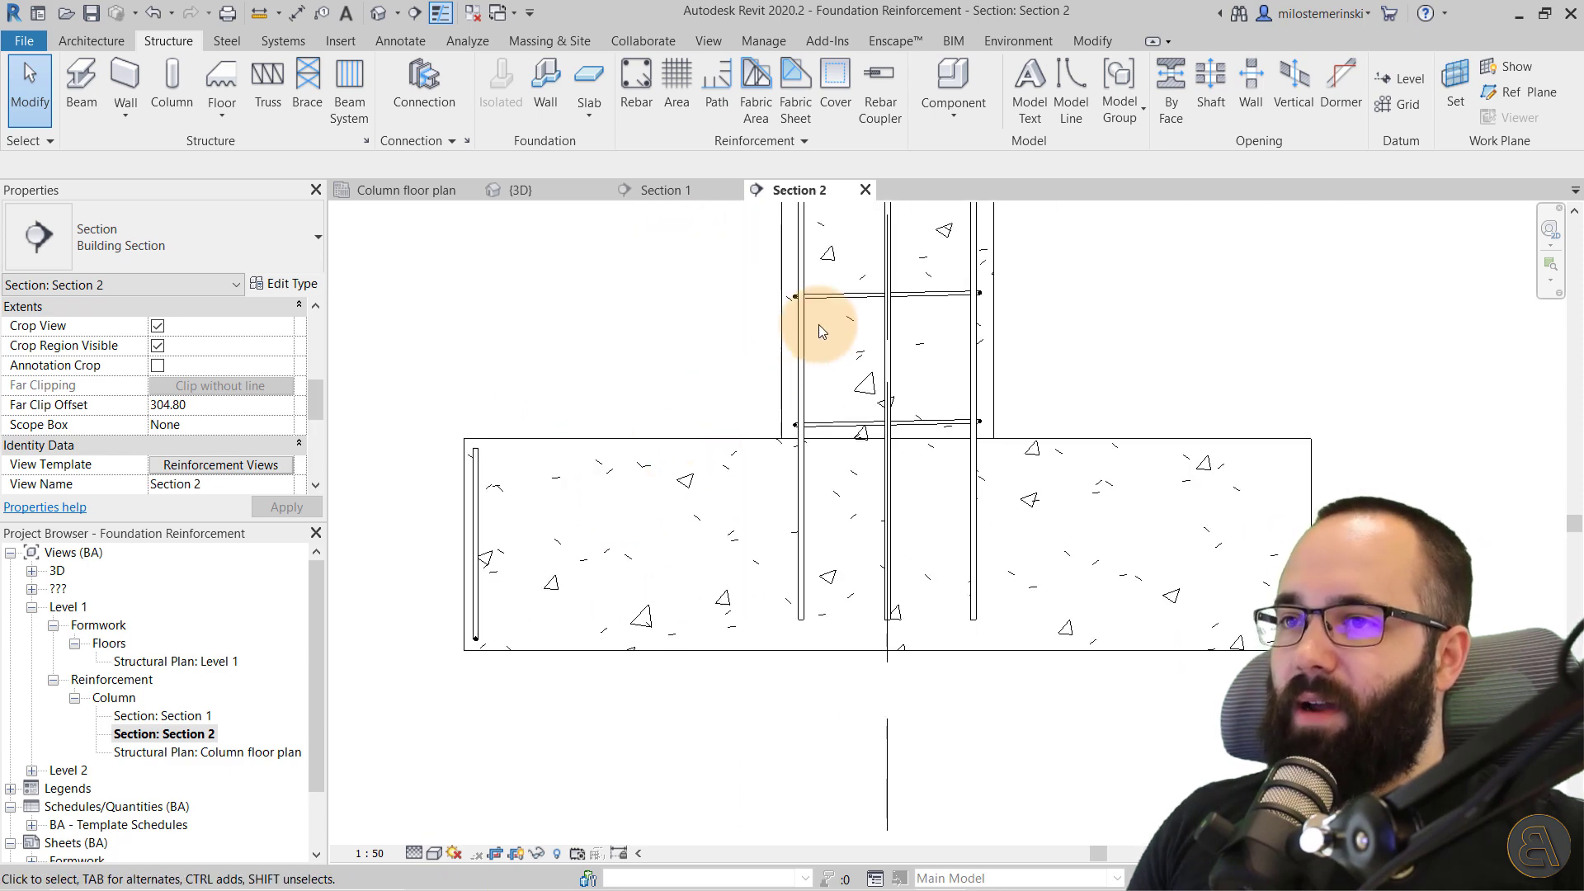
{"action": "left_click", "coordinate": [655, 110]}
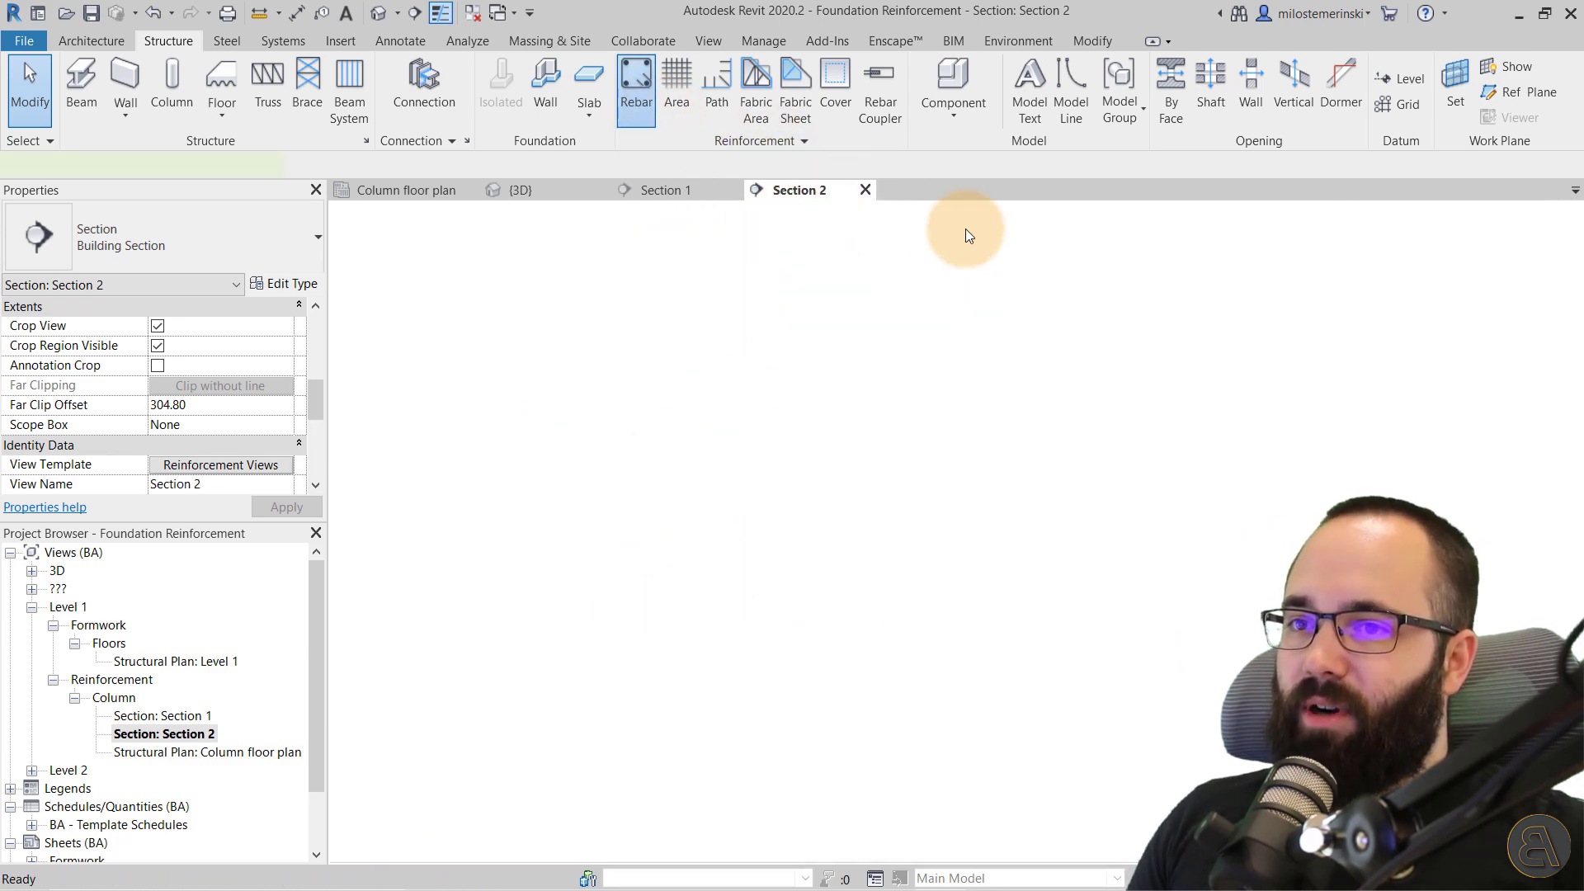
{"action": "left_click", "coordinate": [564, 582]}
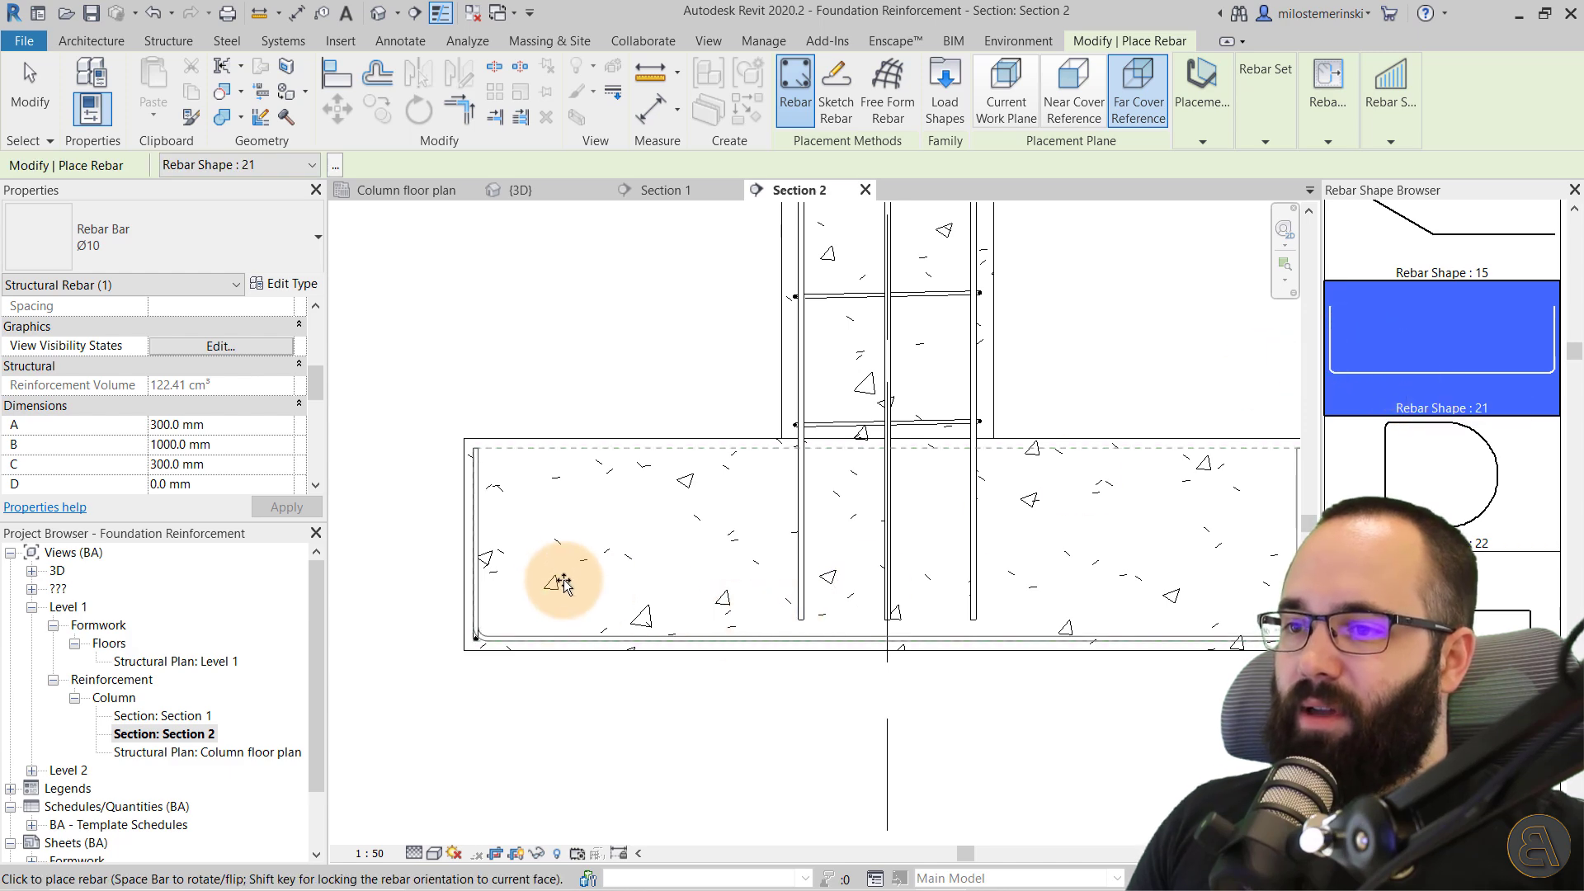
{"action": "scroll", "coordinate": [442, 577], "scroll_direction": "down", "scroll_amount": 3}
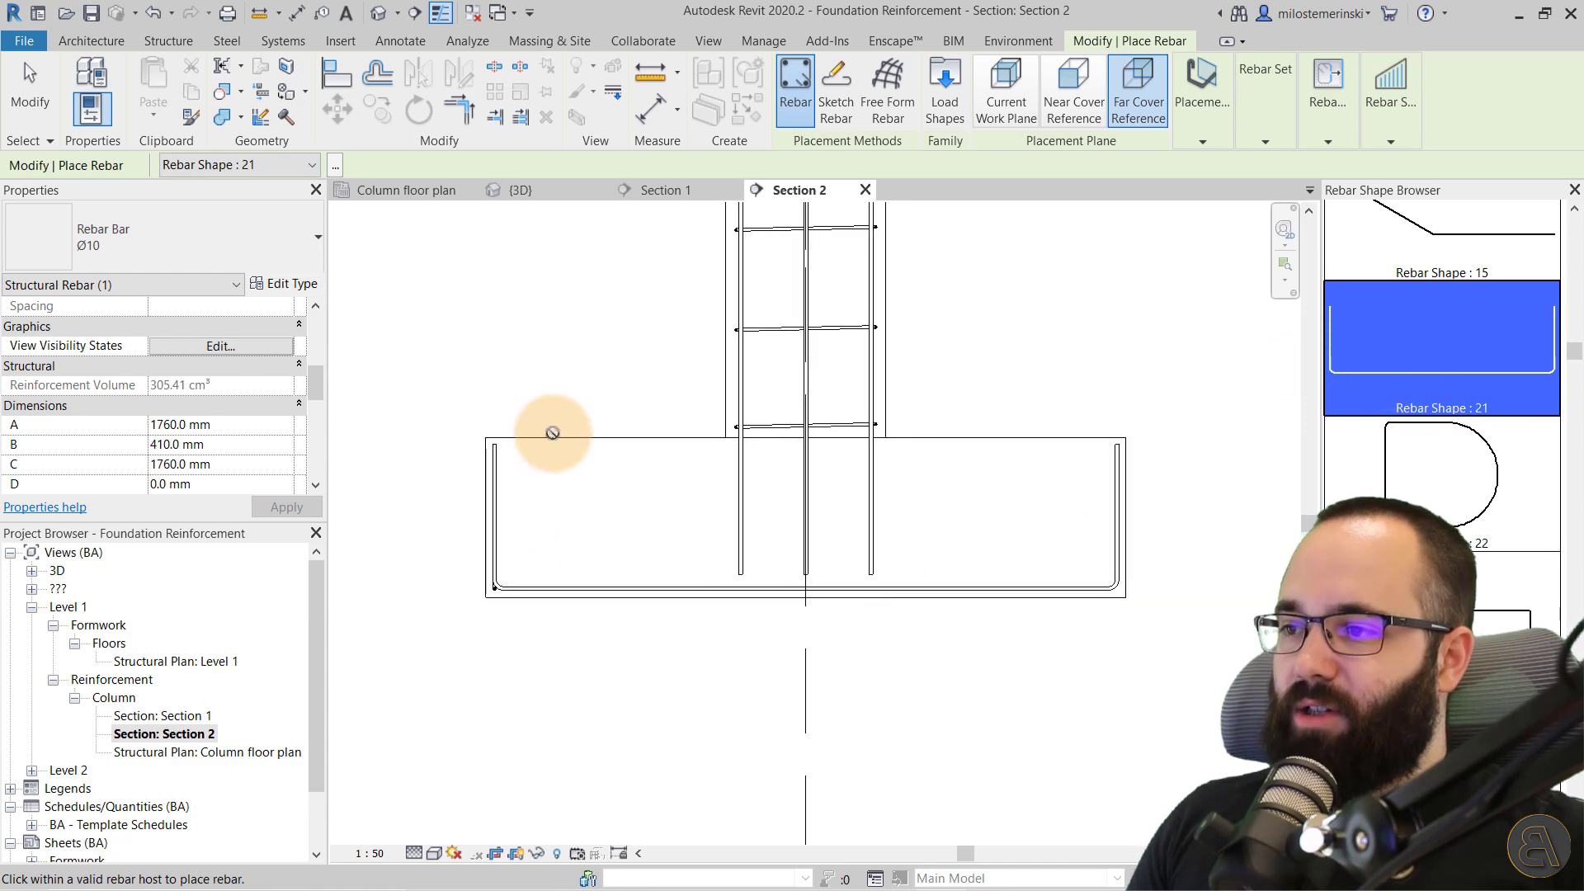
{"action": "key", "text": "Escape"}
{"action": "key", "text": "Escape"}
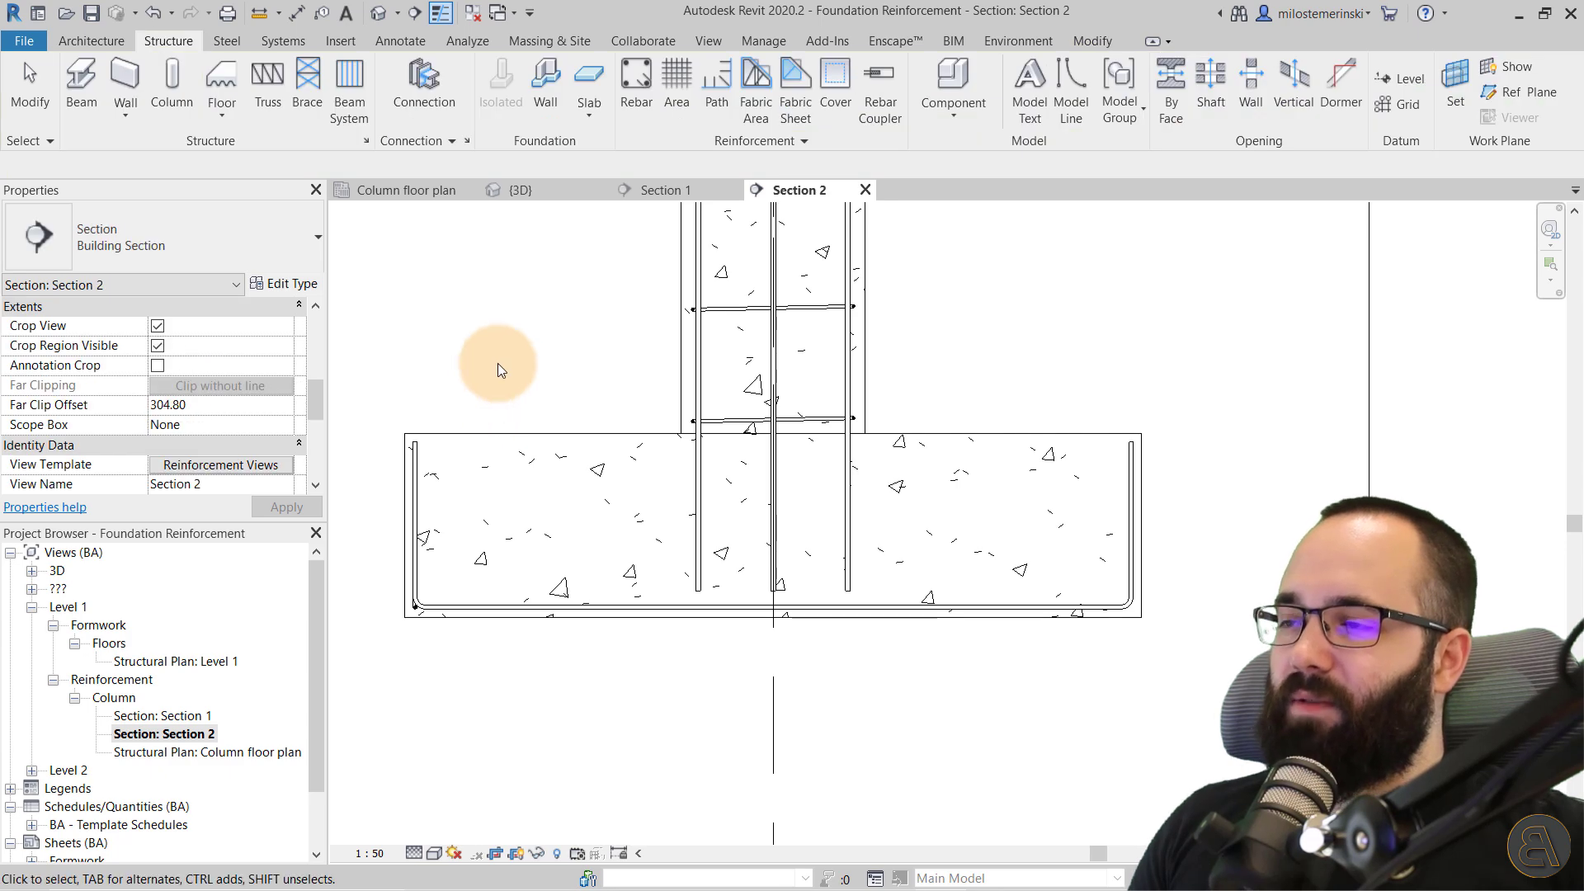
Select all Ø10 Shape 21 footing bars and make them unobscured and solid in the 3D and {3D} views.
{"action": "left_click", "coordinate": [444, 611]}
{"action": "left_click", "coordinate": [446, 604]}
{"action": "scroll", "coordinate": [446, 602], "scroll_direction": "up", "scroll_amount": 4}
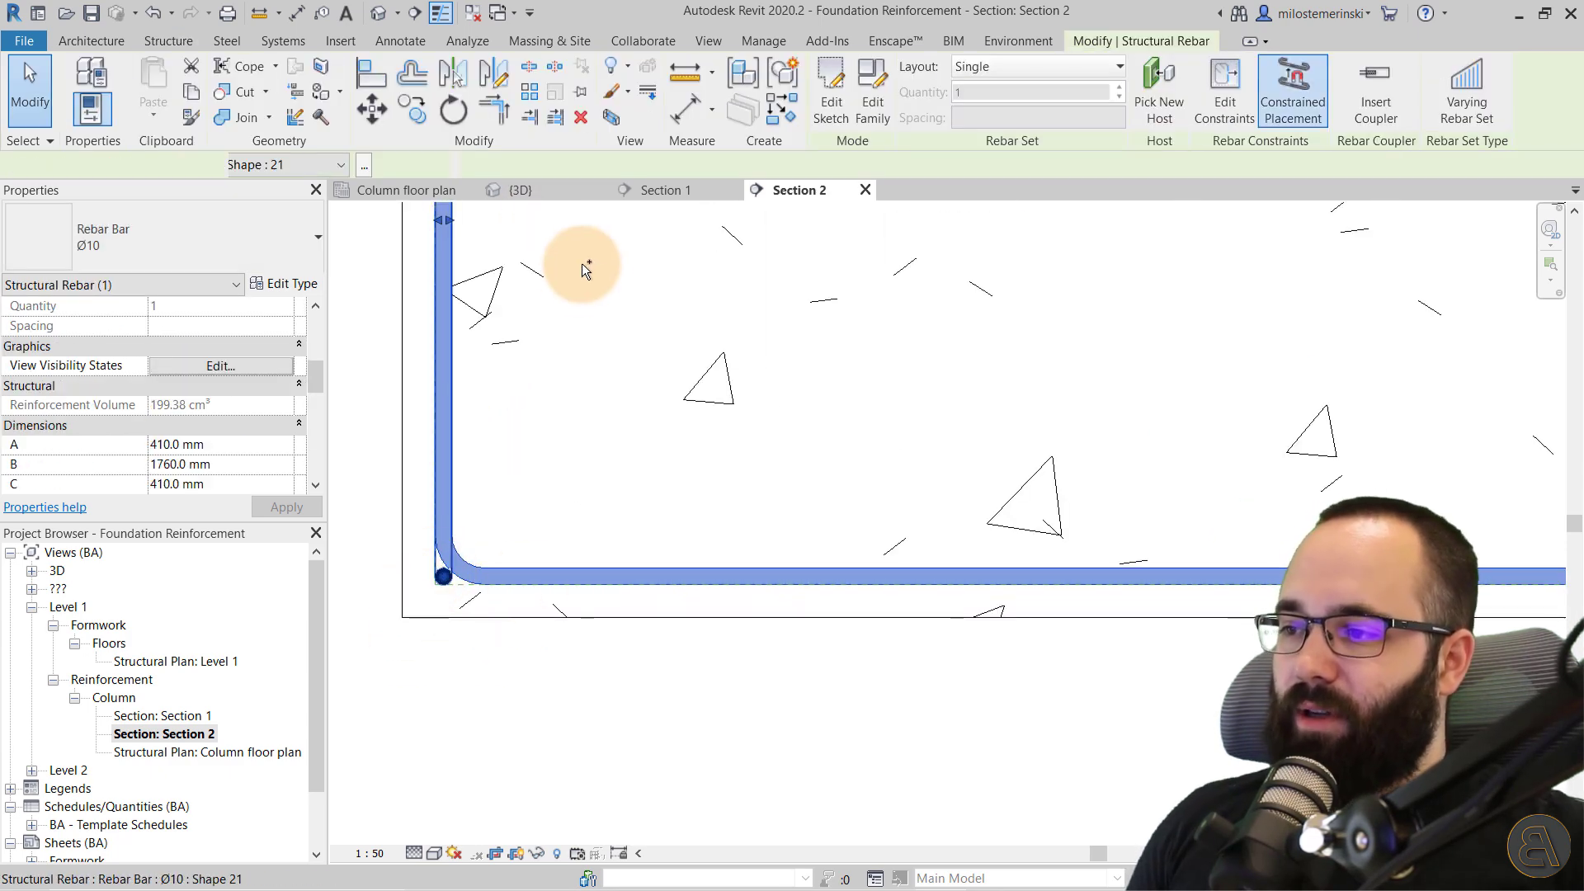
{"action": "key", "text": "s"}
{"action": "key", "text": "a"}
{"action": "left_click", "coordinate": [551, 200]}
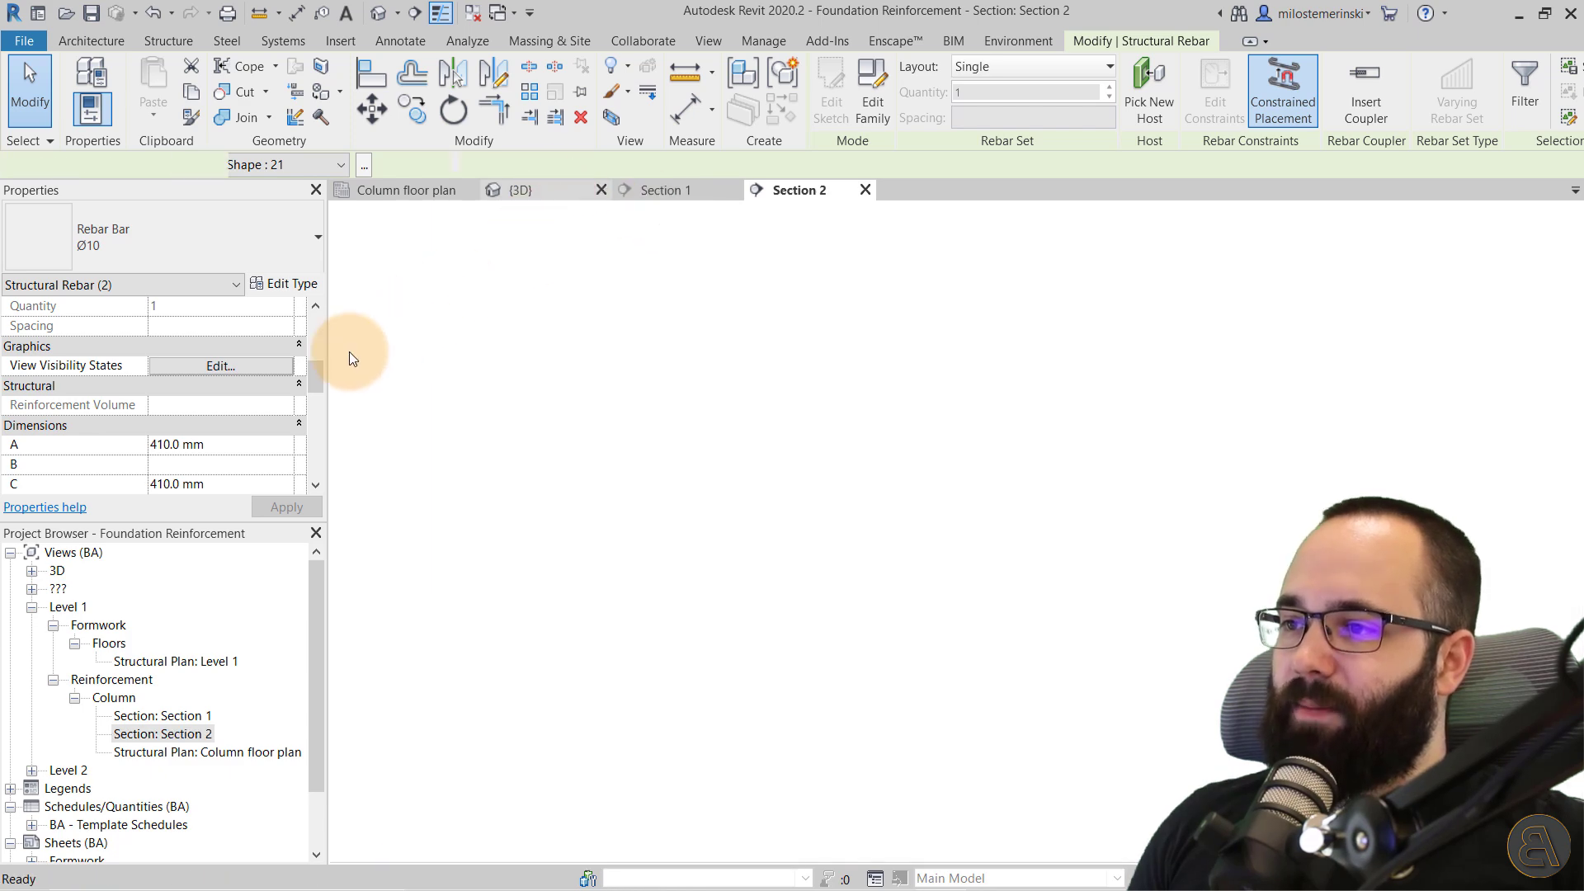
{"action": "left_click", "coordinate": [221, 365]}
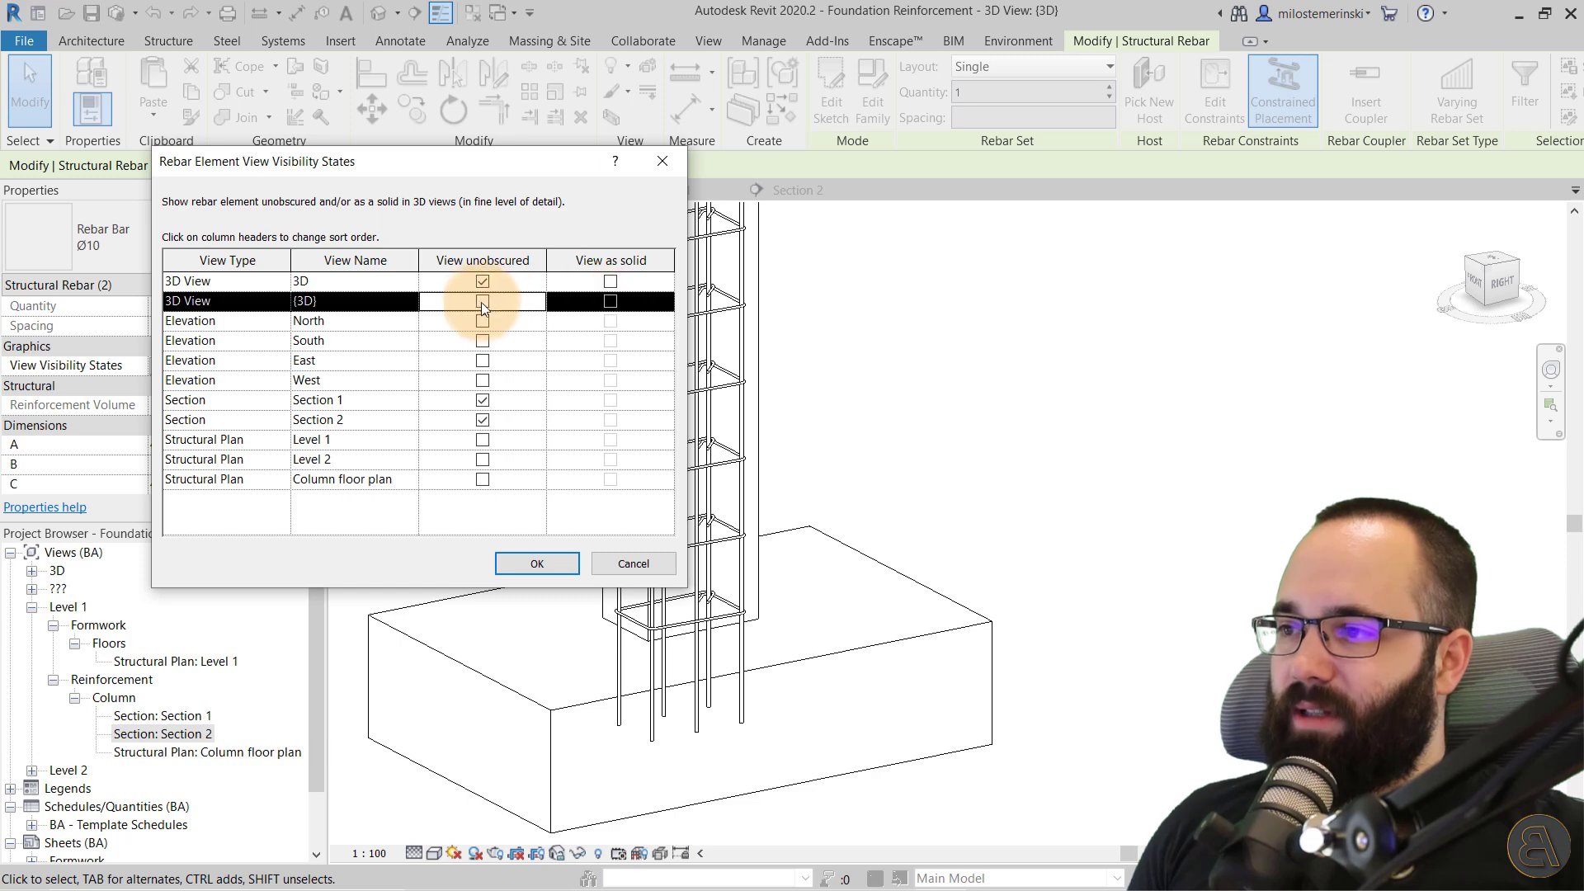
{"action": "left_click", "coordinate": [610, 302]}
{"action": "left_click", "coordinate": [610, 282]}
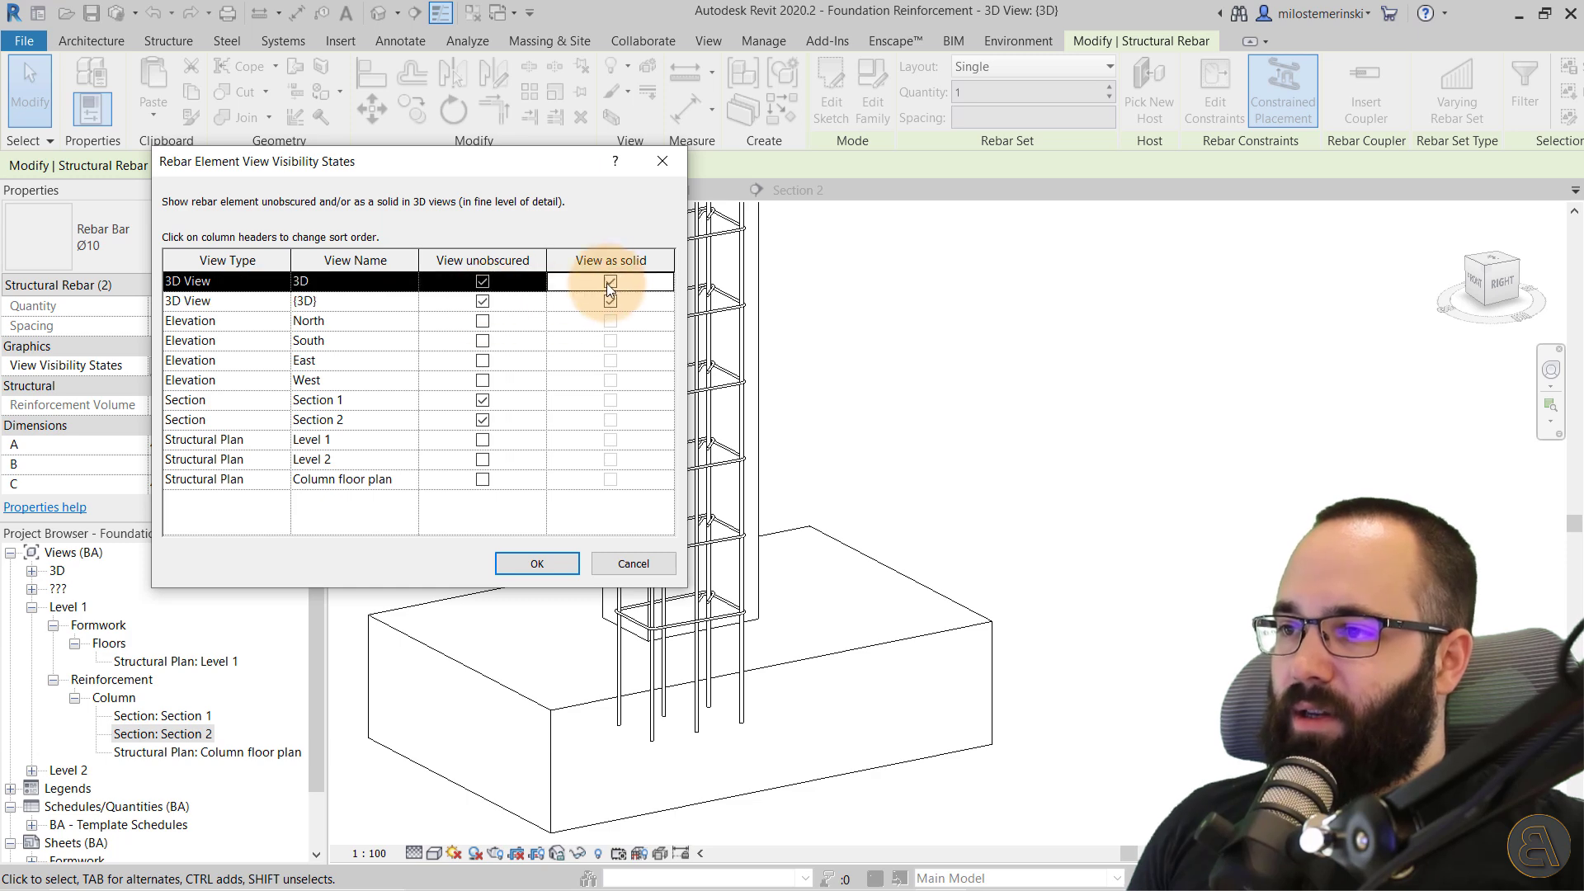
{"action": "left_click", "coordinate": [523, 564]}
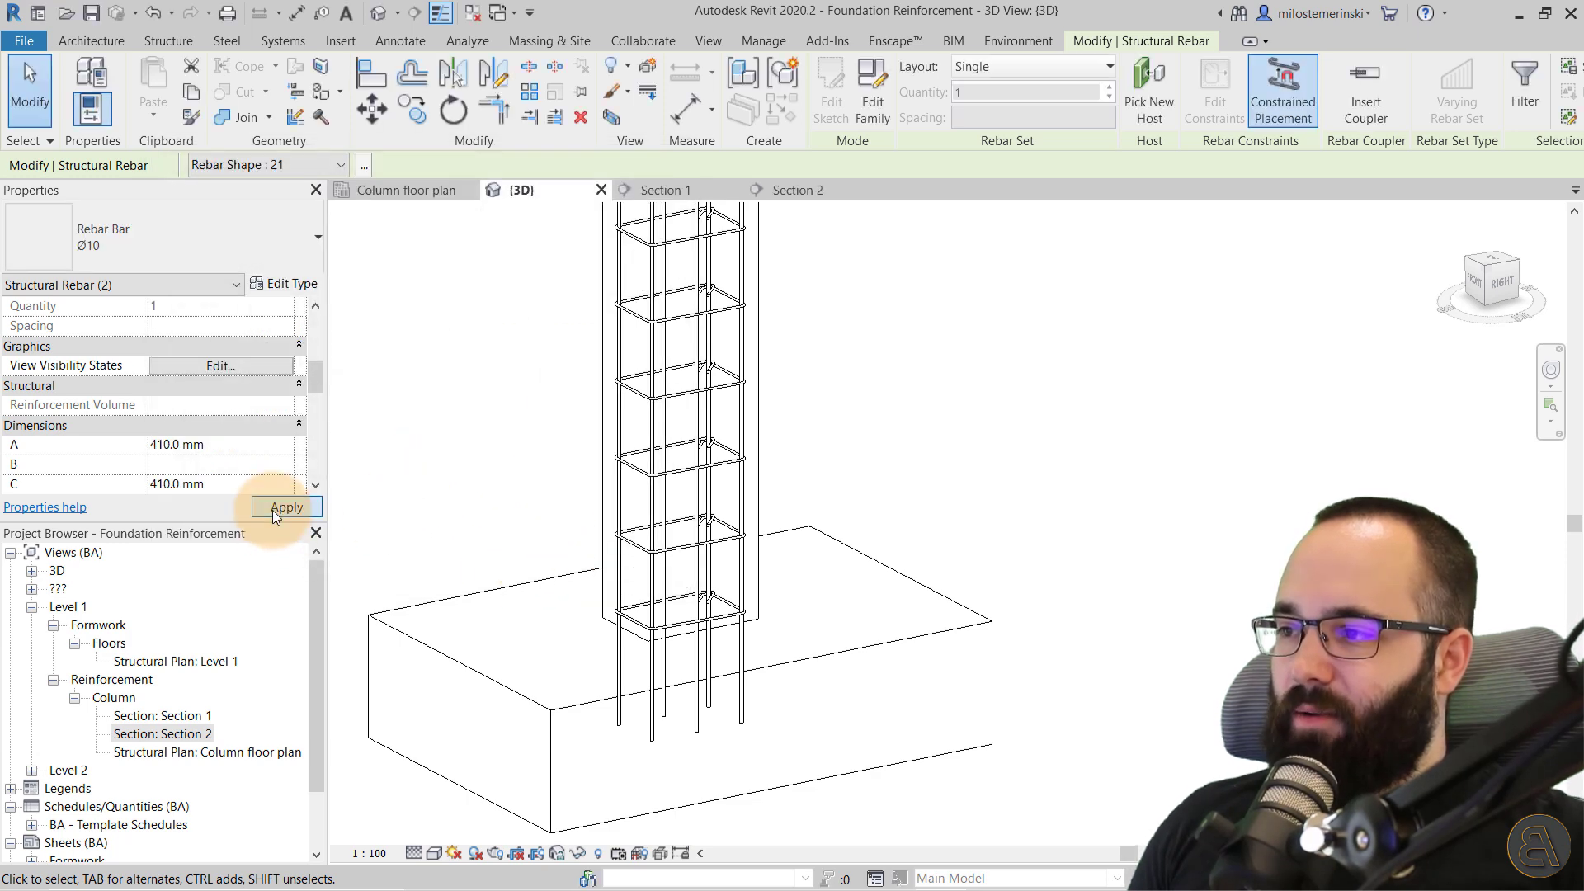
{"action": "left_click", "coordinate": [285, 506]}
Distribute both footing U-bars through the footing with a Maximum Spacing layout at 200 mm.
{"action": "scroll", "coordinate": [522, 452], "scroll_direction": "down", "scroll_amount": 3}
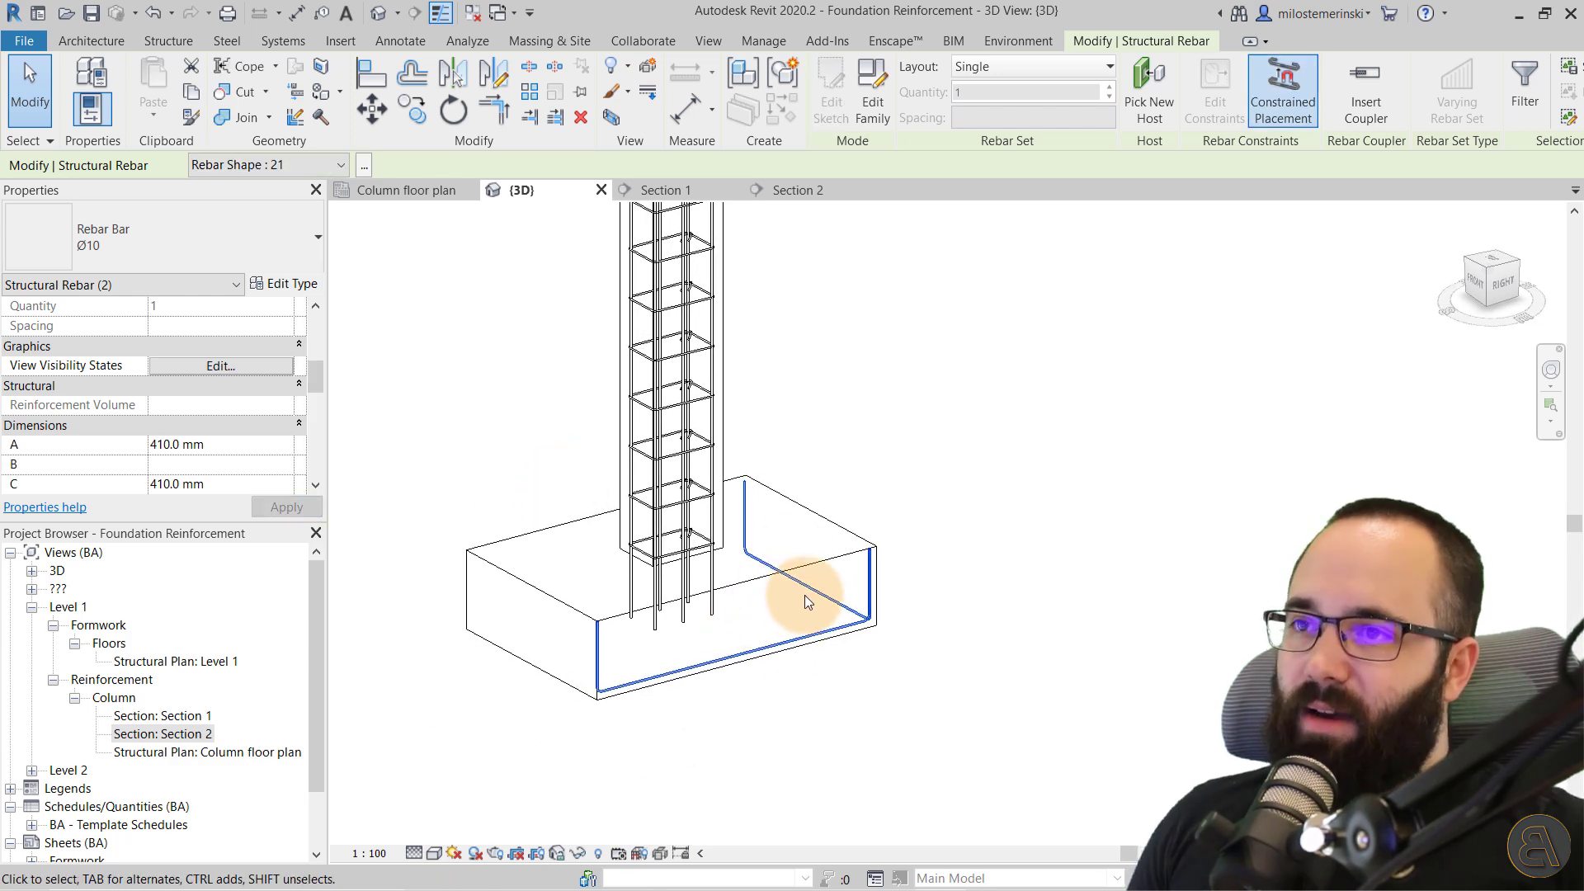
{"action": "left_click", "coordinate": [1023, 71]}
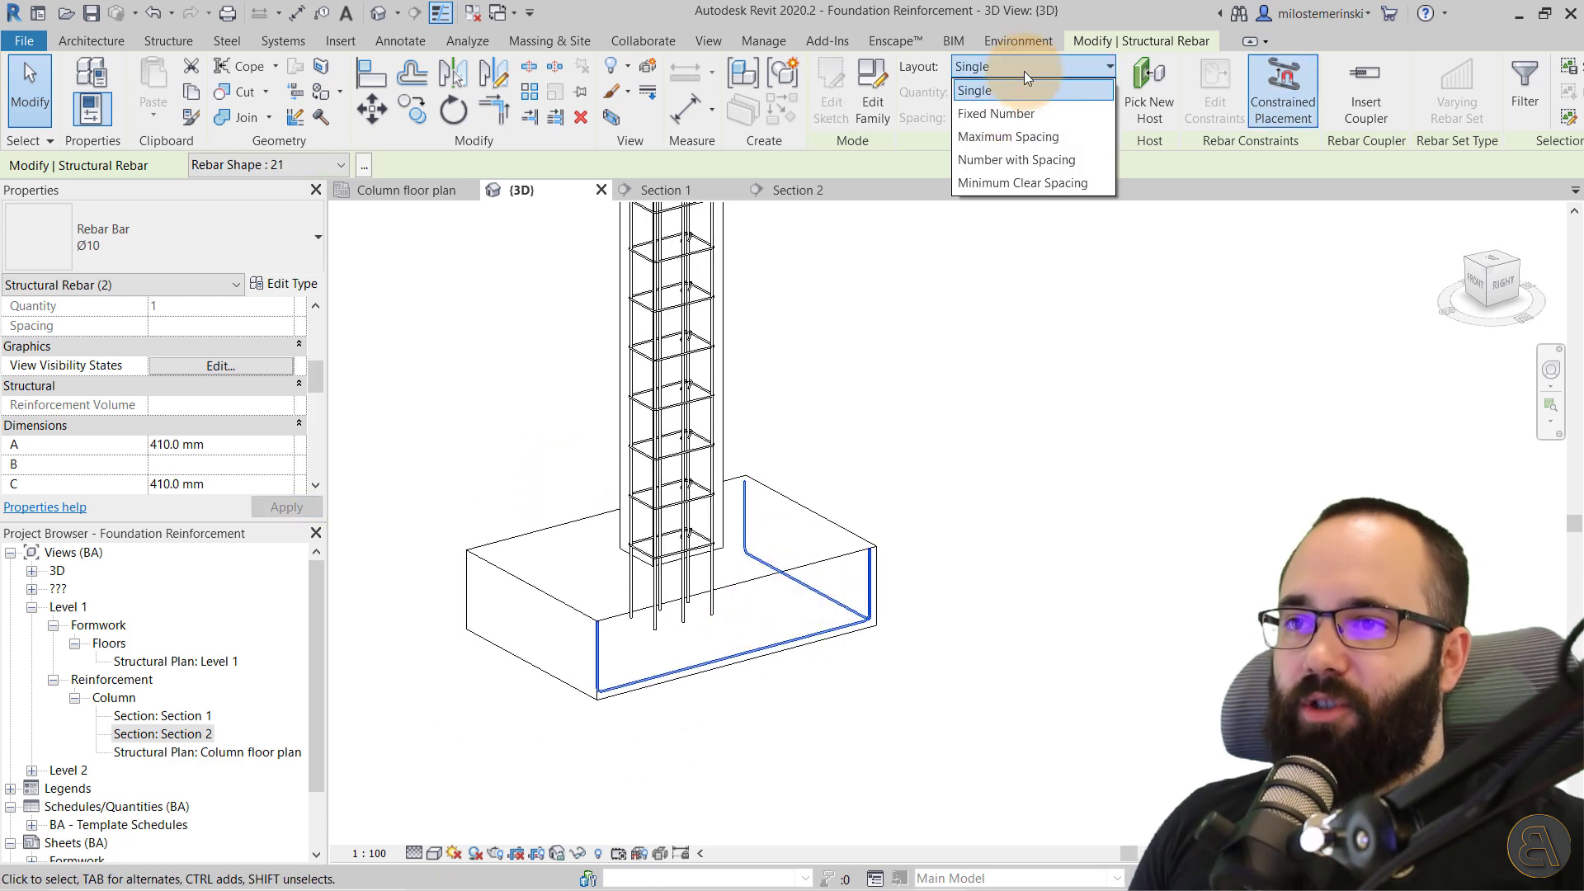
{"action": "left_click", "coordinate": [992, 136]}
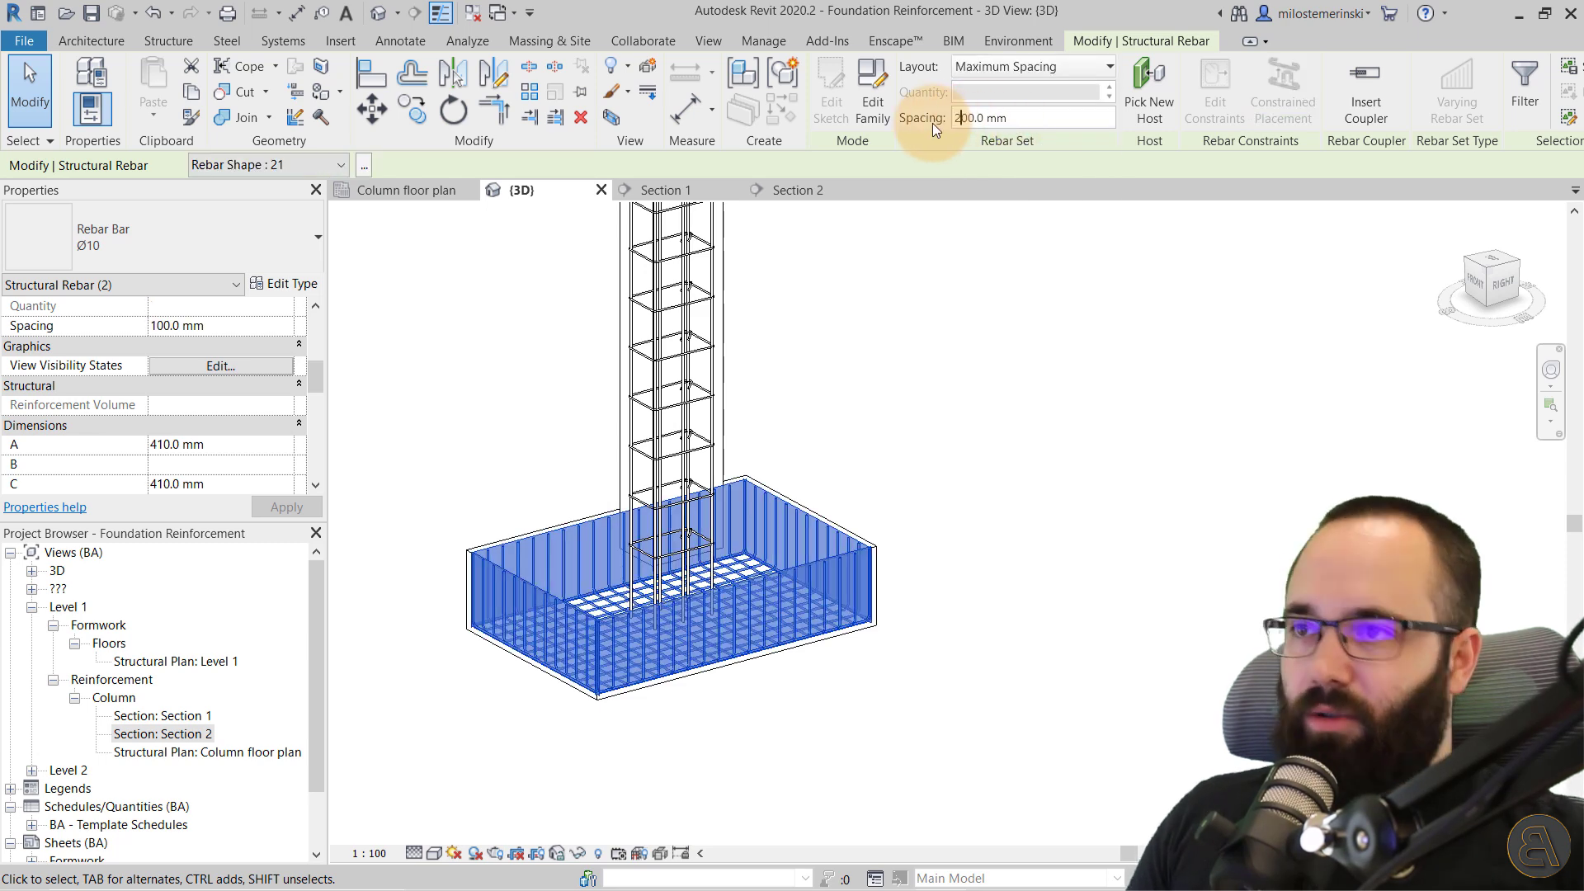
{"action": "key", "text": "Return"}
{"action": "left_click", "coordinate": [833, 421]}
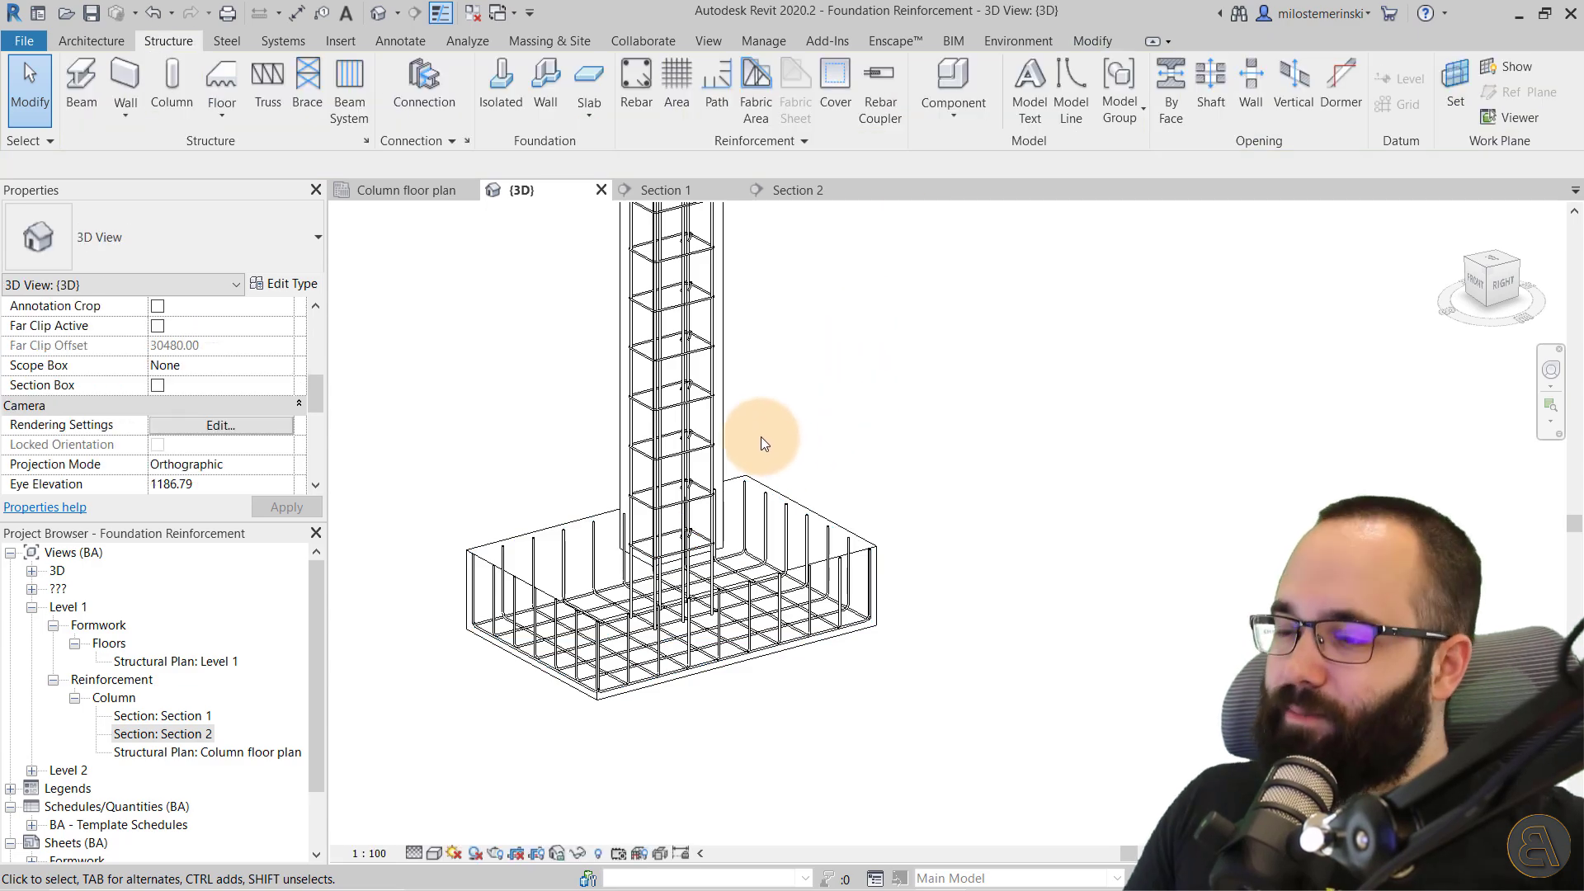
{"action": "scroll", "coordinate": [481, 605], "scroll_direction": "up", "scroll_amount": 4}
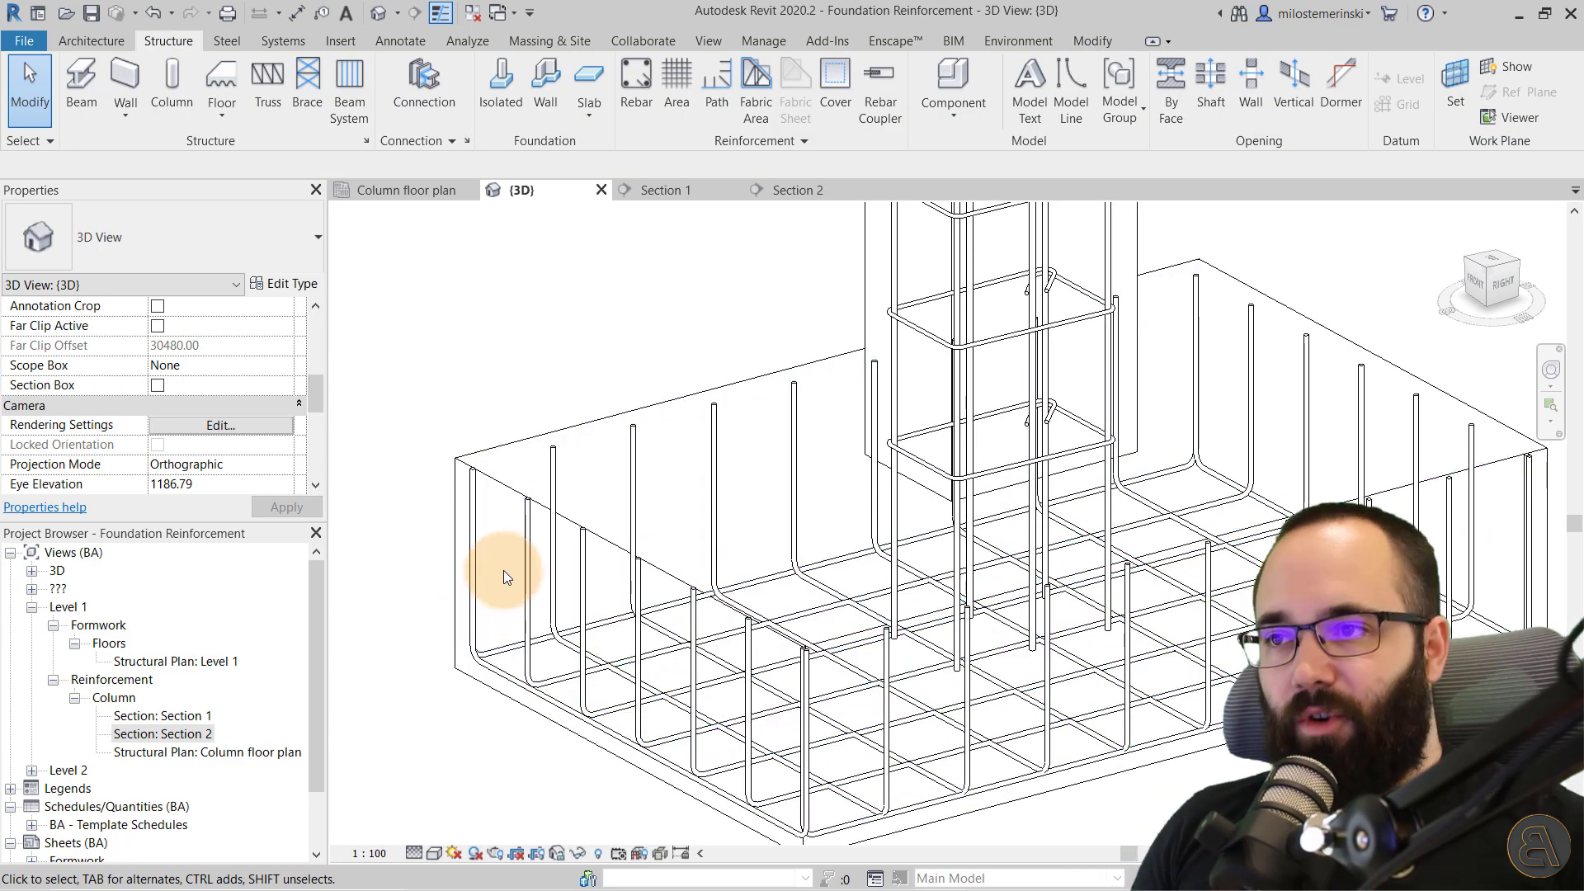
In Section 1, raise the bottom of the U-bar set seen end-on so it clears the crossing U-bars.
{"action": "left_click", "coordinate": [705, 189]}
{"action": "scroll", "coordinate": [511, 514], "scroll_direction": "up", "scroll_amount": 3}
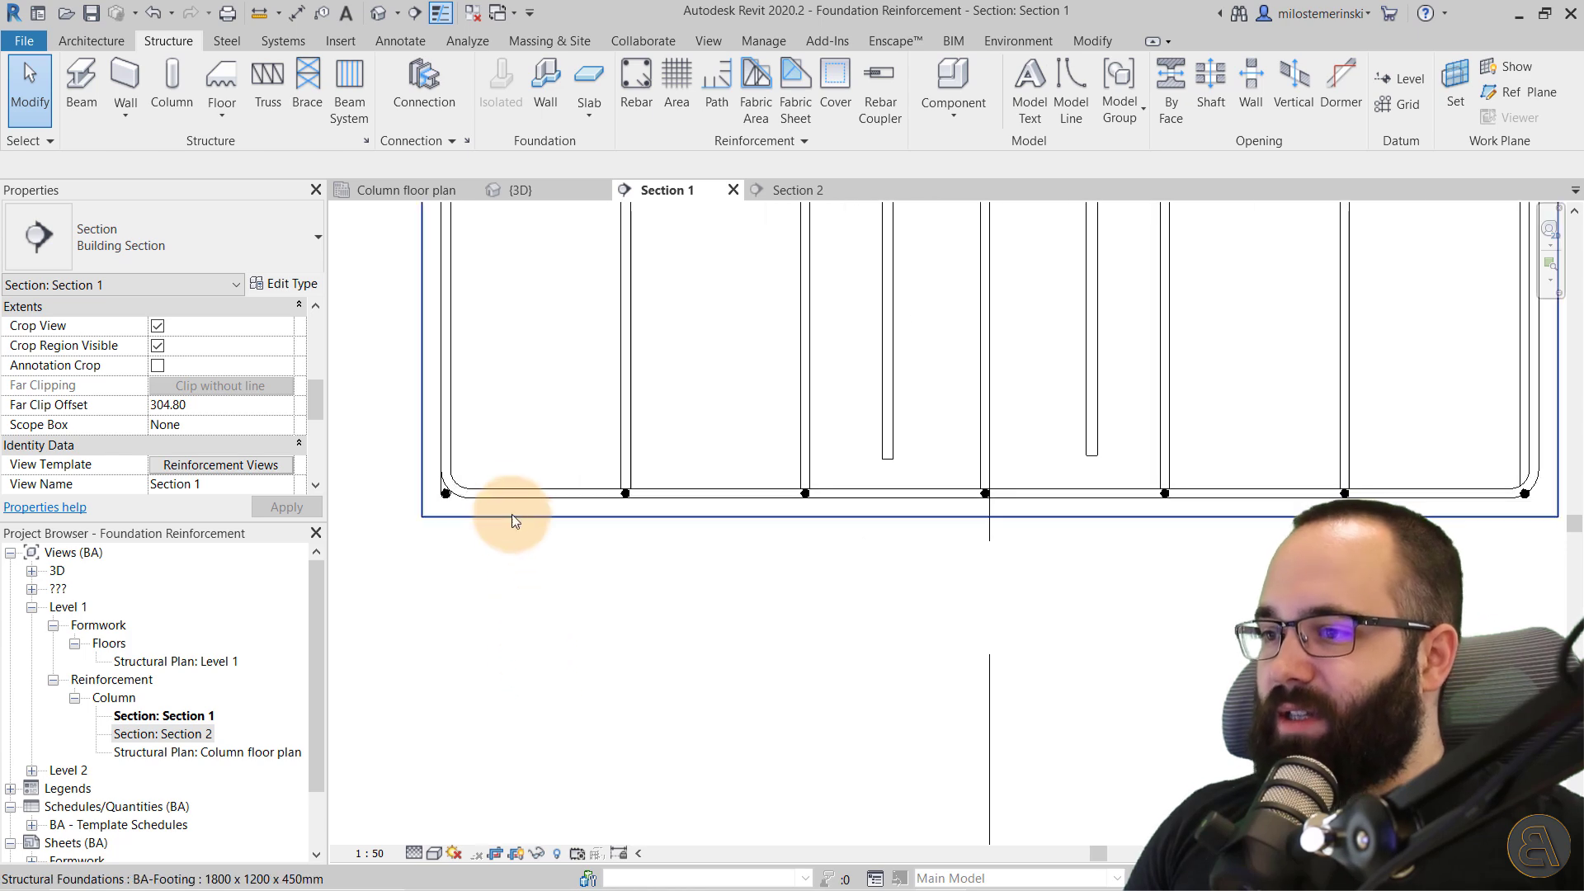
{"action": "left_click", "coordinate": [660, 498]}
{"action": "middle_click_drag", "start_coordinate": [958, 571], "coordinate": [855, 587]}
{"action": "scroll", "coordinate": [842, 577], "scroll_direction": "down", "scroll_amount": 1}
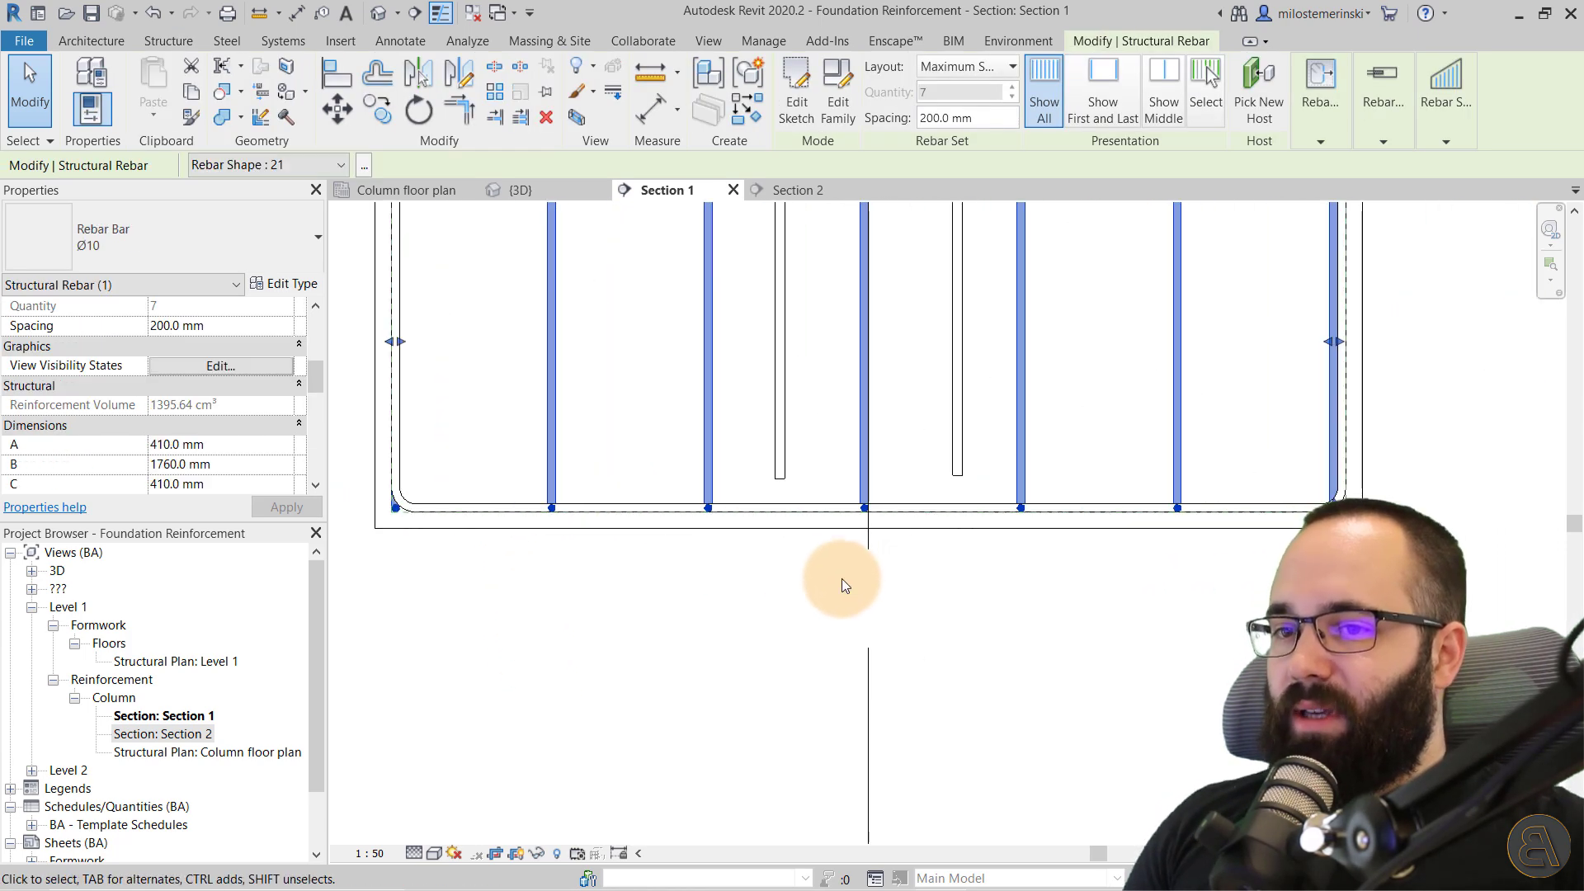
{"action": "scroll", "coordinate": [1352, 515], "scroll_direction": "up", "scroll_amount": 4}
{"action": "middle_click_drag", "start_coordinate": [1357, 514], "coordinate": [862, 525]}
{"action": "scroll", "coordinate": [862, 525], "scroll_direction": "up", "scroll_amount": 2}
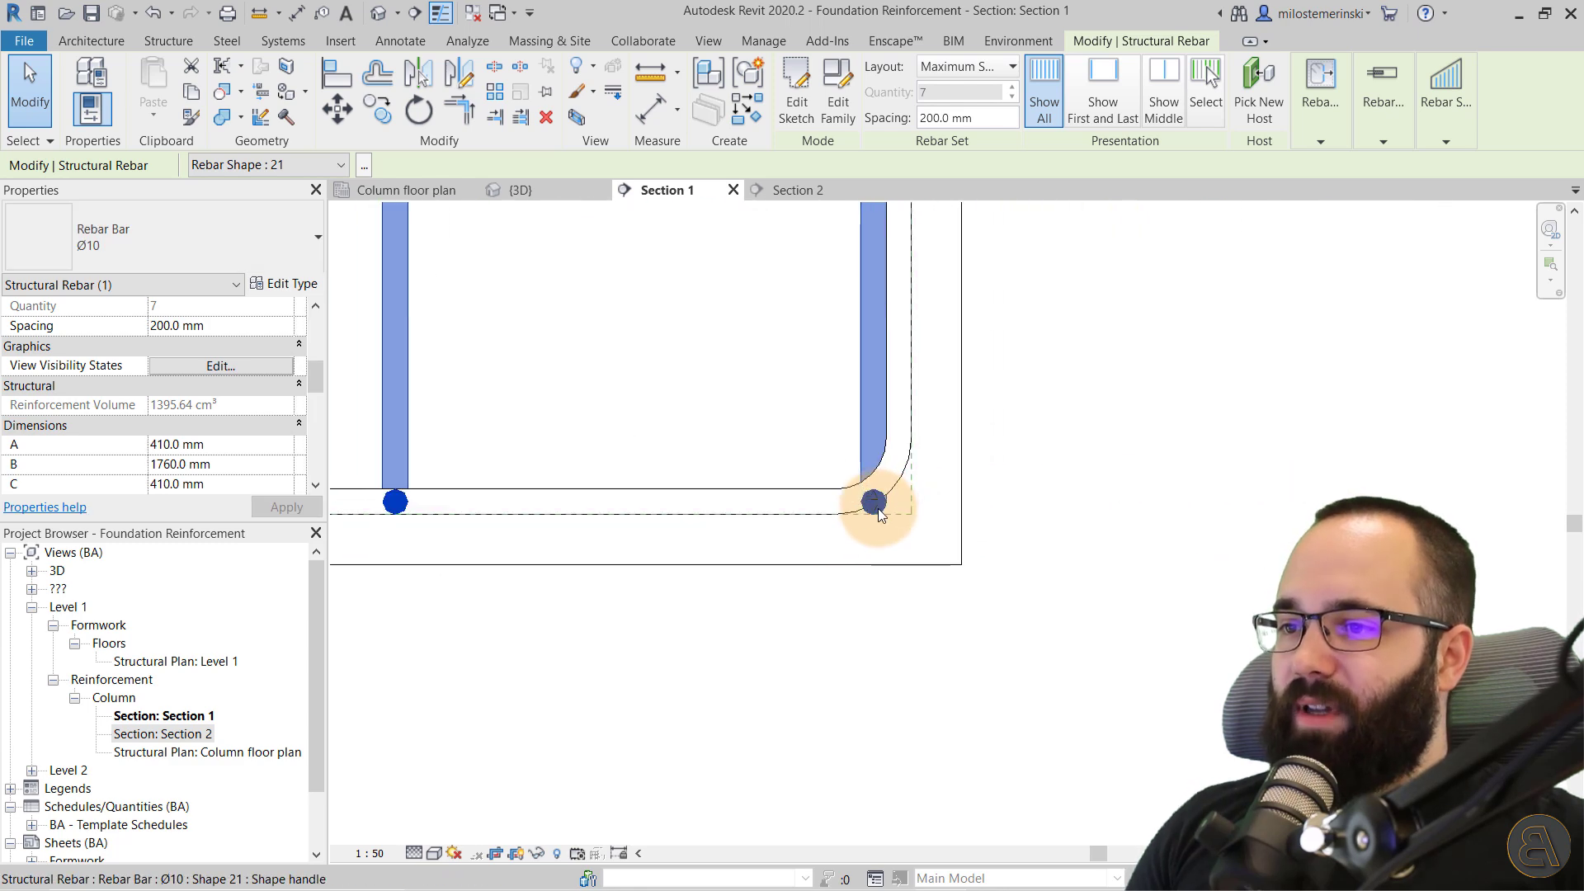
{"action": "left_click_drag", "start_coordinate": [868, 496], "coordinate": [870, 450]}
{"action": "scroll", "coordinate": [1015, 535], "scroll_direction": "down", "scroll_amount": 3}
{"action": "middle_click_drag", "start_coordinate": [993, 531], "coordinate": [974, 591]}
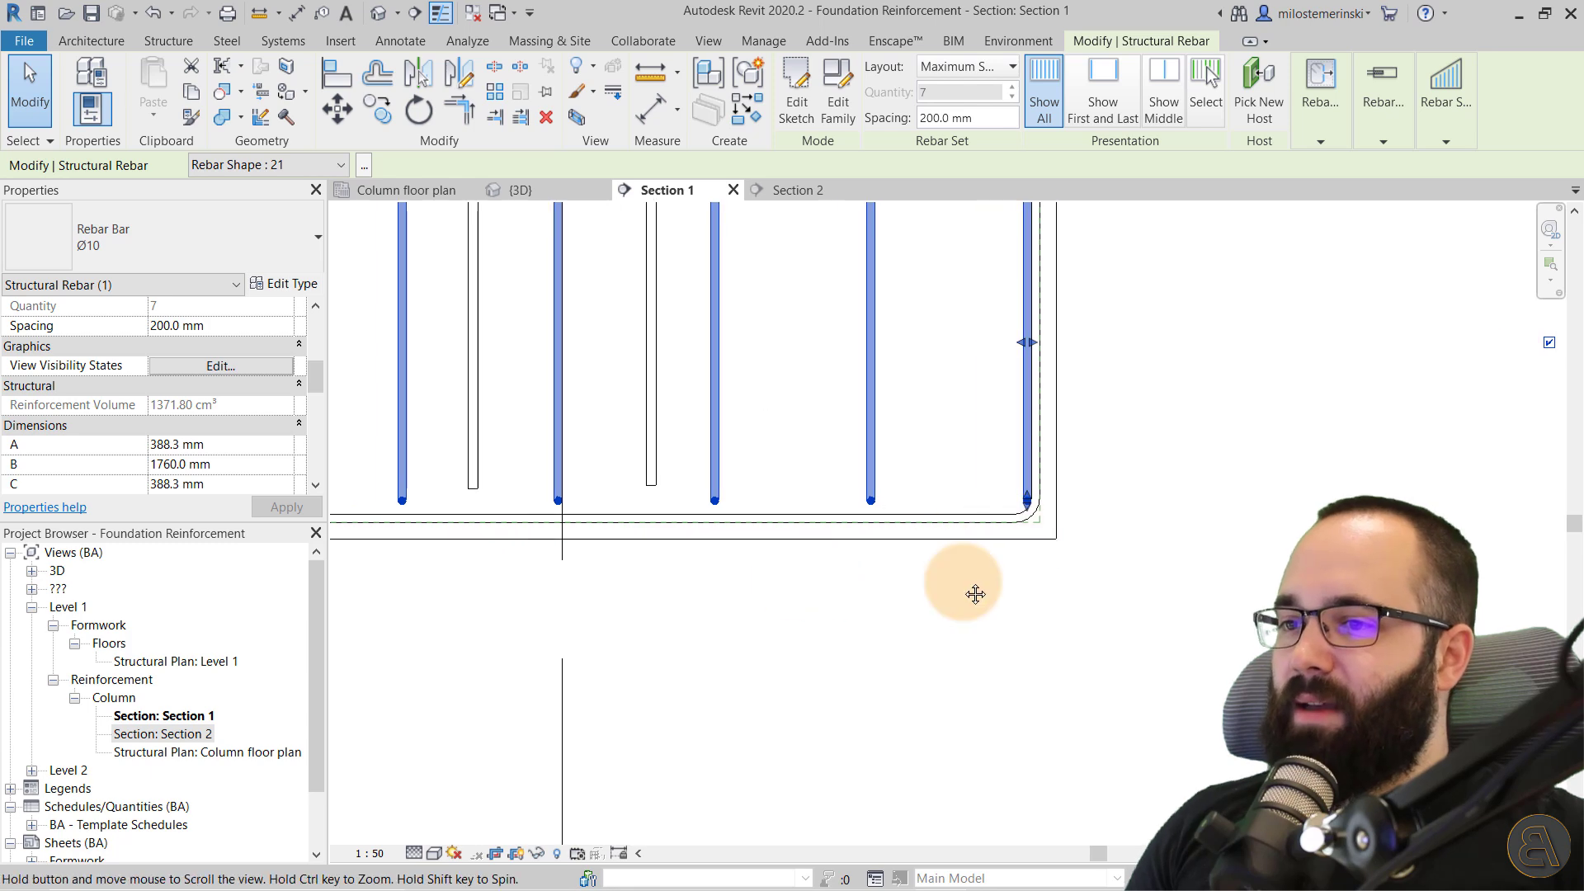
Move the left end of the U-bar set inward to the inner side of the crossing bar's vertical leg.
{"action": "scroll", "coordinate": [1154, 602], "scroll_direction": "down", "scroll_amount": 2}
{"action": "scroll", "coordinate": [854, 506], "scroll_direction": "up", "scroll_amount": 1}
{"action": "scroll", "coordinate": [1498, 428], "scroll_direction": "up", "scroll_amount": 2}
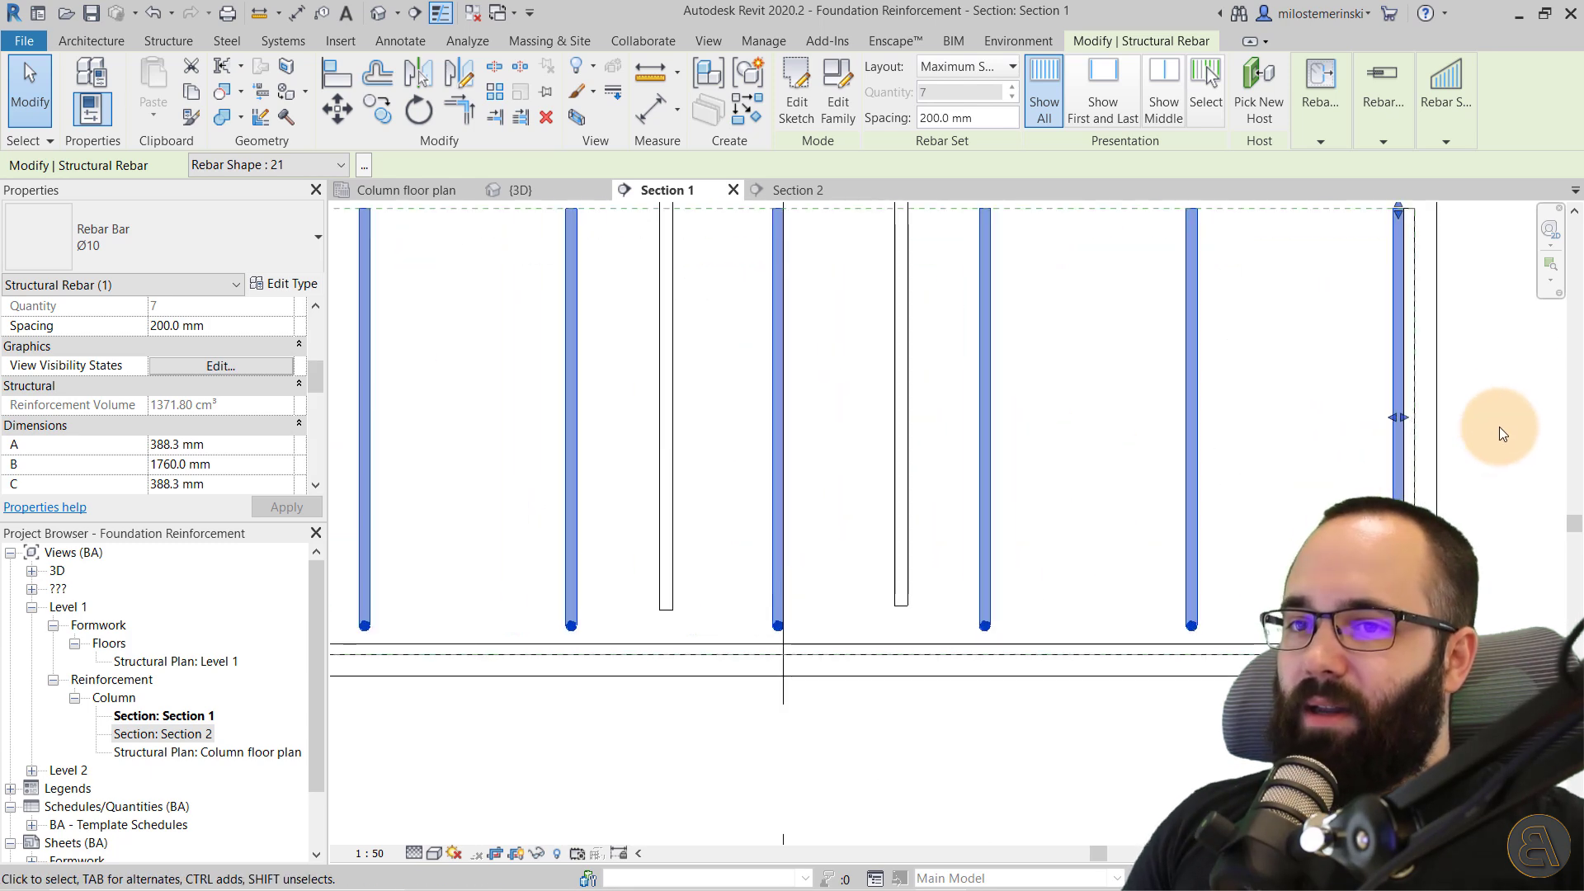
{"action": "scroll", "coordinate": [1491, 523], "scroll_direction": "down", "scroll_amount": 3}
{"action": "scroll", "coordinate": [746, 453], "scroll_direction": "up", "scroll_amount": 2}
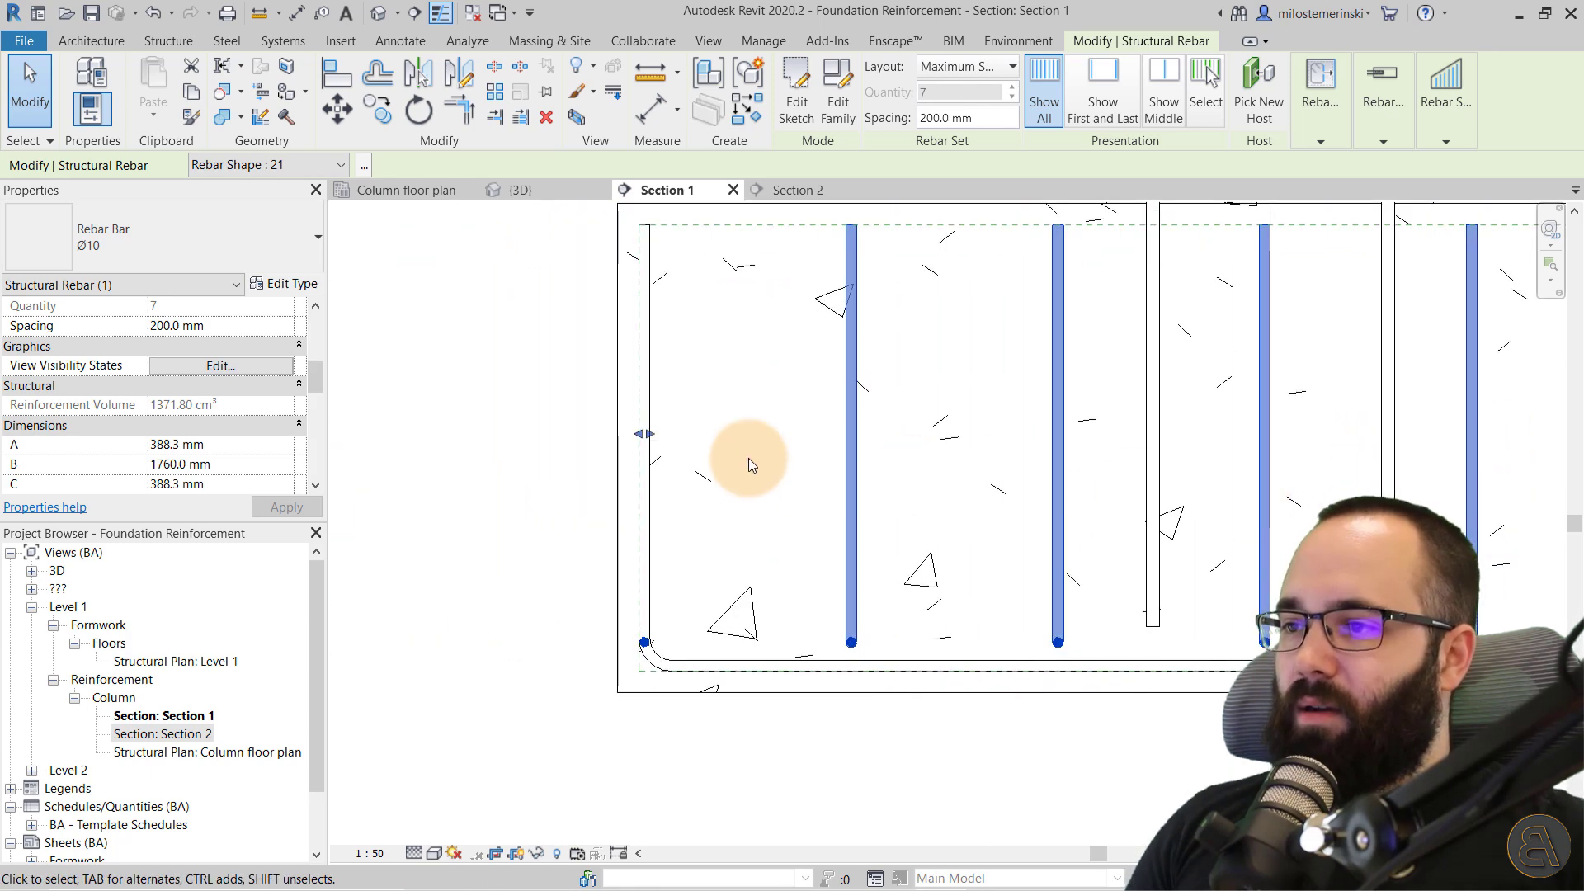
{"action": "scroll", "coordinate": [647, 431], "scroll_direction": "up", "scroll_amount": 2}
{"action": "mouse_move", "coordinate": [646, 431]}
{"action": "left_mouse_down"}
{"action": "mouse_move", "coordinate": [667, 434]}
{"action": "mouse_move", "coordinate": [654, 431]}
{"action": "left_mouse_up"}
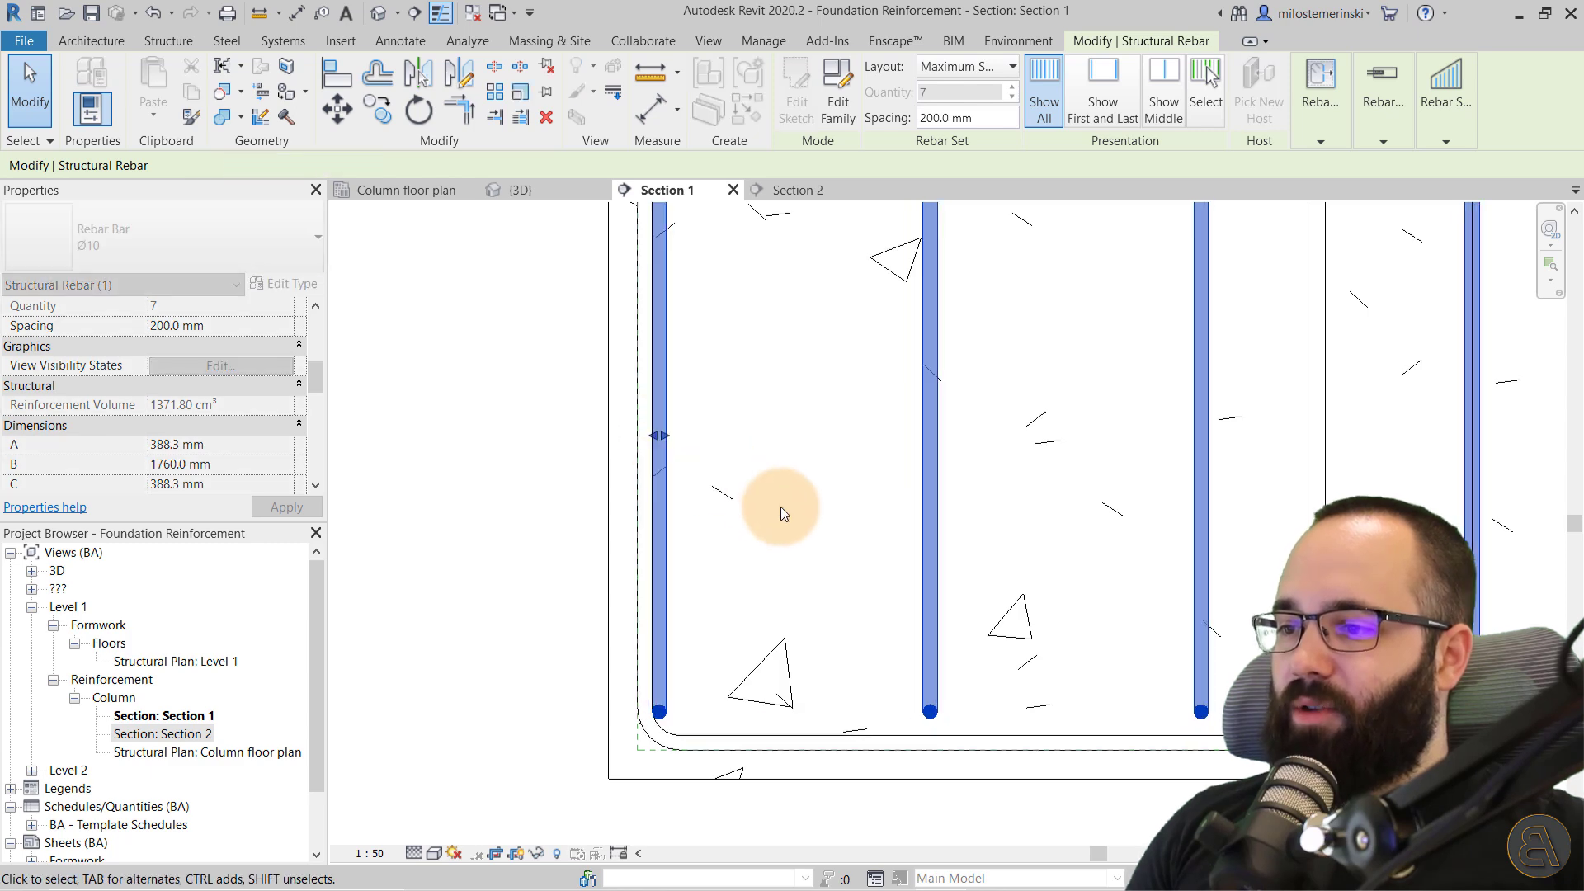
Lower the bottom of the U-bar set so it rests directly on the crossing U-bars.
{"action": "scroll", "coordinate": [780, 506], "scroll_direction": "down", "scroll_amount": 5}
{"action": "scroll", "coordinate": [953, 595], "scroll_direction": "up", "scroll_amount": 5}
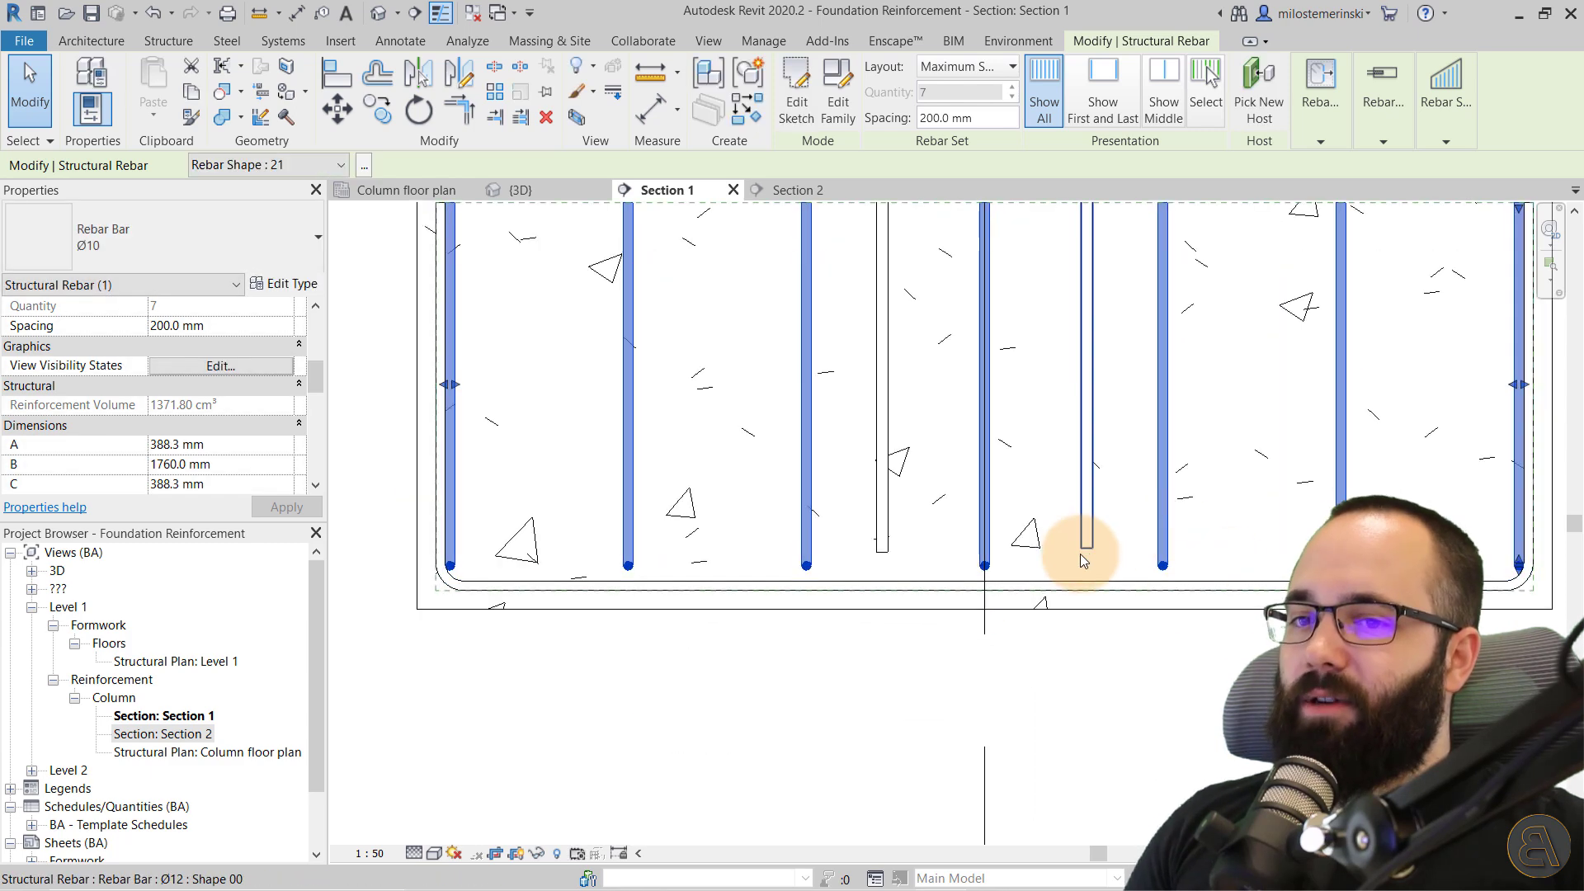
{"action": "left_click_drag", "start_coordinate": [1341, 285], "coordinate": [1341, 292]}
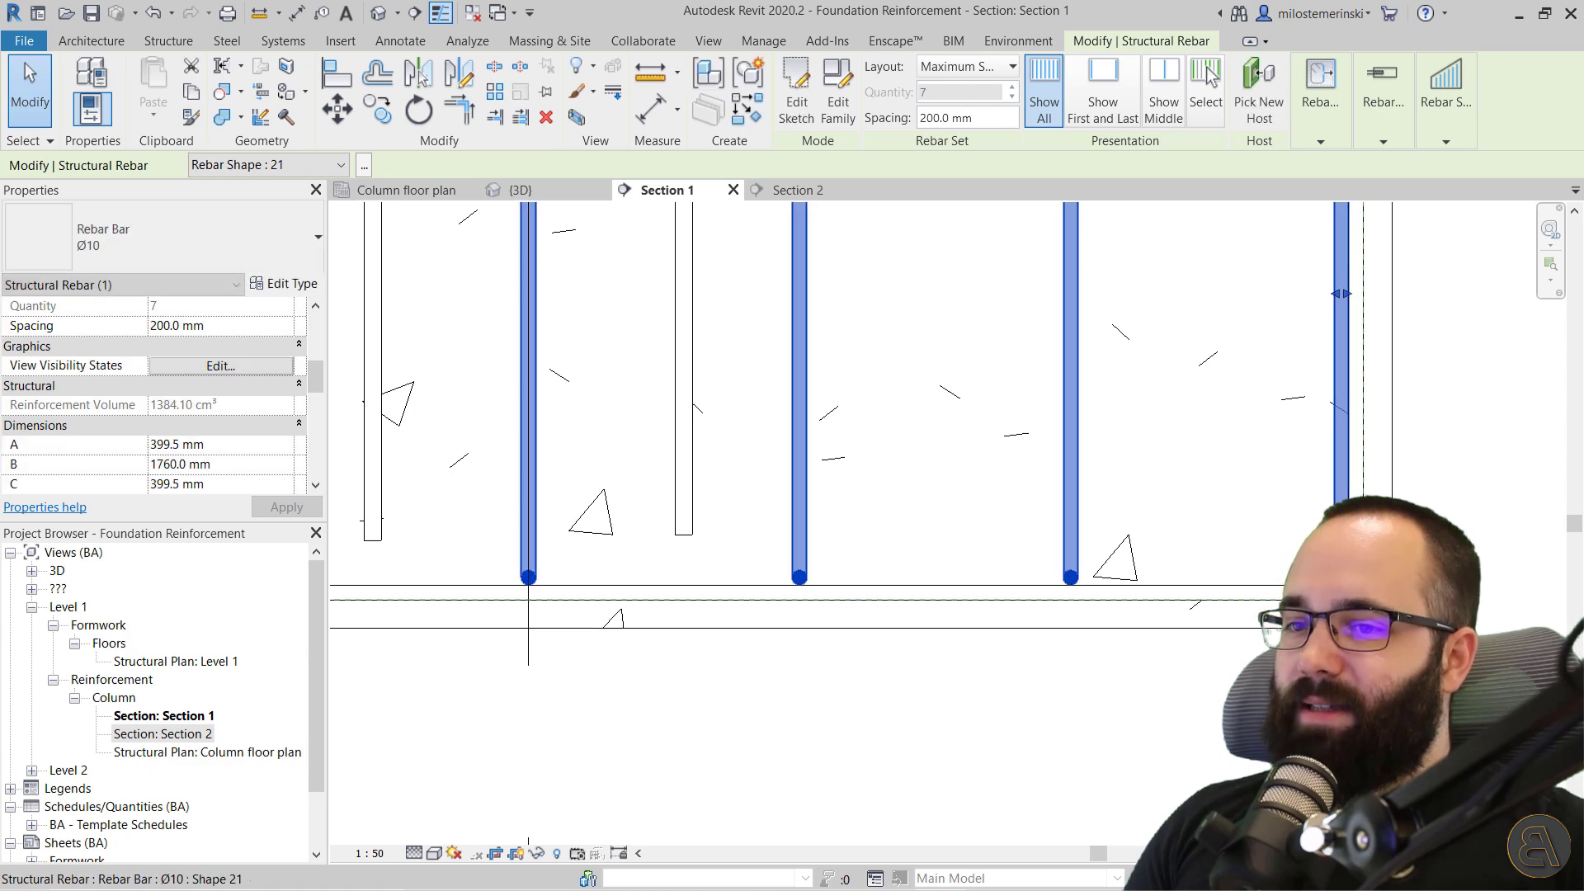
Adjust the right end of the U-bar set against the crossing bar's vertical leg, and check the footing cage in 3D.
{"action": "scroll", "coordinate": [1035, 608], "scroll_direction": "down", "scroll_amount": 2}
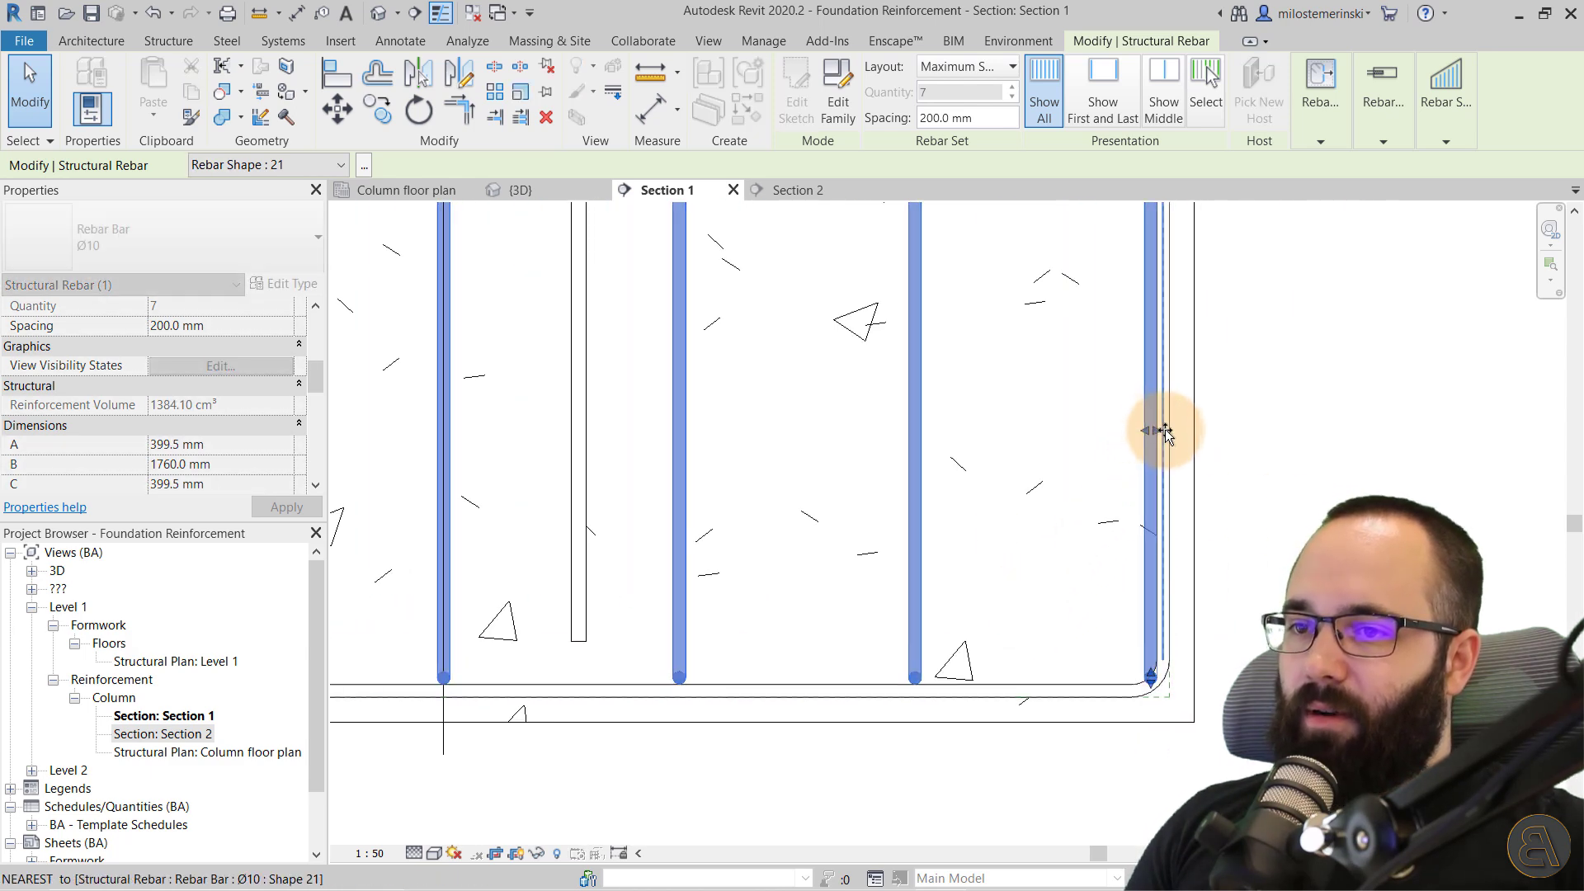
{"action": "scroll", "coordinate": [1155, 430], "scroll_direction": "up", "scroll_amount": 2}
{"action": "scroll", "coordinate": [1151, 432], "scroll_direction": "up", "scroll_amount": 1}
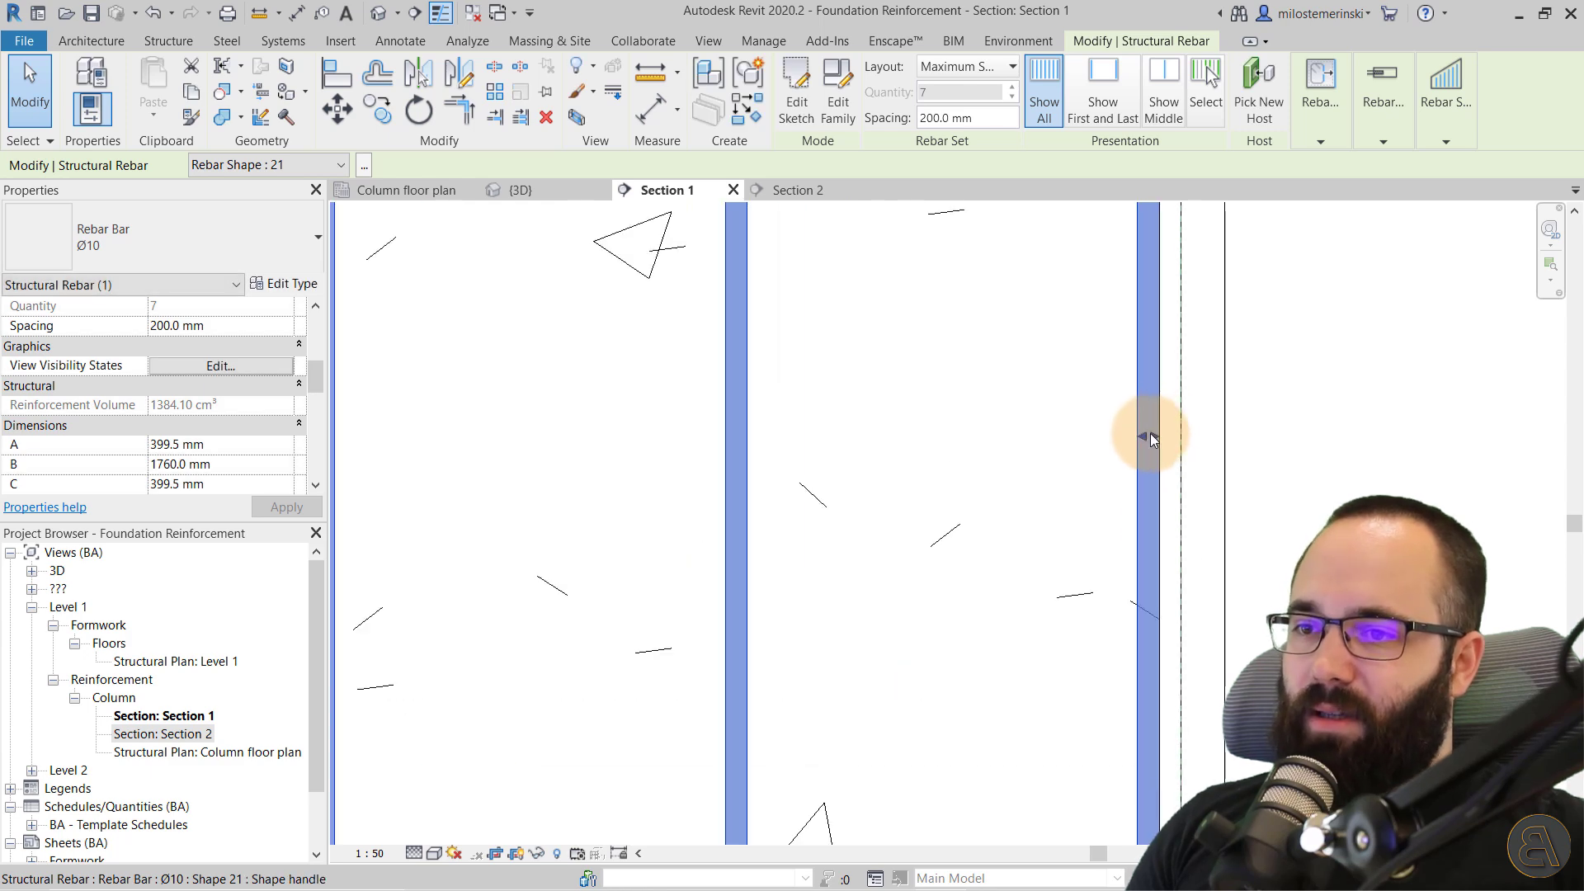
{"action": "mouse_move", "coordinate": [1150, 433]}
{"action": "left_mouse_down"}
{"action": "mouse_move", "coordinate": [1171, 437]}
{"action": "mouse_move", "coordinate": [1163, 450]}
{"action": "left_mouse_up"}
{"action": "scroll", "coordinate": [1173, 497], "scroll_direction": "down", "scroll_amount": 3}
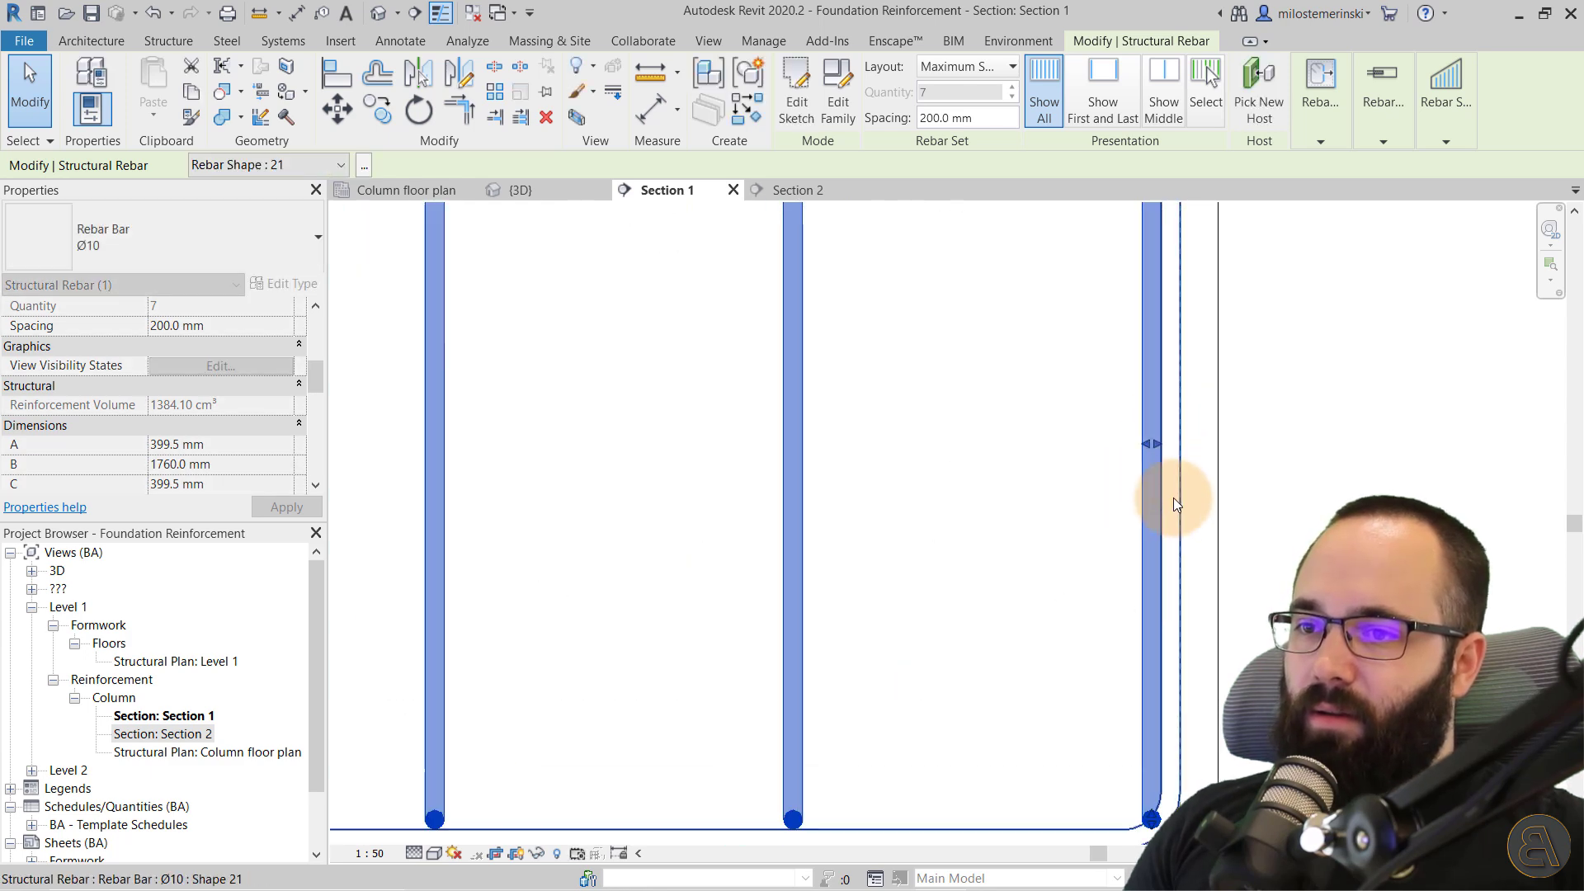
{"action": "middle_click_drag", "start_coordinate": [1185, 358], "coordinate": [661, 477]}
{"action": "scroll", "coordinate": [621, 589], "scroll_direction": "up", "scroll_amount": 1}
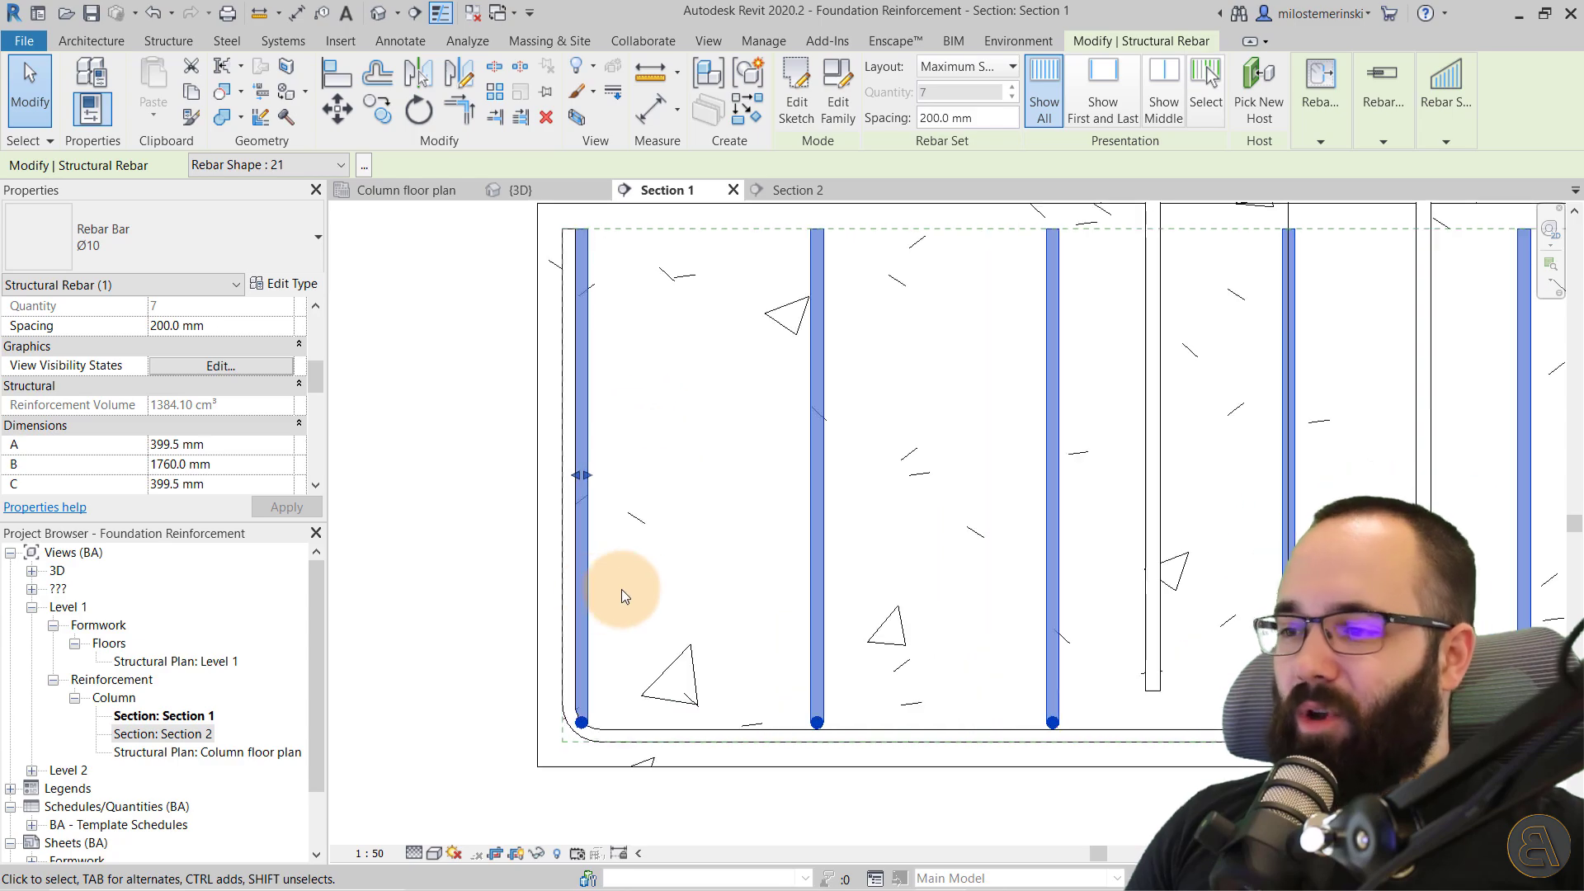
{"action": "left_click", "coordinate": [621, 589]}
{"action": "scroll", "coordinate": [652, 551], "scroll_direction": "down", "scroll_amount": 1}
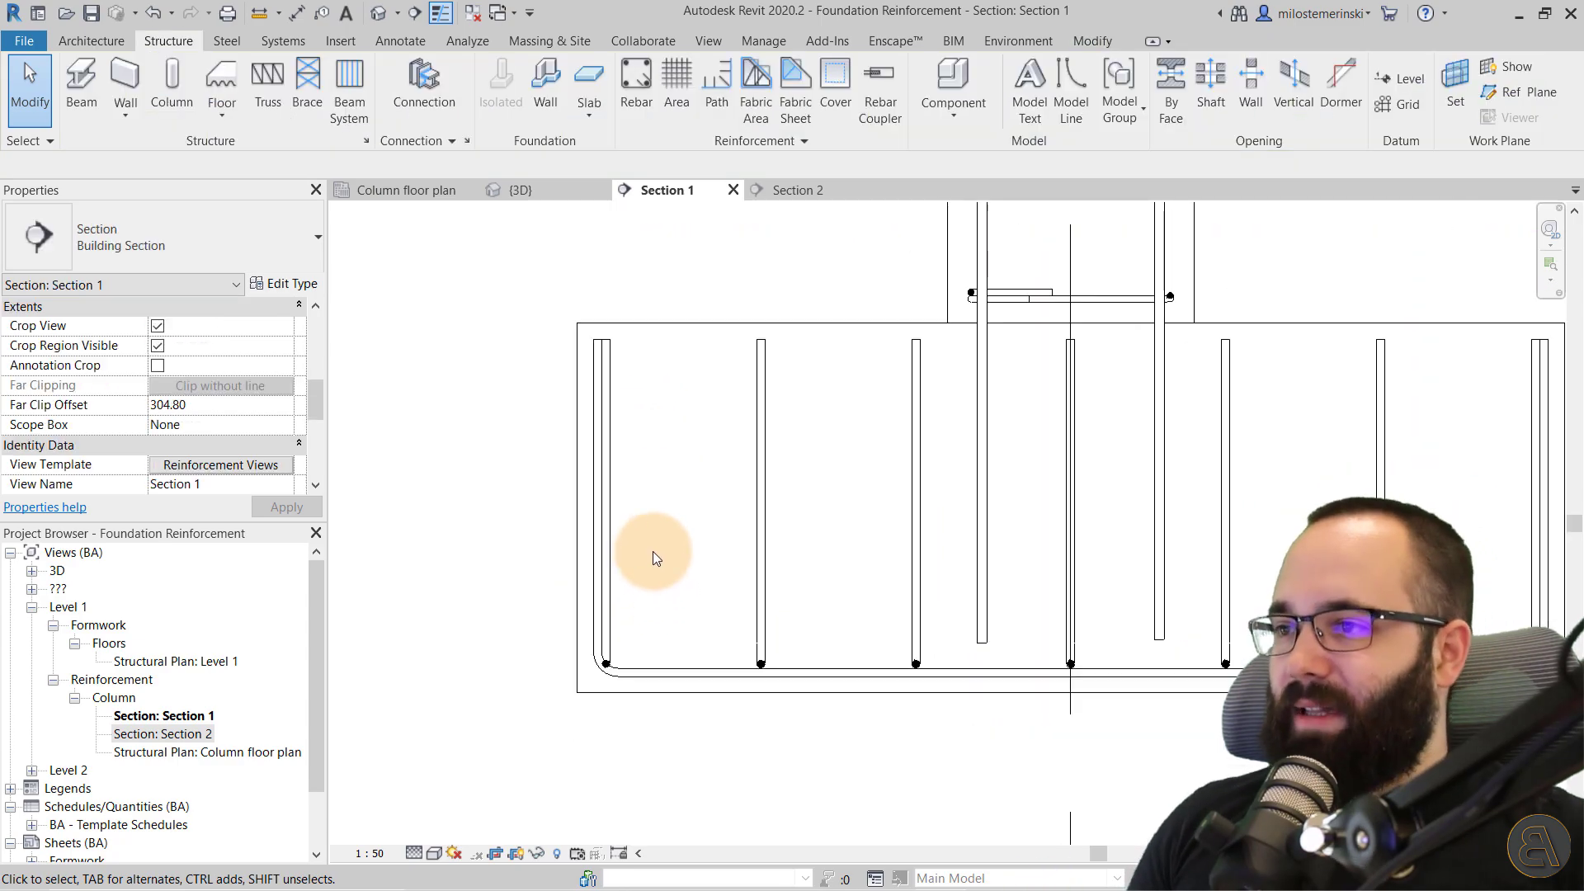
{"action": "left_click", "coordinate": [521, 190]}
{"action": "middle_click_drag", "start_coordinate": [990, 547], "coordinate": [612, 407], "text": "shift"}
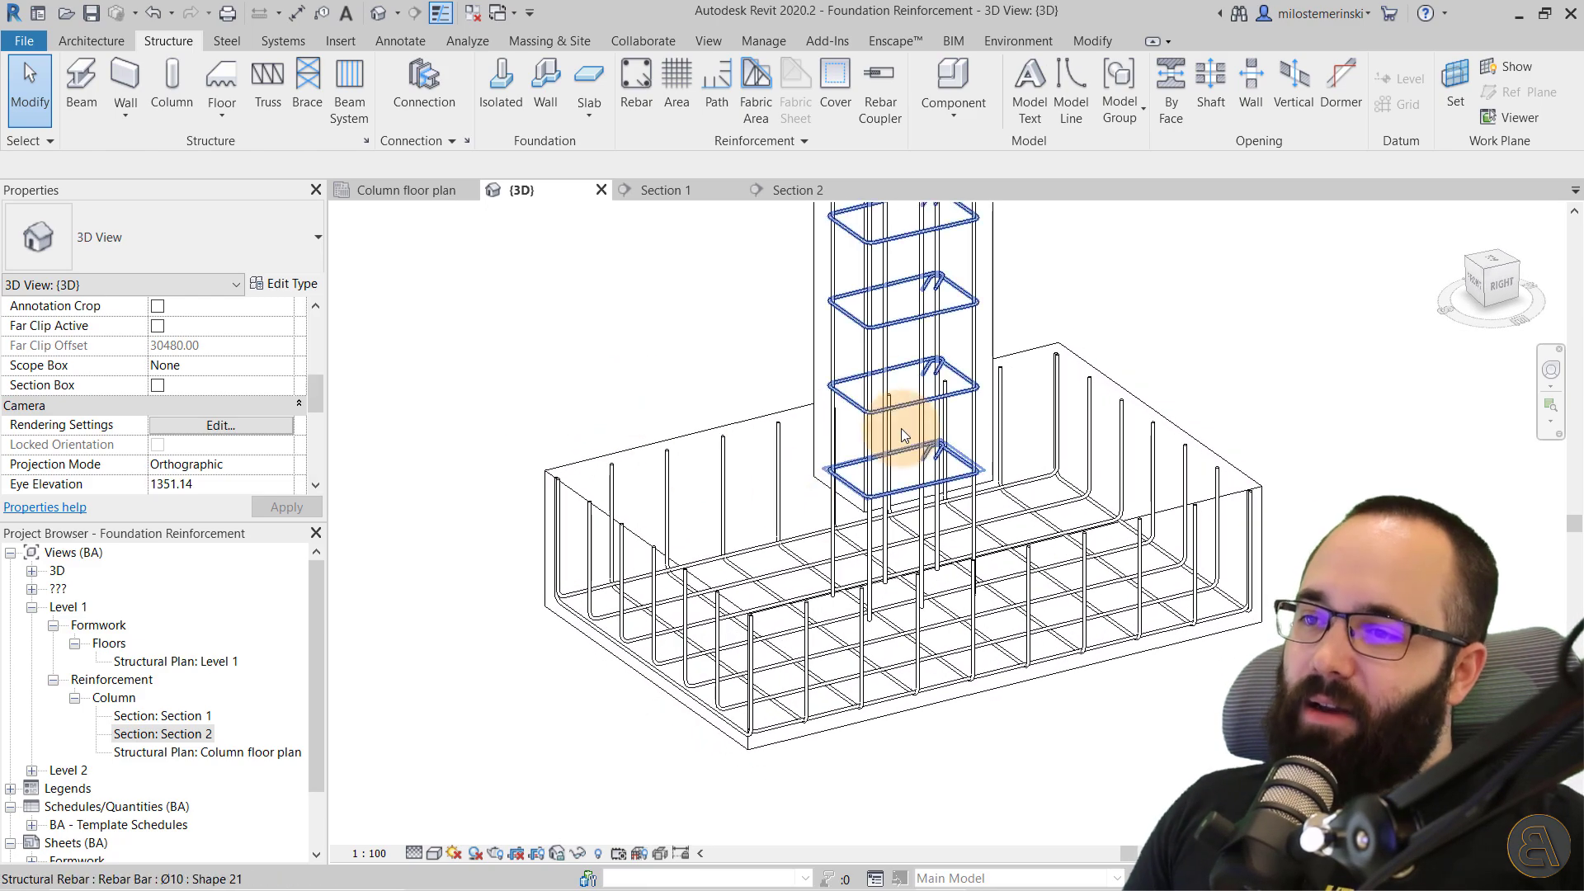
{"action": "middle_click_drag", "start_coordinate": [697, 448], "coordinate": [966, 430], "text": "shift"}
In Section 1, start a Sketch Rebar with the concrete column as its host.
{"action": "left_click", "coordinate": [650, 190]}
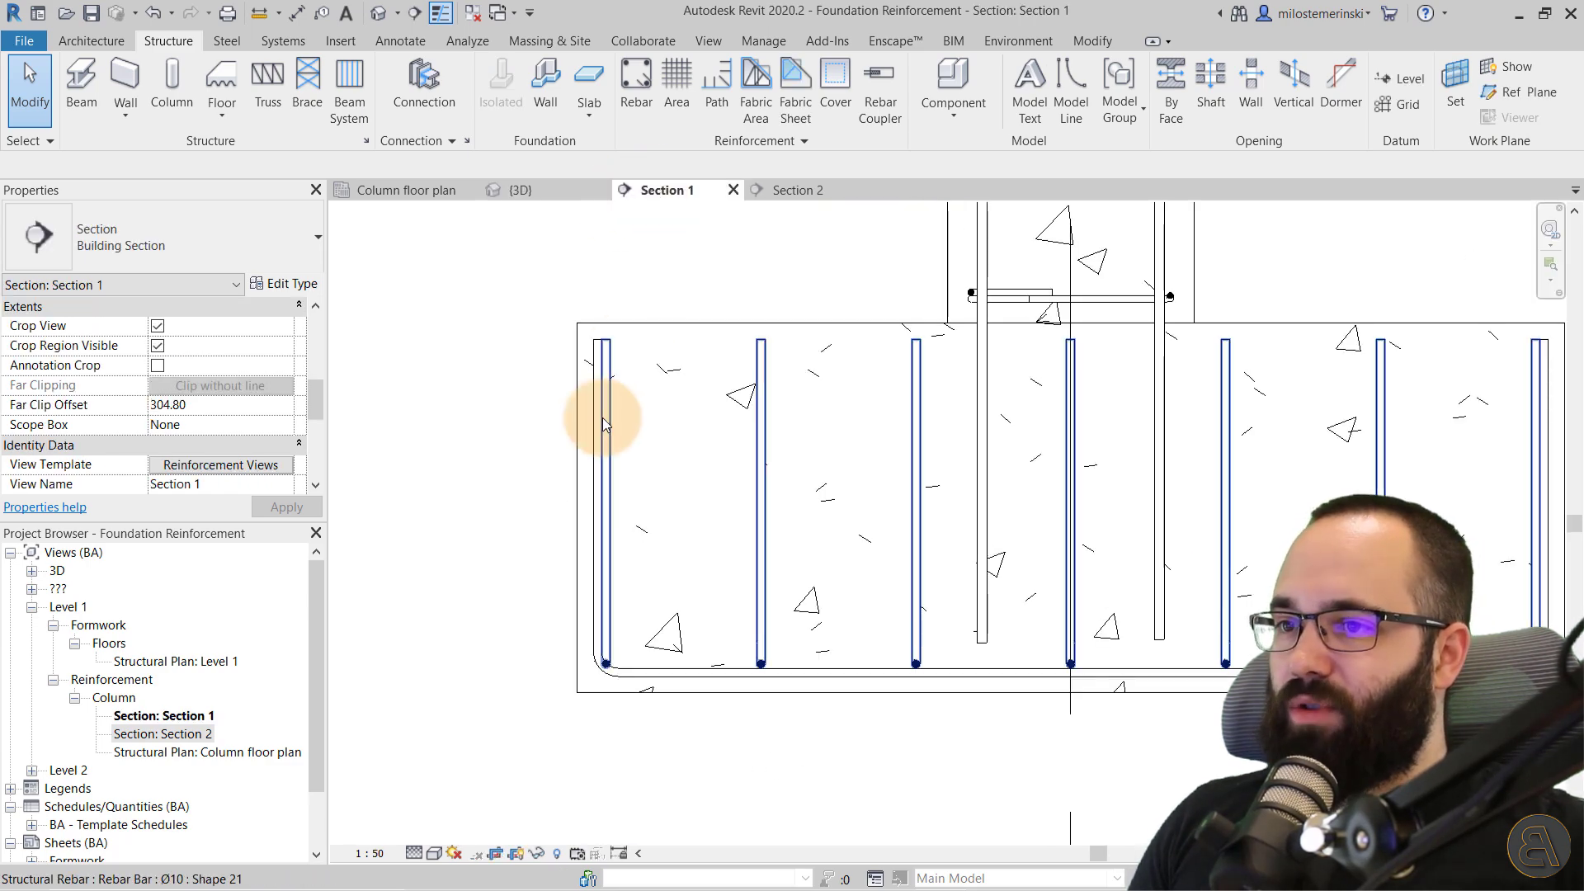
{"action": "scroll", "coordinate": [602, 418], "scroll_direction": "down", "scroll_amount": 3}
{"action": "middle_click_drag", "start_coordinate": [598, 422], "coordinate": [610, 525]}
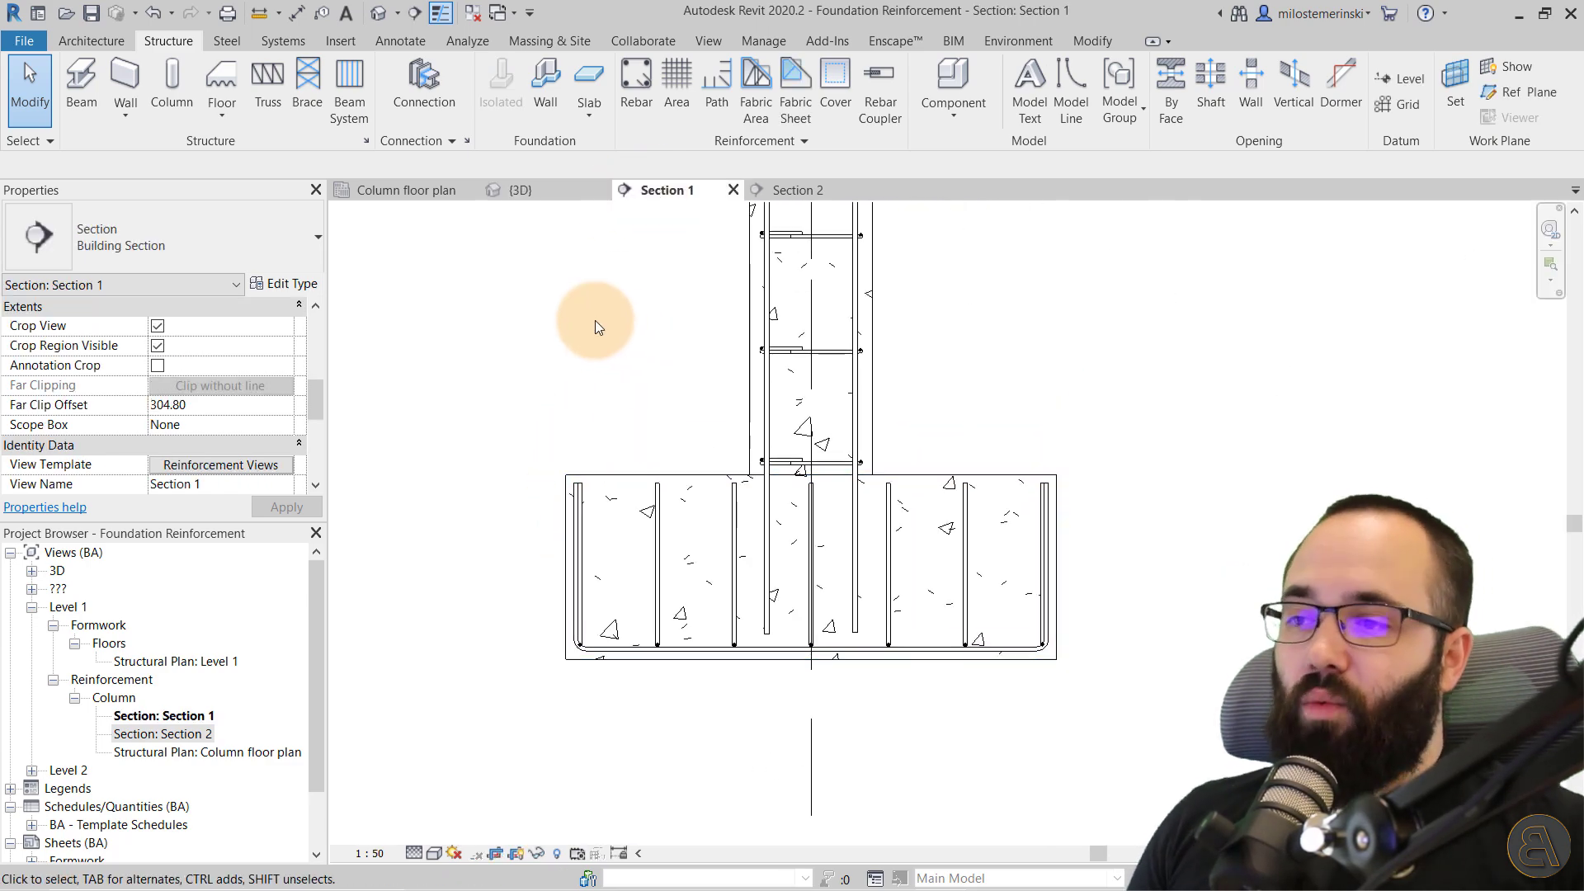
{"action": "left_click", "coordinate": [625, 112]}
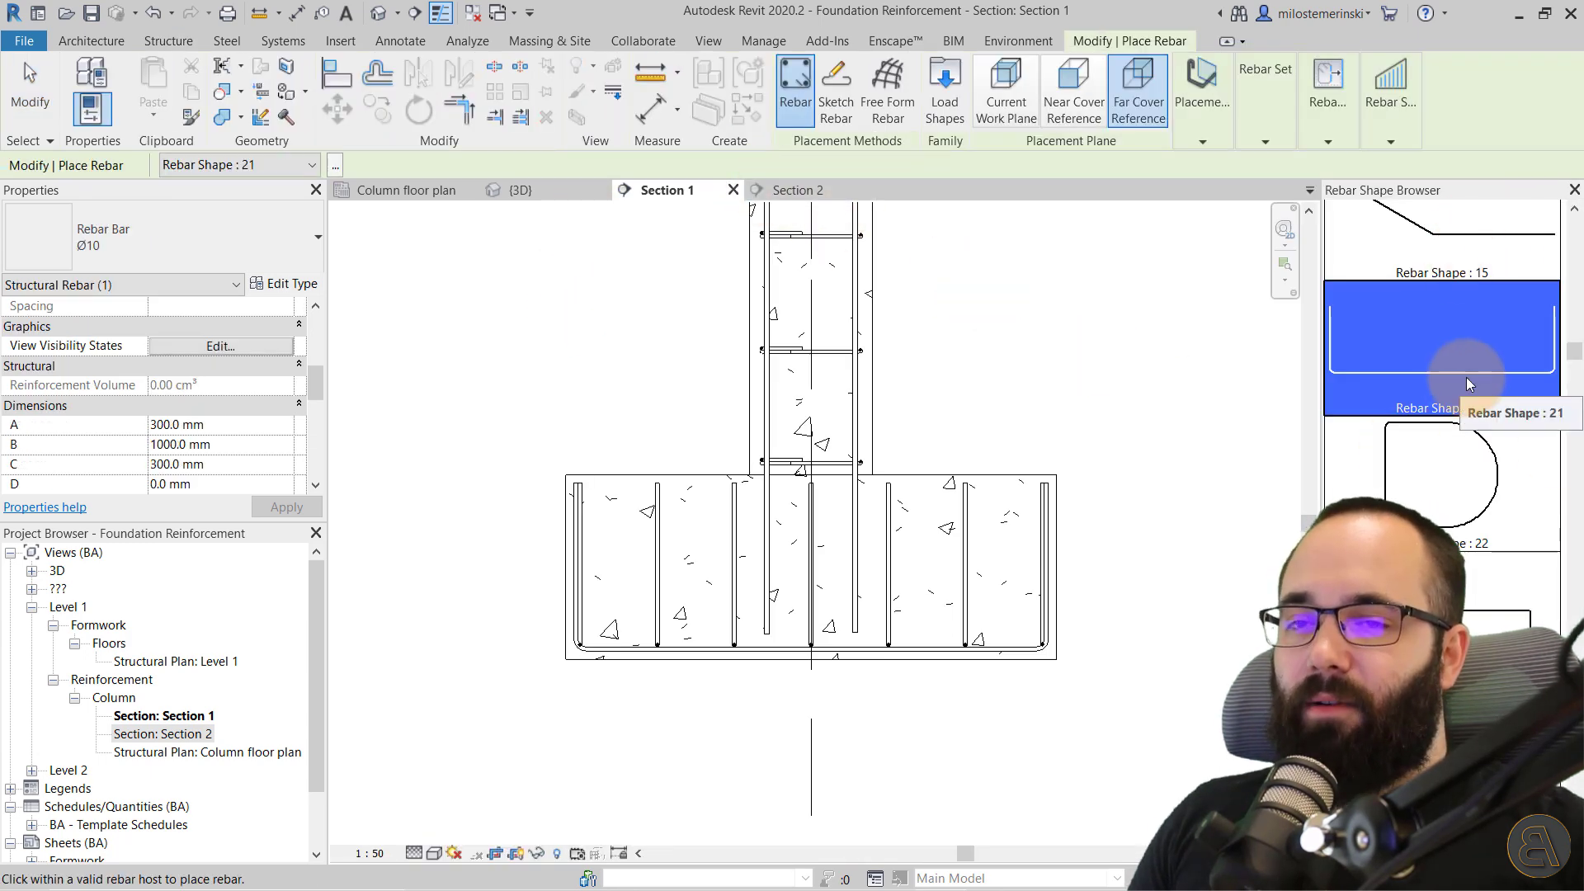
{"action": "scroll", "coordinate": [1467, 380], "scroll_direction": "up", "scroll_amount": 8}
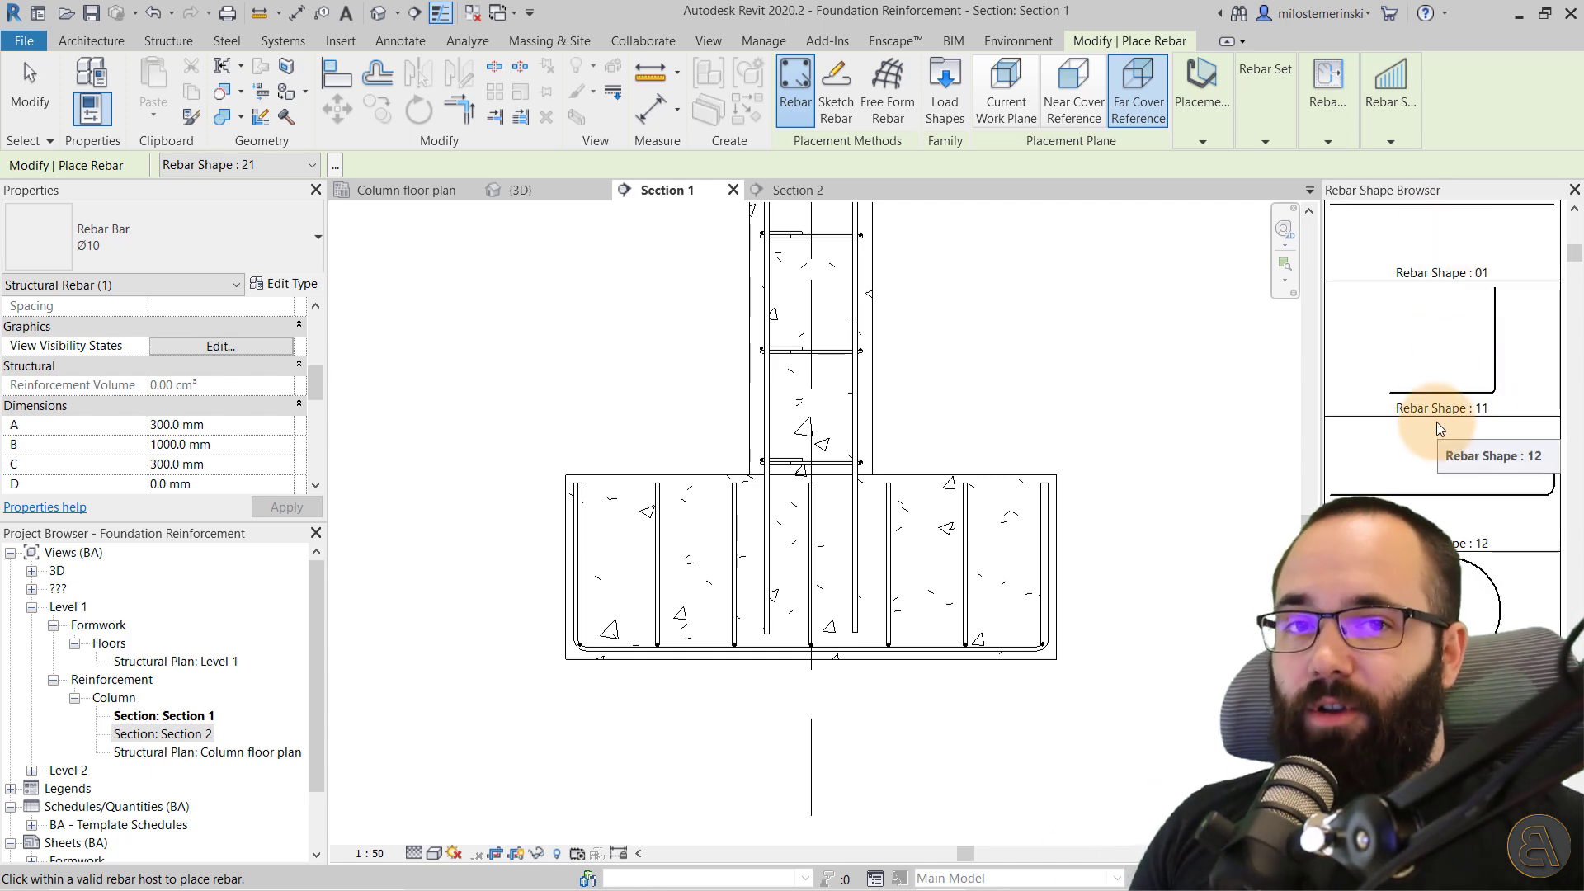
{"action": "left_click", "coordinate": [846, 121]}
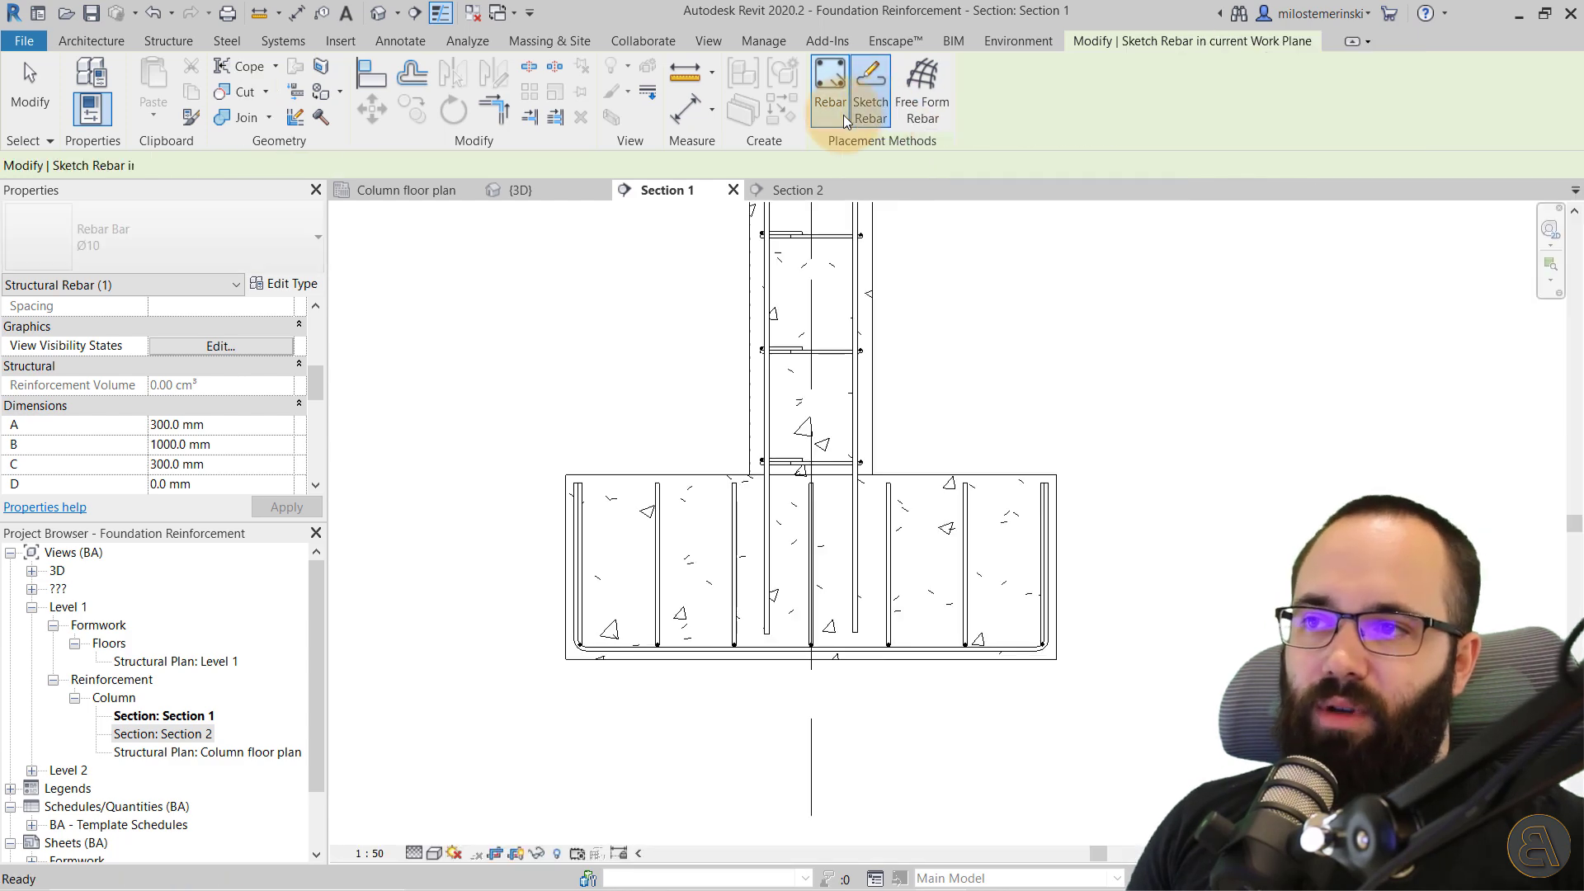
{"action": "middle_click_drag", "start_coordinate": [748, 259], "coordinate": [672, 325]}
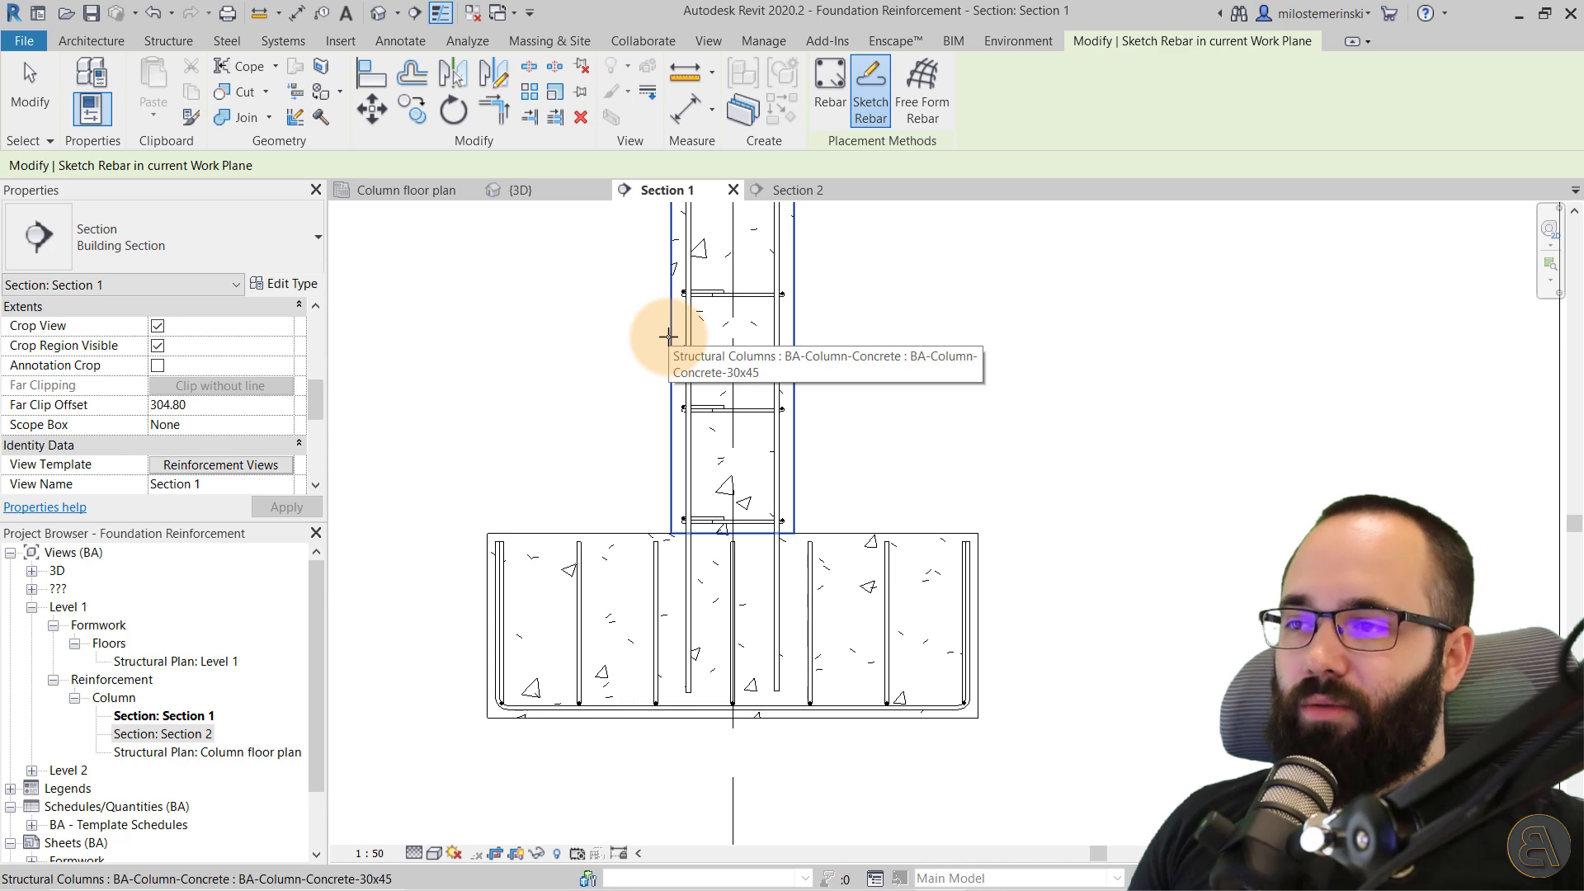
{"action": "left_click", "coordinate": [668, 336]}
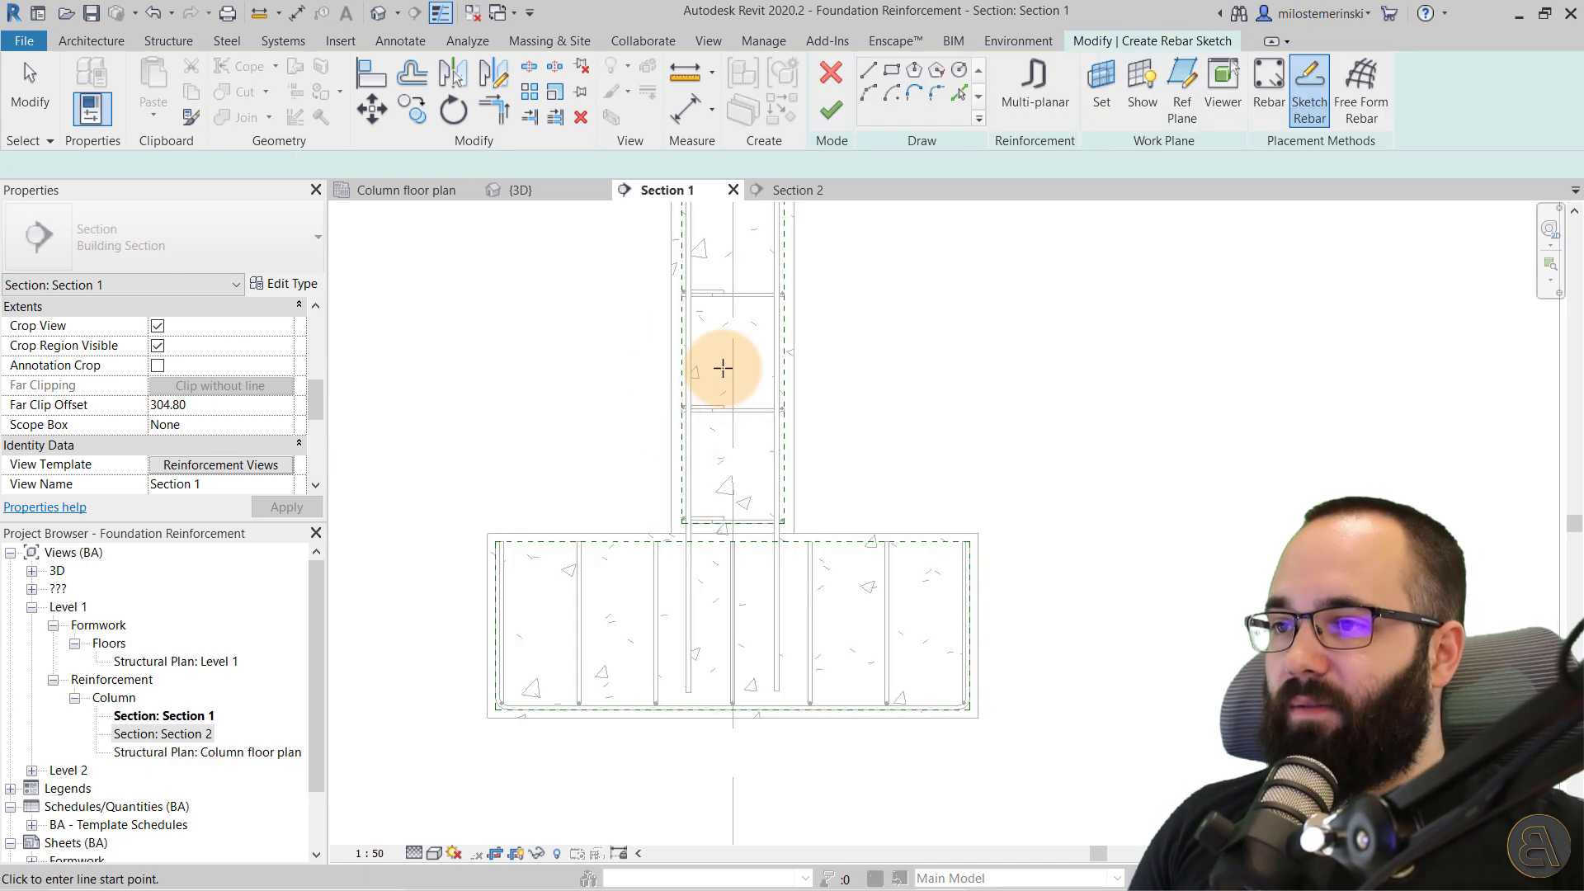
Sketch an L-shaped bar running down beside the column's left longitudinal bar and turning outward above the footing's bottom bars.
{"action": "scroll", "coordinate": [689, 520], "scroll_direction": "up", "scroll_amount": 3}
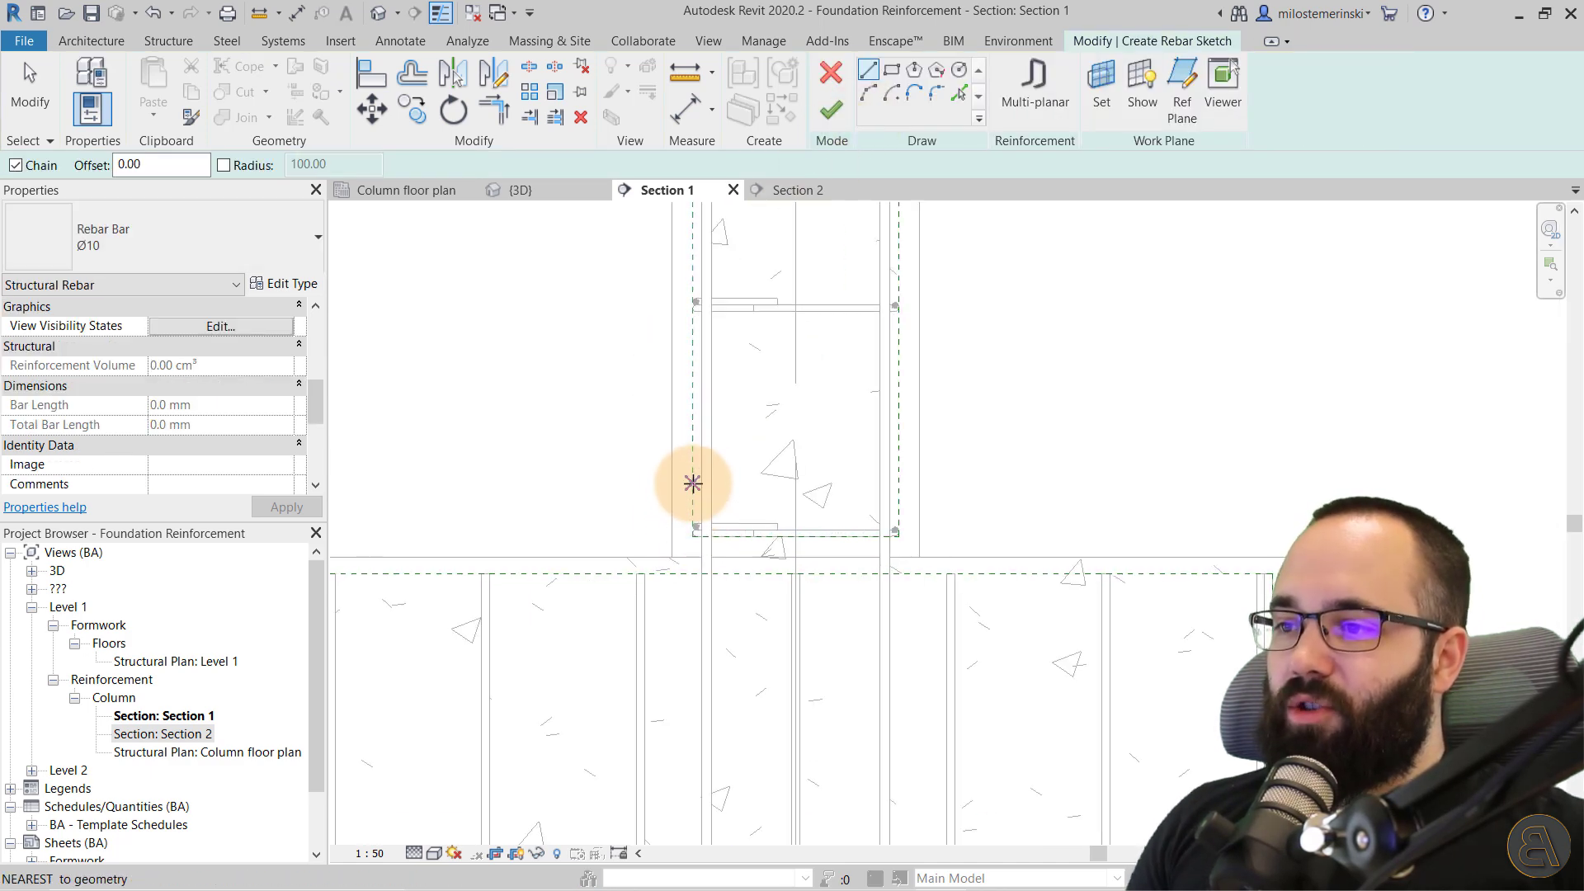
{"action": "scroll", "coordinate": [611, 566], "scroll_direction": "down", "scroll_amount": 1}
{"action": "middle_click_drag", "start_coordinate": [772, 484], "coordinate": [842, 471]}
{"action": "scroll", "coordinate": [746, 238], "scroll_direction": "up", "scroll_amount": 3}
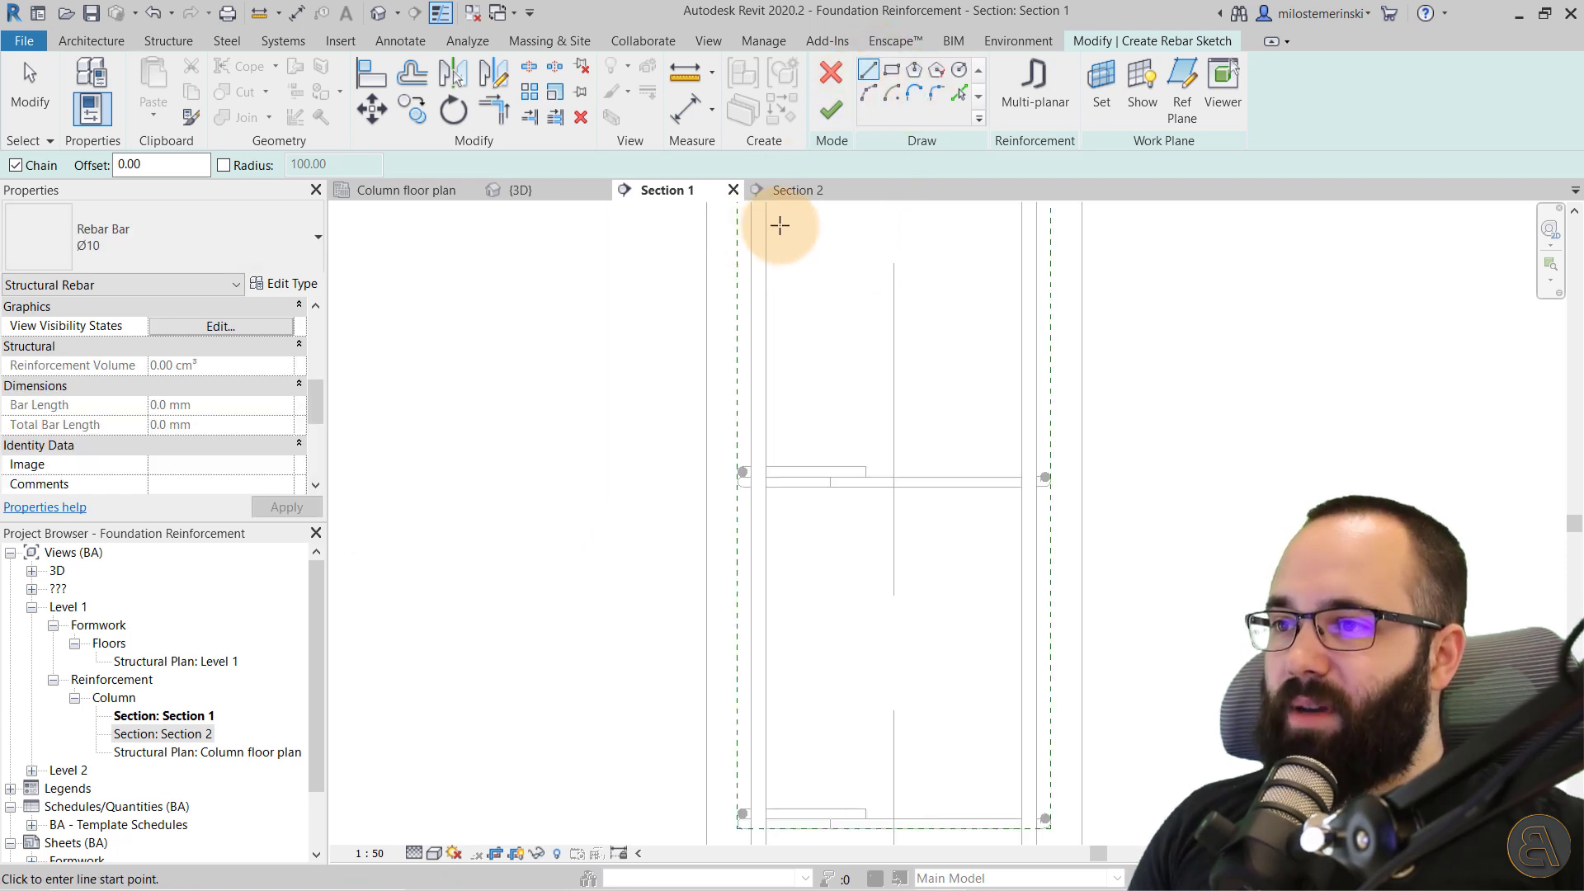
{"action": "left_click", "coordinate": [779, 226]}
{"action": "scroll", "coordinate": [761, 467], "scroll_direction": "down", "scroll_amount": 3}
{"action": "middle_click_drag", "start_coordinate": [807, 226], "coordinate": [780, 533]}
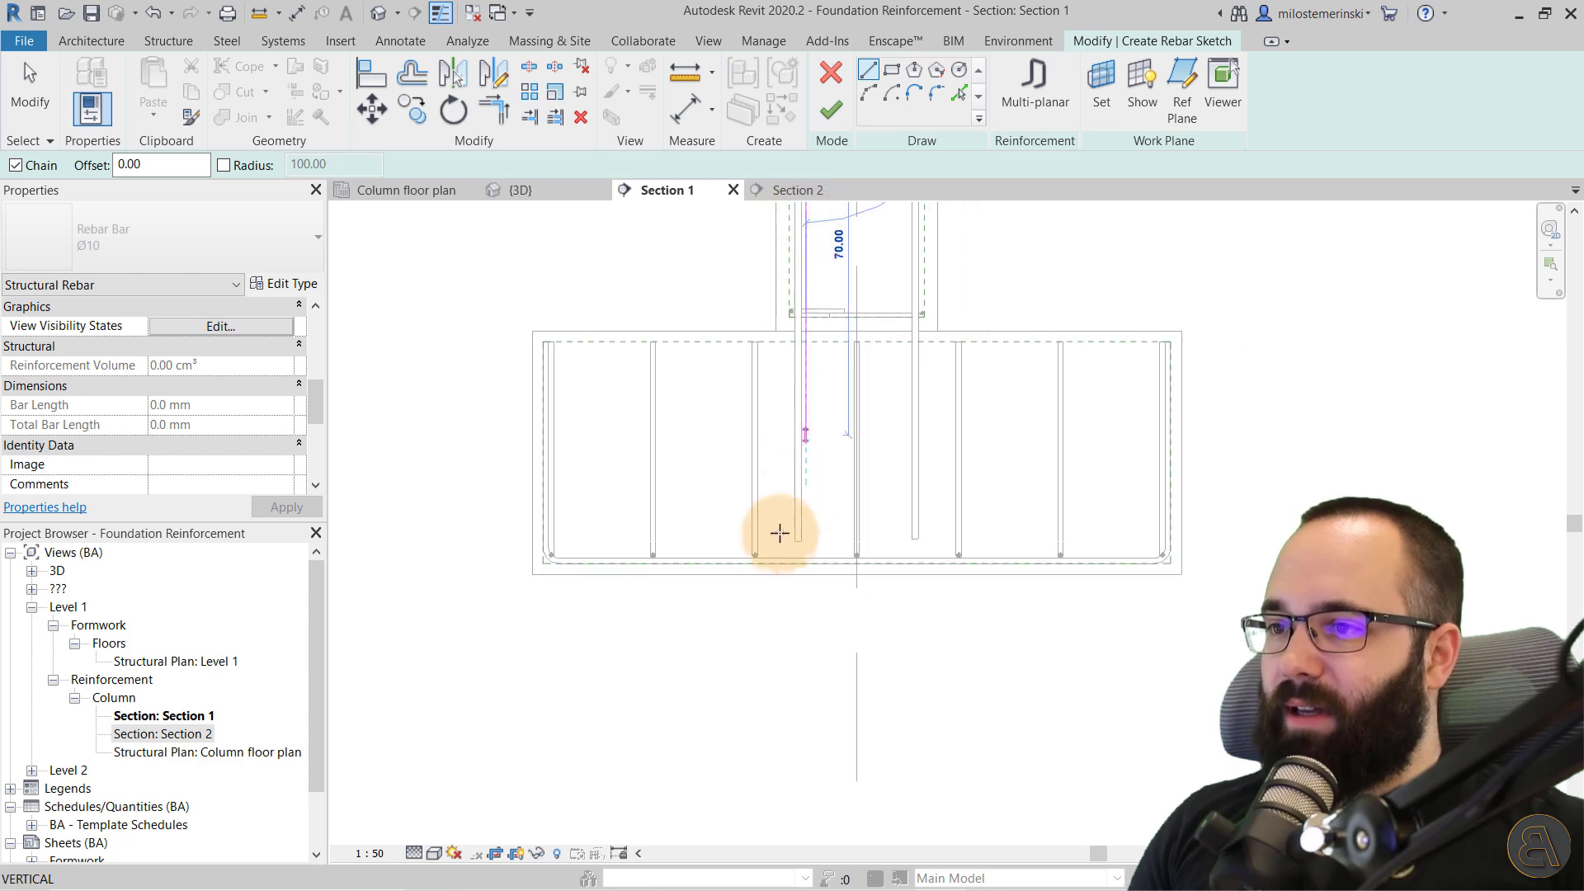
{"action": "scroll", "coordinate": [795, 549], "scroll_direction": "up", "scroll_amount": 3}
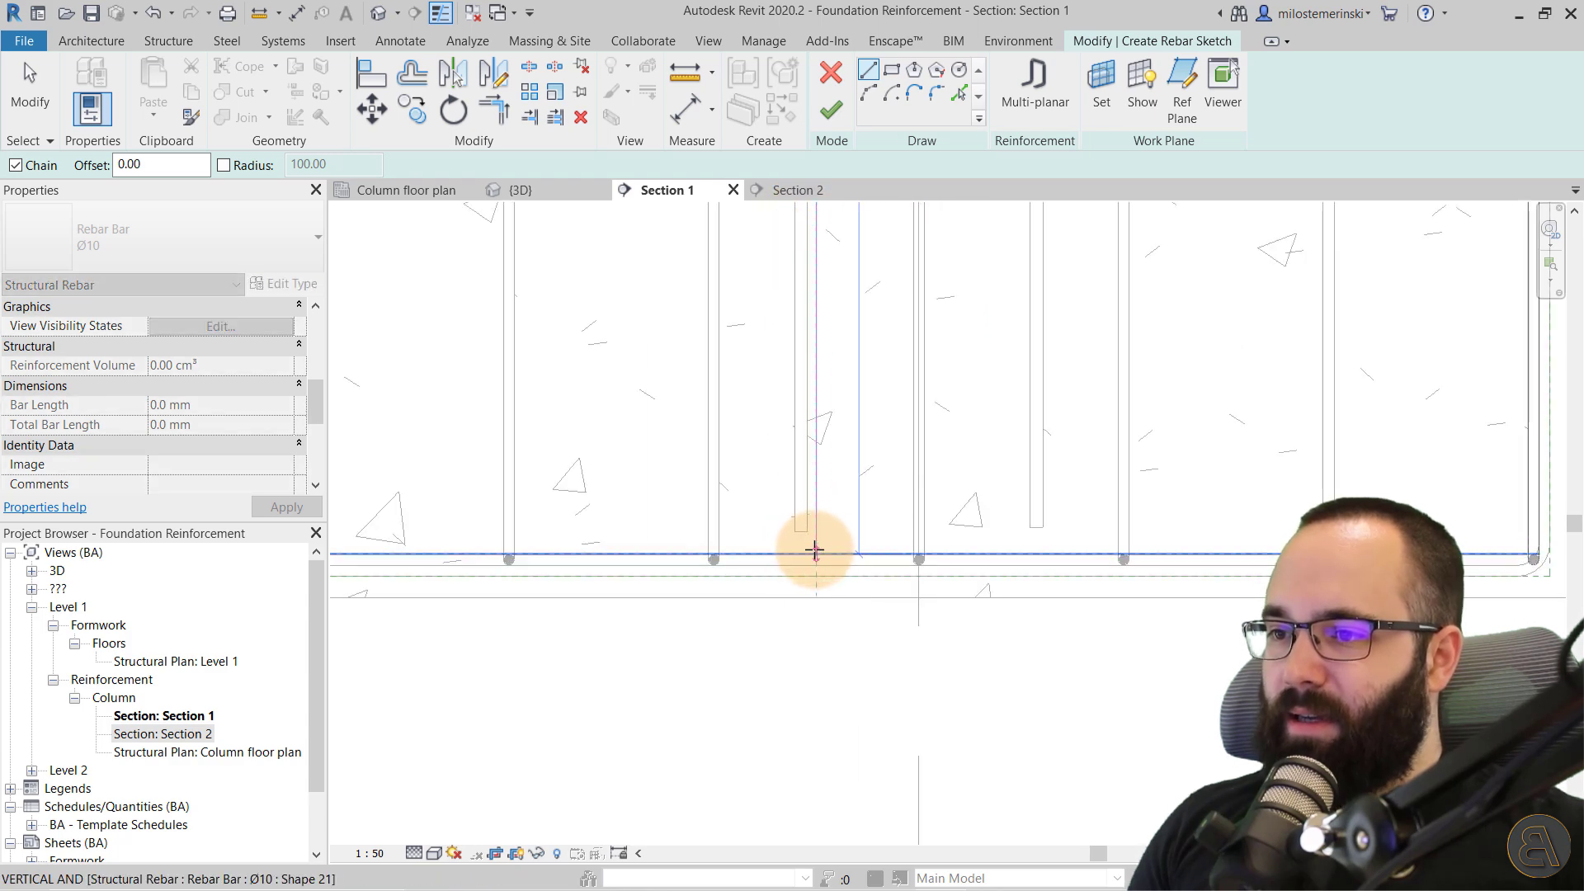
{"action": "left_click", "coordinate": [814, 545]}
{"action": "mouse_move", "coordinate": [488, 524]}
{"action": "middle_mouse_down"}
{"action": "mouse_move", "coordinate": [796, 502]}
{"action": "mouse_move", "coordinate": [785, 520]}
{"action": "mouse_move", "coordinate": [880, 513]}
{"action": "mouse_move", "coordinate": [961, 417]}
{"action": "mouse_move", "coordinate": [809, 632]}
{"action": "middle_mouse_up"}
{"action": "key", "text": "Escape"}
{"action": "key", "text": "Escape"}
Extend the sketched bar's vertical leg higher up into the column and finish the rebar sketch.
{"action": "scroll", "coordinate": [820, 693], "scroll_direction": "down", "scroll_amount": 3}
{"action": "scroll", "coordinate": [809, 632], "scroll_direction": "down", "scroll_amount": 2}
{"action": "left_click_drag", "start_coordinate": [835, 601], "coordinate": [833, 398]}
{"action": "scroll", "coordinate": [926, 484], "scroll_direction": "down", "scroll_amount": 2}
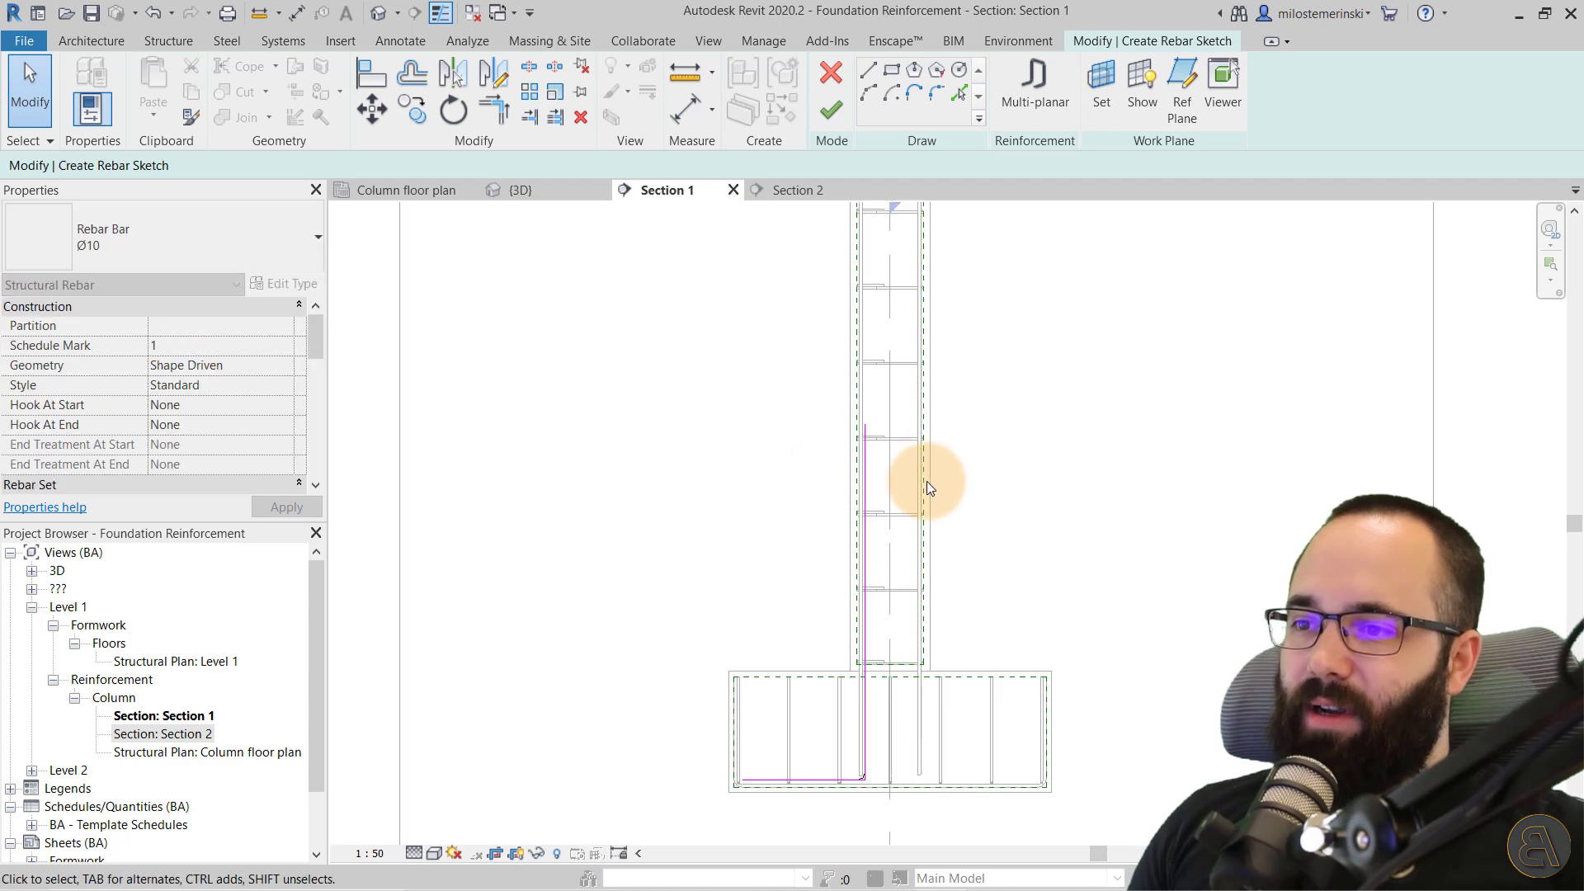
{"action": "middle_click_drag", "start_coordinate": [926, 484], "coordinate": [843, 667]}
{"action": "left_click_drag", "start_coordinate": [808, 678], "coordinate": [808, 520]}
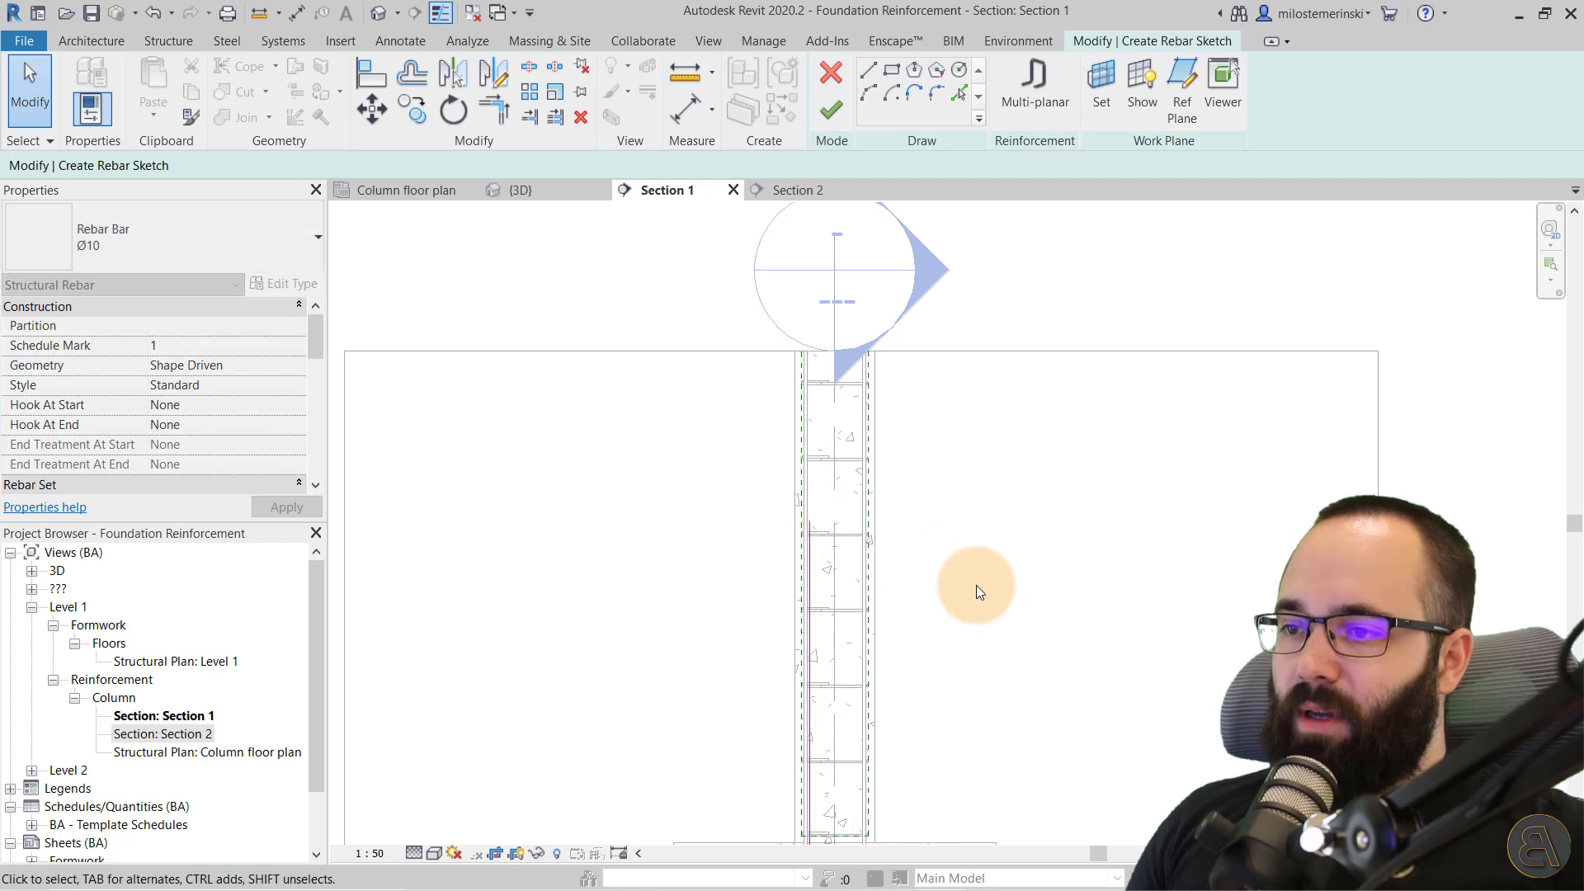
{"action": "scroll", "coordinate": [954, 495], "scroll_direction": "down", "scroll_amount": 2}
{"action": "scroll", "coordinate": [932, 536], "scroll_direction": "up", "scroll_amount": 4}
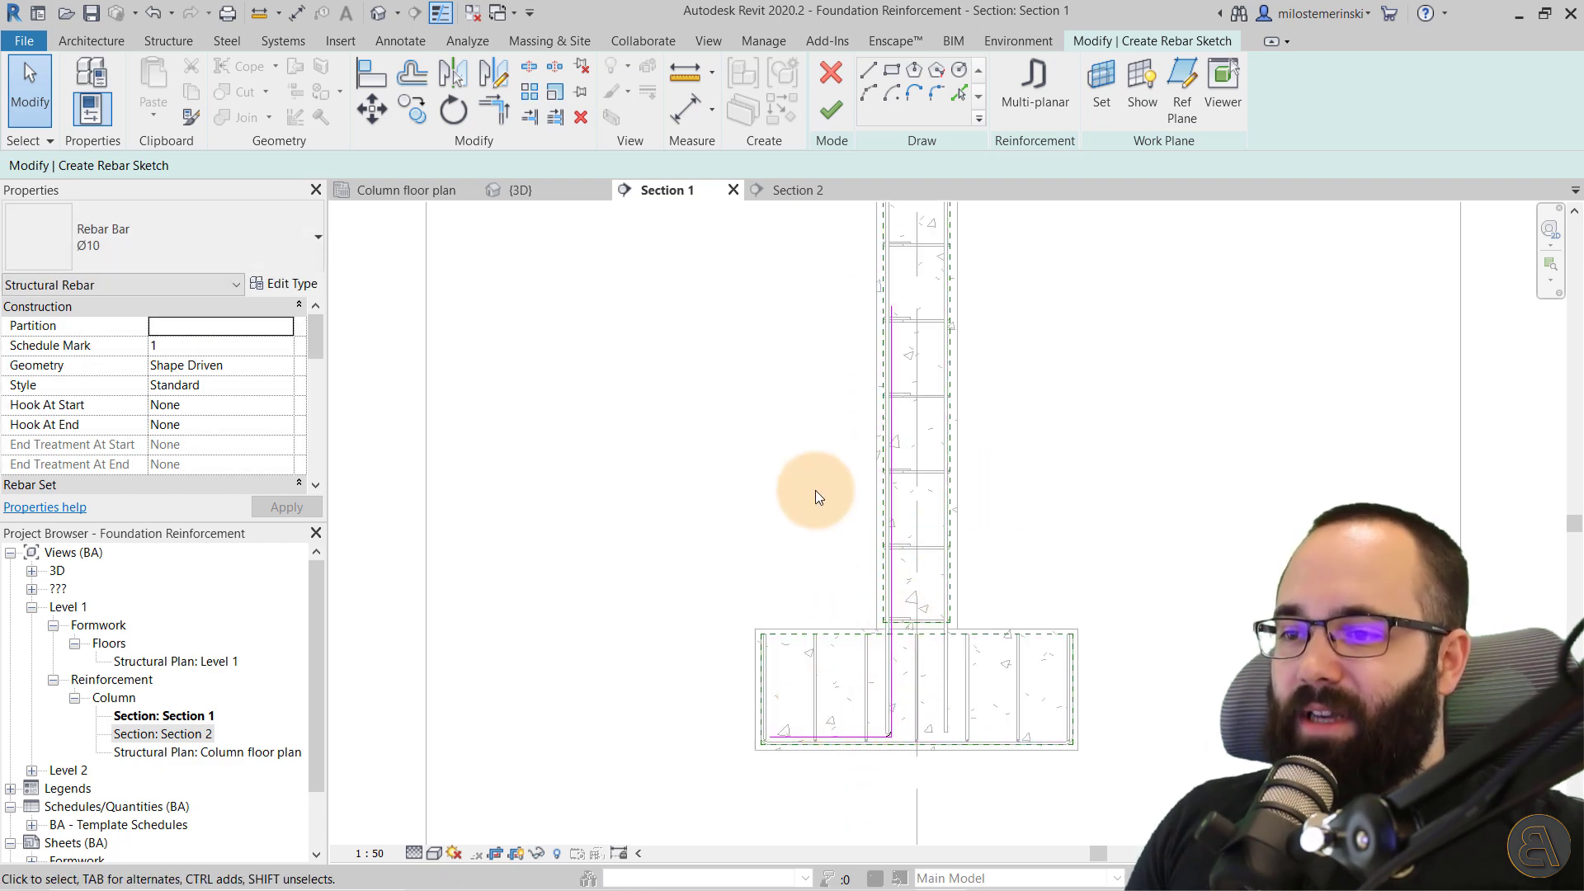
{"action": "middle_click_drag", "start_coordinate": [817, 496], "coordinate": [806, 520]}
{"action": "left_click_drag", "start_coordinate": [862, 316], "coordinate": [858, 365]}
{"action": "left_click", "coordinate": [830, 112]}
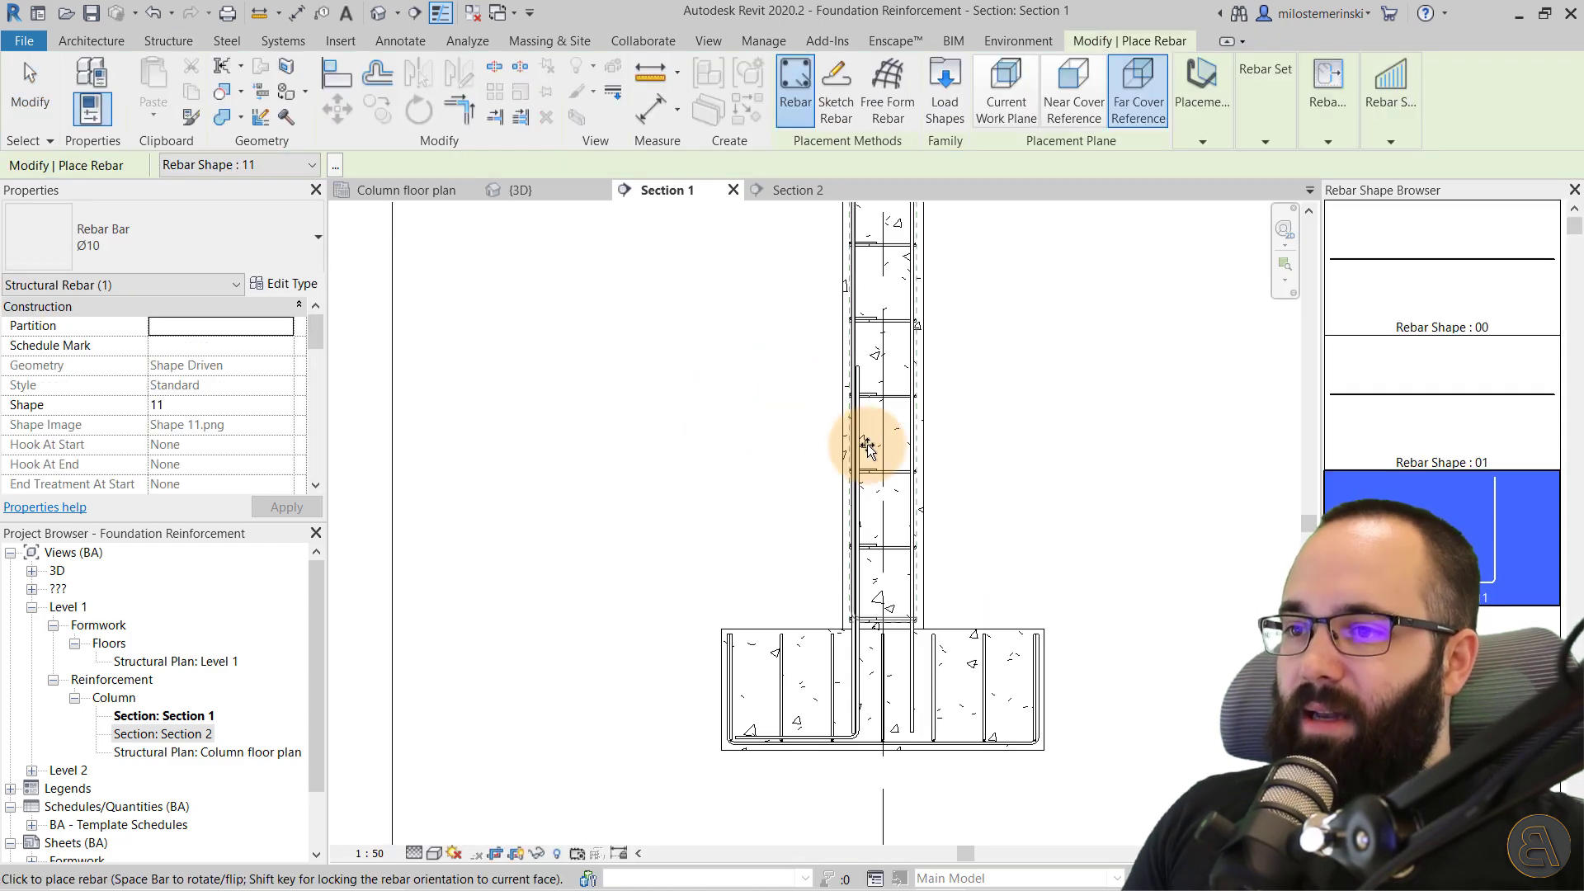
{"action": "key", "text": "Escape"}
{"action": "key", "text": "Escape"}
Set the L-shaped bar's layout to Fixed Number with a quantity of 3.
{"action": "scroll", "coordinate": [862, 448], "scroll_direction": "up", "scroll_amount": 2}
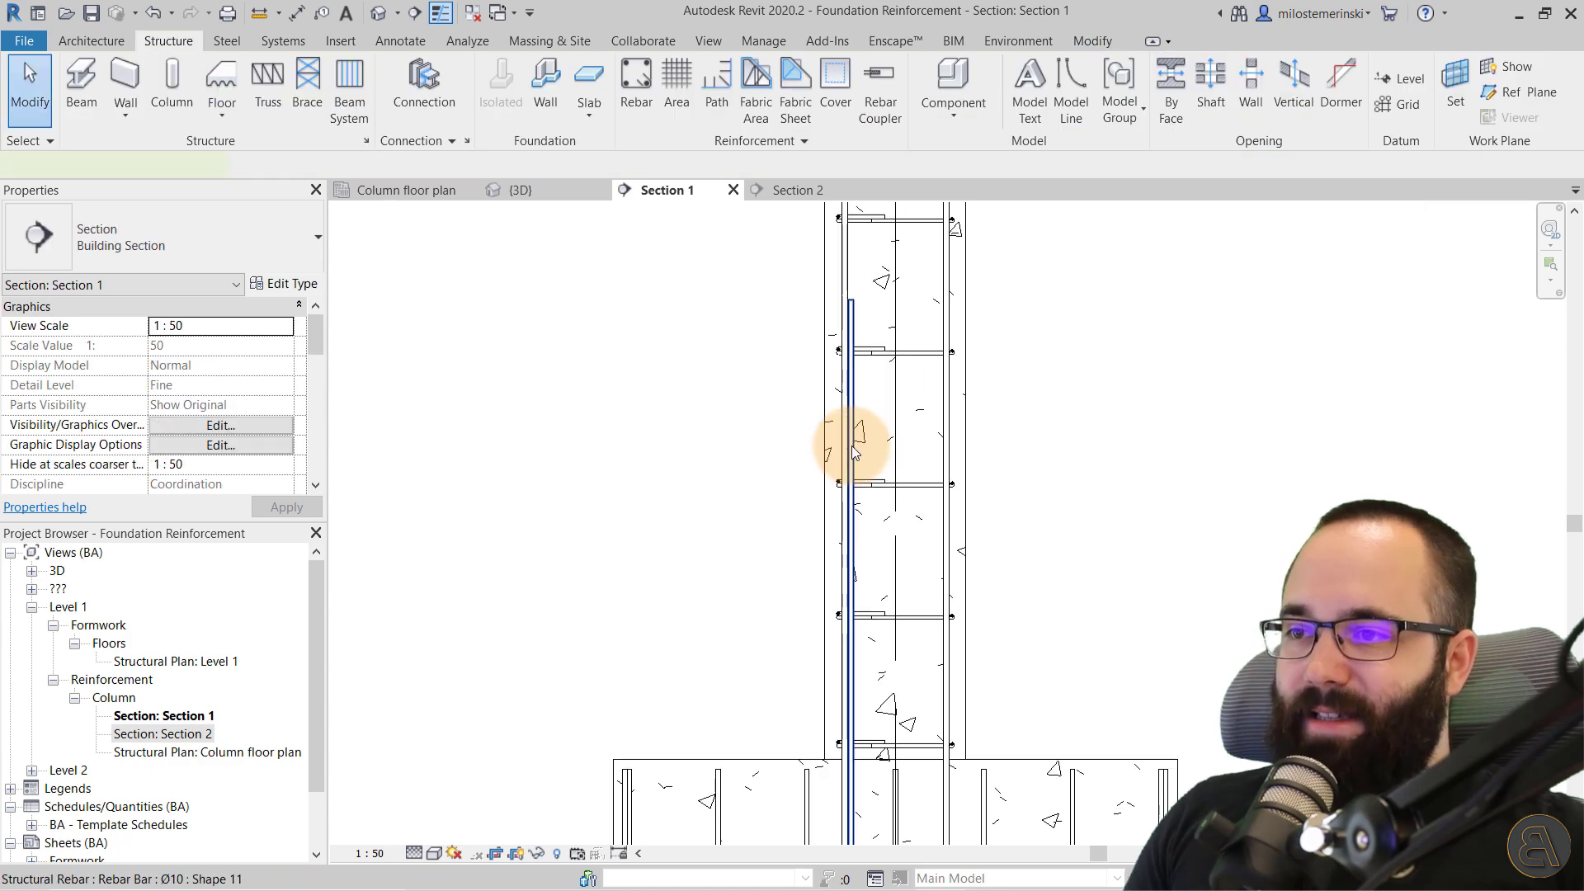
{"action": "left_click", "coordinate": [853, 449]}
{"action": "left_click", "coordinate": [998, 71]}
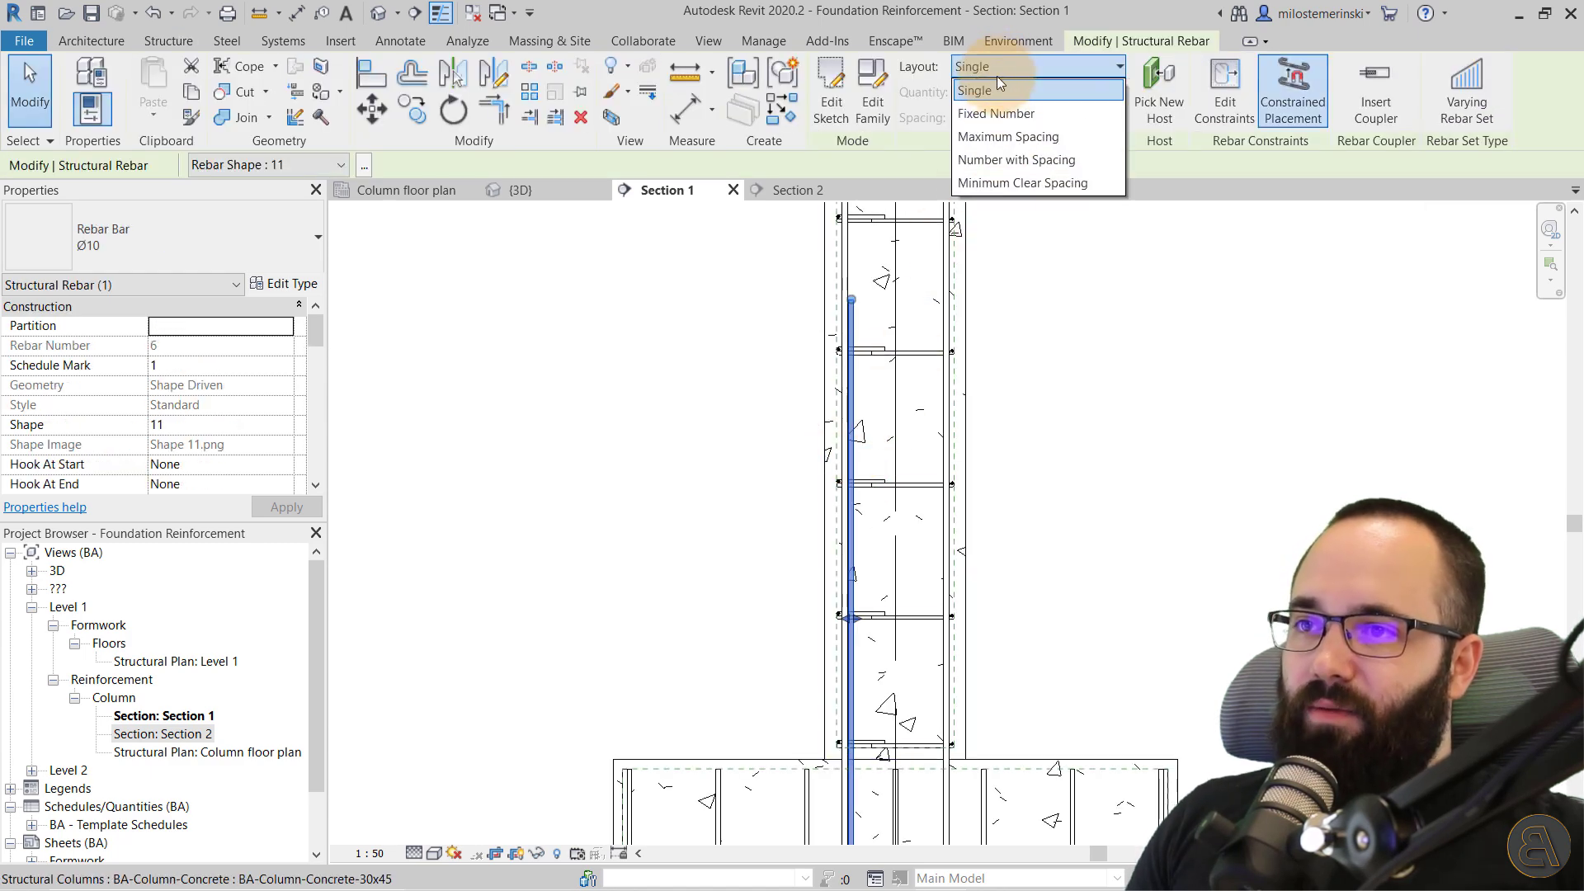
{"action": "left_click", "coordinate": [992, 111]}
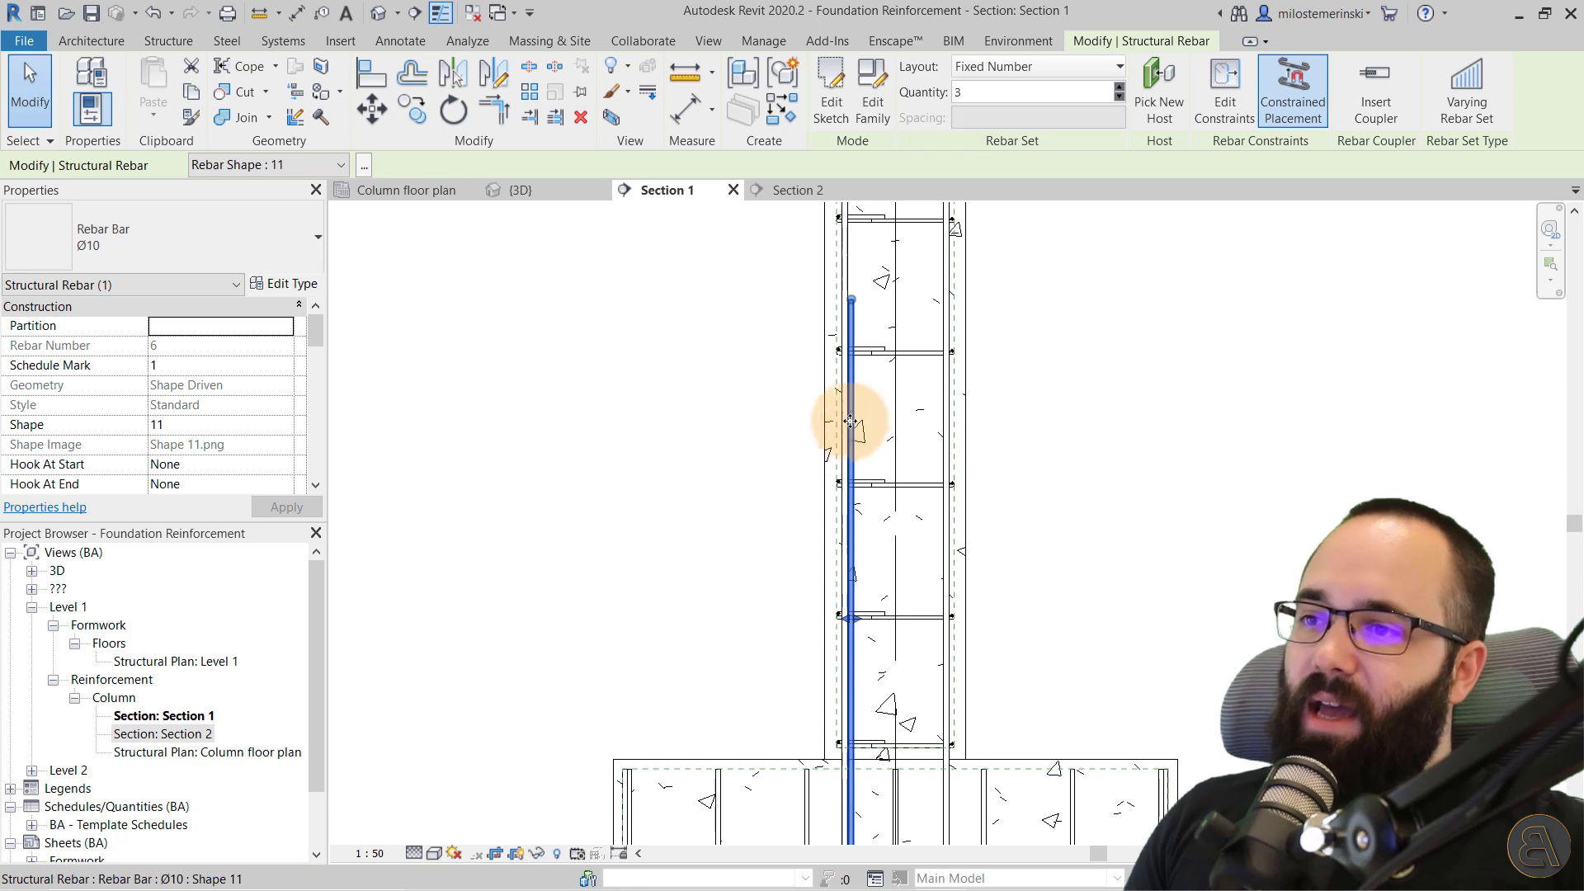
{"action": "left_click", "coordinate": [774, 324]}
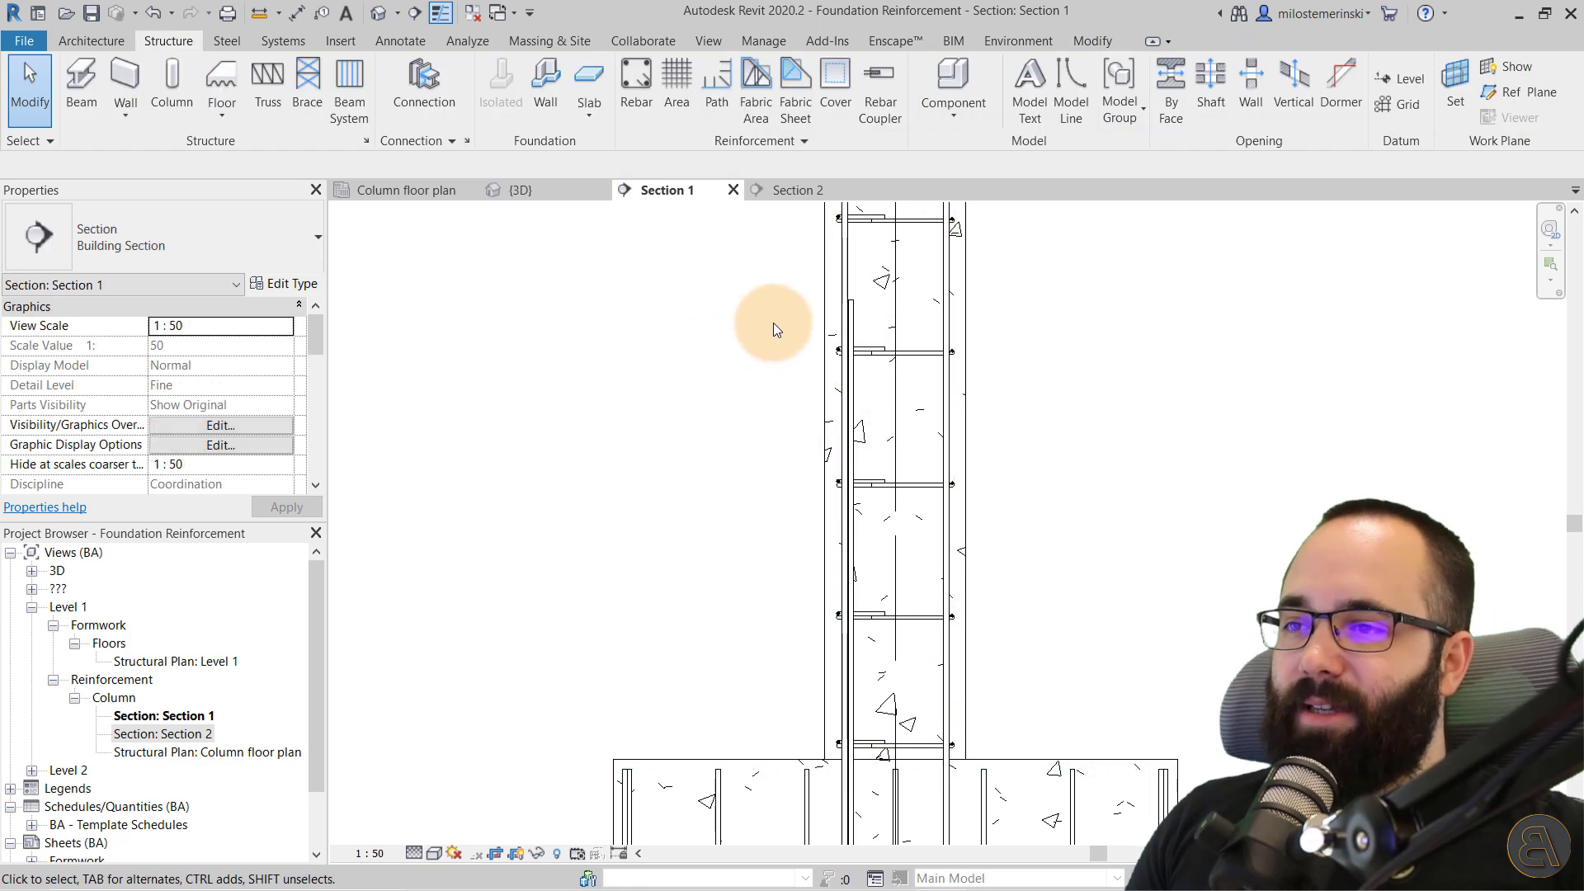
Make the L-shaped bar set display unobscured and as solid in both the 3D and {3D} views.
{"action": "left_click", "coordinate": [542, 194]}
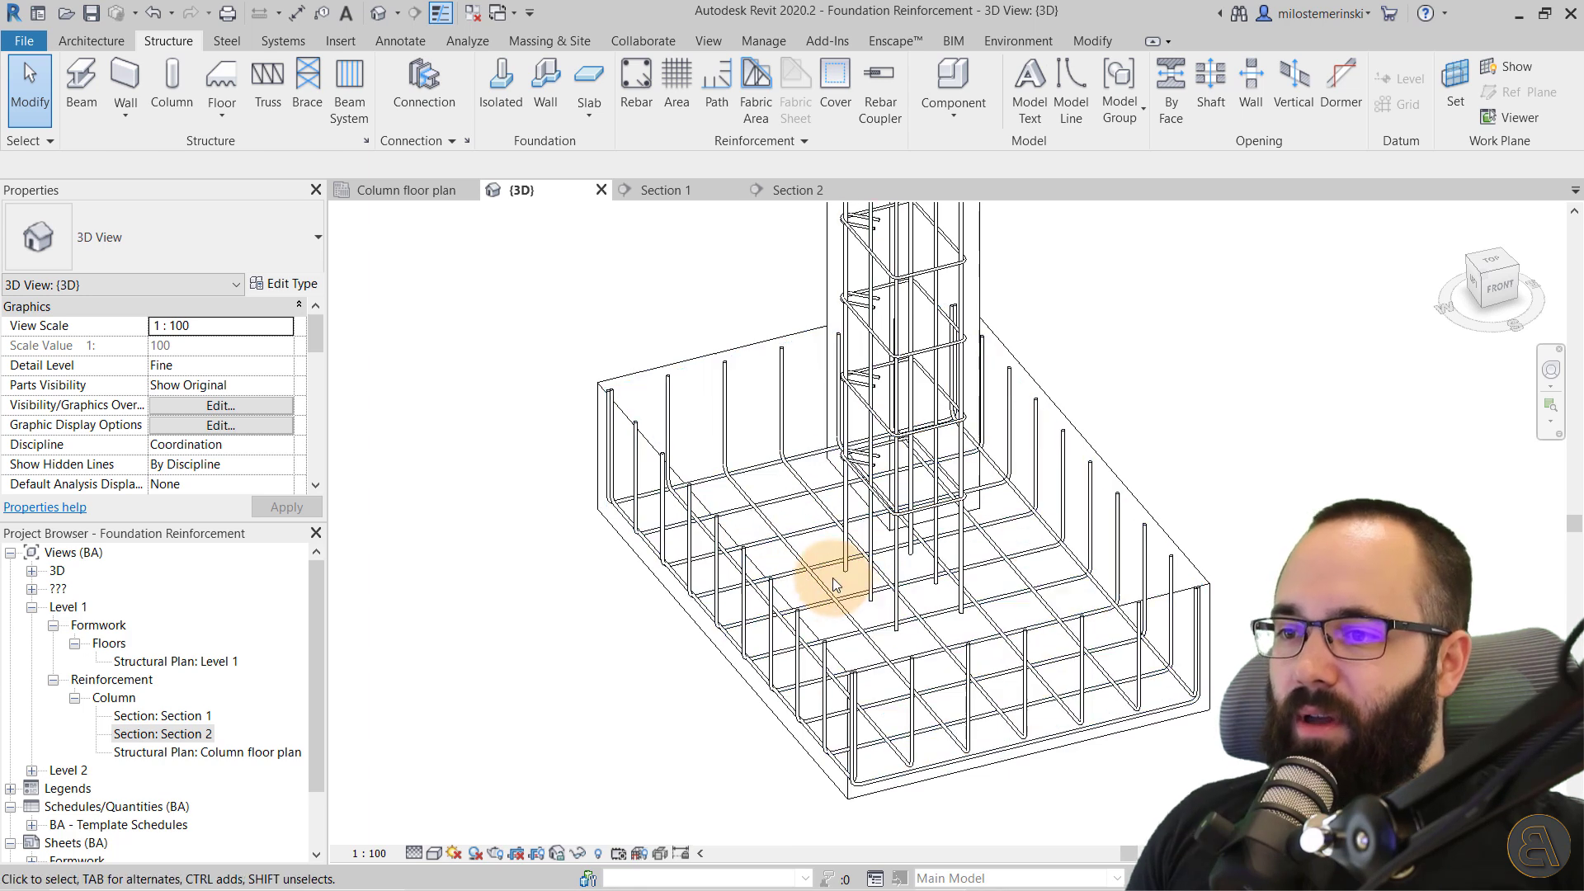
{"action": "left_click", "coordinate": [666, 192]}
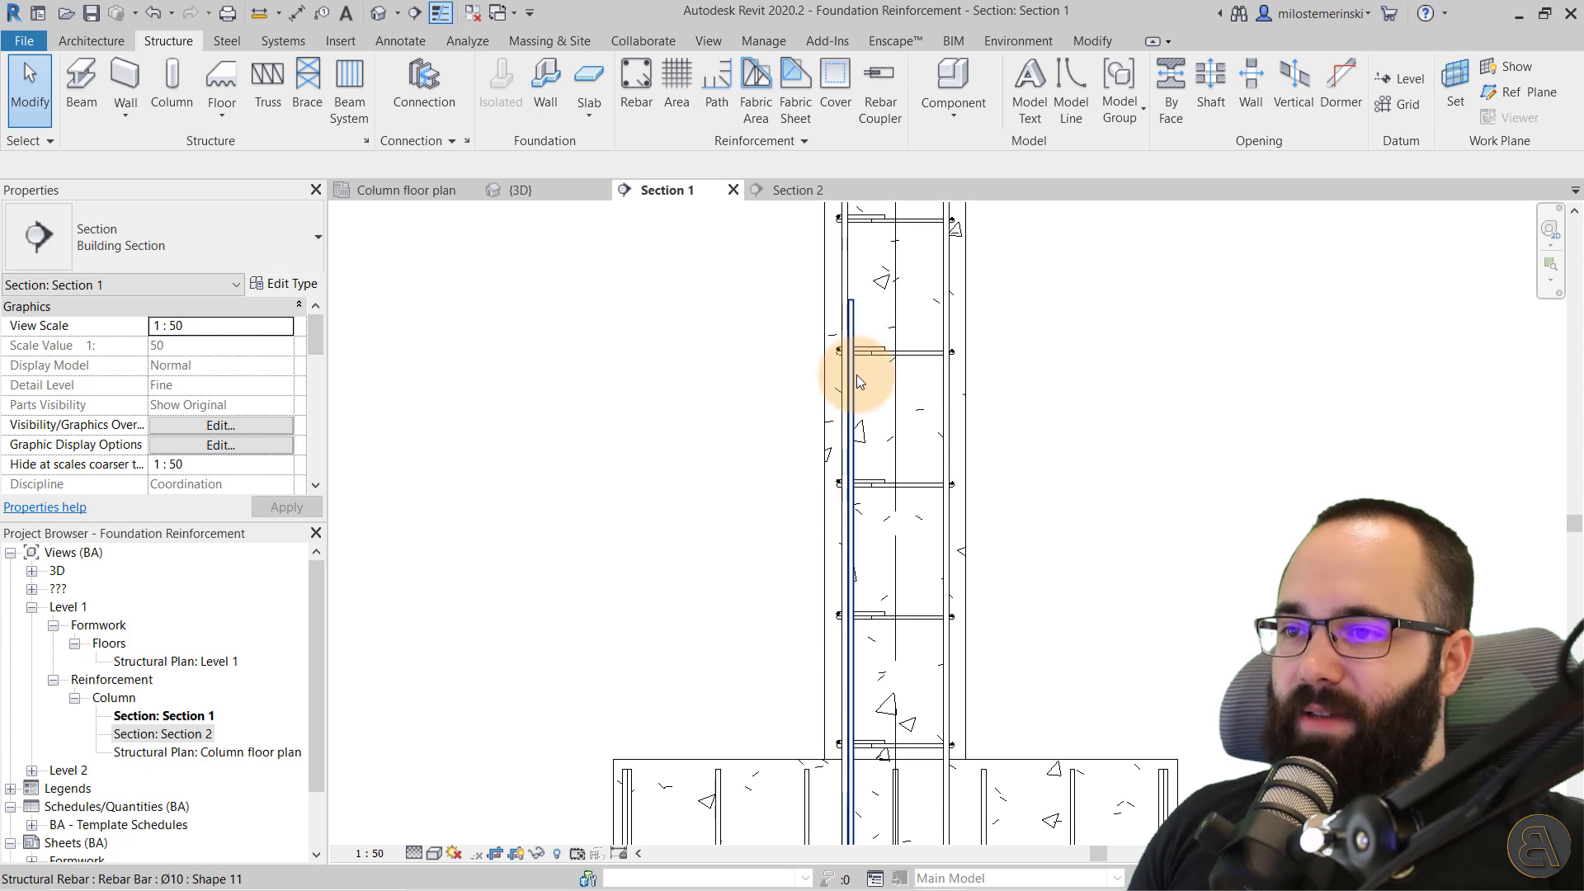
{"action": "left_click", "coordinate": [758, 416]}
{"action": "scroll", "coordinate": [717, 412], "scroll_direction": "down", "scroll_amount": 3}
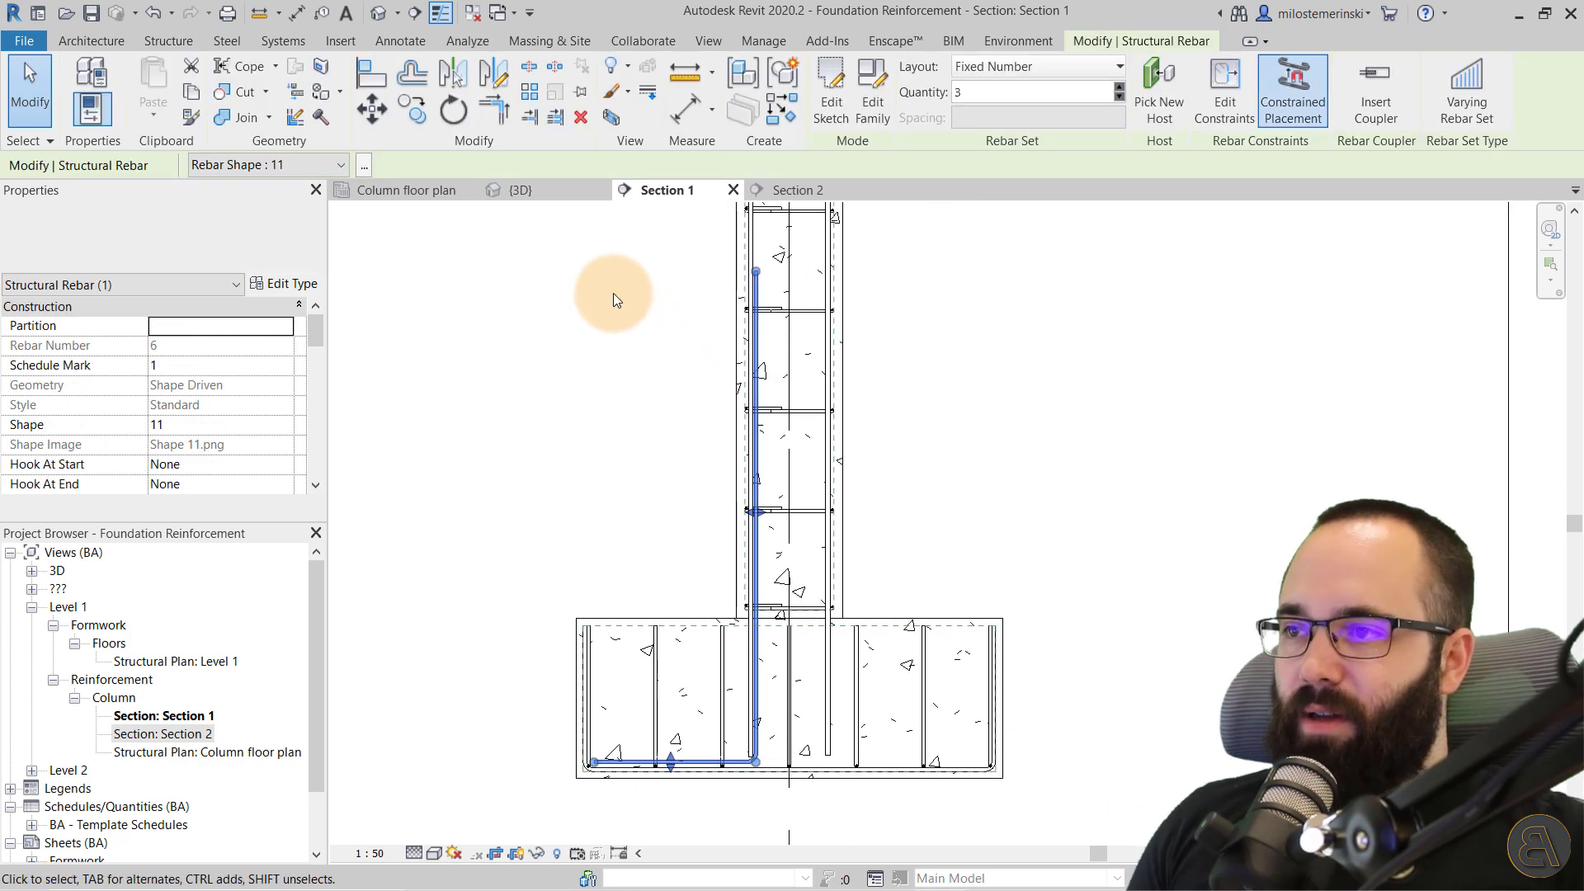
{"action": "left_click", "coordinate": [546, 194]}
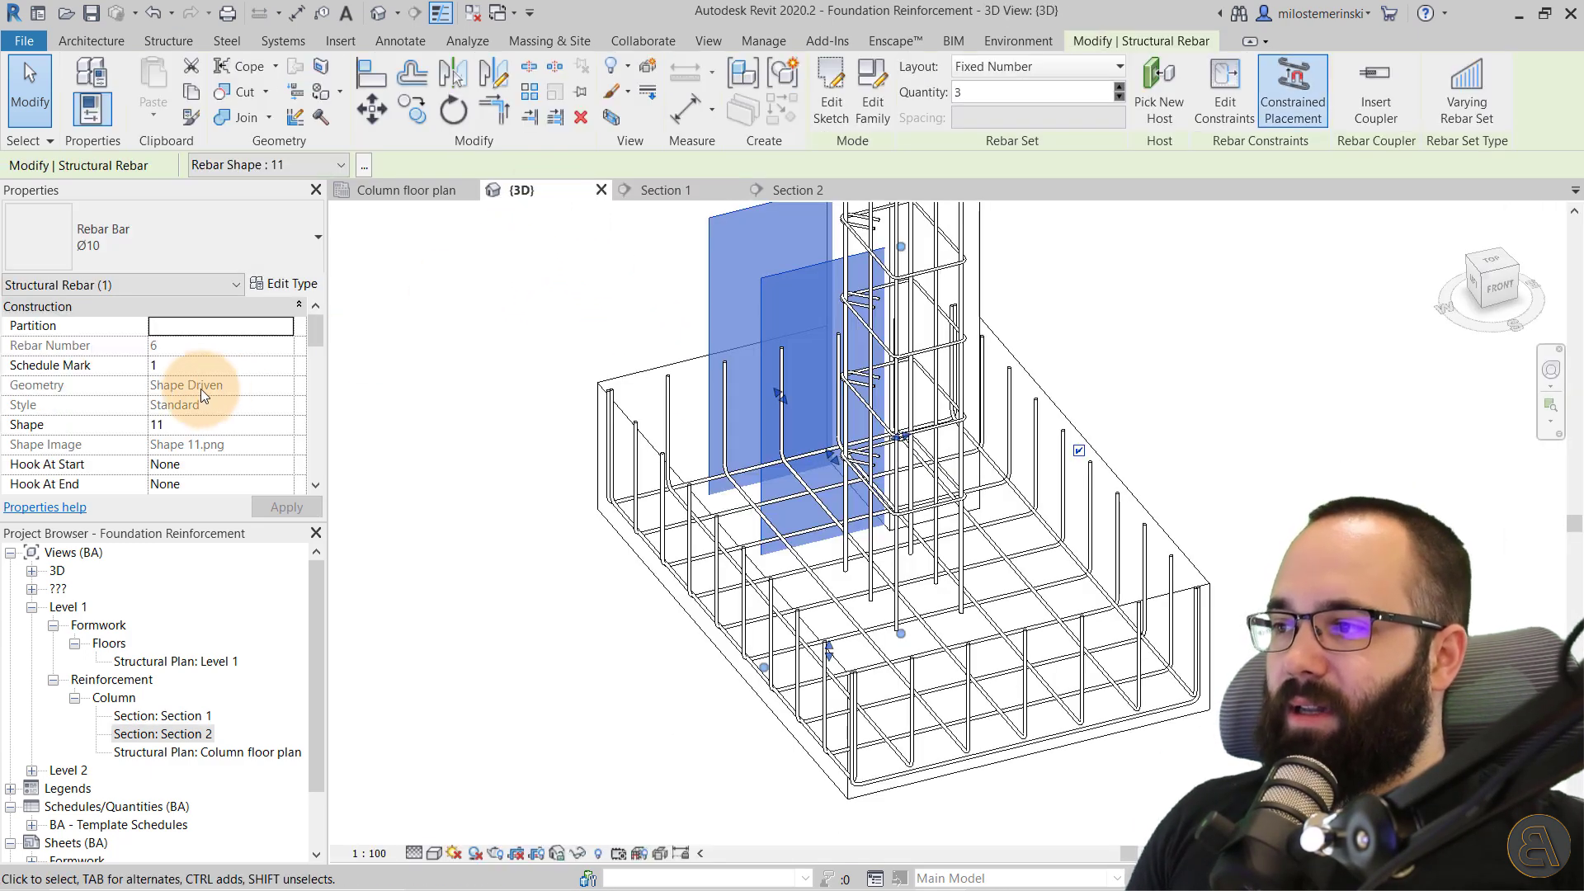
{"action": "scroll", "coordinate": [201, 389], "scroll_direction": "down", "scroll_amount": 4}
{"action": "left_click", "coordinate": [198, 424]}
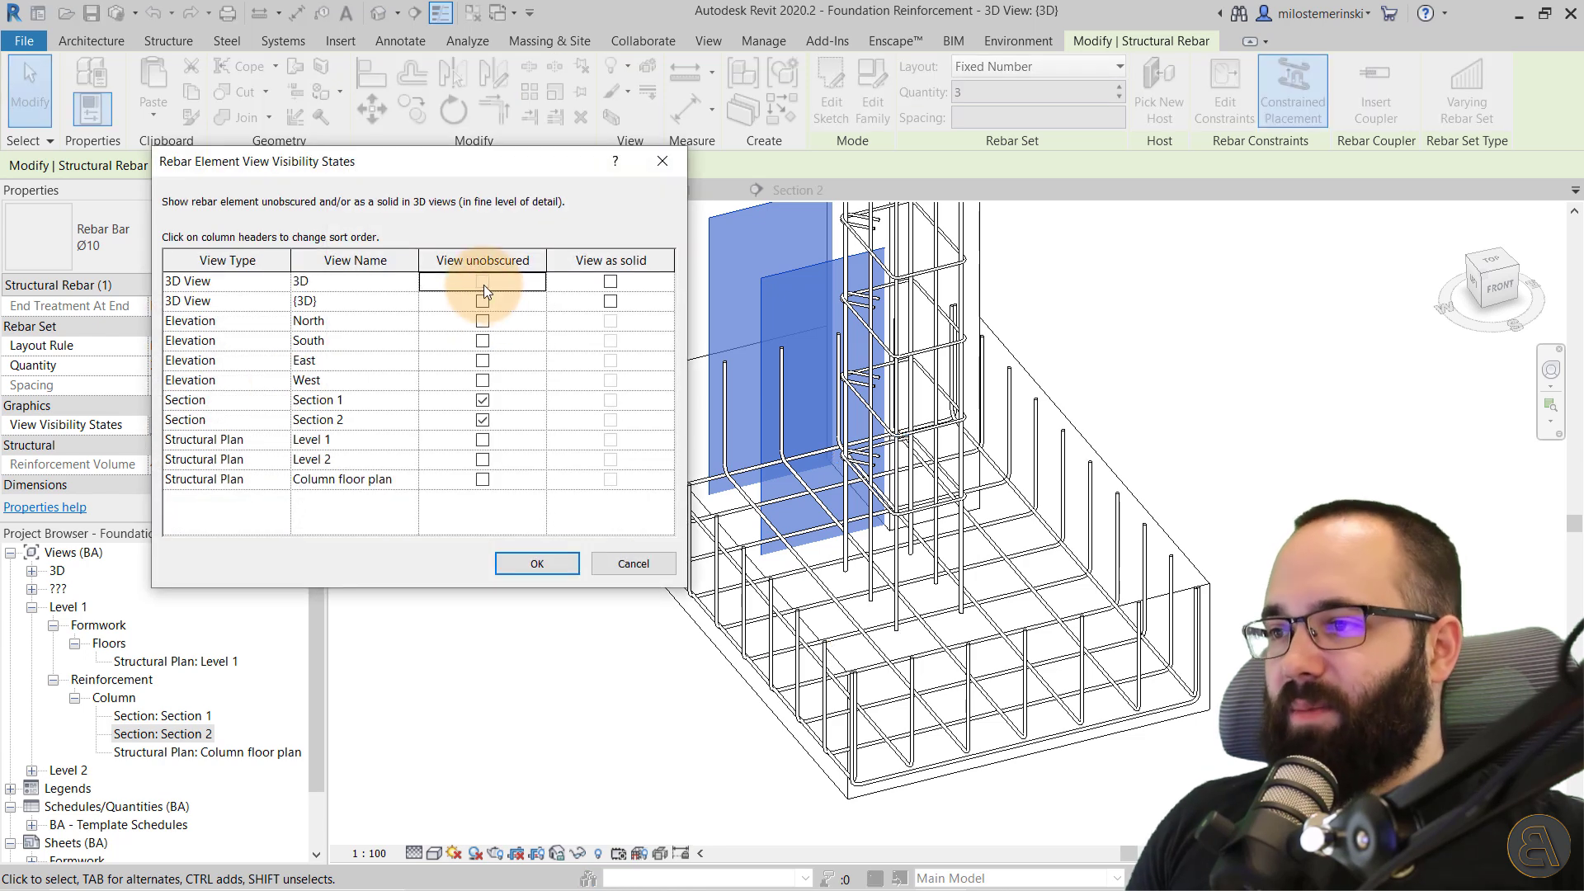
{"action": "left_click", "coordinate": [609, 281]}
{"action": "left_click", "coordinate": [609, 300]}
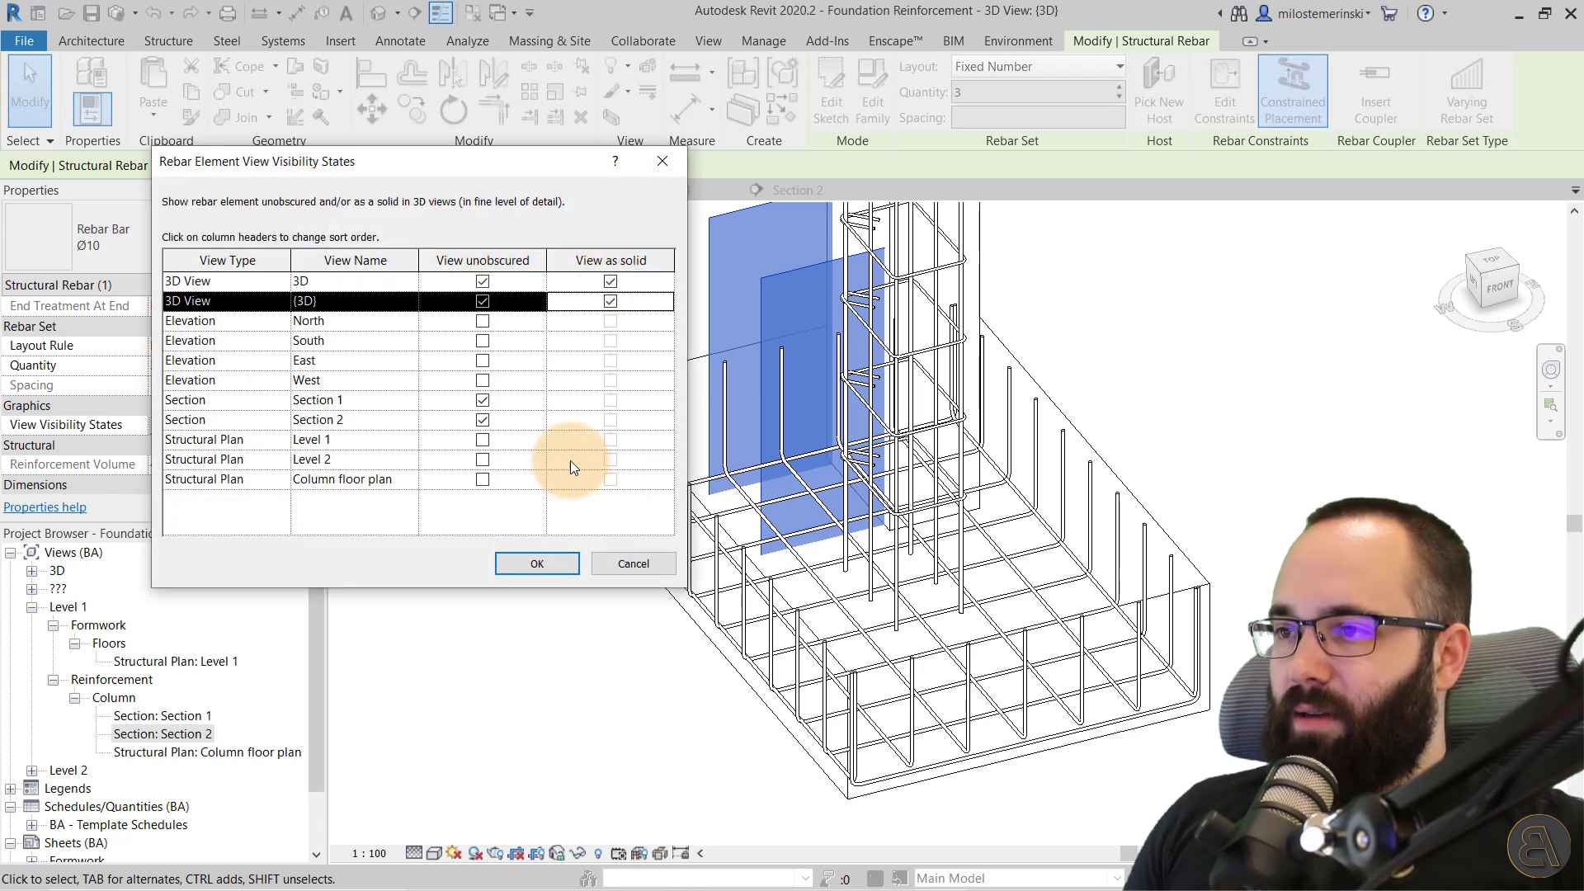
{"action": "left_click", "coordinate": [566, 564]}
{"action": "left_click", "coordinate": [533, 546]}
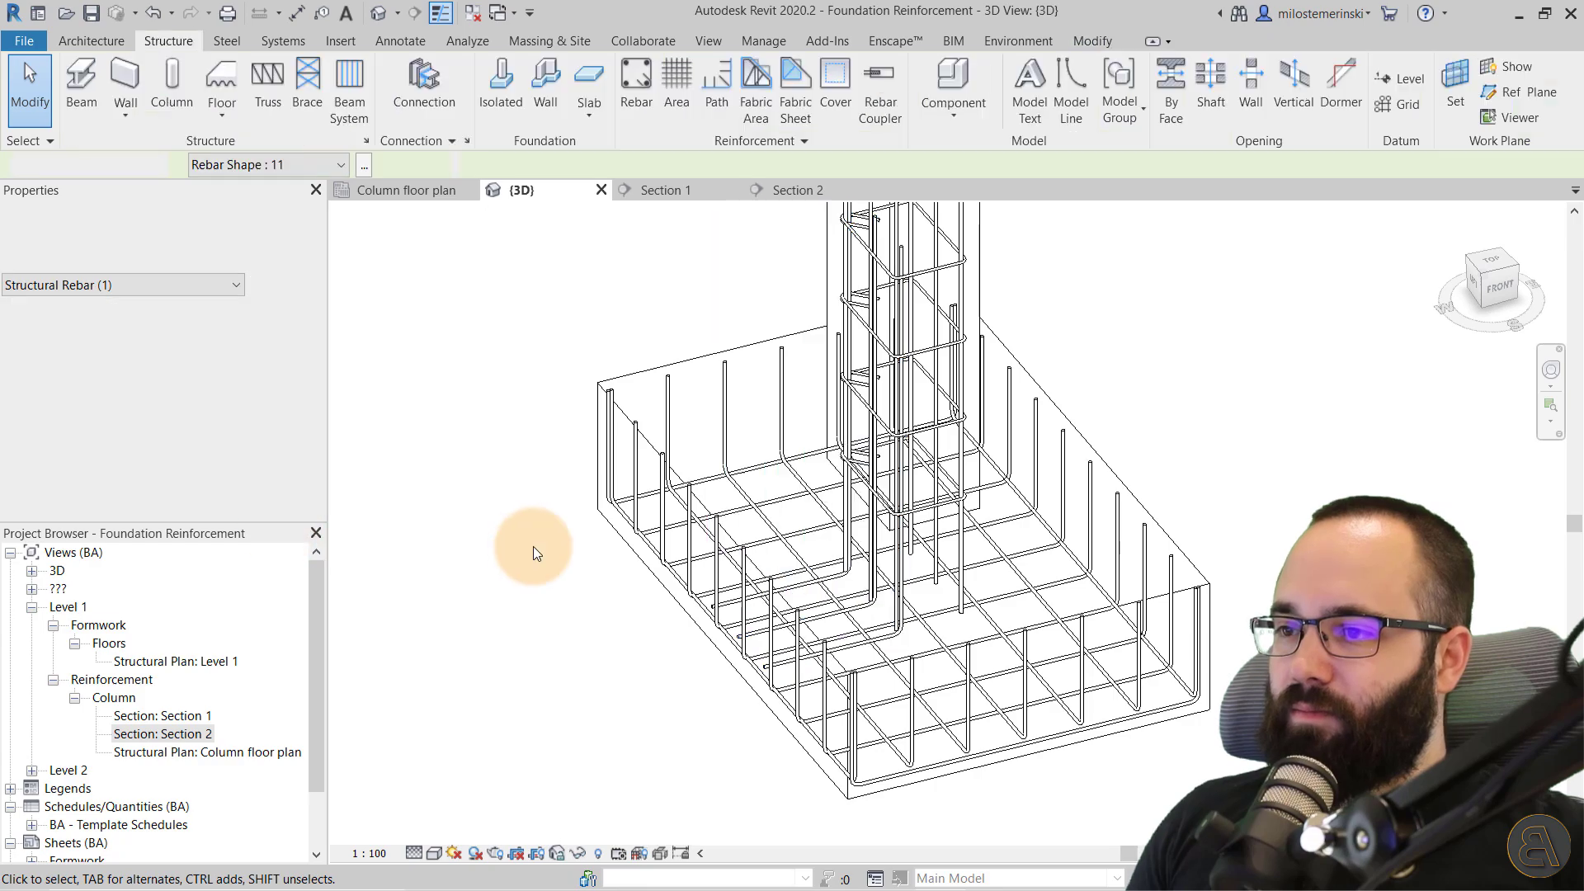
In Section 1, mirror a copy of the L-shaped bar set about grid 1 to the column's opposite side.
{"action": "middle_click_drag", "start_coordinate": [533, 547], "coordinate": [614, 684], "text": "shift"}
{"action": "scroll", "coordinate": [785, 588], "scroll_direction": "up", "scroll_amount": 5}
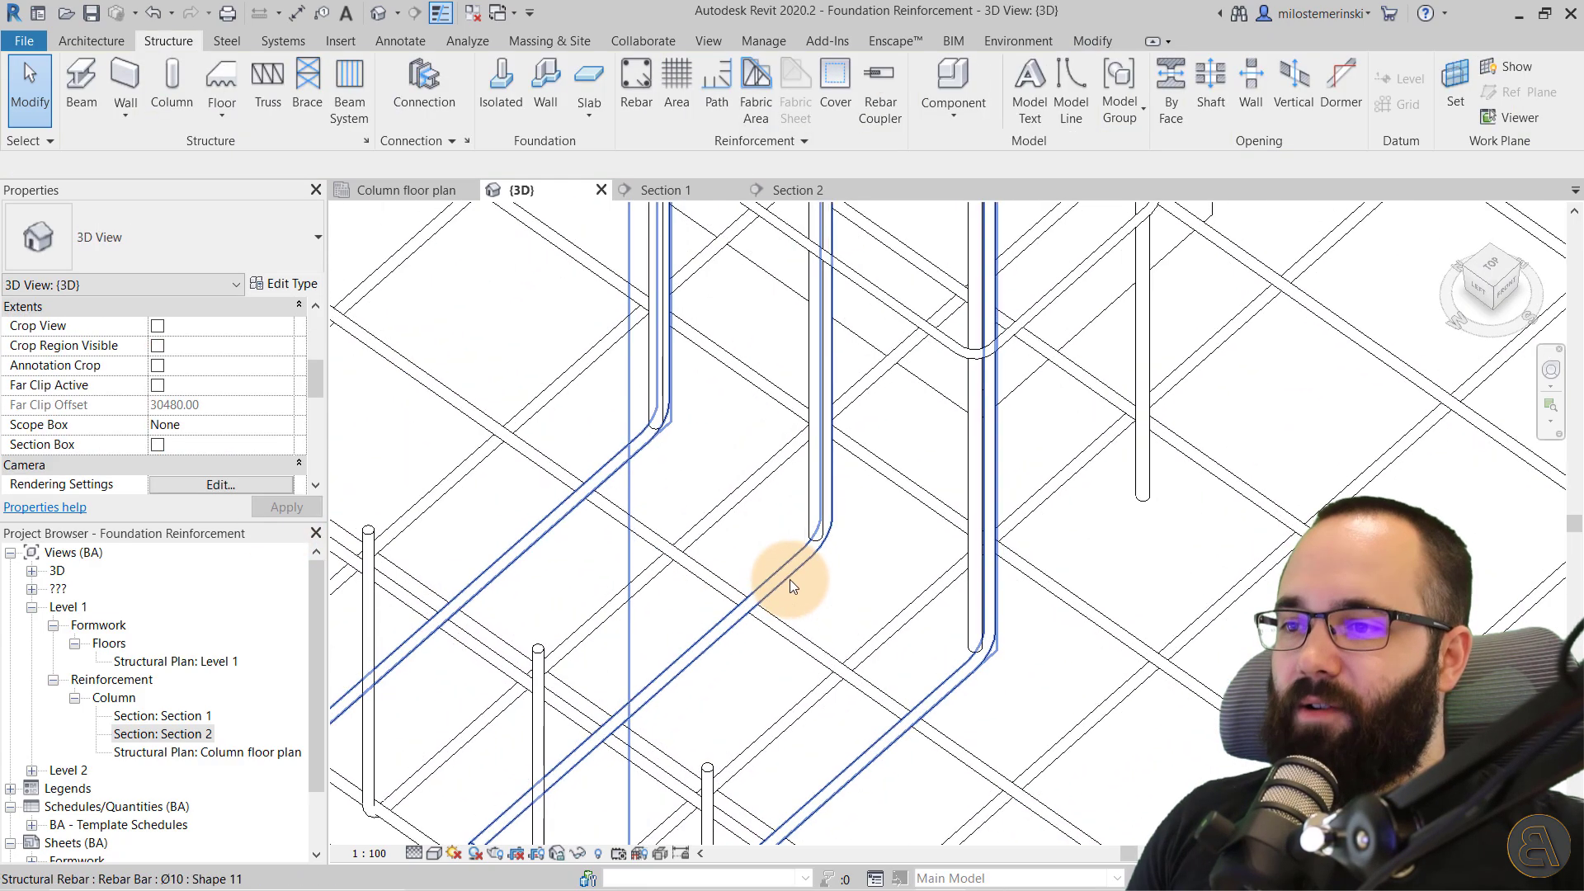
{"action": "scroll", "coordinate": [817, 530], "scroll_direction": "down", "scroll_amount": 4}
{"action": "middle_click_drag", "start_coordinate": [798, 523], "coordinate": [726, 464], "text": "shift"}
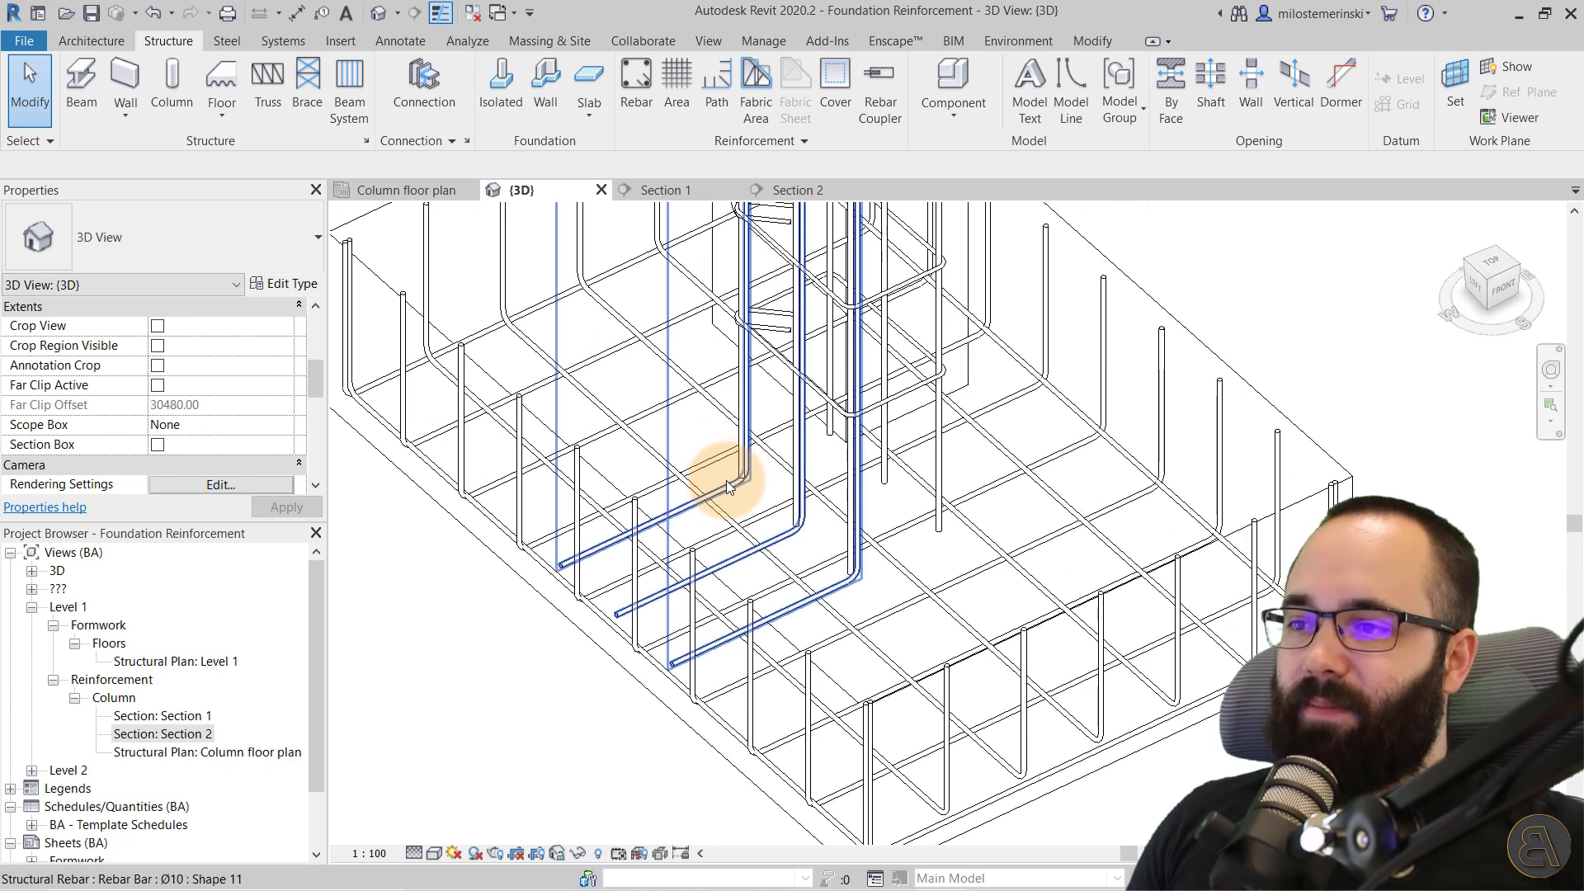
{"action": "left_click", "coordinate": [727, 474]}
{"action": "left_click", "coordinate": [682, 195]}
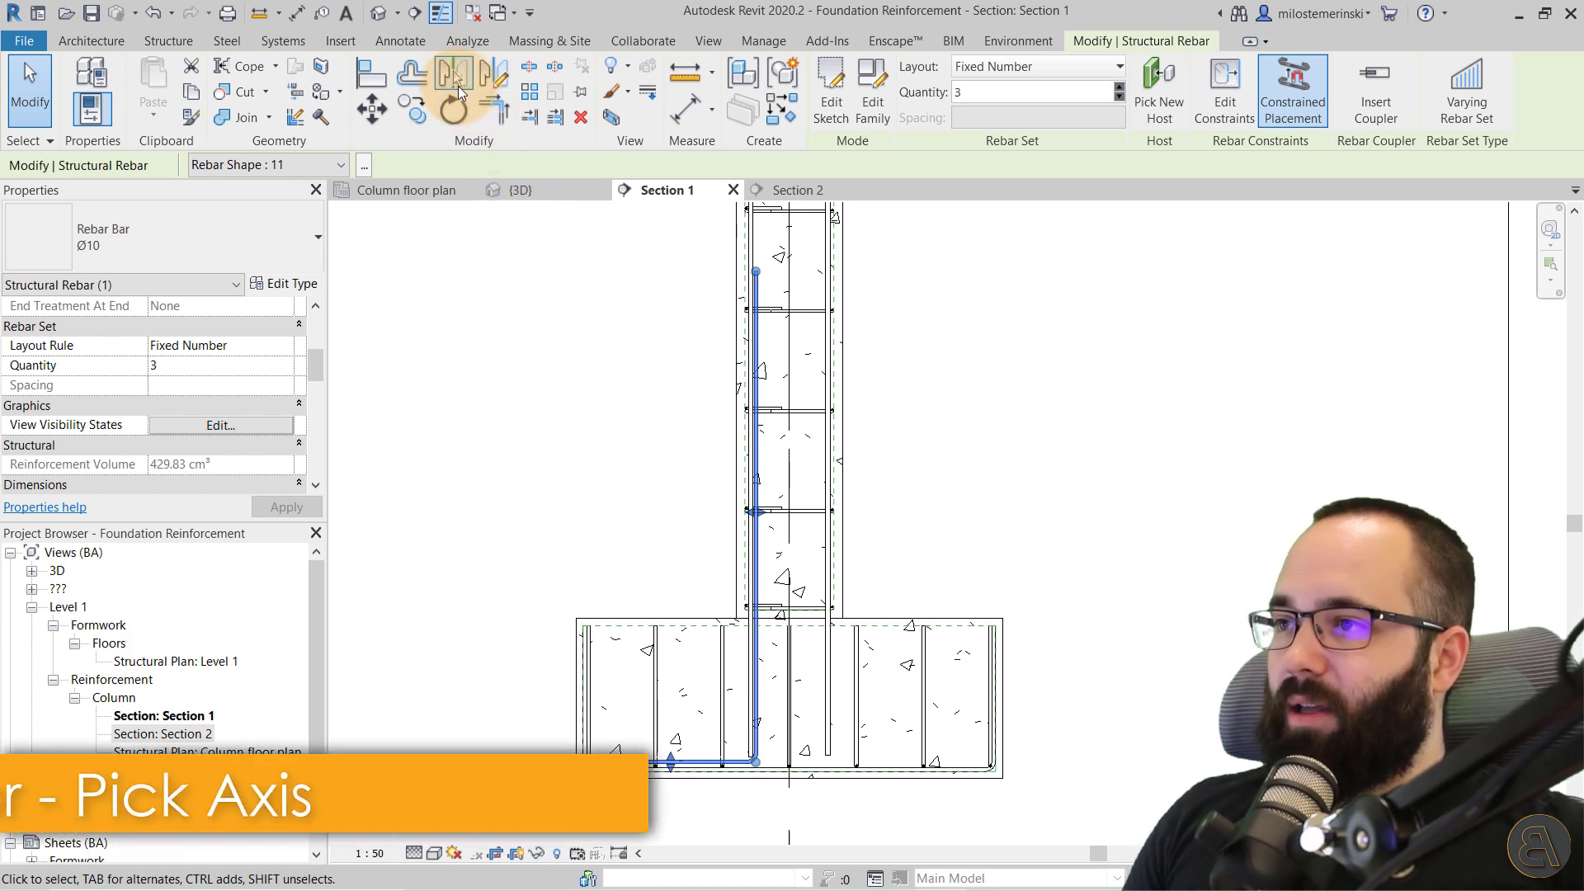
{"action": "left_click", "coordinate": [455, 75]}
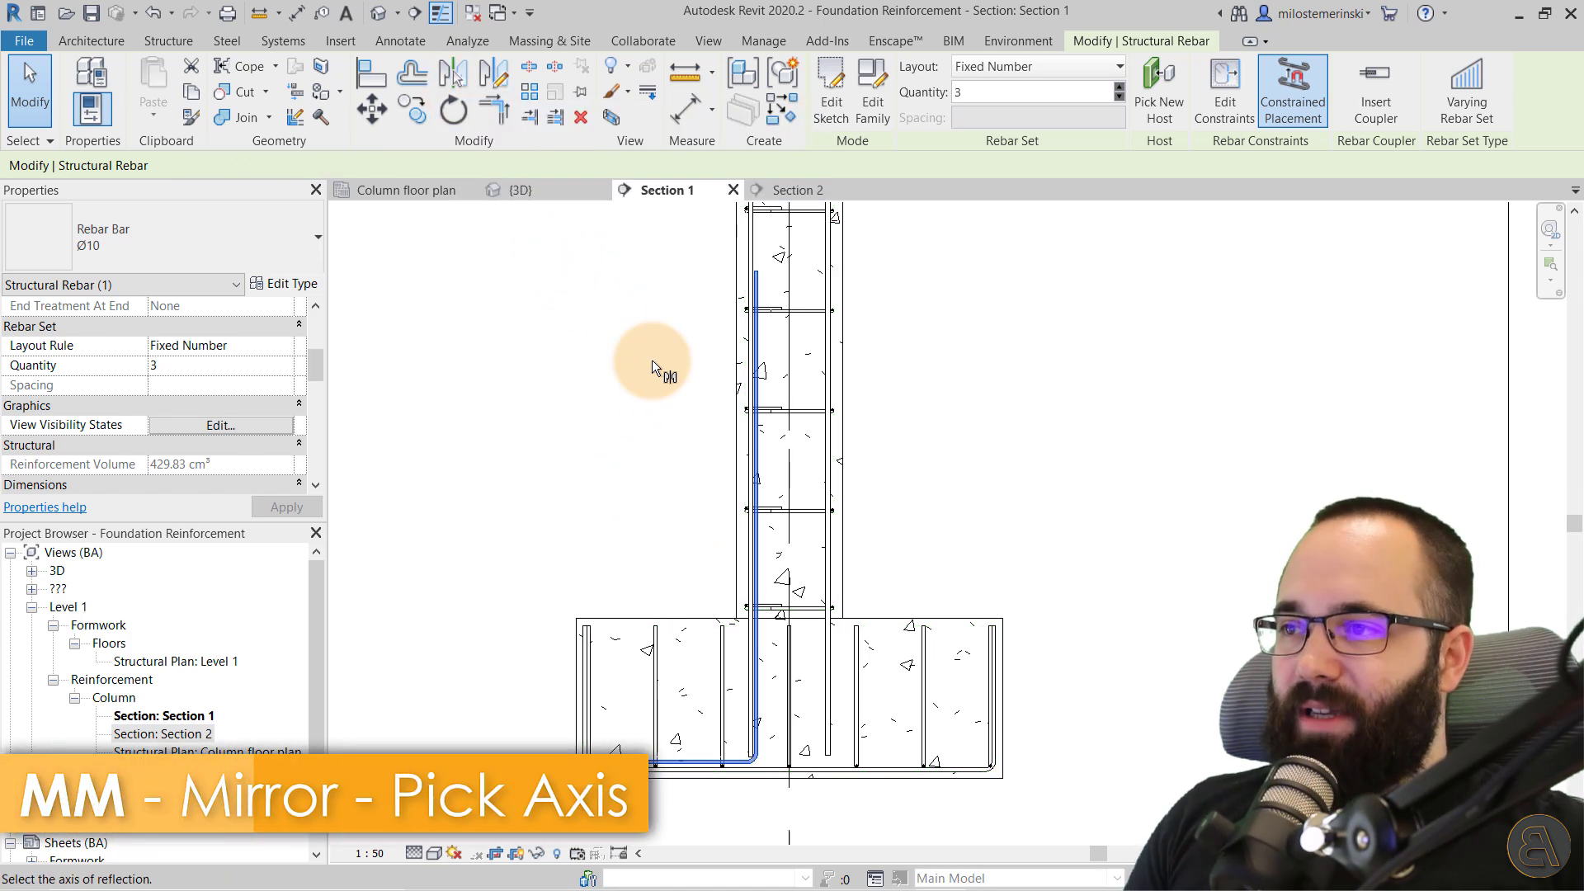
{"action": "scroll", "coordinate": [640, 330], "scroll_direction": "down", "scroll_amount": 2}
{"action": "scroll", "coordinate": [721, 622], "scroll_direction": "down", "scroll_amount": 2}
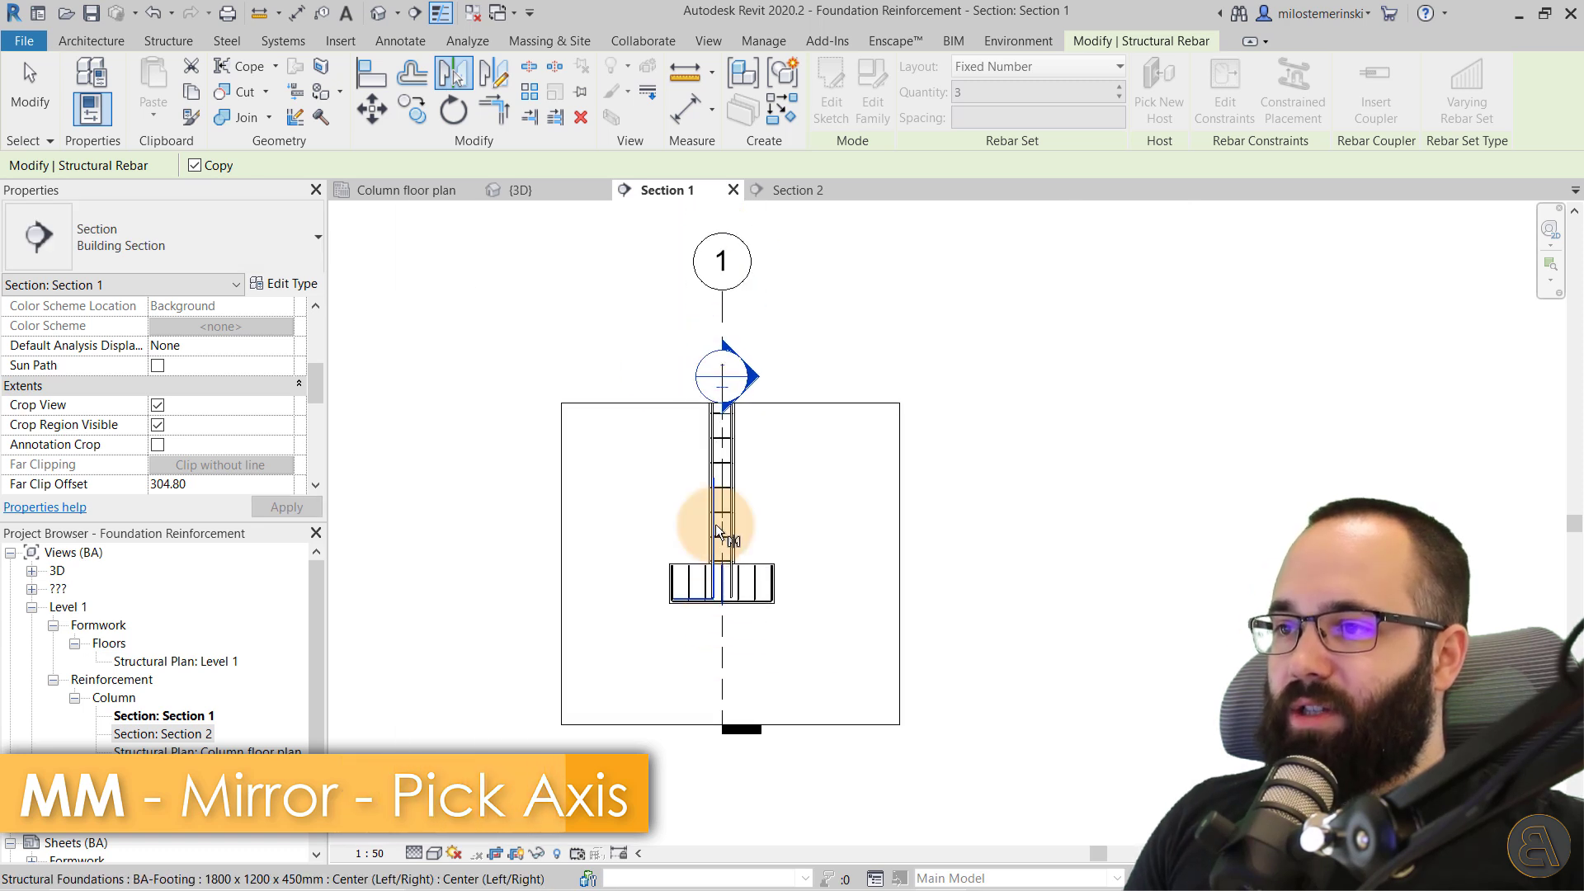
{"action": "scroll", "coordinate": [721, 312], "scroll_direction": "up", "scroll_amount": 2}
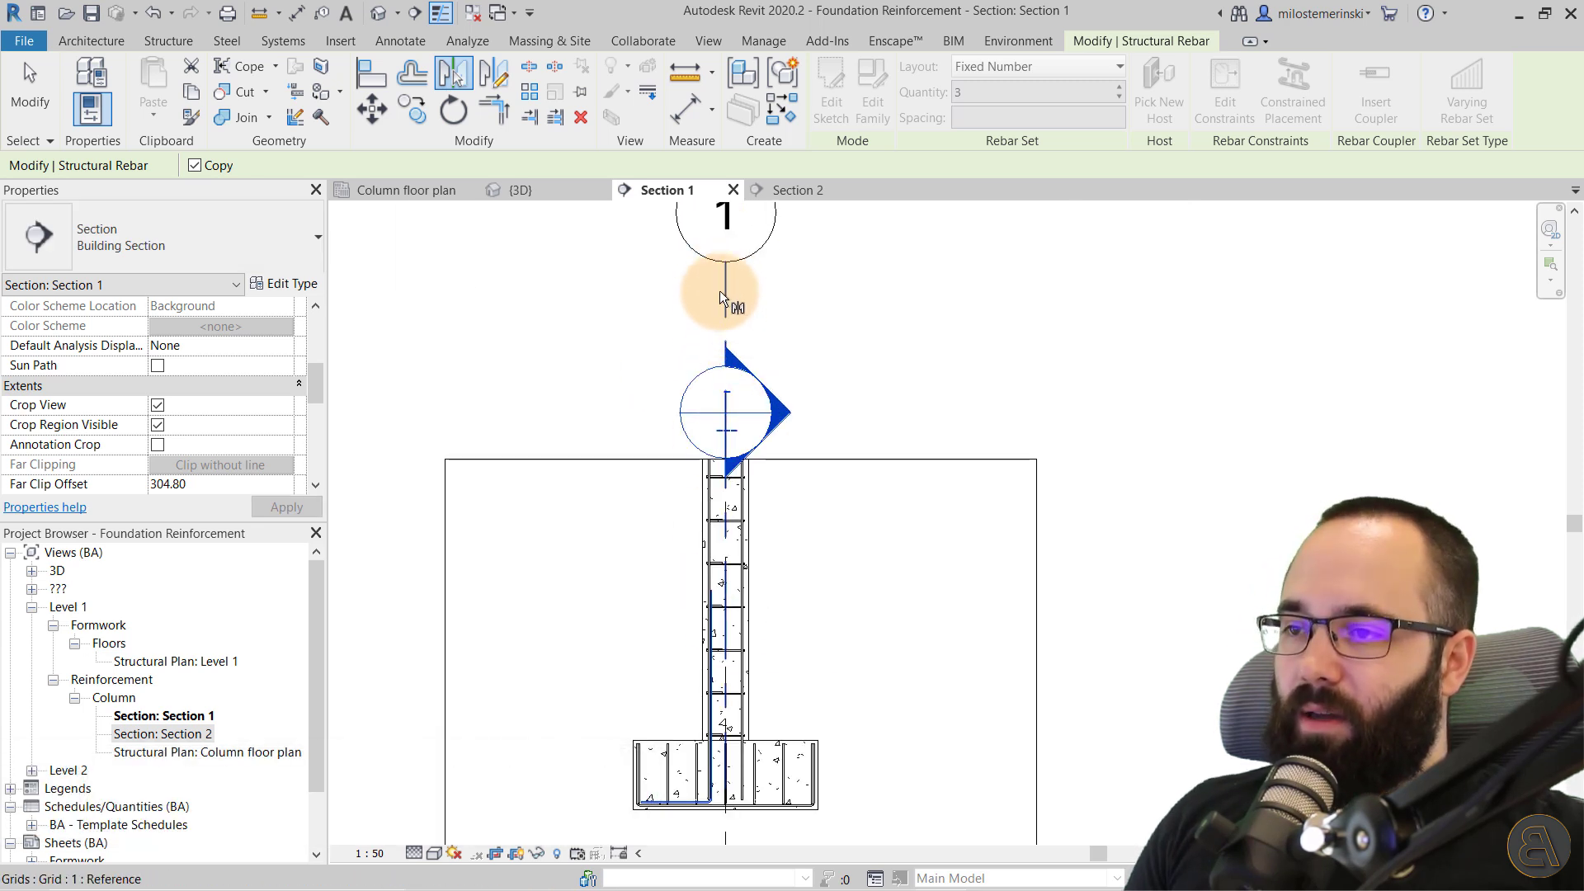
{"action": "left_click", "coordinate": [743, 797]}
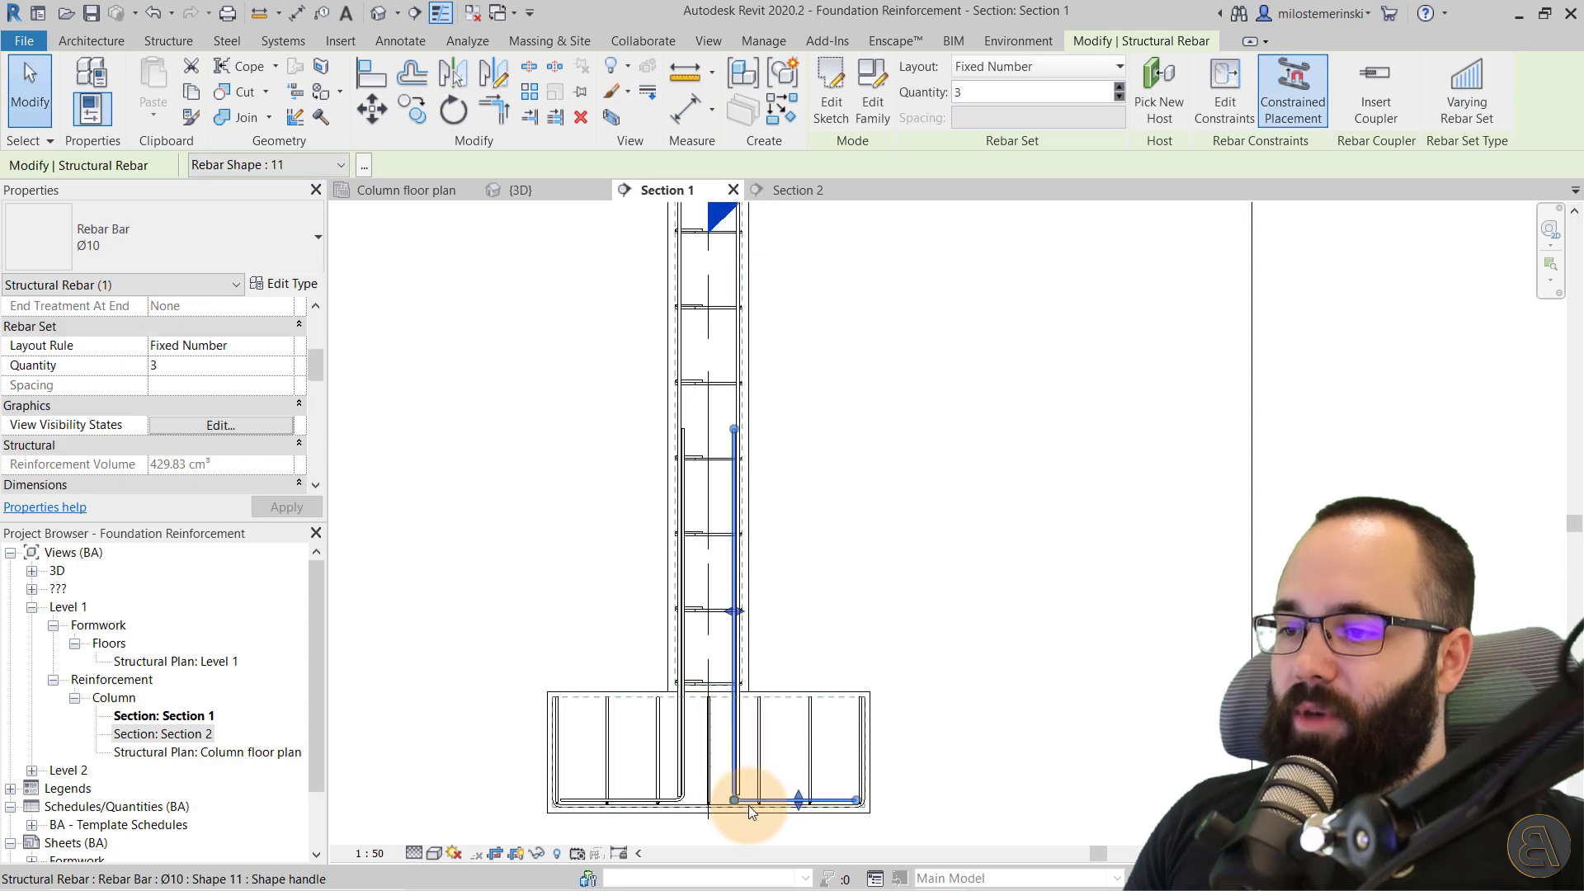
{"action": "left_click", "coordinate": [707, 749]}
Examine both L-shaped bar sets in 3D, along with the column's stirrups and longitudinal bars around them.
{"action": "scroll", "coordinate": [618, 619], "scroll_direction": "up", "scroll_amount": 3}
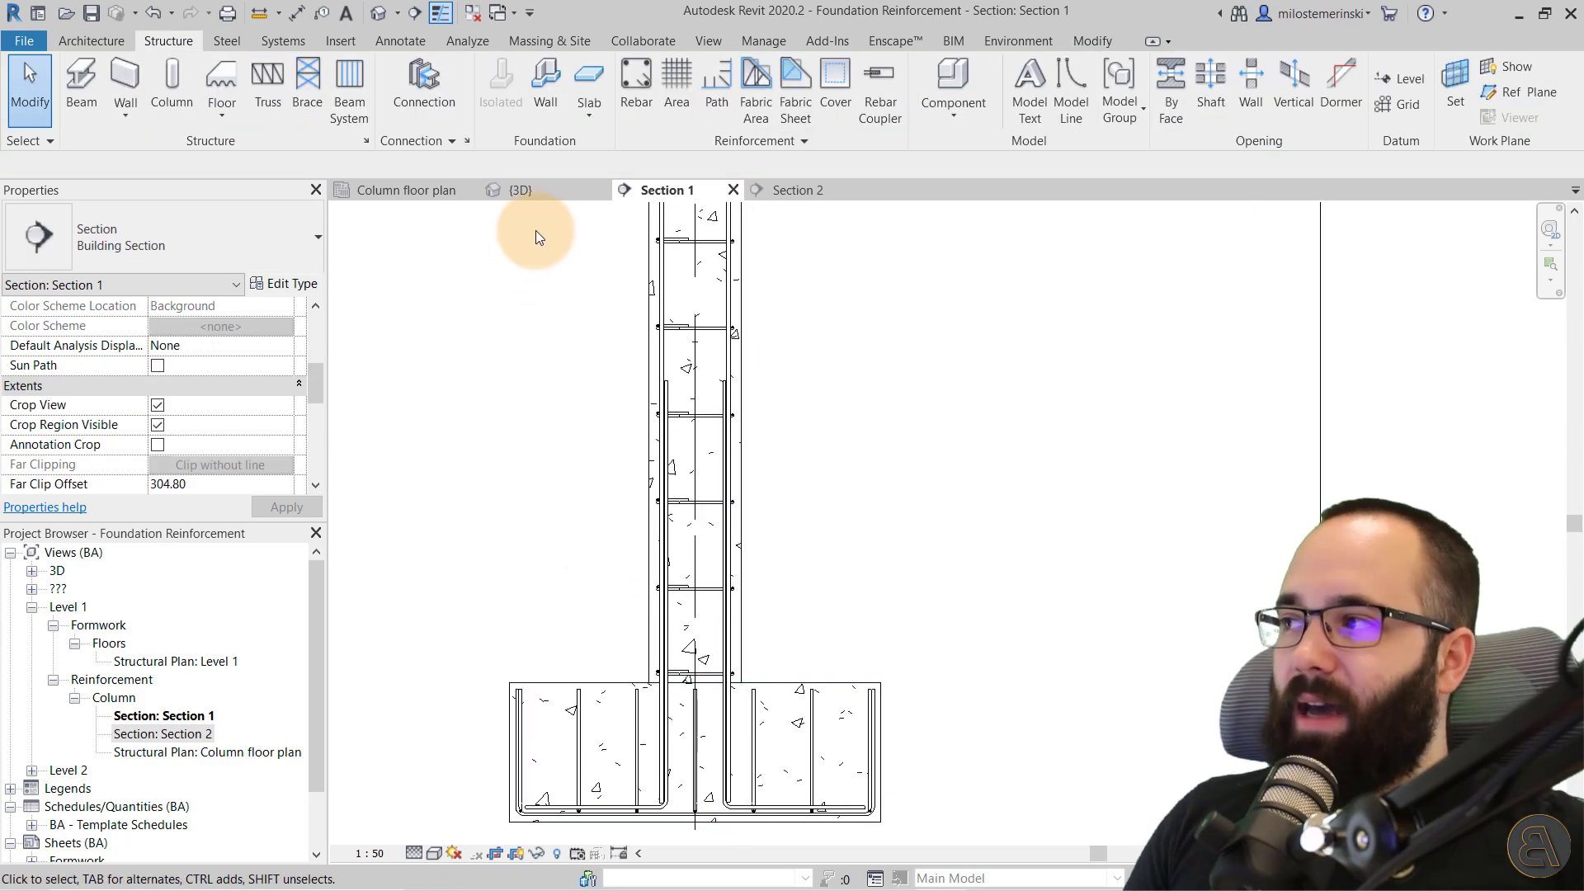
{"action": "left_click", "coordinate": [528, 190]}
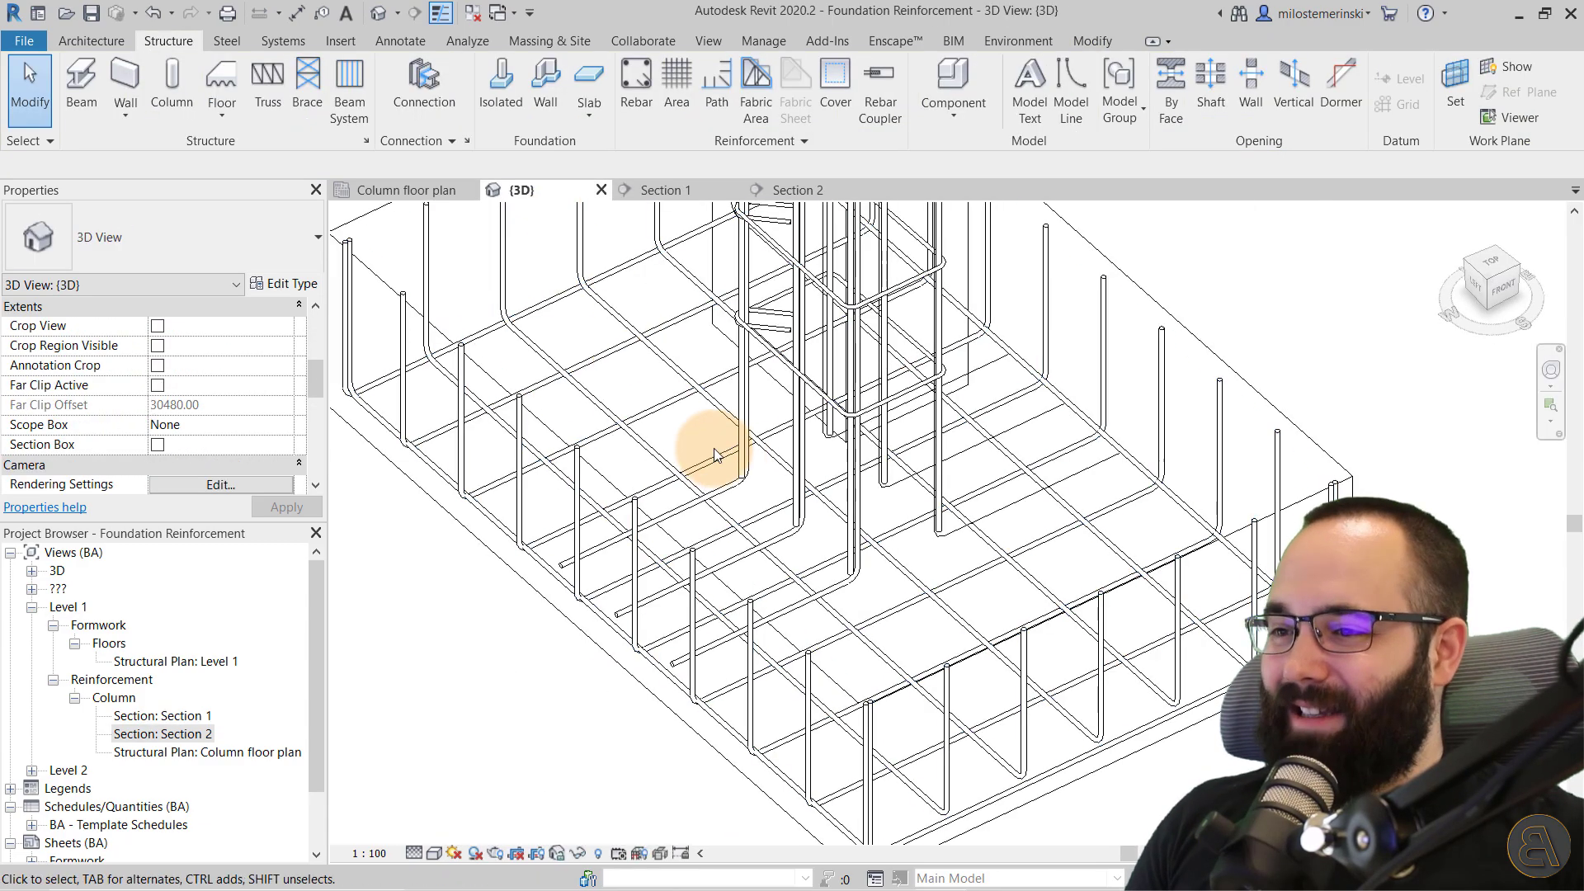
{"action": "scroll", "coordinate": [707, 442], "scroll_direction": "down", "scroll_amount": 5}
{"action": "middle_click_drag", "start_coordinate": [669, 658], "coordinate": [618, 725], "text": "shift"}
{"action": "scroll", "coordinate": [720, 592], "scroll_direction": "up", "scroll_amount": 6}
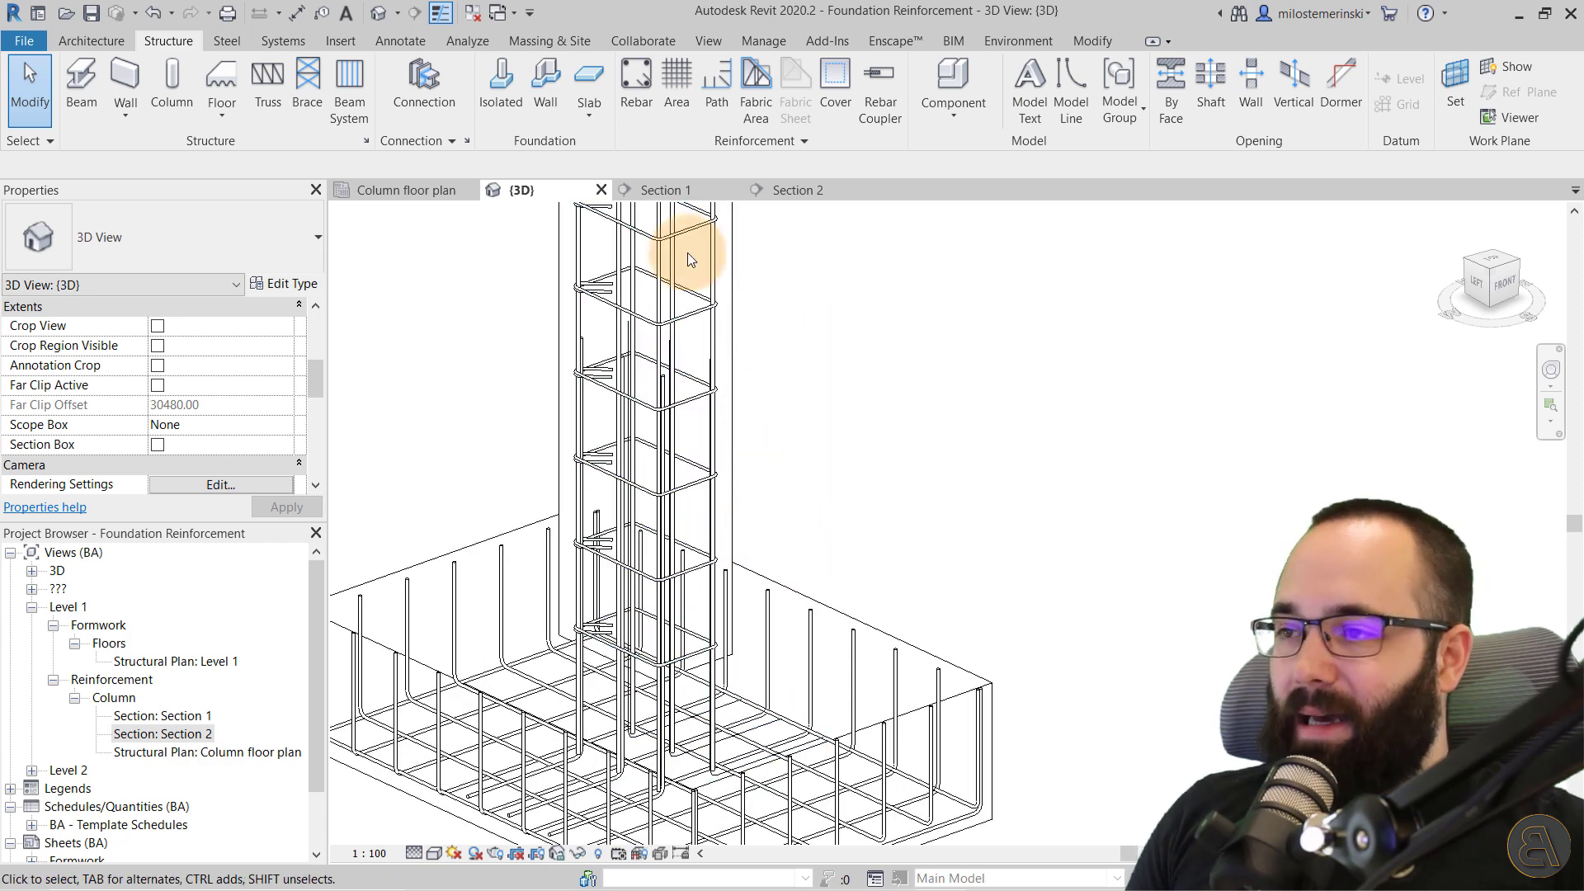
{"action": "left_click", "coordinate": [681, 579]}
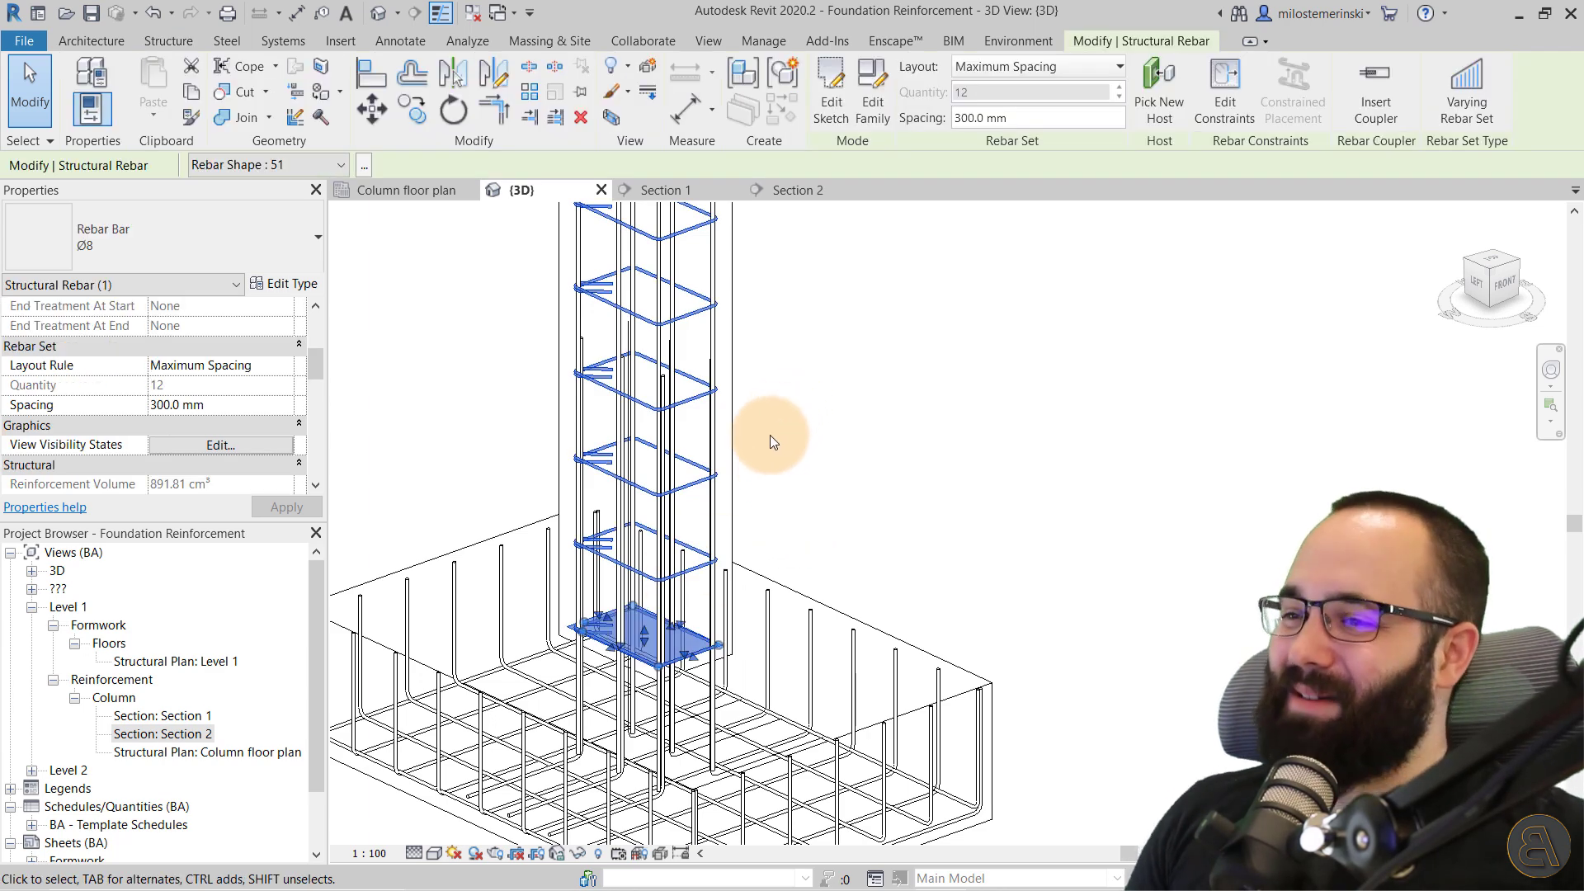
{"action": "middle_click_drag", "start_coordinate": [778, 513], "coordinate": [780, 477], "text": "shift"}
{"action": "left_click", "coordinate": [766, 464]}
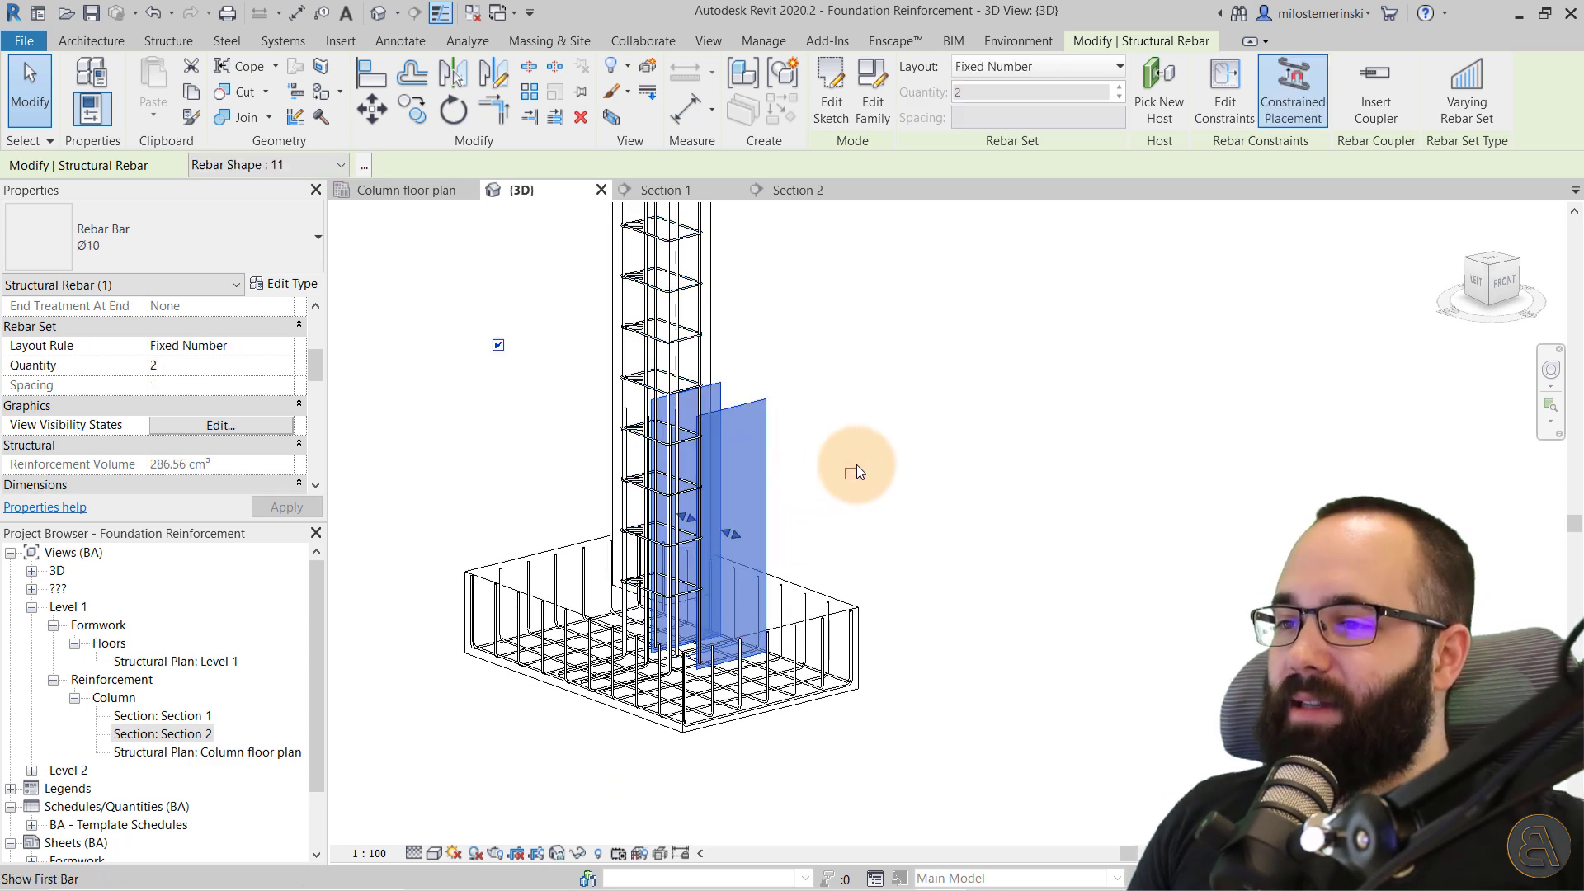
{"action": "left_click", "coordinate": [870, 399]}
{"action": "scroll", "coordinate": [684, 439], "scroll_direction": "up", "scroll_amount": 3}
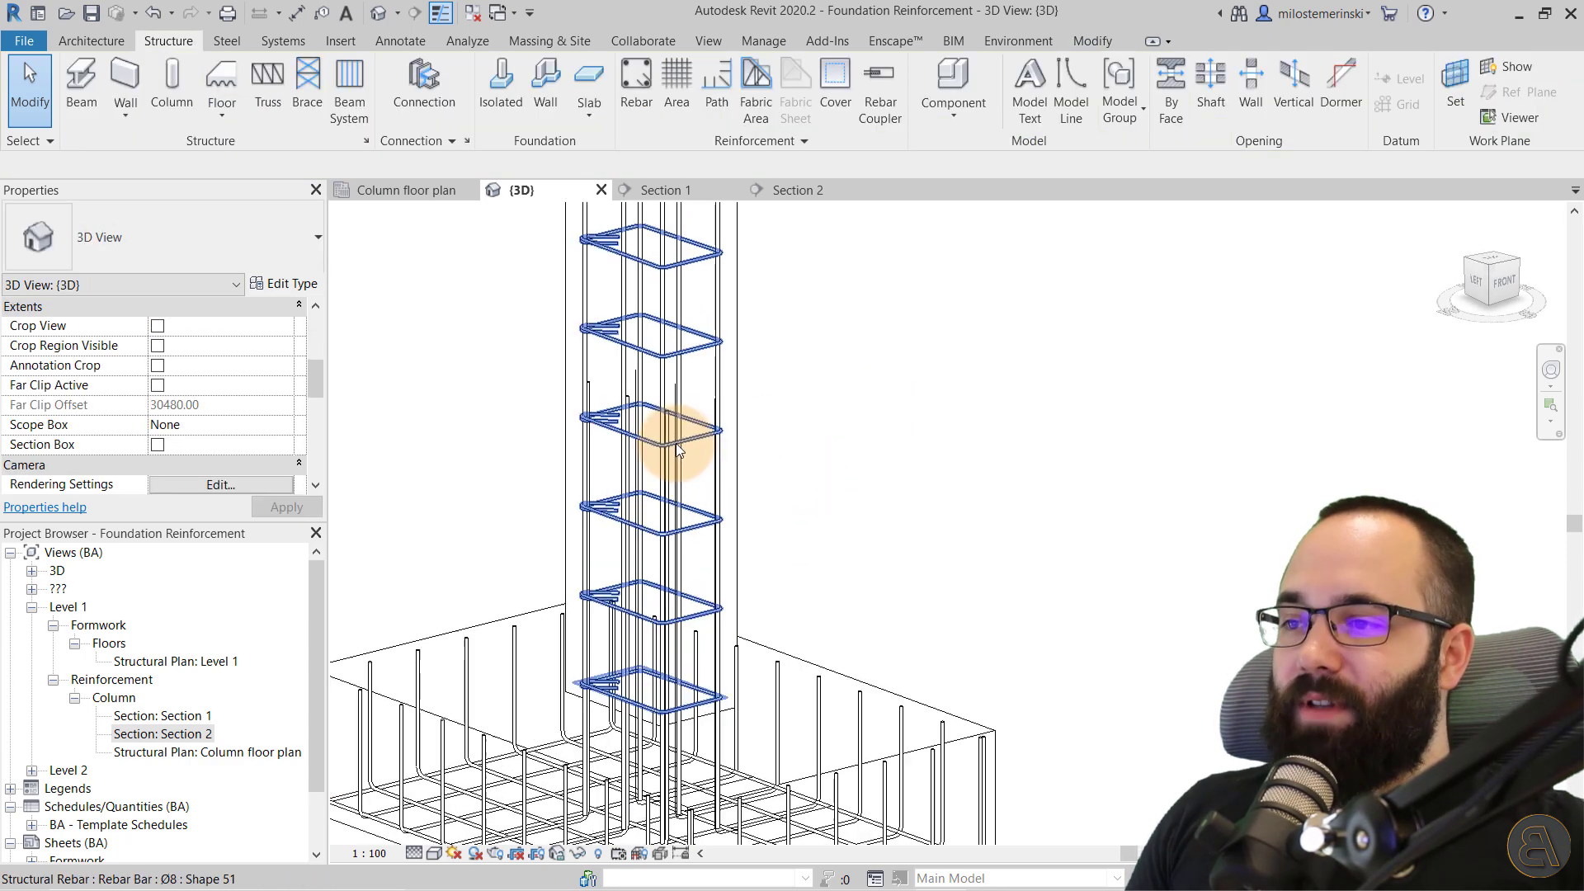
{"action": "left_click", "coordinate": [705, 423]}
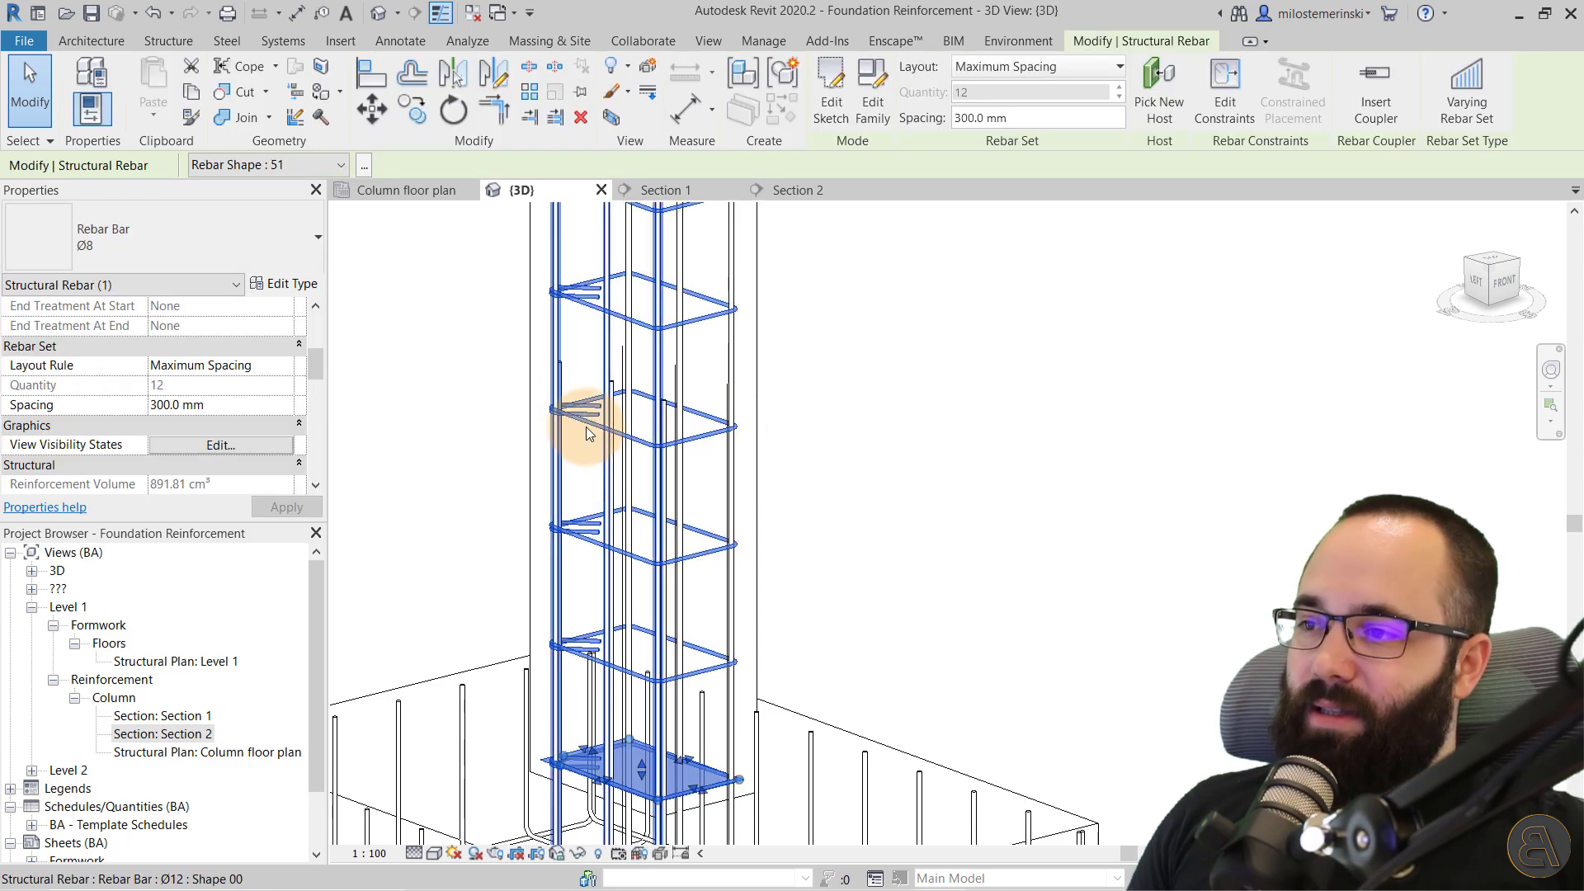
{"action": "scroll", "coordinate": [731, 447], "scroll_direction": "down", "scroll_amount": 3}
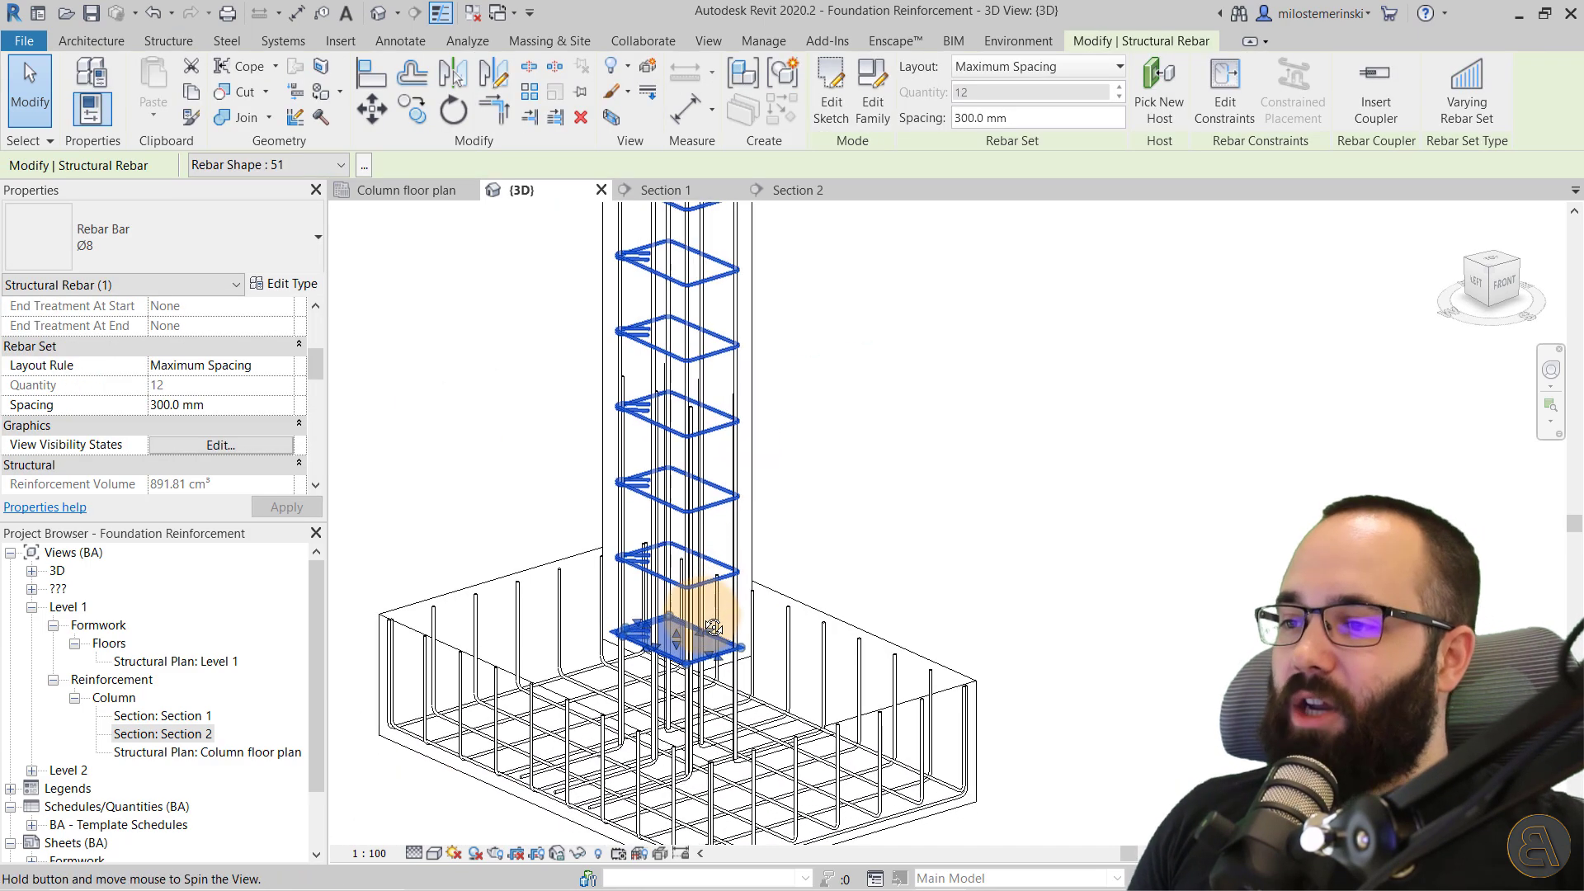
{"action": "scroll", "coordinate": [655, 426], "scroll_direction": "down", "scroll_amount": 3}
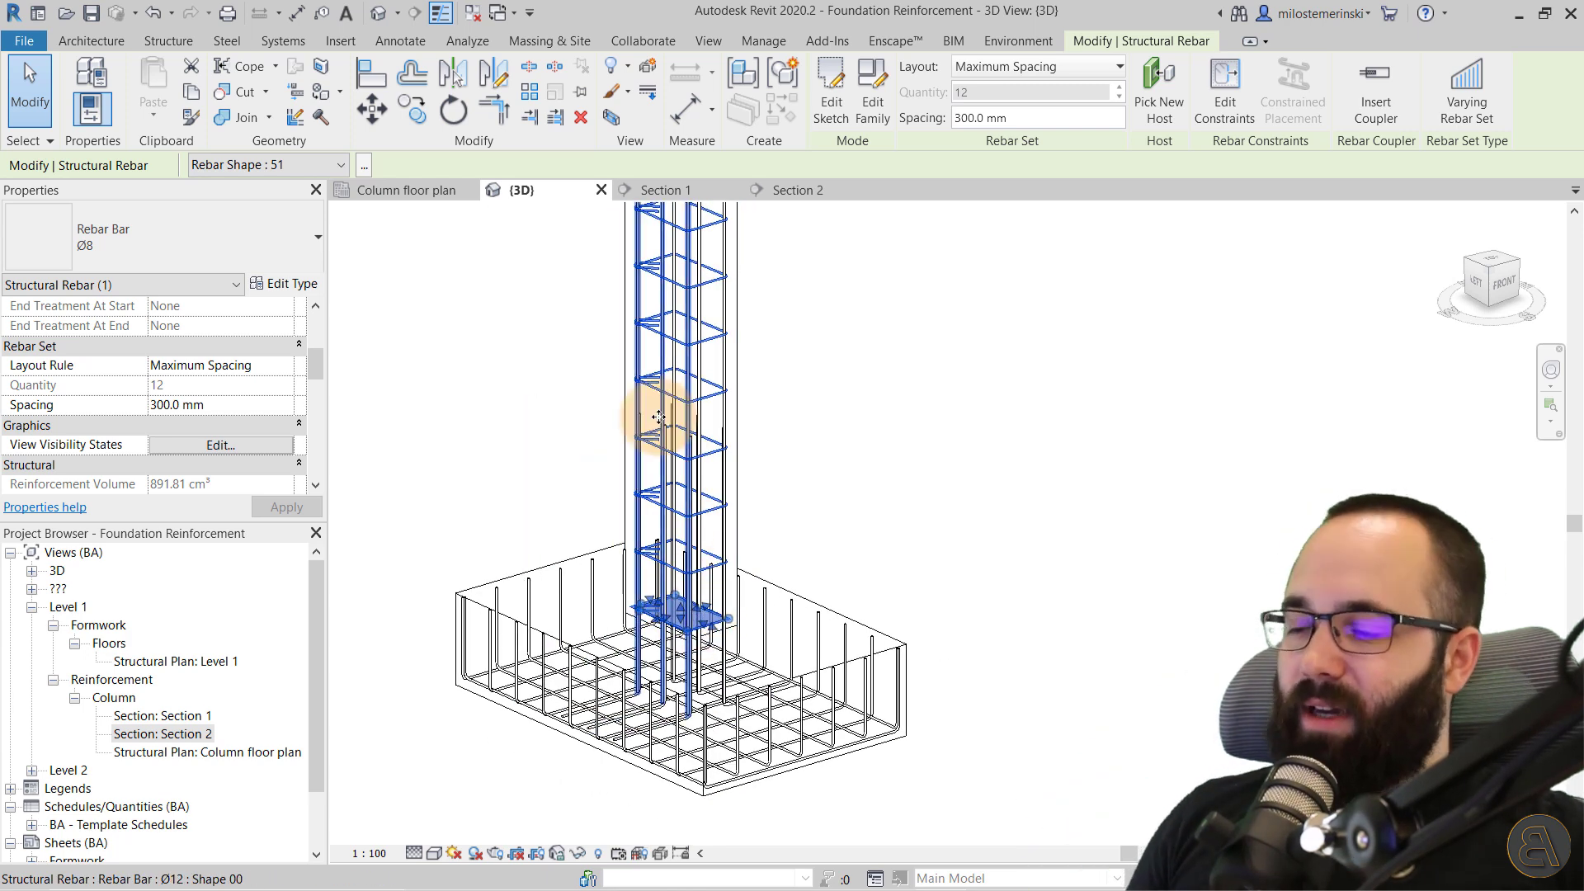
In Section 1, extend the crop region's upper edge upward beyond the column's full height.
{"action": "scroll", "coordinate": [739, 557], "scroll_direction": "down", "scroll_amount": 2}
{"action": "scroll", "coordinate": [644, 652], "scroll_direction": "down", "scroll_amount": 3}
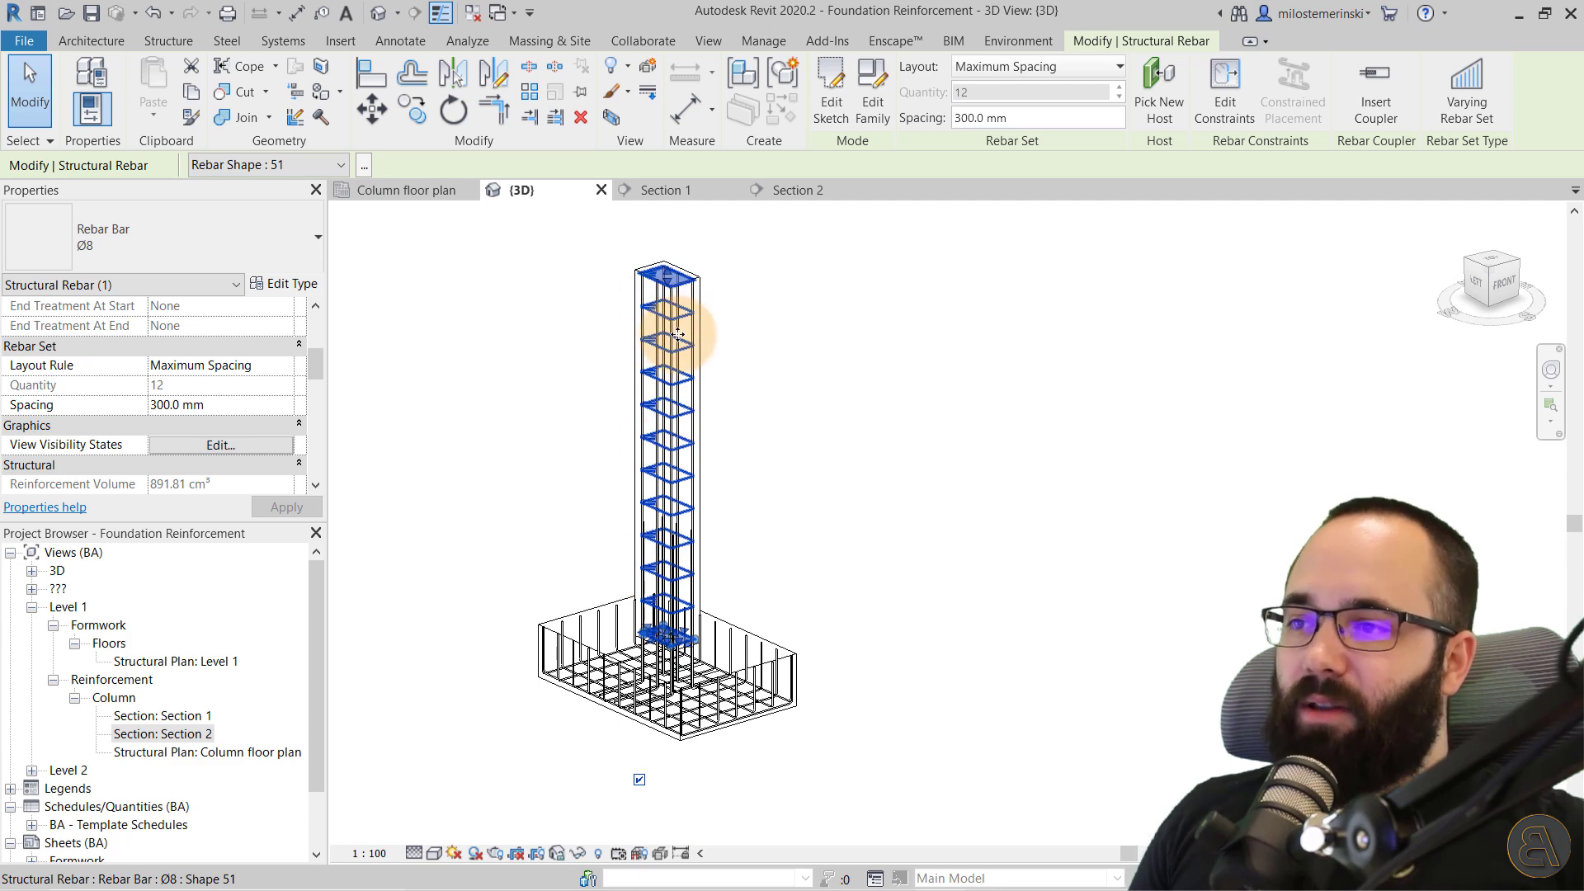
{"action": "left_click", "coordinate": [685, 190]}
{"action": "scroll", "coordinate": [743, 406], "scroll_direction": "down", "scroll_amount": 5}
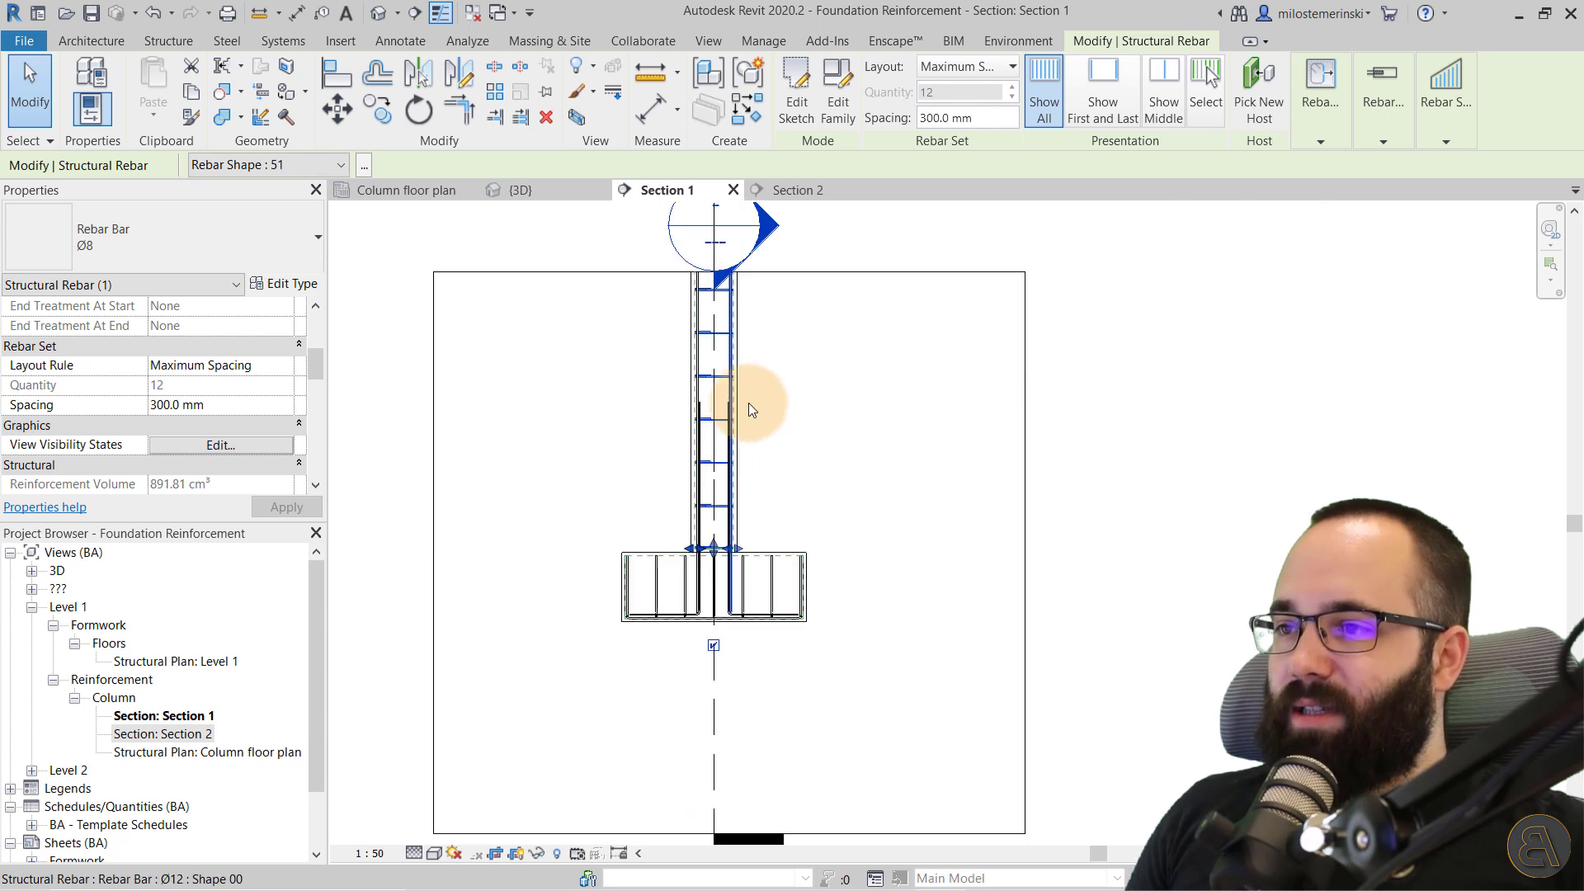
{"action": "left_click", "coordinate": [737, 318]}
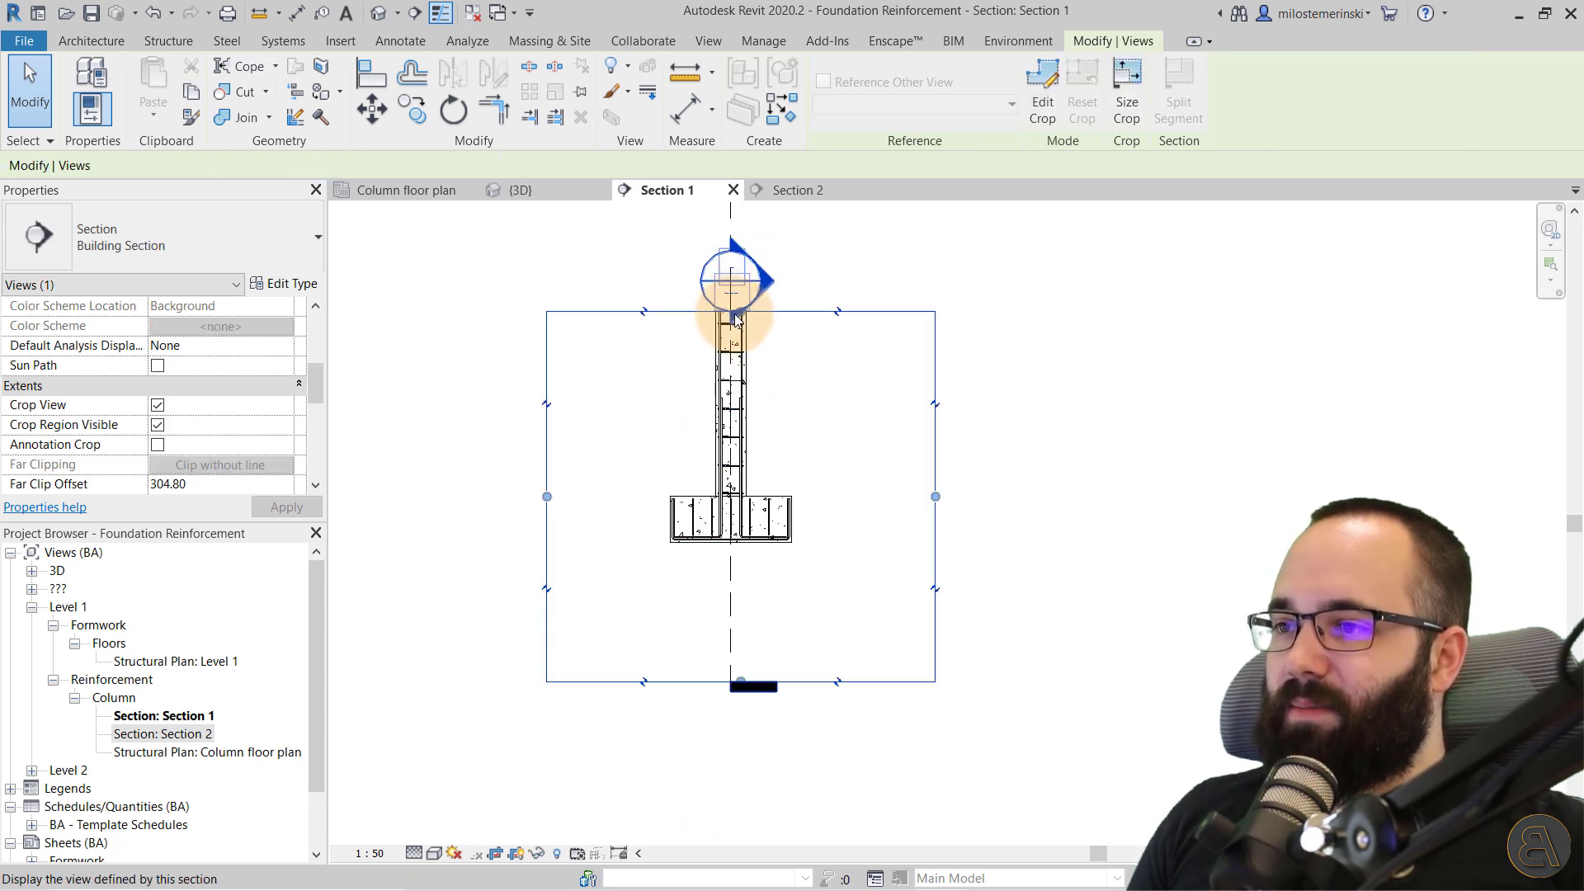
{"action": "scroll", "coordinate": [738, 318], "scroll_direction": "up", "scroll_amount": 3}
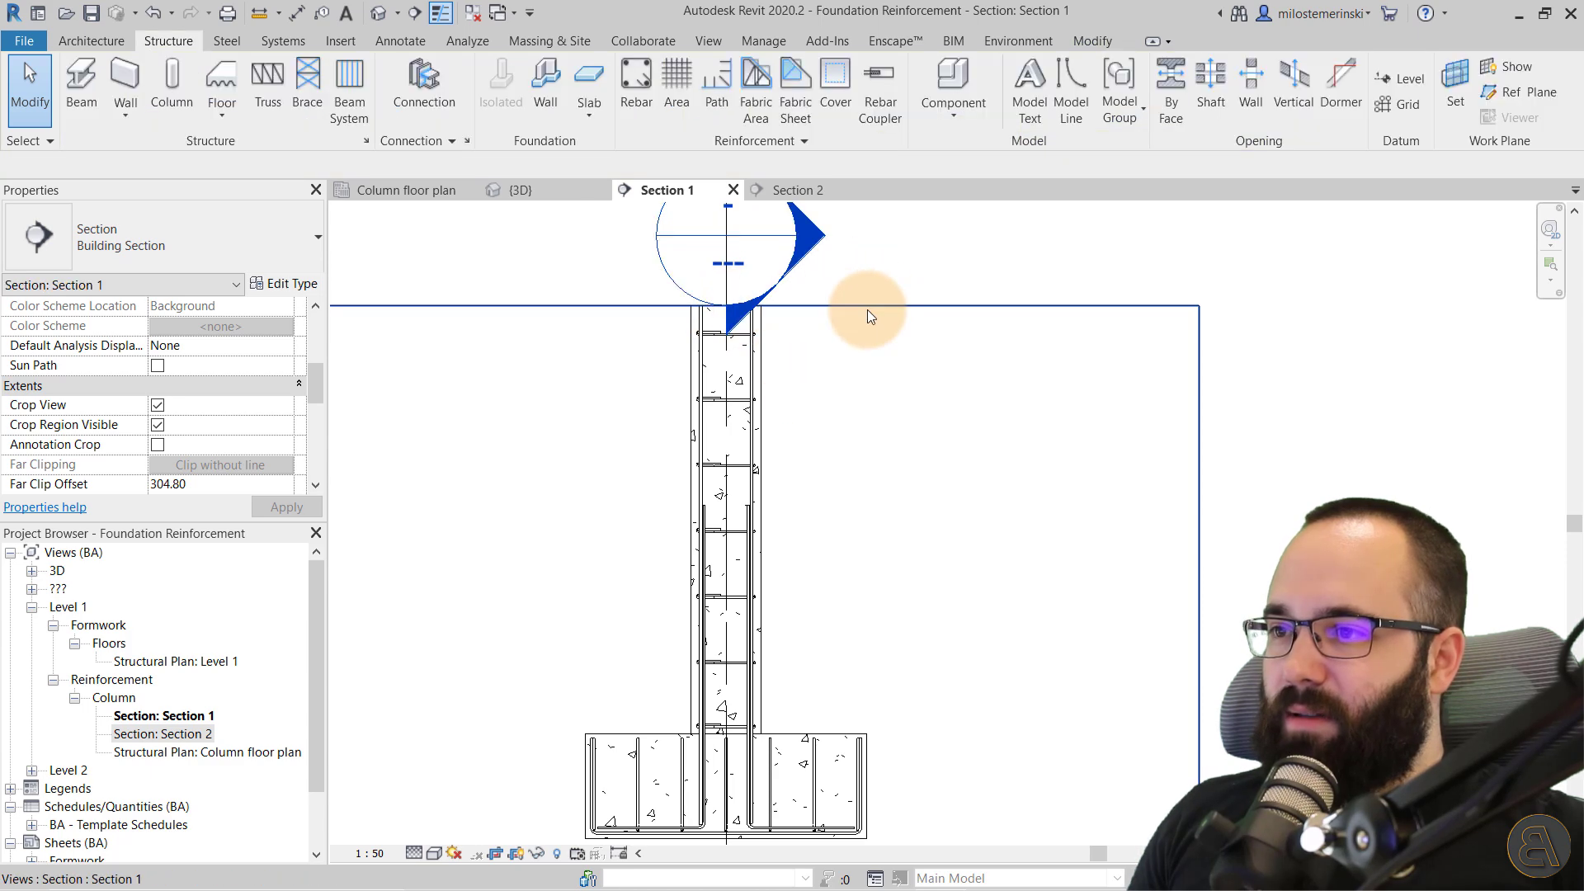
{"action": "scroll", "coordinate": [839, 374], "scroll_direction": "down", "scroll_amount": 3}
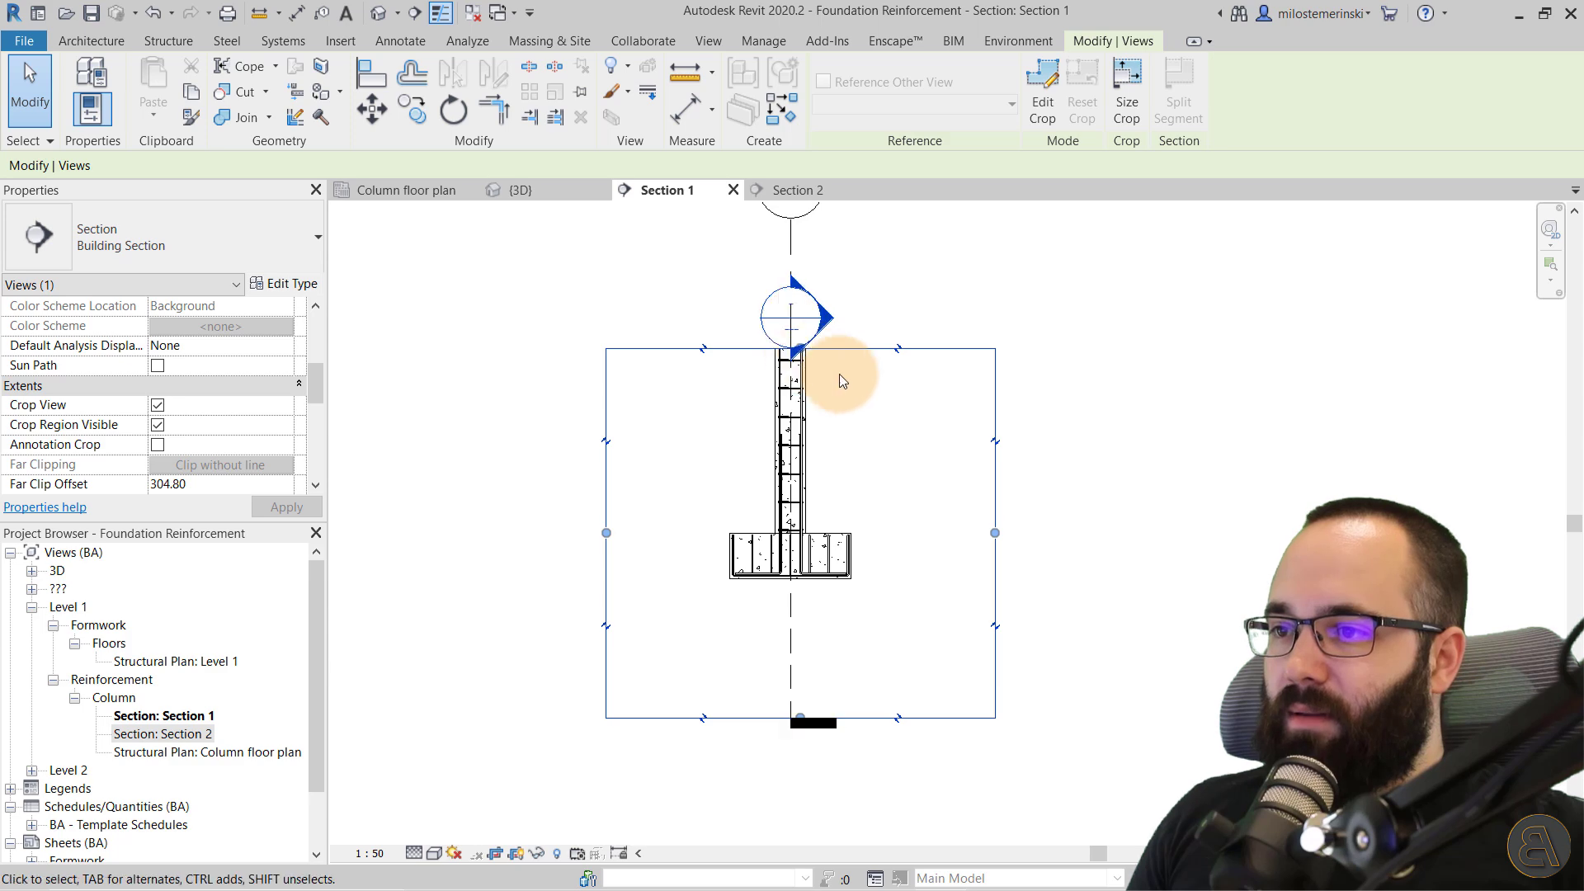
{"action": "left_click", "coordinate": [839, 373]}
{"action": "left_click", "coordinate": [806, 358]}
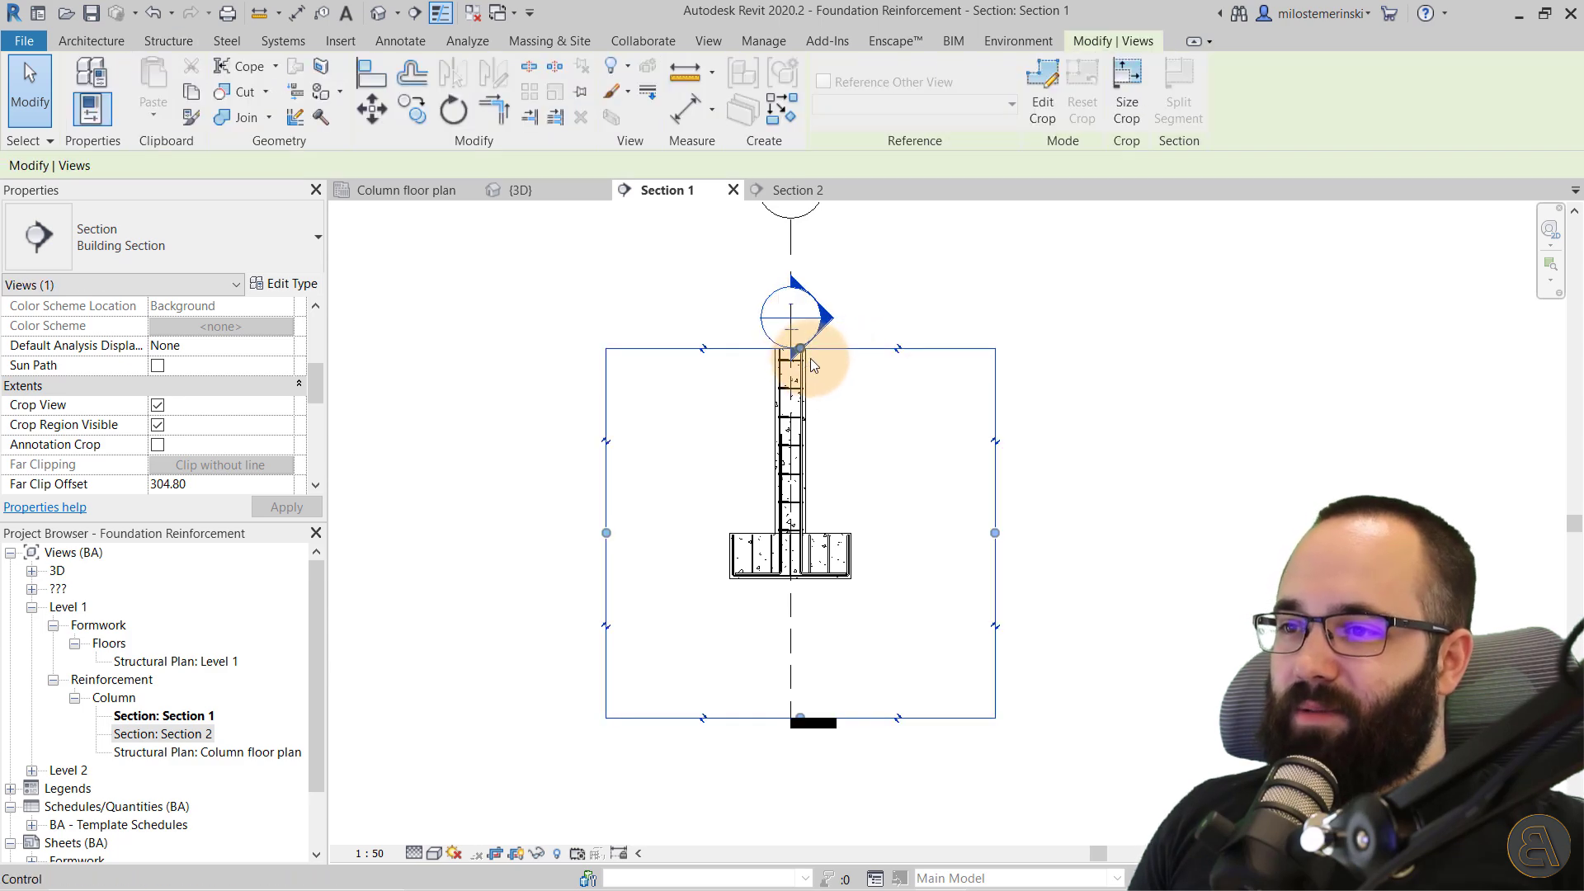
{"action": "left_click_drag", "start_coordinate": [808, 359], "coordinate": [816, 239]}
{"action": "scroll", "coordinate": [844, 266], "scroll_direction": "down", "scroll_amount": 2}
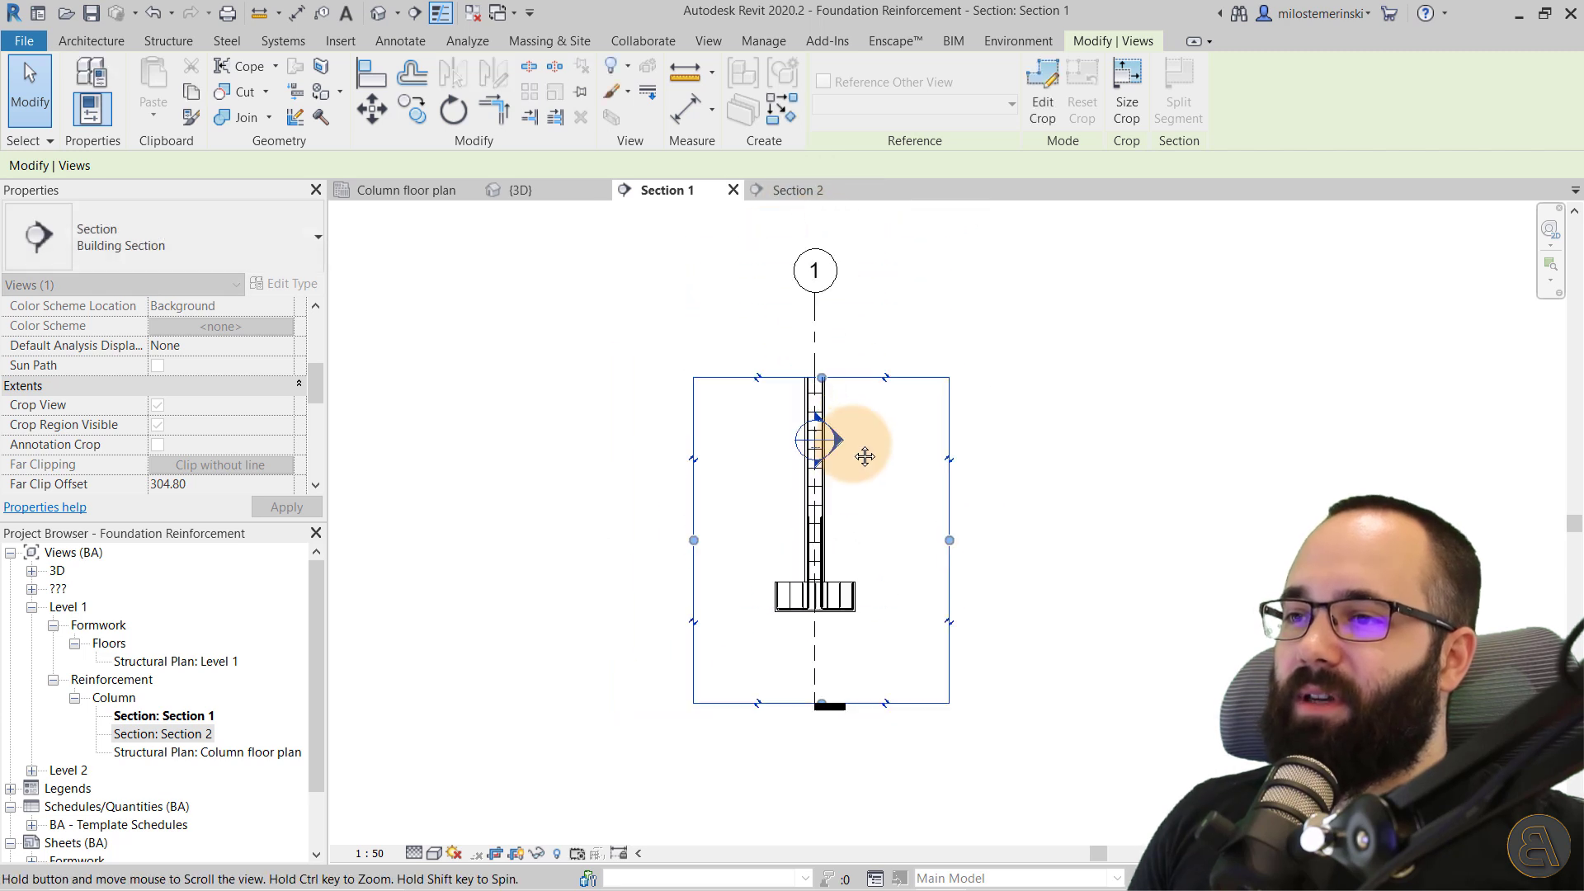
{"action": "left_click_drag", "start_coordinate": [815, 419], "coordinate": [820, 355]}
{"action": "scroll", "coordinate": [850, 466], "scroll_direction": "up", "scroll_amount": 2}
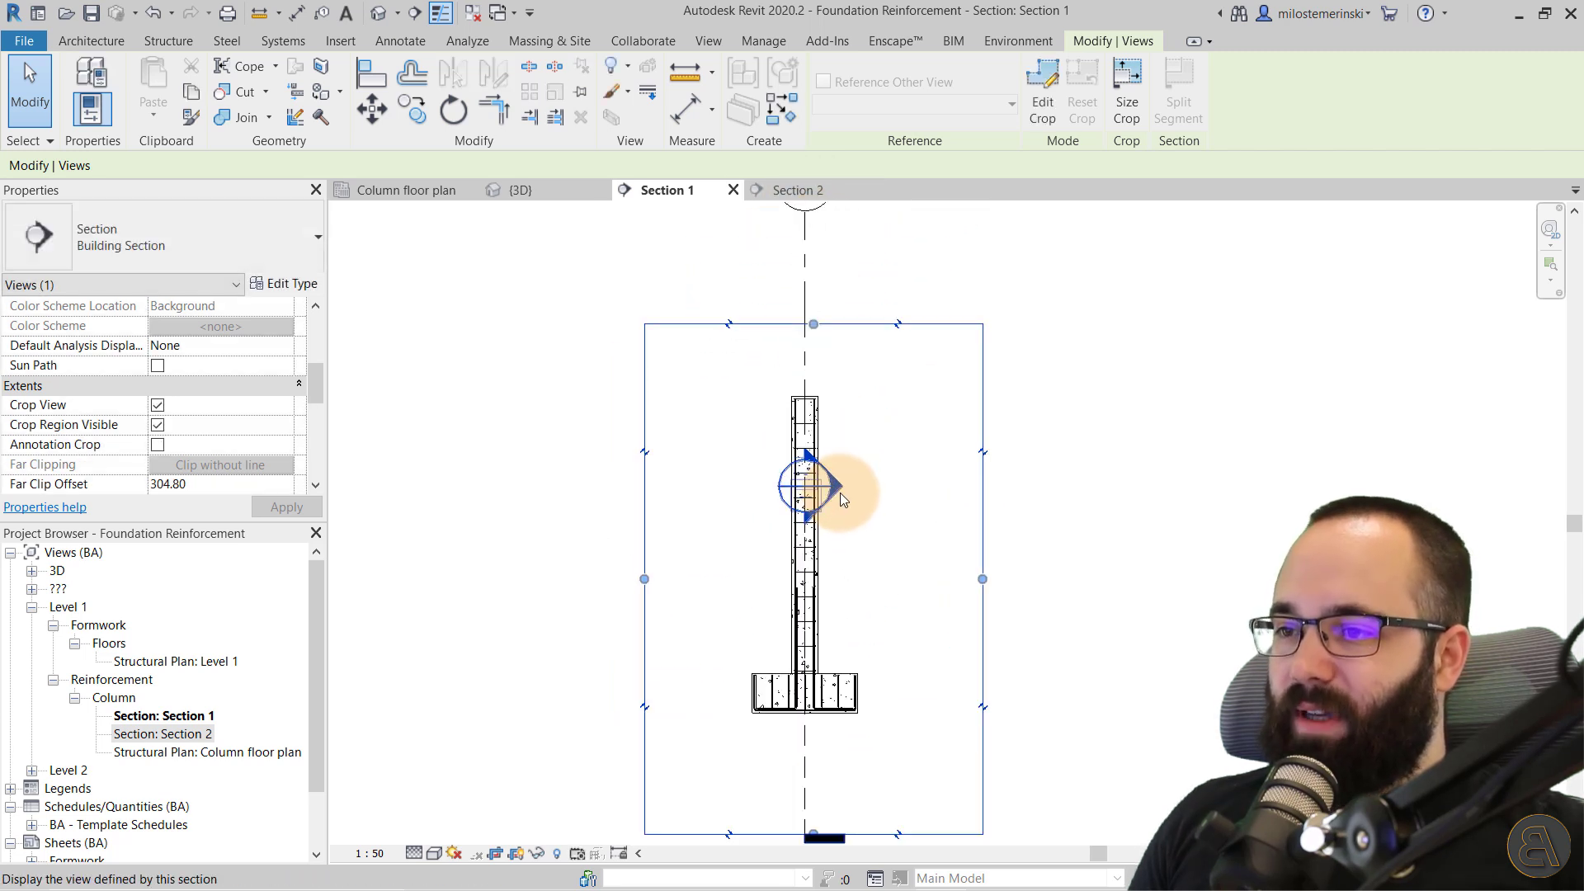
Move the head of the section marker overlapping the column up above the crop region.
{"action": "left_click", "coordinate": [806, 784]}
{"action": "left_click", "coordinate": [1095, 102]}
{"action": "left_click", "coordinate": [806, 511]}
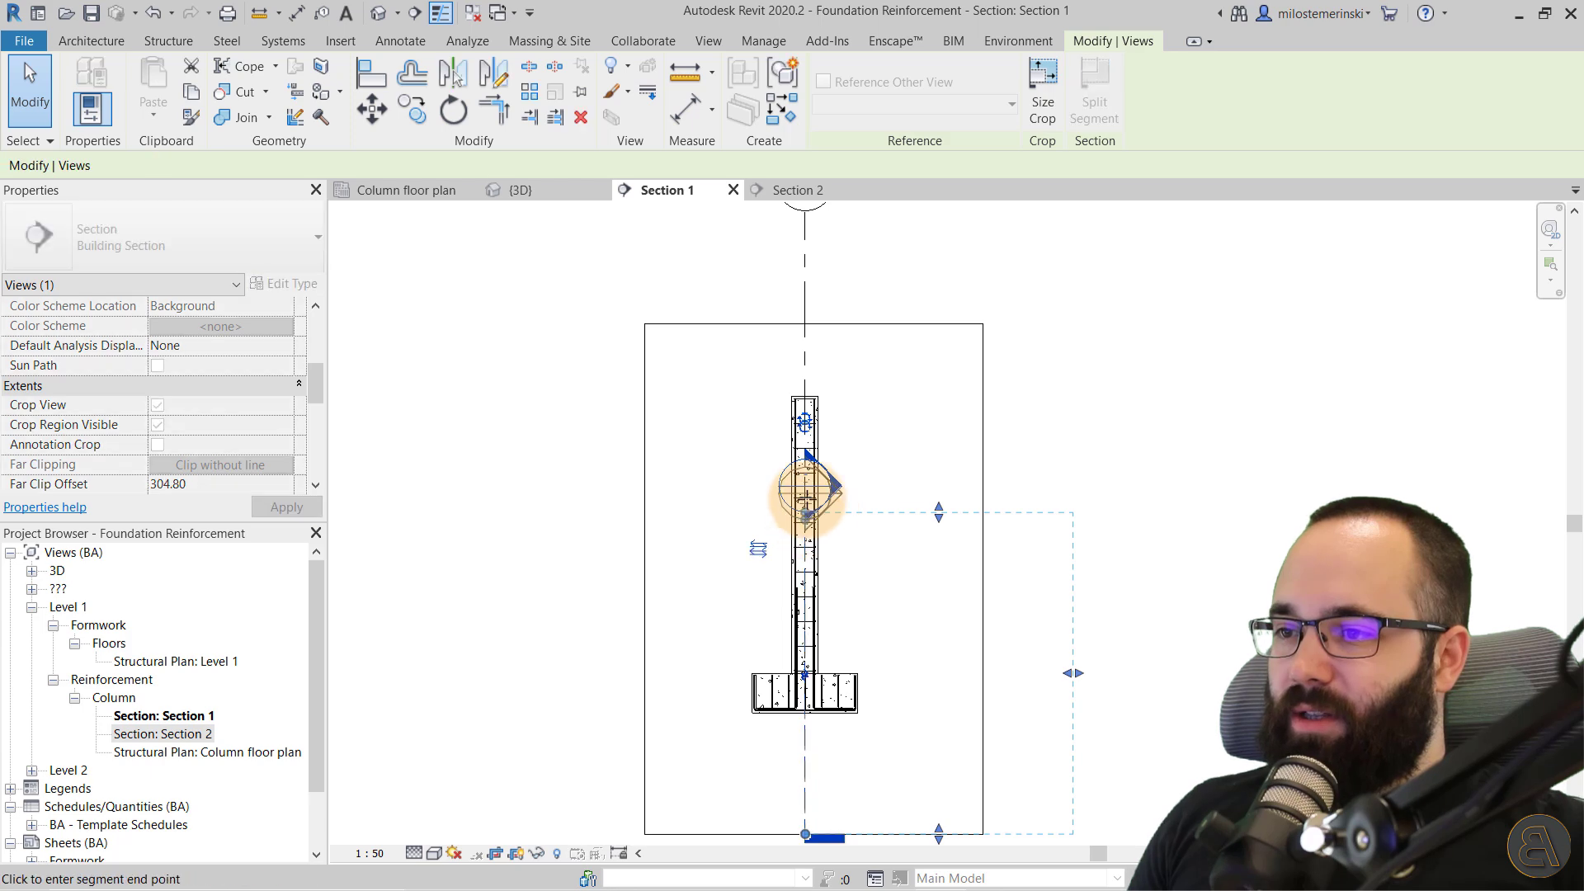
{"action": "key", "text": "Escape"}
{"action": "left_click", "coordinate": [923, 282]}
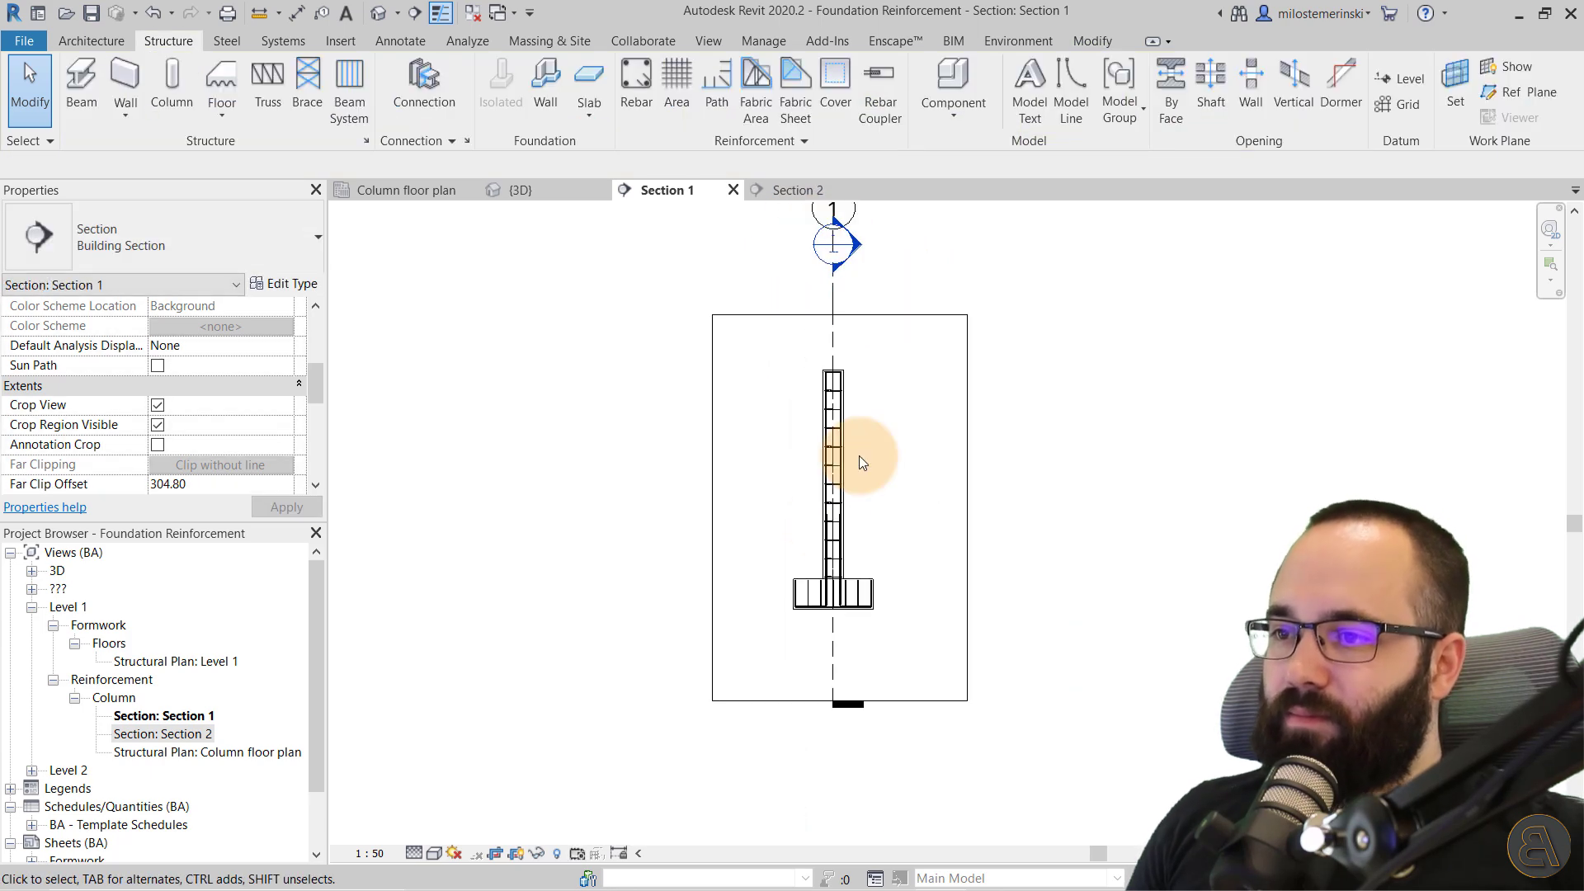
Shorten the column's stirrup set from above so it ends near the upper ends of the L-shaped bars.
{"action": "scroll", "coordinate": [859, 455], "scroll_direction": "up", "scroll_amount": 3}
{"action": "mouse_move", "coordinate": [869, 479]}
{"action": "middle_mouse_down"}
{"action": "mouse_move", "coordinate": [801, 561]}
{"action": "mouse_move", "coordinate": [767, 530]}
{"action": "mouse_move", "coordinate": [697, 513]}
{"action": "middle_mouse_up"}
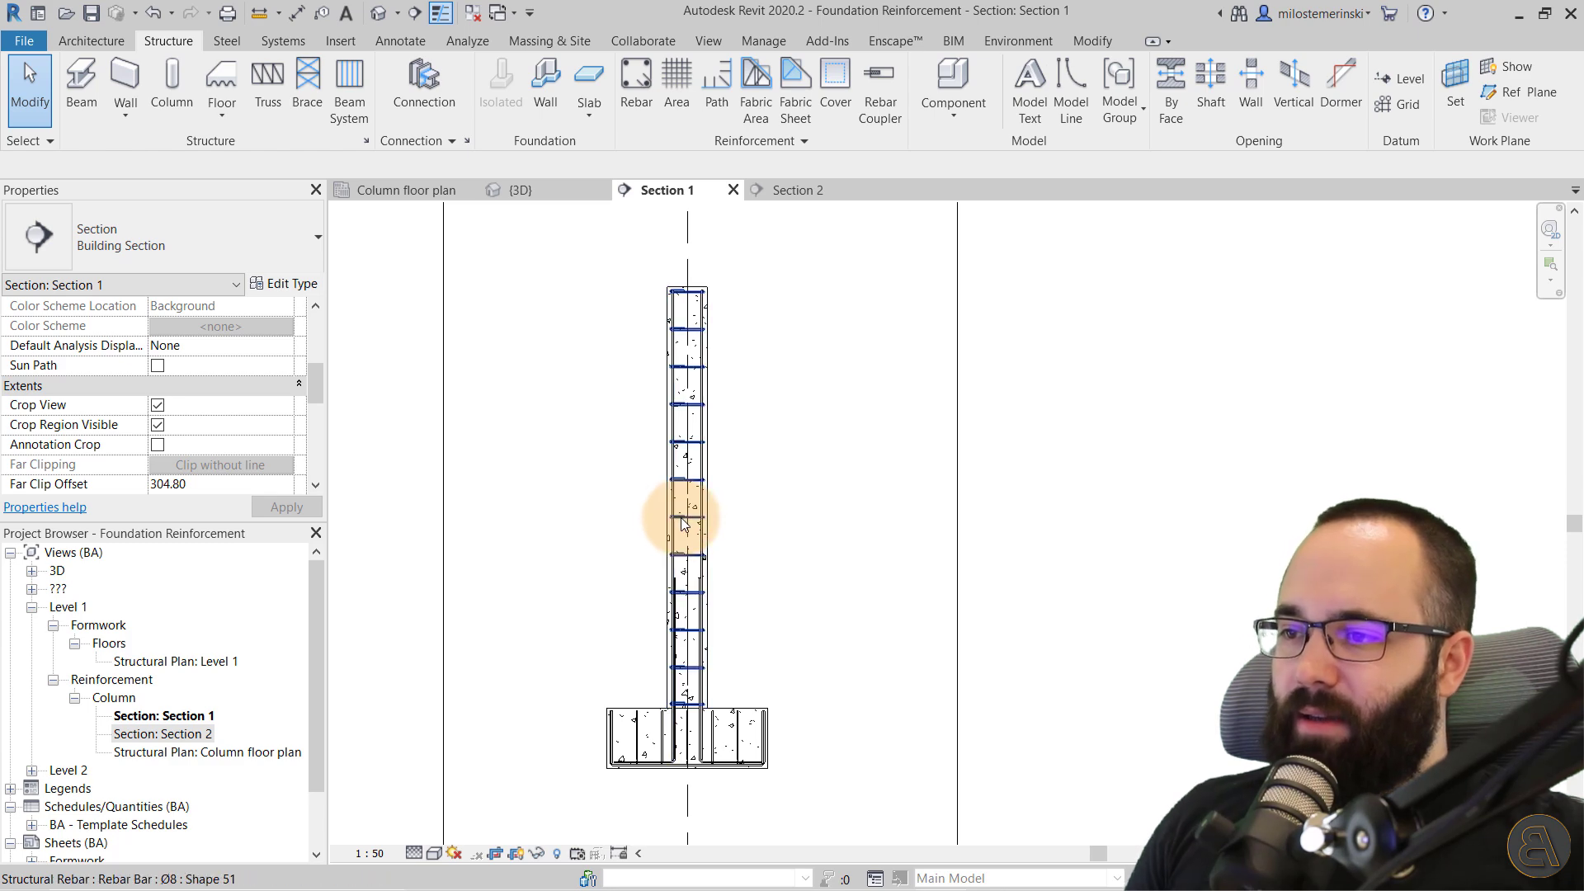
{"action": "left_click", "coordinate": [774, 503]}
{"action": "left_click_drag", "start_coordinate": [683, 287], "coordinate": [689, 574]}
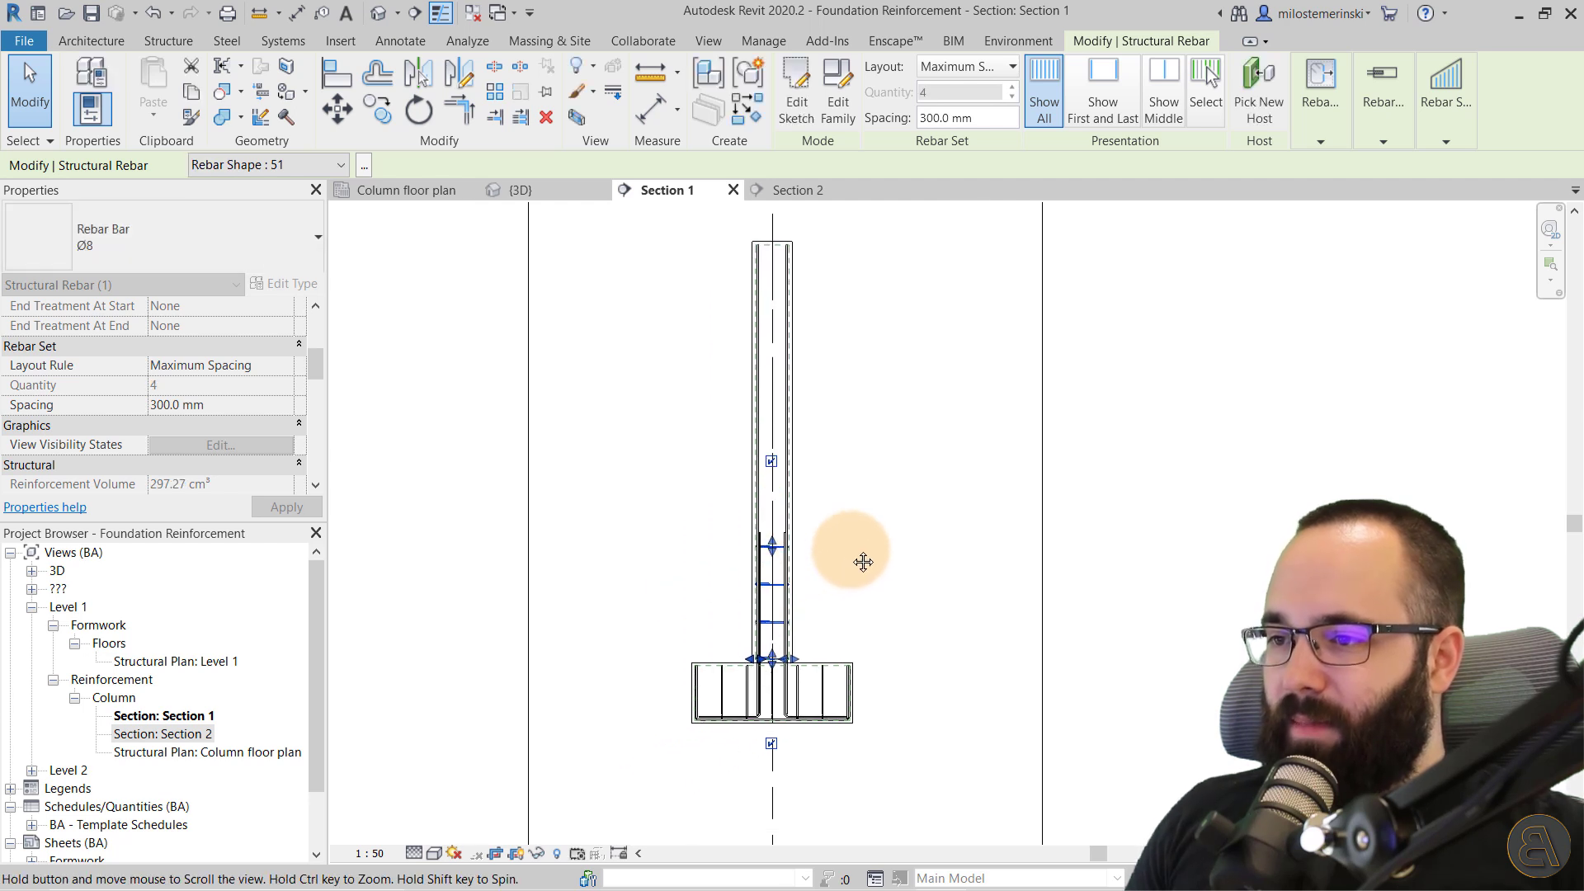
Copy the shortened stirrup set straight up the column, placing the copy just above the original set.
{"action": "scroll", "coordinate": [841, 554], "scroll_direction": "up", "scroll_amount": 3}
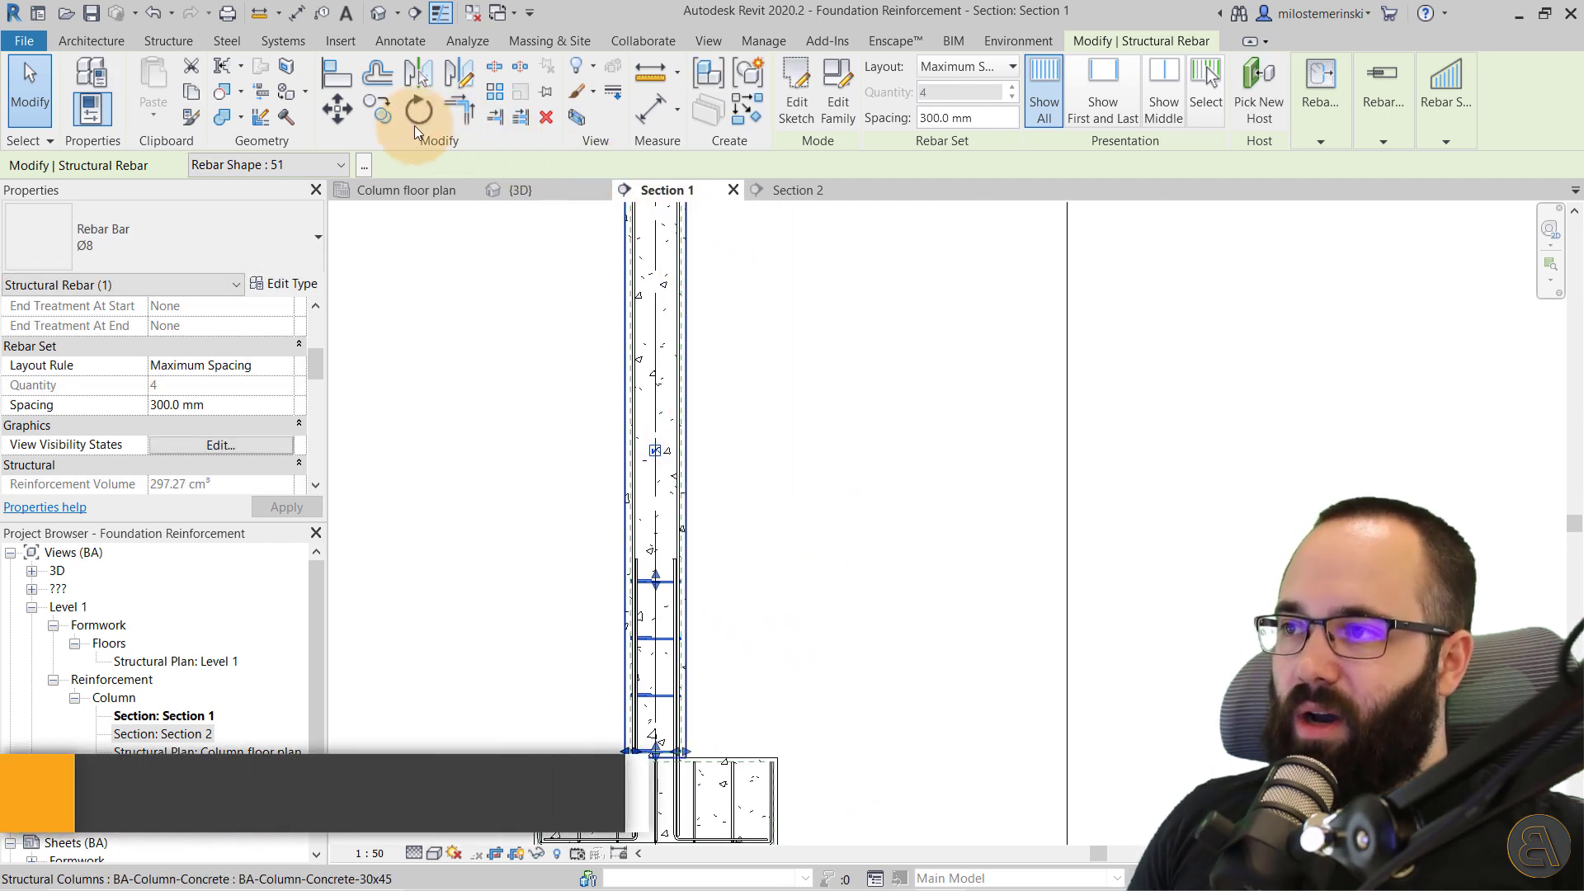
{"action": "left_click", "coordinate": [379, 113]}
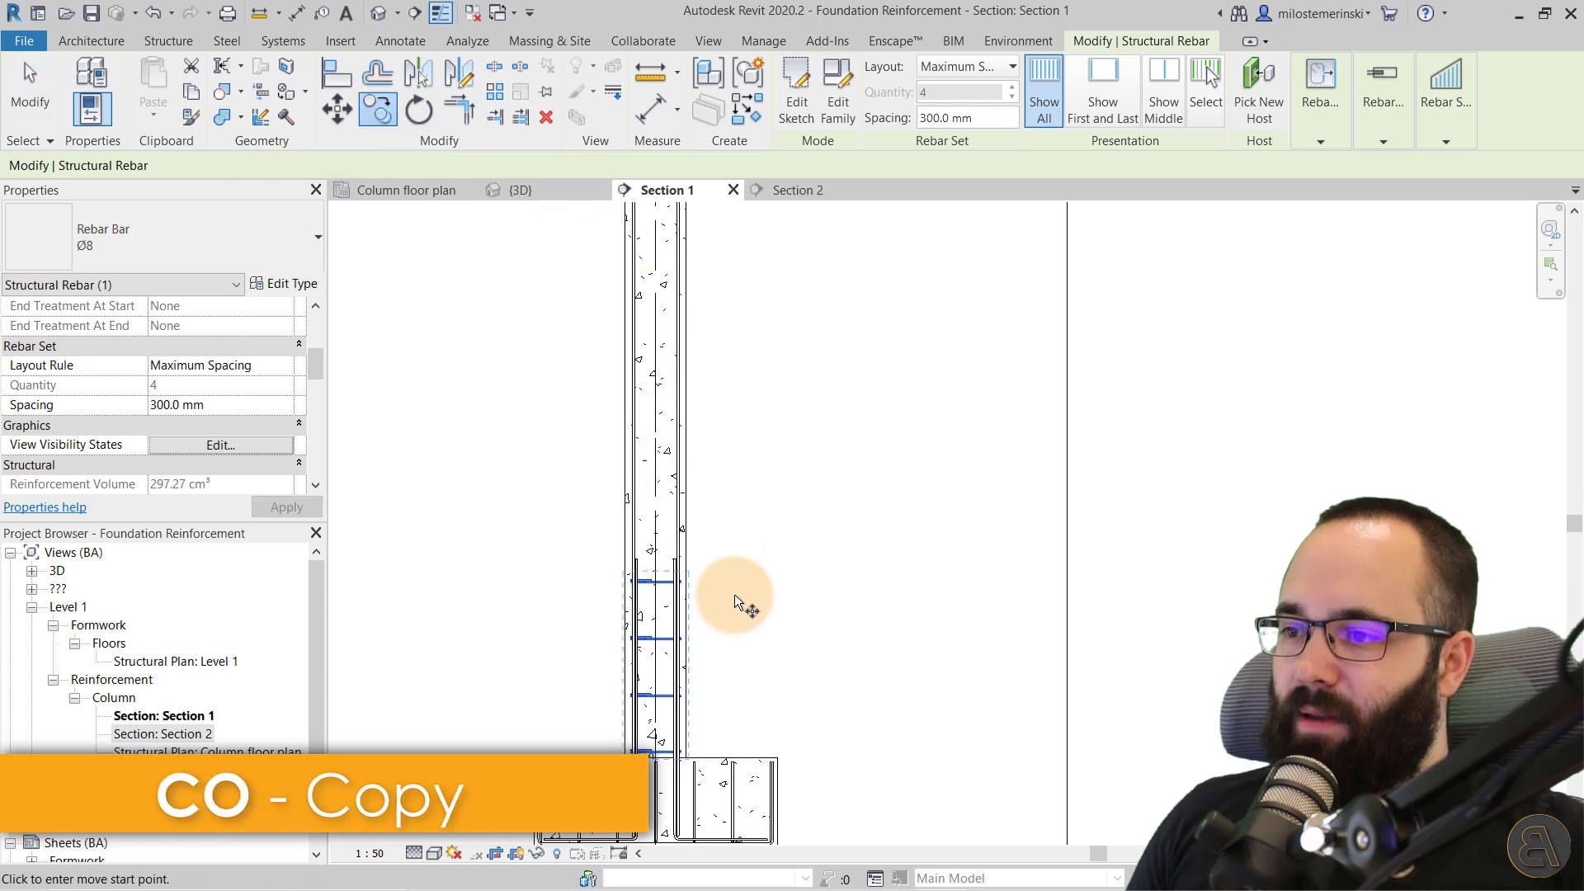
{"action": "left_click", "coordinate": [716, 710]}
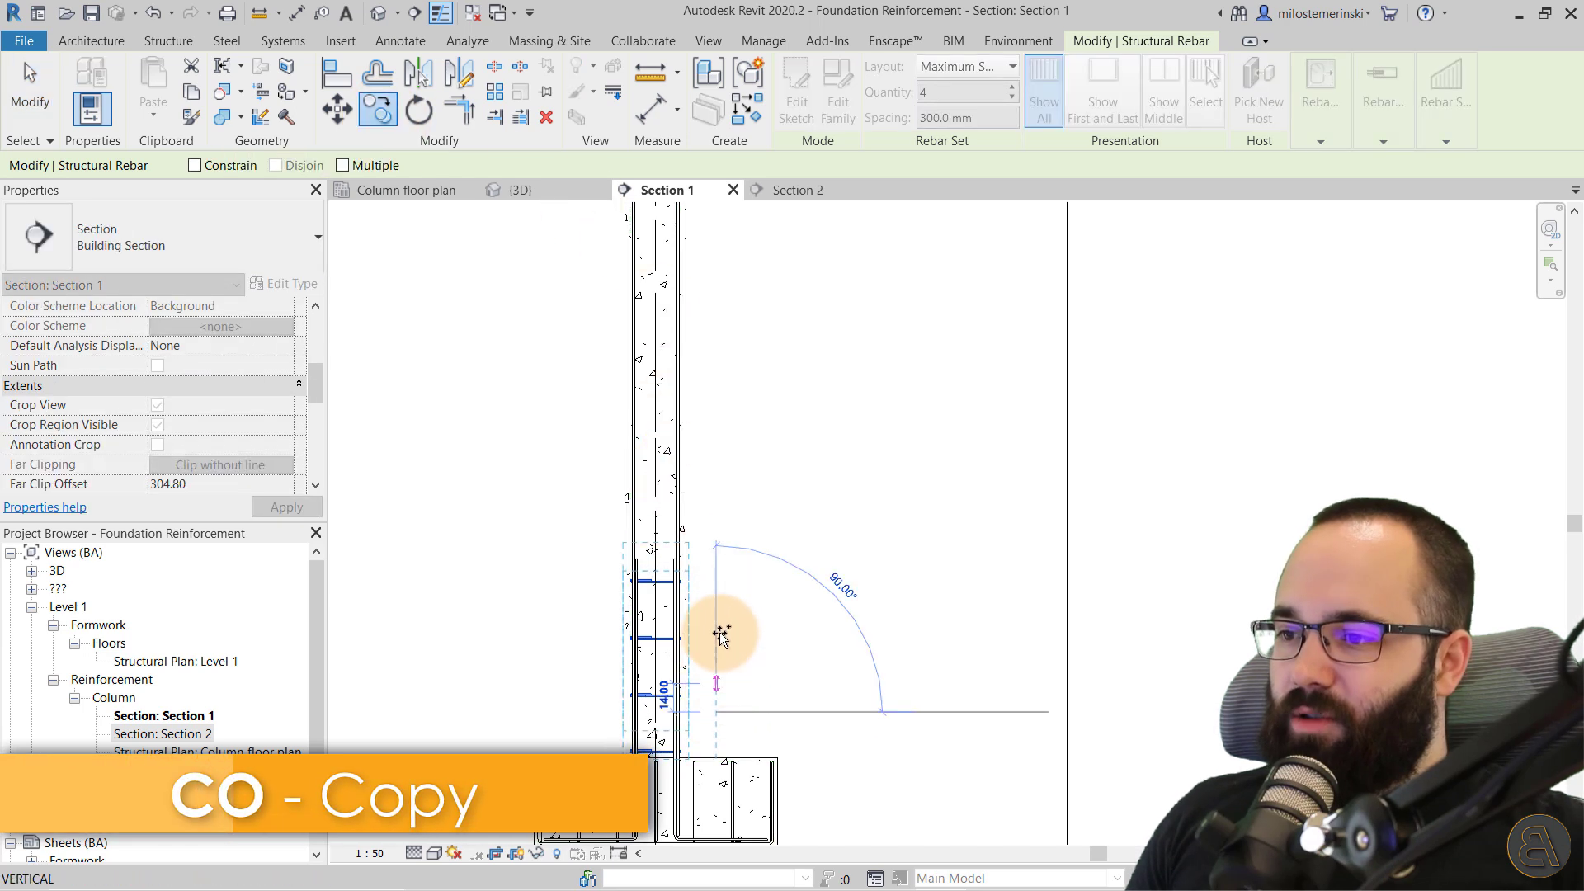
{"action": "left_click", "coordinate": [718, 512]}
{"action": "scroll", "coordinate": [717, 513], "scroll_direction": "down", "scroll_amount": 2}
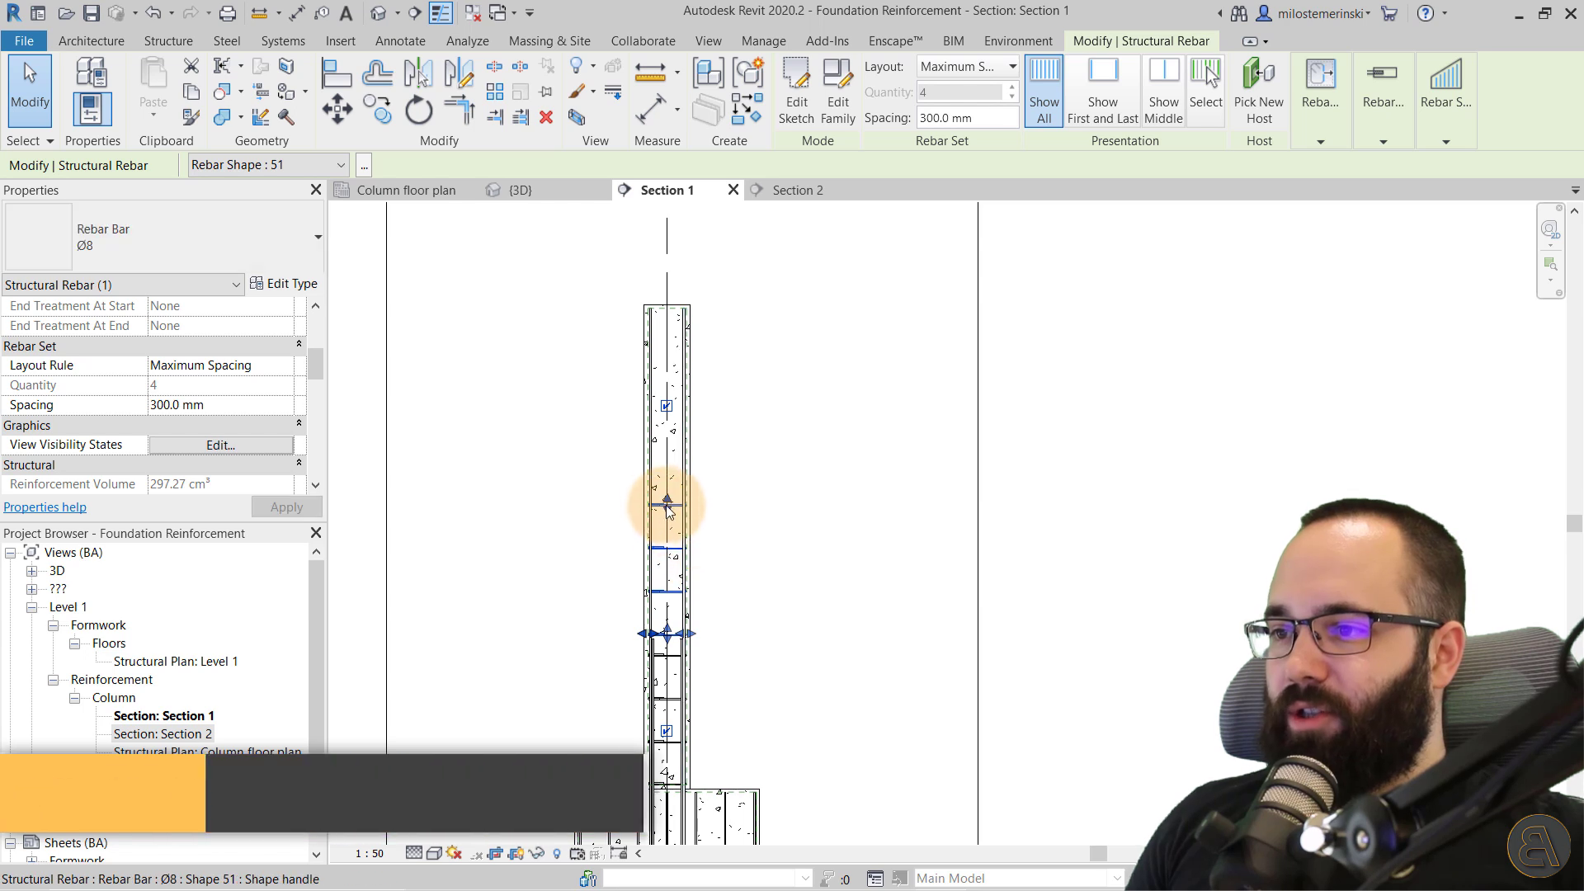
Stretch the copied stirrup set upward to the column's upper end.
{"action": "left_click_drag", "start_coordinate": [667, 504], "coordinate": [685, 324]}
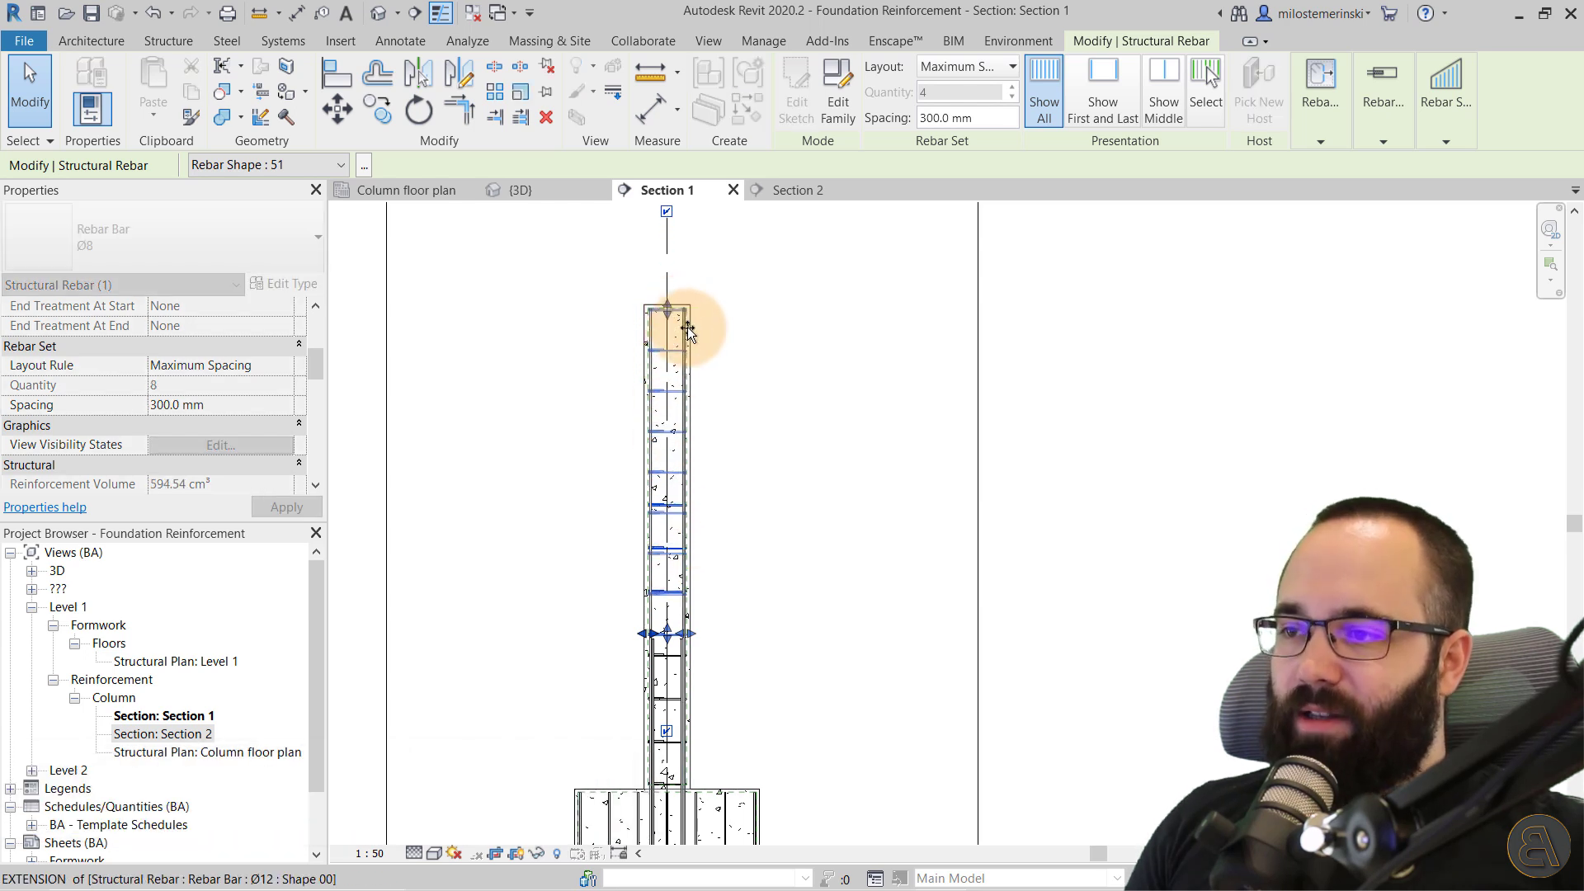
{"action": "scroll", "coordinate": [665, 591], "scroll_direction": "up", "scroll_amount": 4}
{"action": "key", "text": "ctrl+z"}
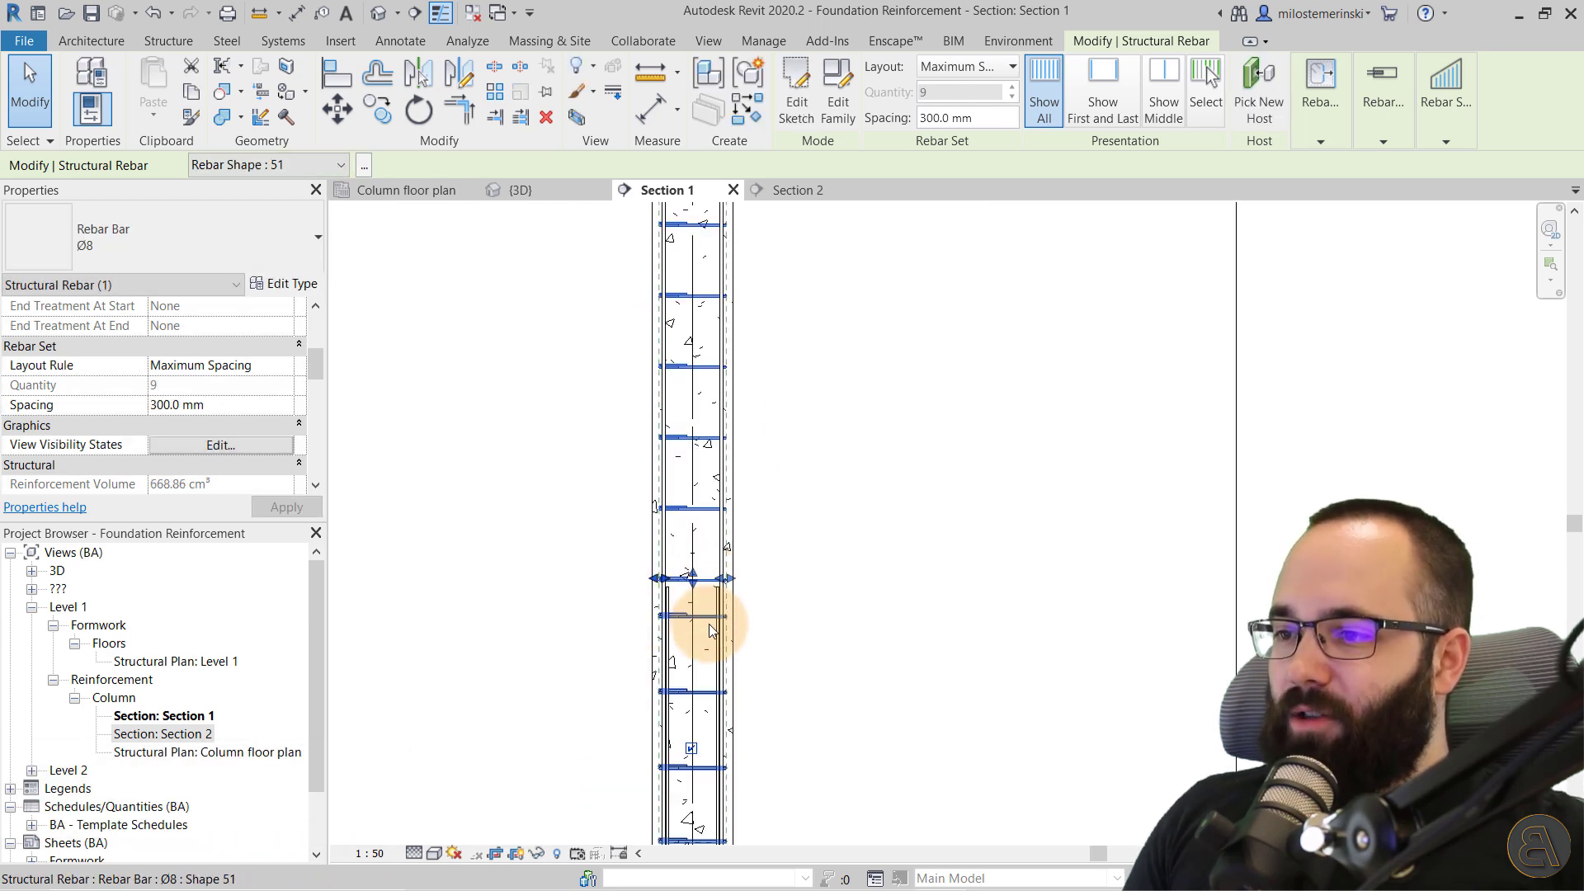
Set the spacing of the lower stirrup set to 150 mm.
{"action": "scroll", "coordinate": [759, 640], "scroll_direction": "down", "scroll_amount": 3}
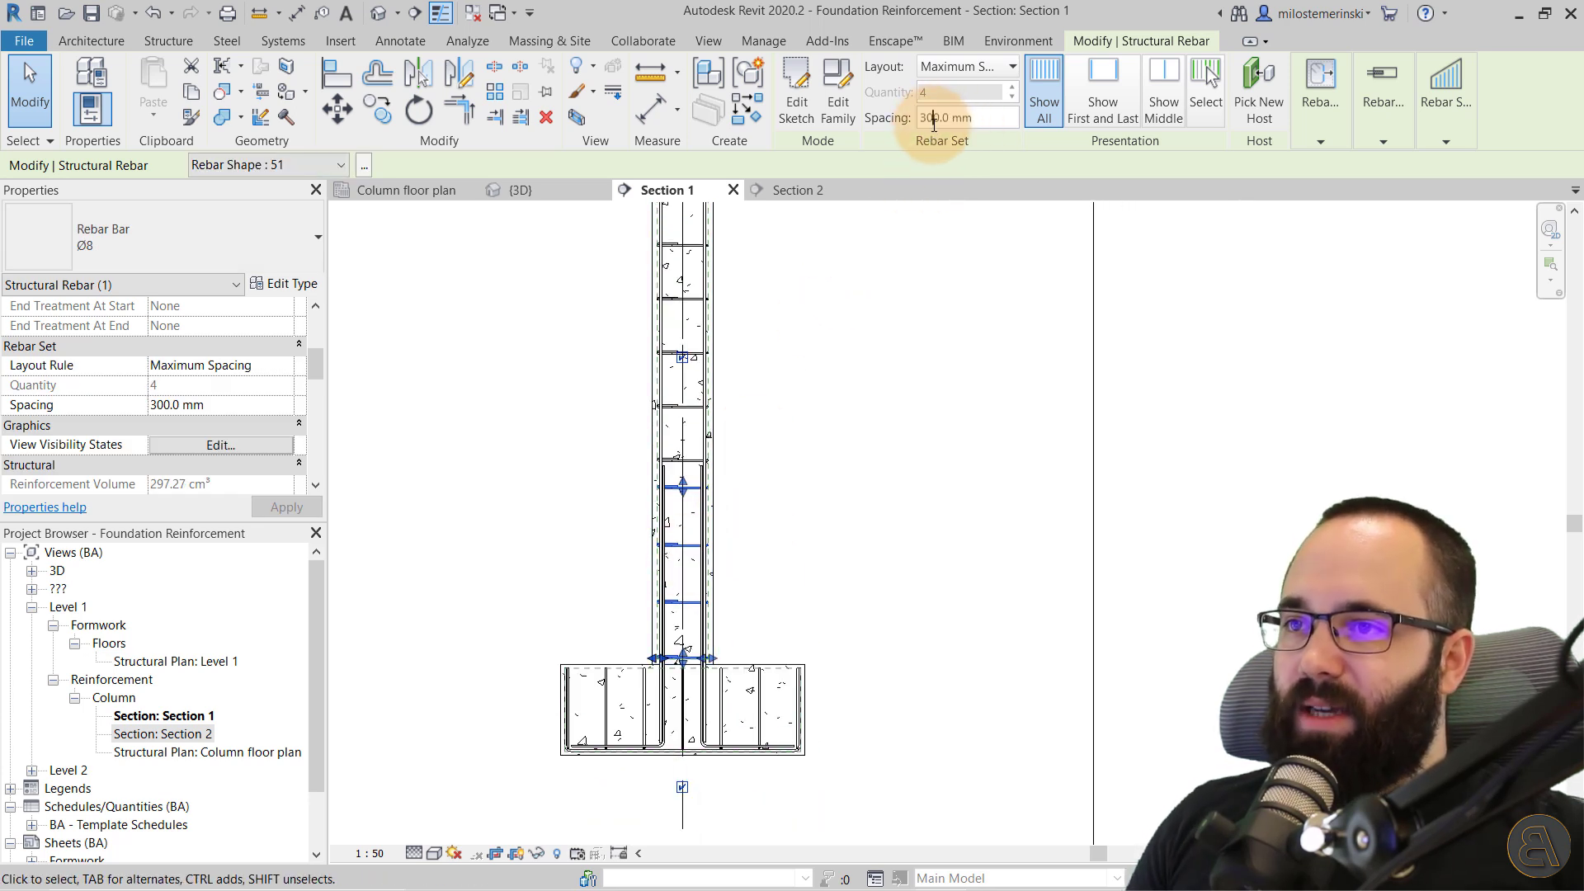
{"action": "key", "text": "Return"}
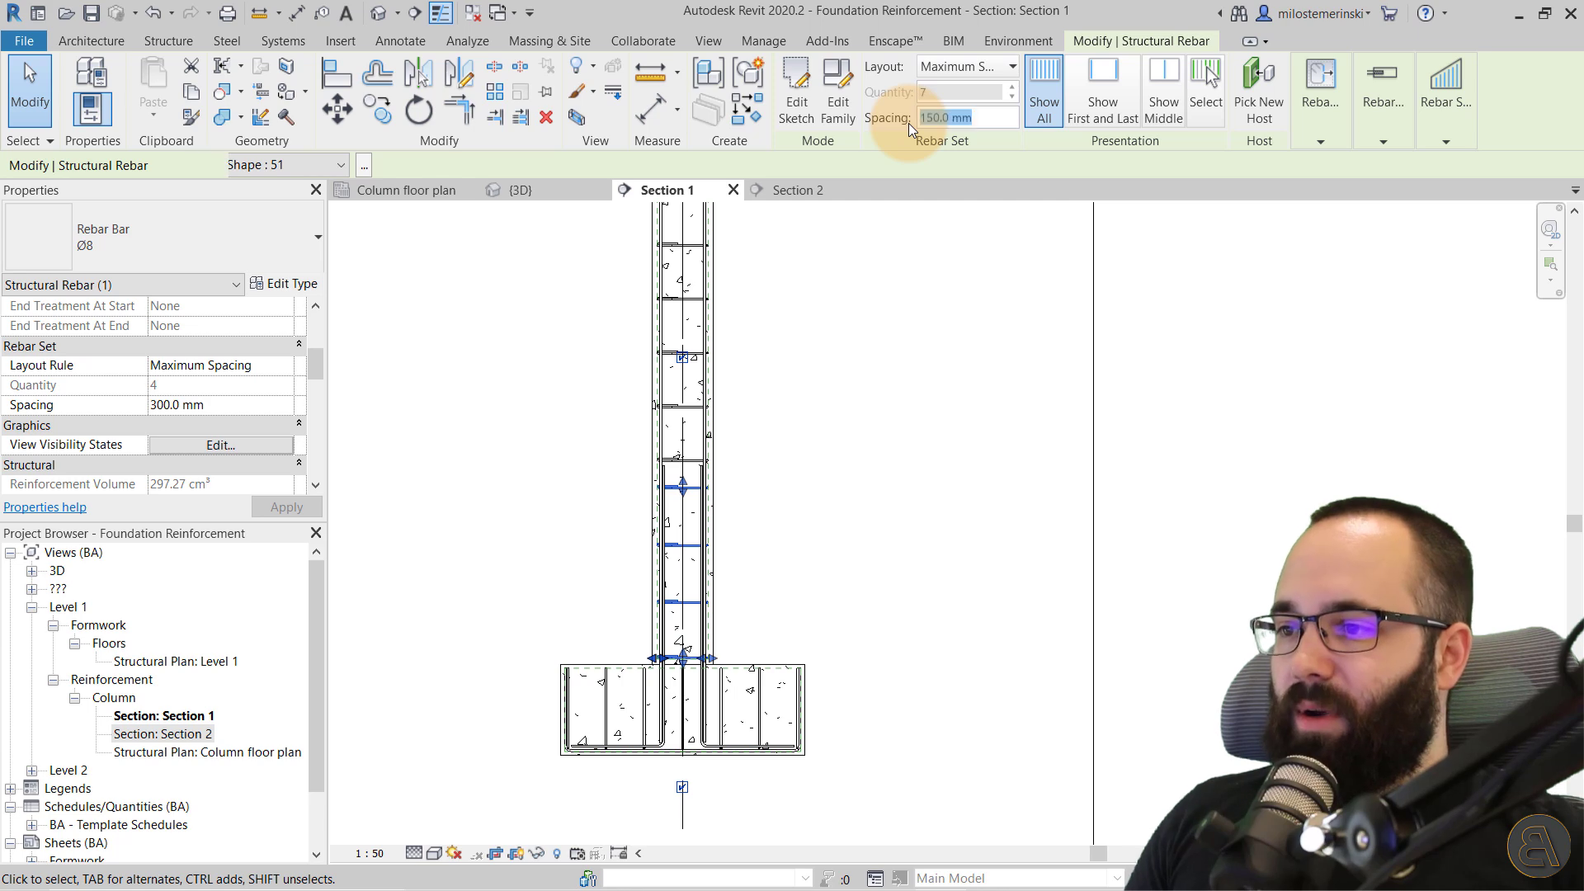
{"action": "left_click", "coordinate": [801, 503]}
{"action": "scroll", "coordinate": [651, 516], "scroll_direction": "up", "scroll_amount": 2}
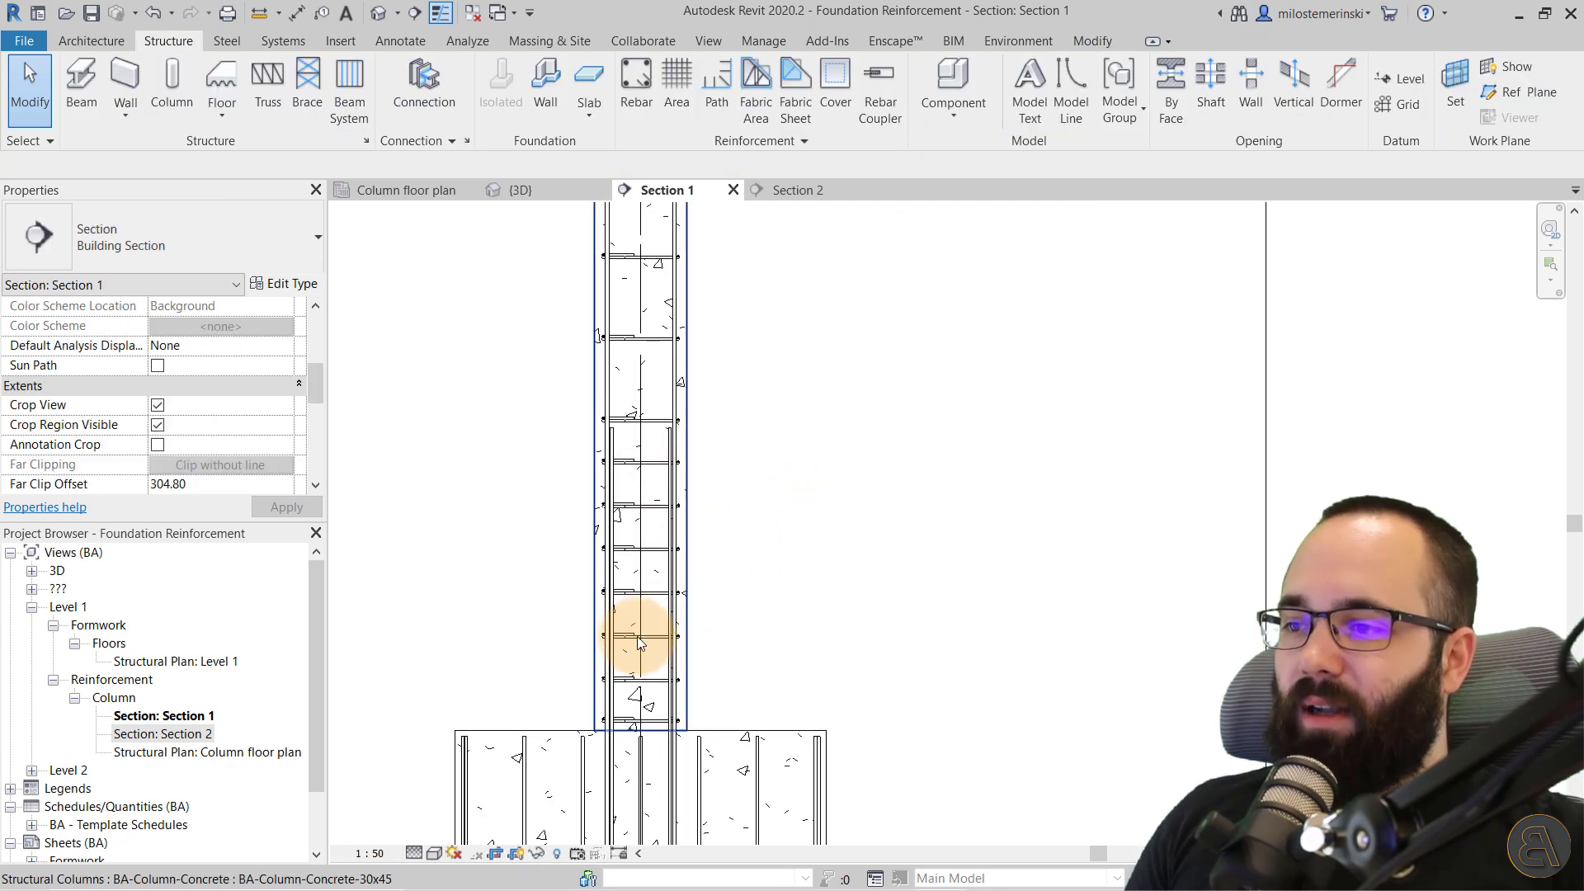
Make the upper stirrup set display as solid in both the 3D and {3D} views.
{"action": "left_click", "coordinate": [548, 194]}
{"action": "middle_click_drag", "start_coordinate": [755, 488], "coordinate": [647, 505], "text": "shift"}
{"action": "scroll", "coordinate": [675, 496], "scroll_direction": "up", "scroll_amount": 4}
{"action": "left_click", "coordinate": [672, 498]}
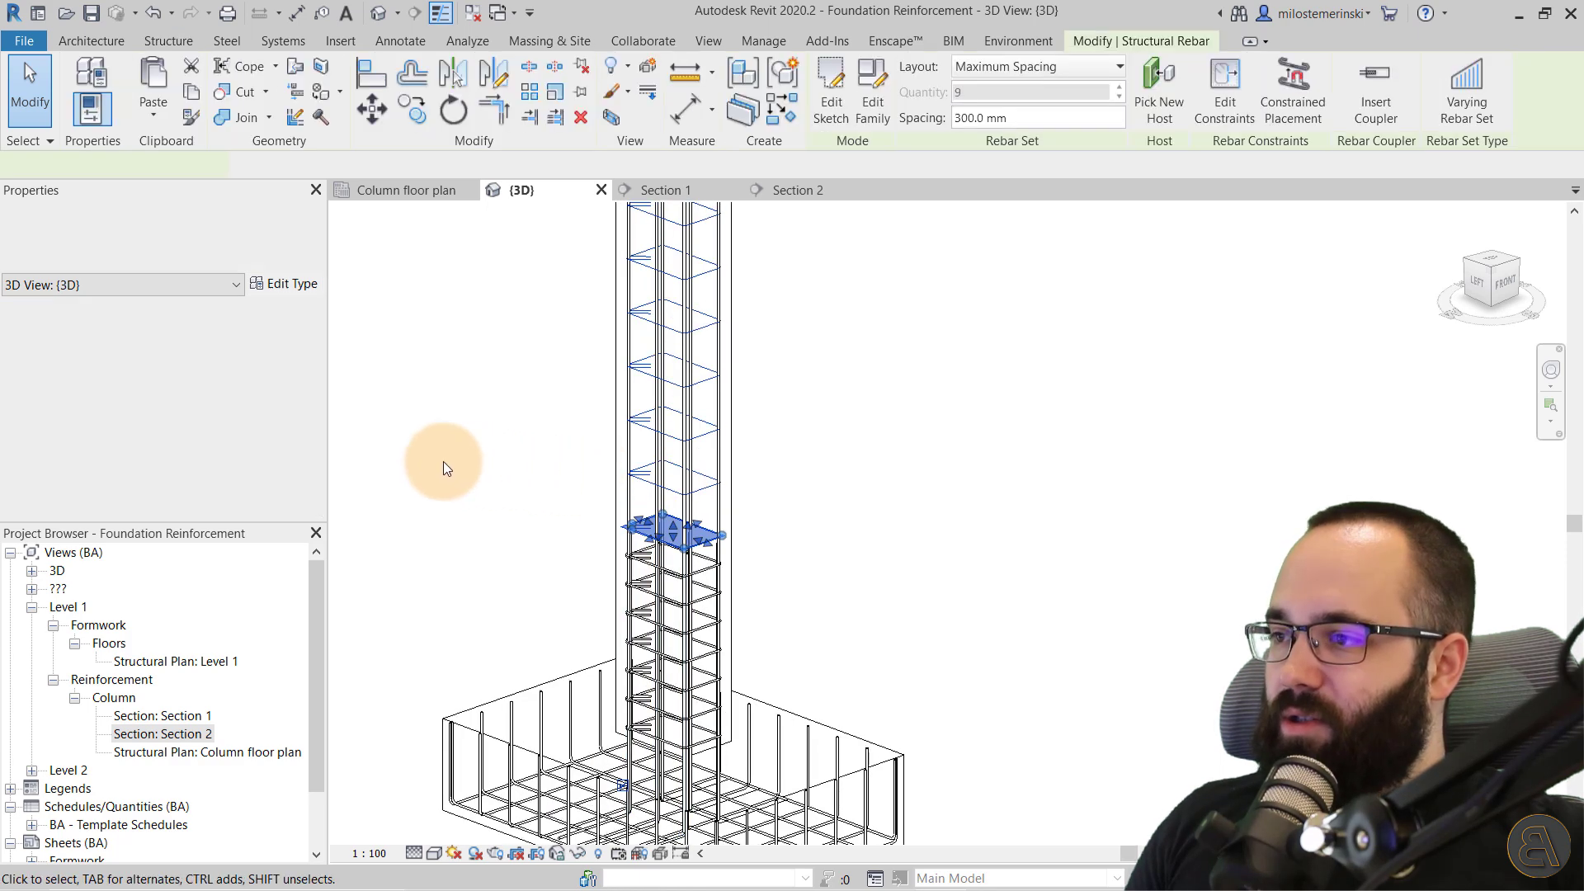
{"action": "left_click", "coordinate": [239, 446]}
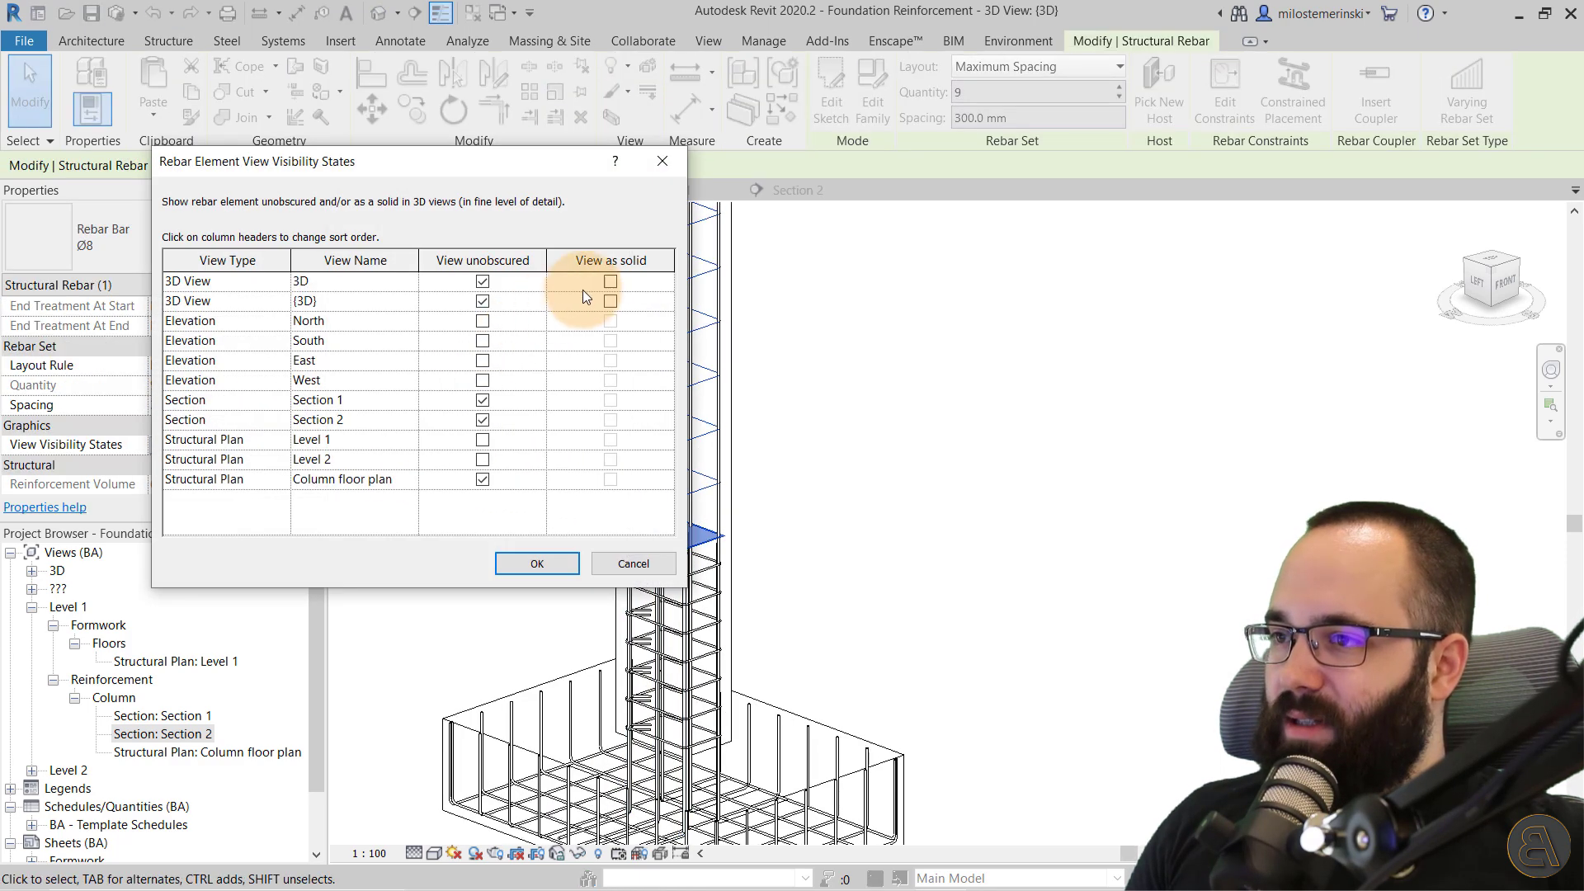
{"action": "left_click", "coordinate": [534, 565]}
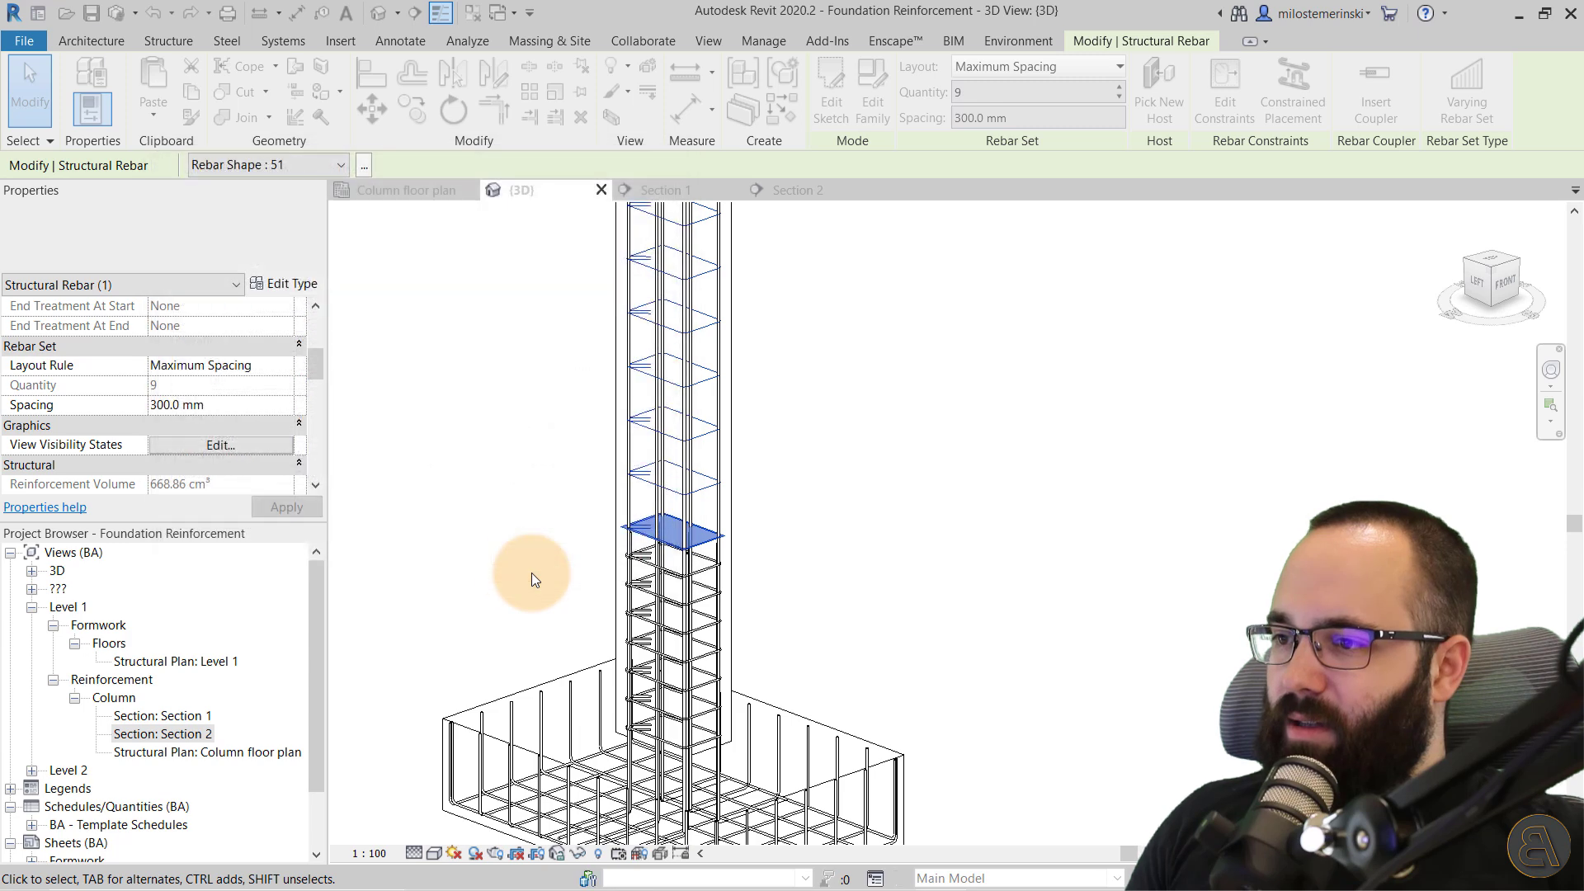
{"action": "left_click", "coordinate": [849, 520]}
Examine the finished column and footing reinforcement in 3D, including the closer stirrups along the L-shaped bars.
{"action": "scroll", "coordinate": [750, 459], "scroll_direction": "down", "scroll_amount": 3}
{"action": "scroll", "coordinate": [742, 435], "scroll_direction": "up", "scroll_amount": 1}
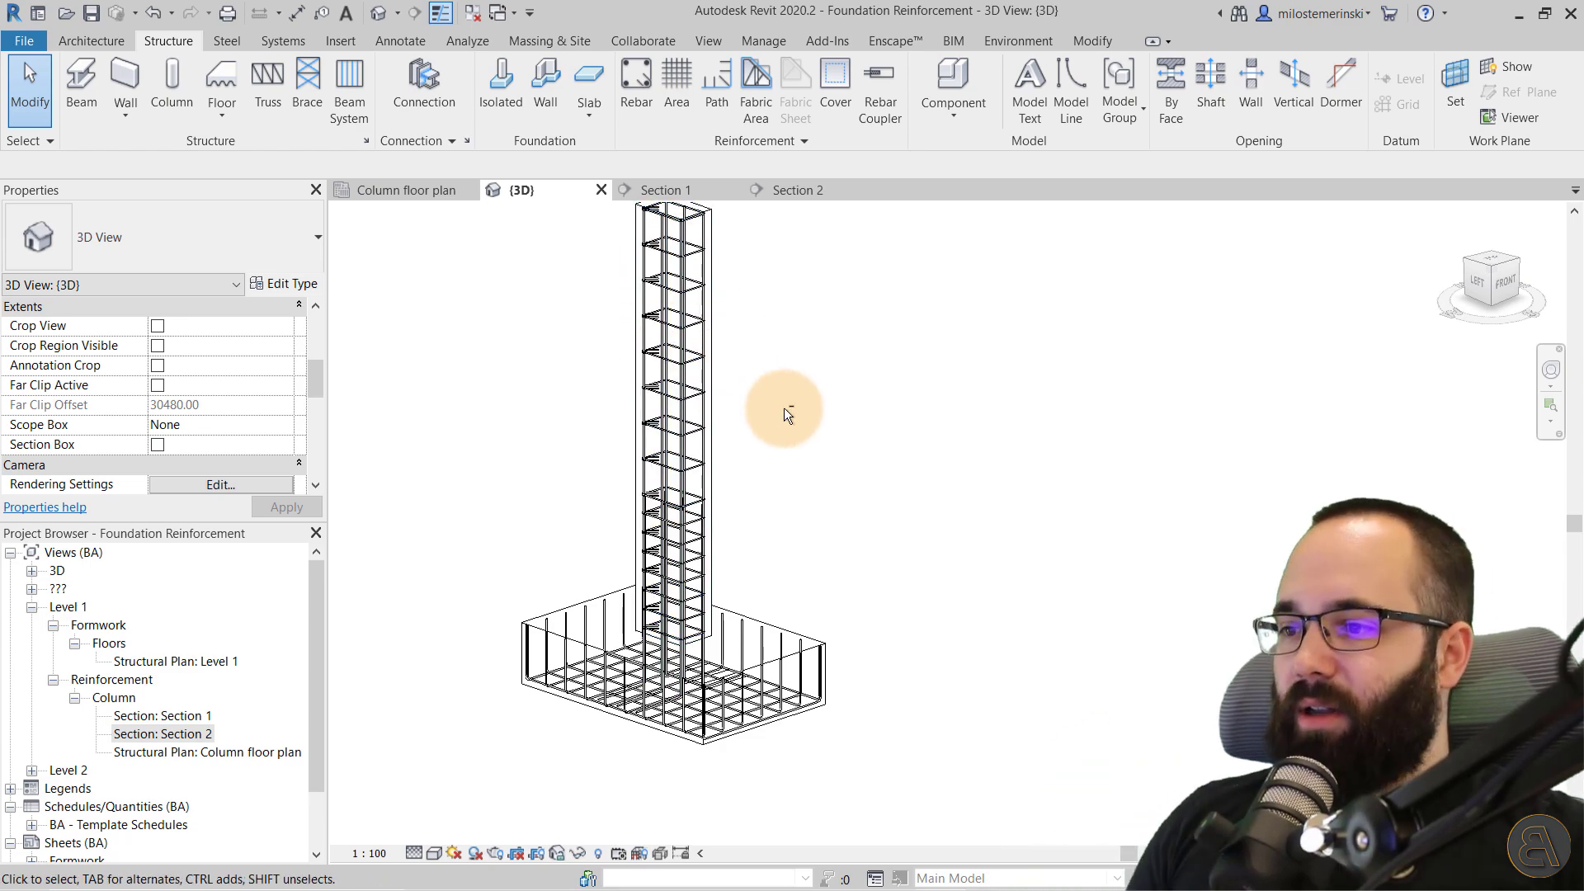
{"action": "middle_click_drag", "start_coordinate": [784, 413], "coordinate": [640, 629], "text": "shift"}
{"action": "scroll", "coordinate": [652, 647], "scroll_direction": "up", "scroll_amount": 2}
{"action": "scroll", "coordinate": [735, 647], "scroll_direction": "down", "scroll_amount": 3}
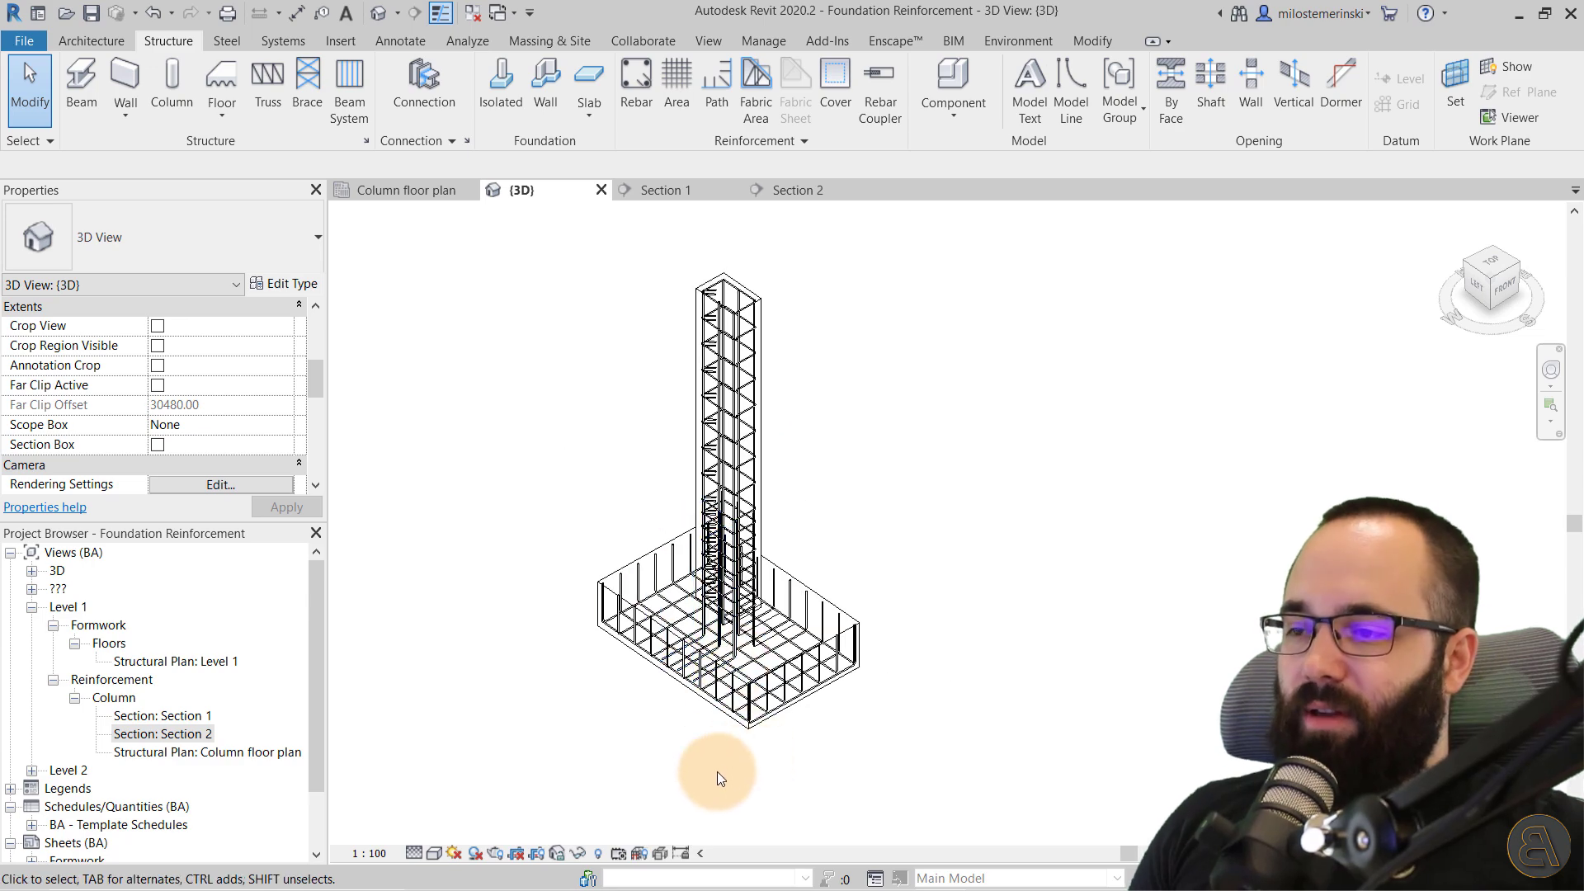
{"action": "middle_click_drag", "start_coordinate": [718, 770], "coordinate": [700, 608], "text": "shift"}
{"action": "scroll", "coordinate": [654, 608], "scroll_direction": "up", "scroll_amount": 3}
{"action": "scroll", "coordinate": [750, 502], "scroll_direction": "up", "scroll_amount": 2}
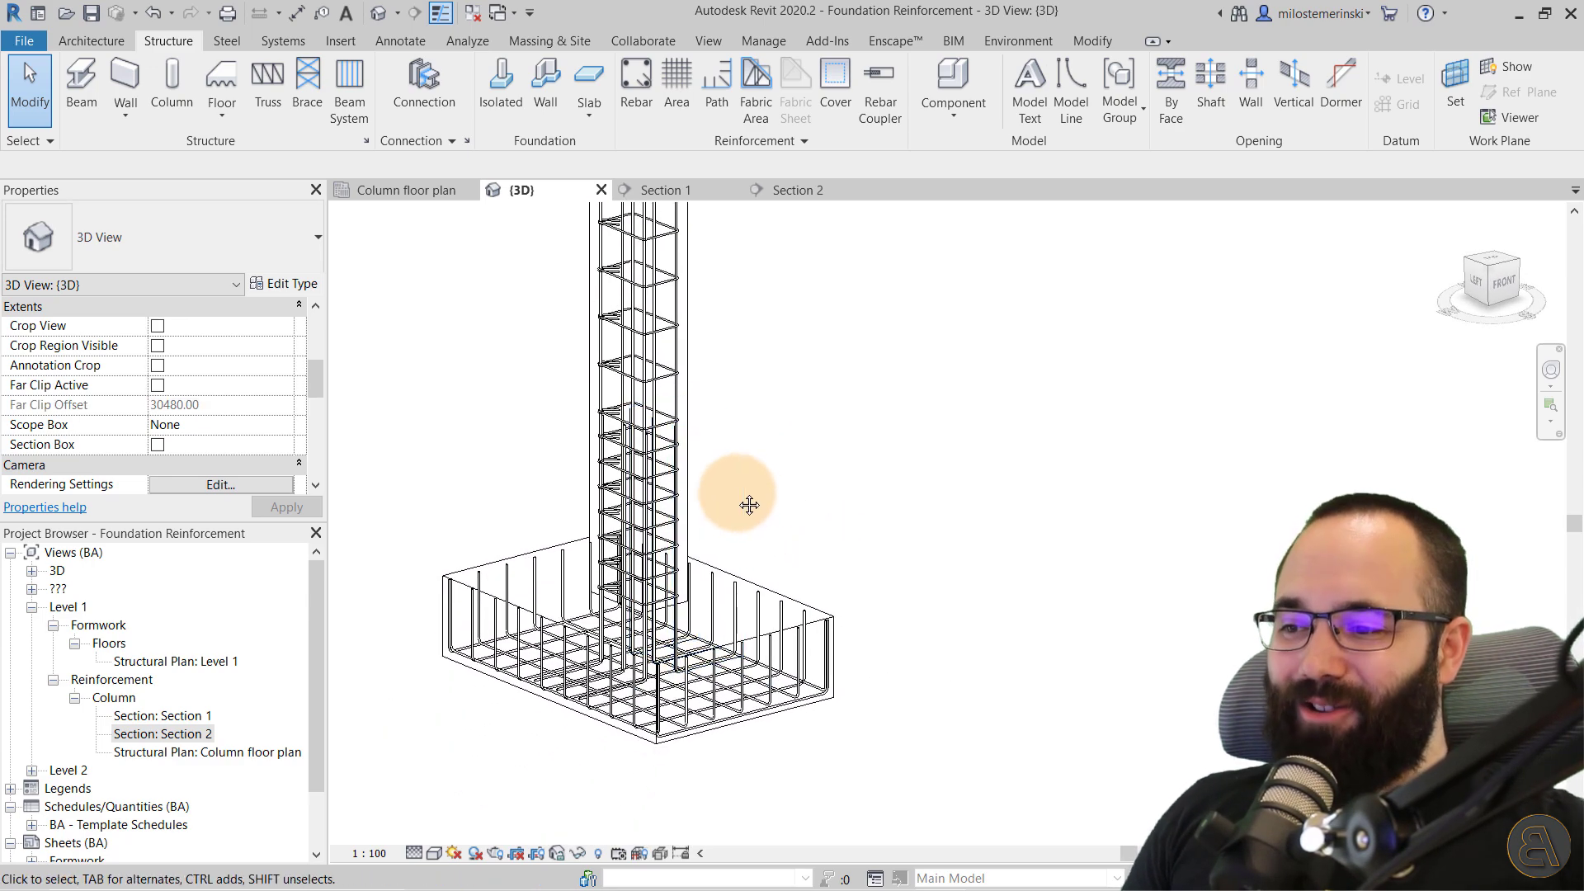